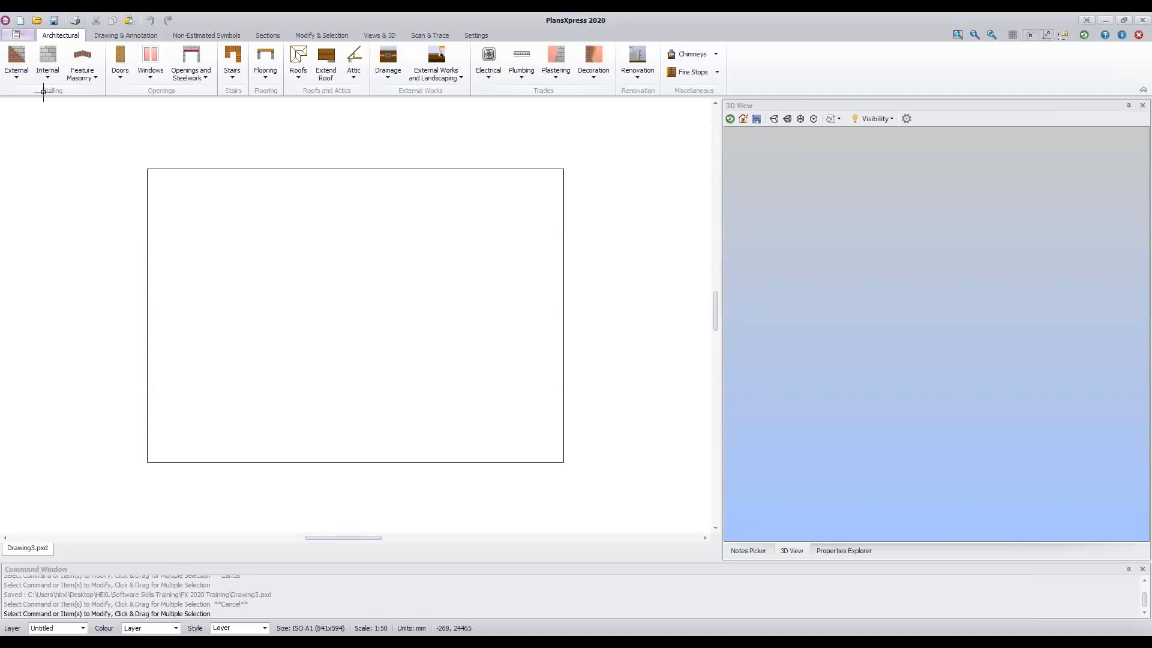
Create a new drawing from the A1 1 to 50 Plain Page template.
click(23, 37)
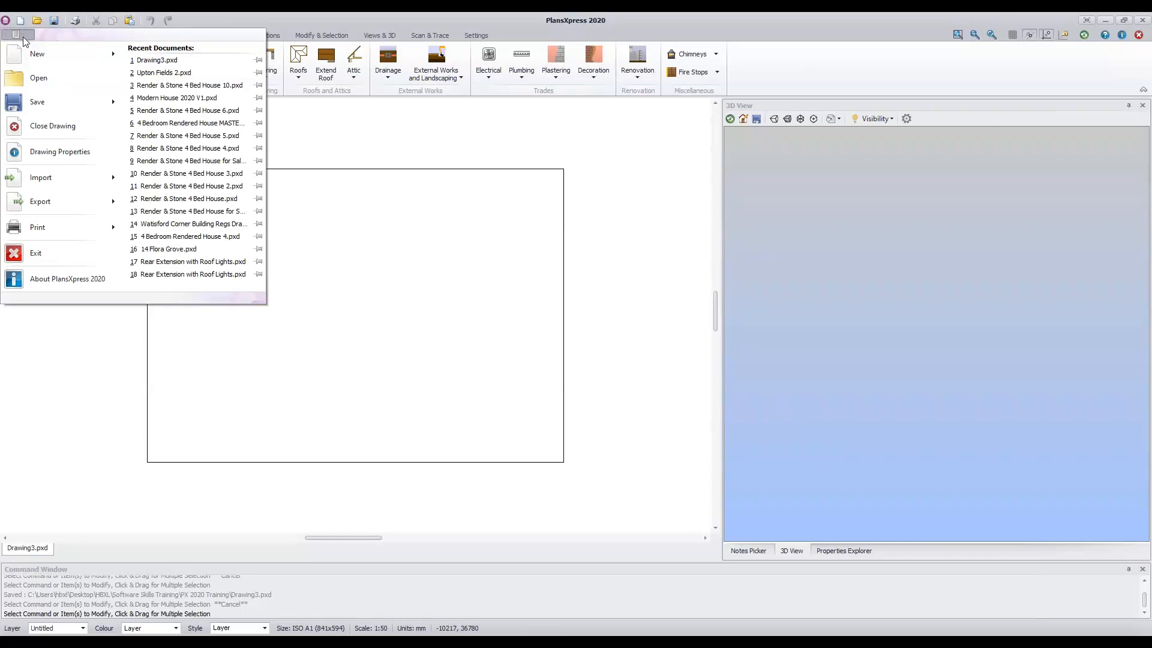
mouse_move(116, 58)
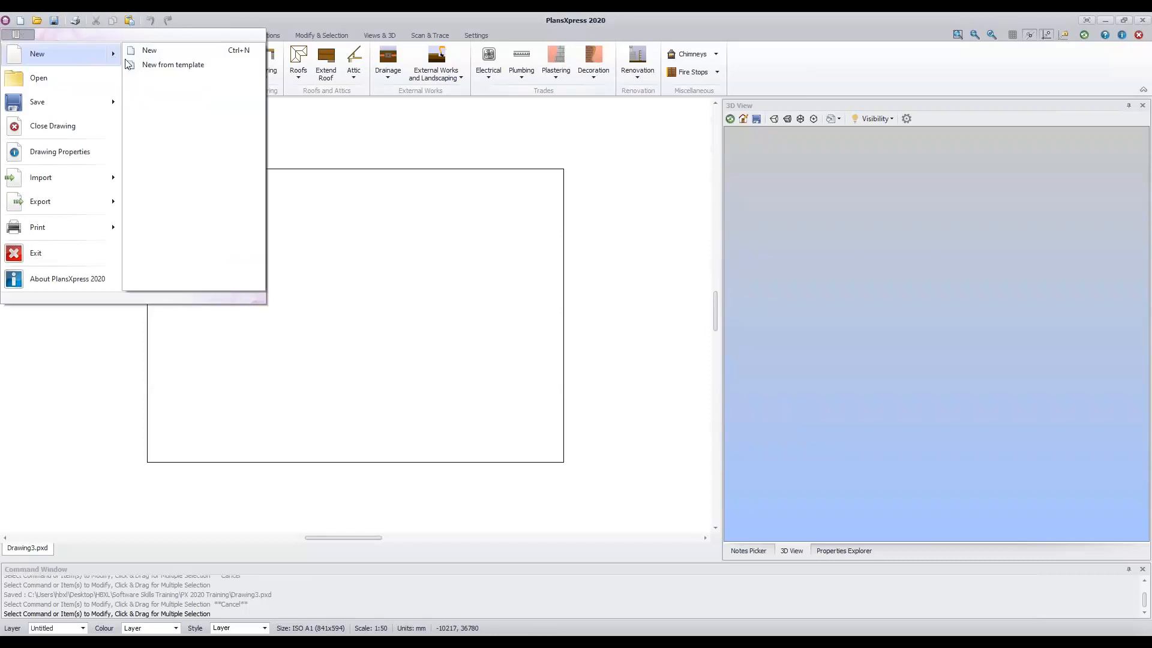
click(176, 69)
mouse_move(645, 230)
mouse_down()
mouse_move(471, 221)
mouse_move(473, 210)
mouse_up()
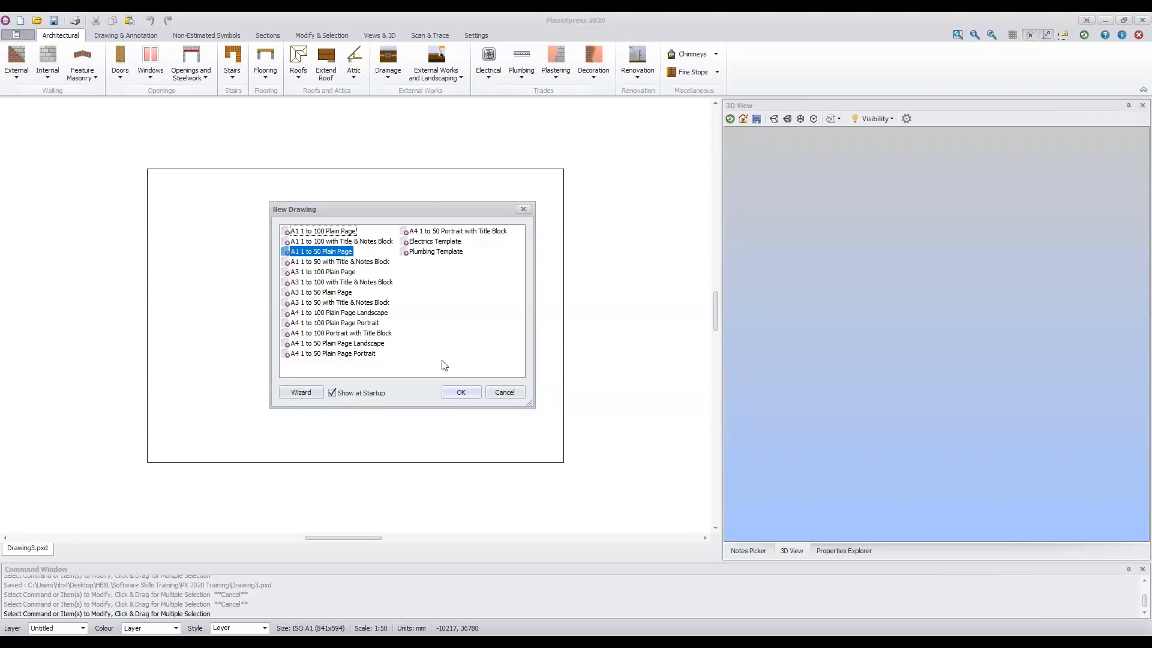
click(473, 396)
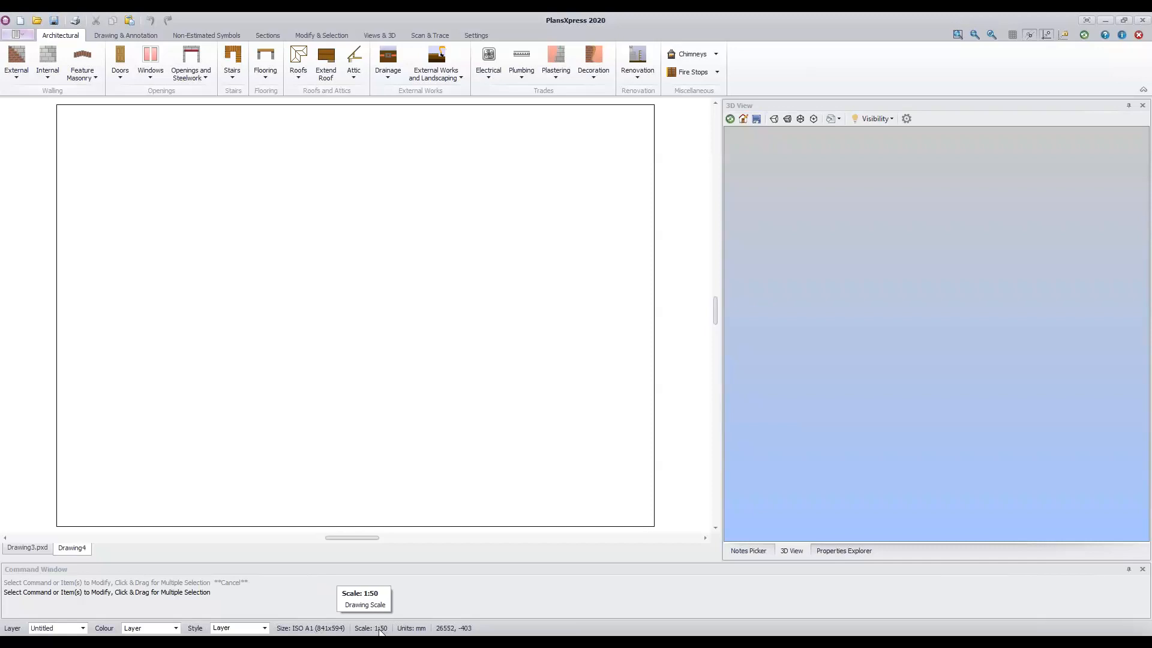
Check the available sheet sizes in the drawing's page settings without changing anything.
click(318, 628)
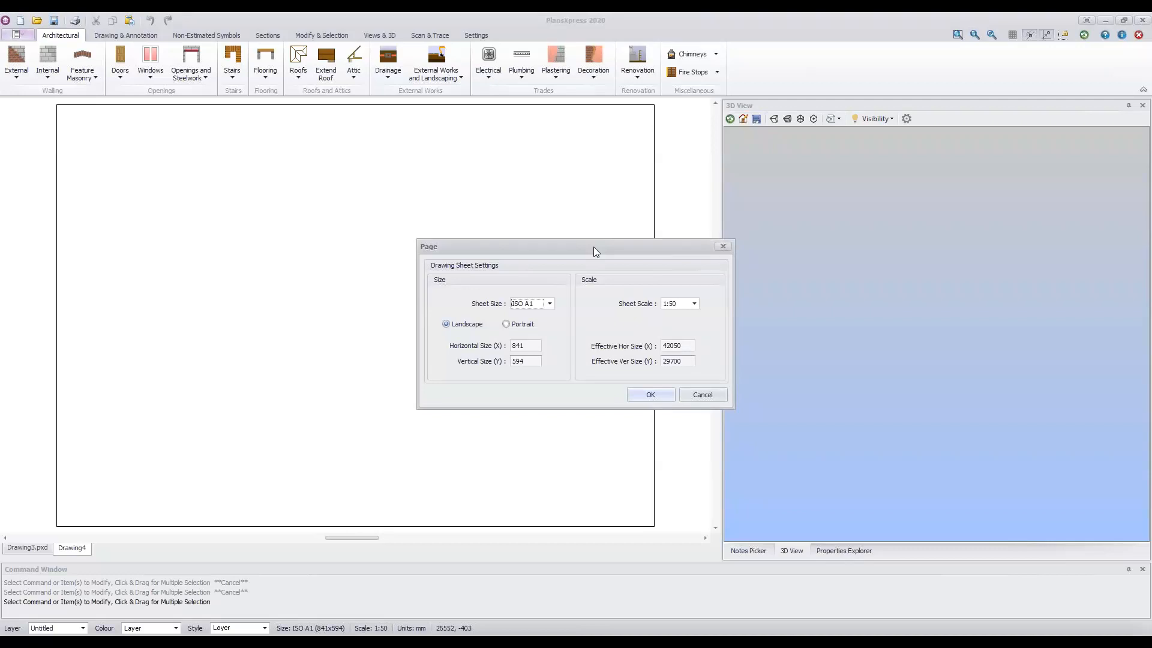
click(550, 305)
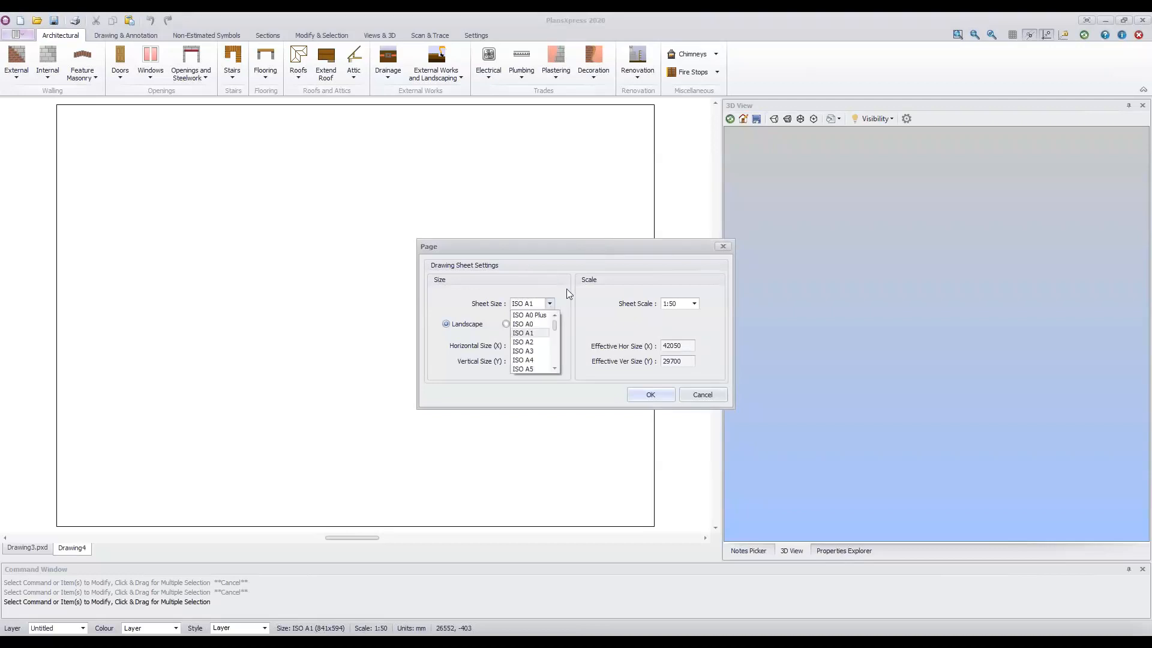
click(566, 290)
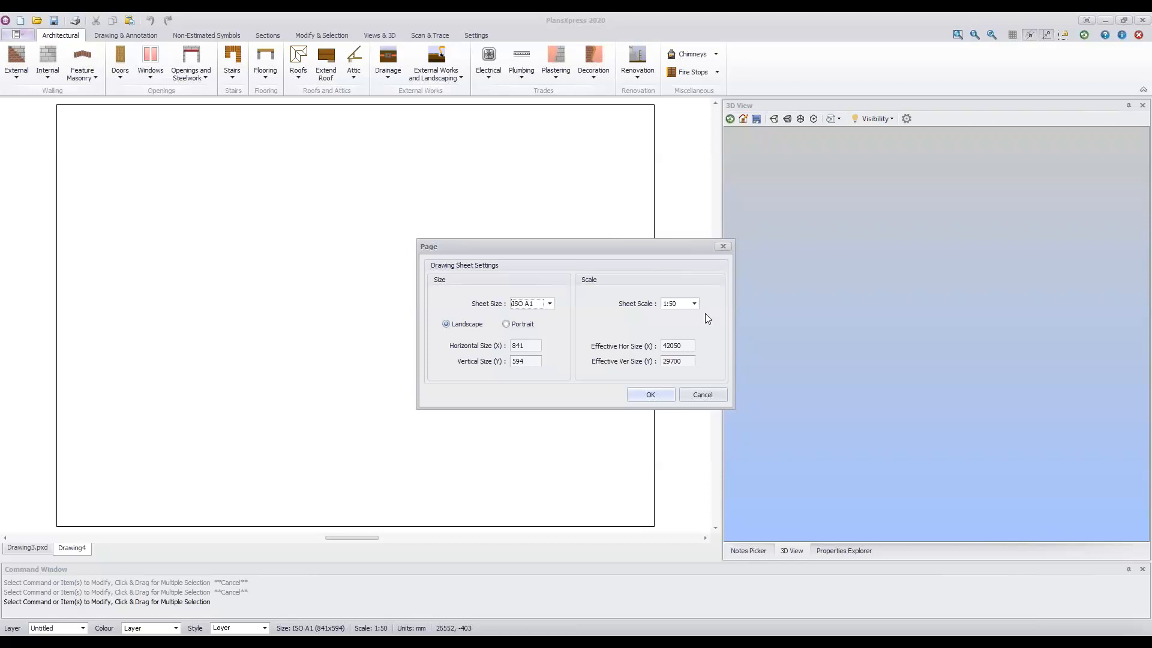
click(717, 398)
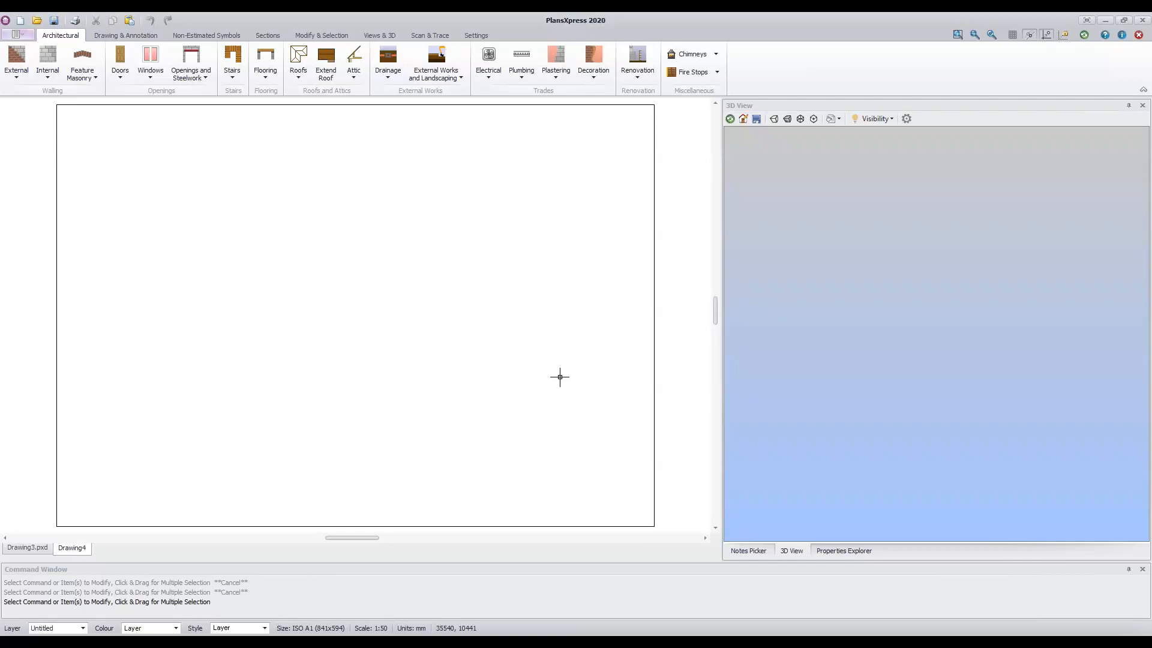
Save the new drawing as Upton Fields 1 in the Training Plans folder.
click(17, 34)
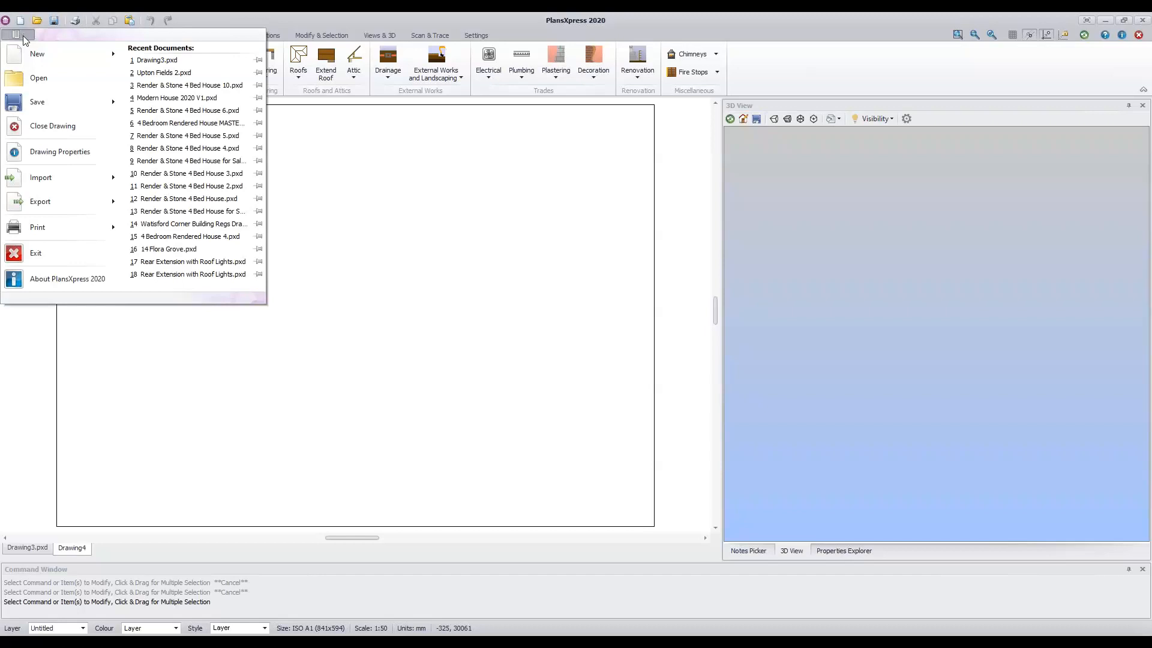
mouse_move(70, 99)
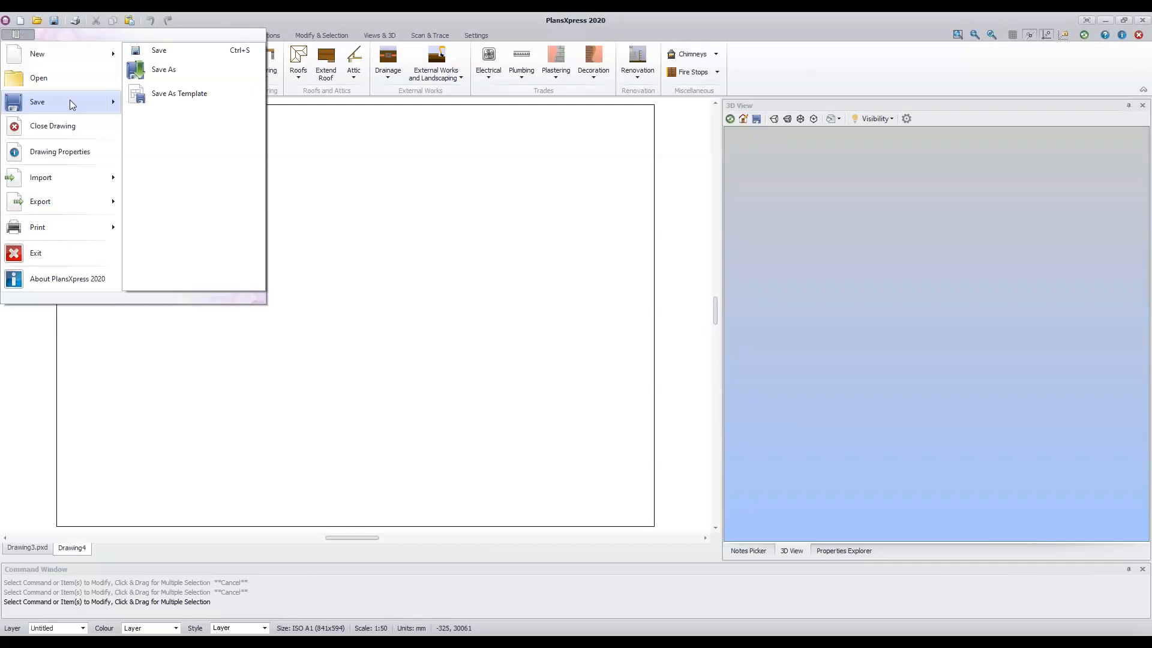
click(195, 69)
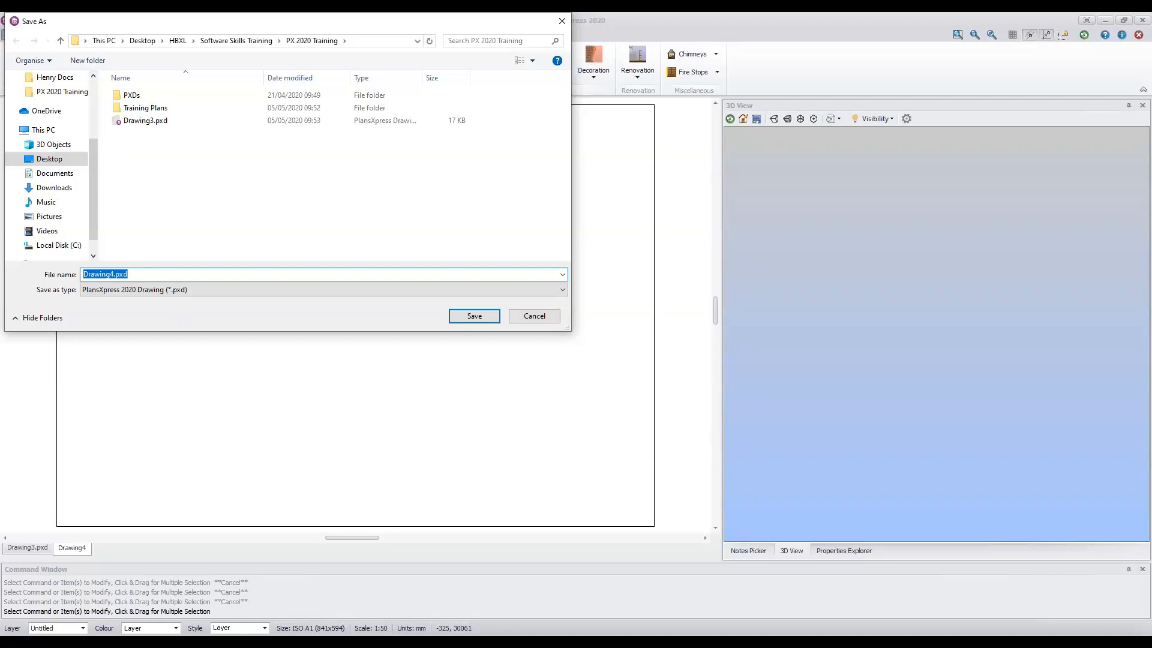
double_click(157, 109)
double_click(189, 274)
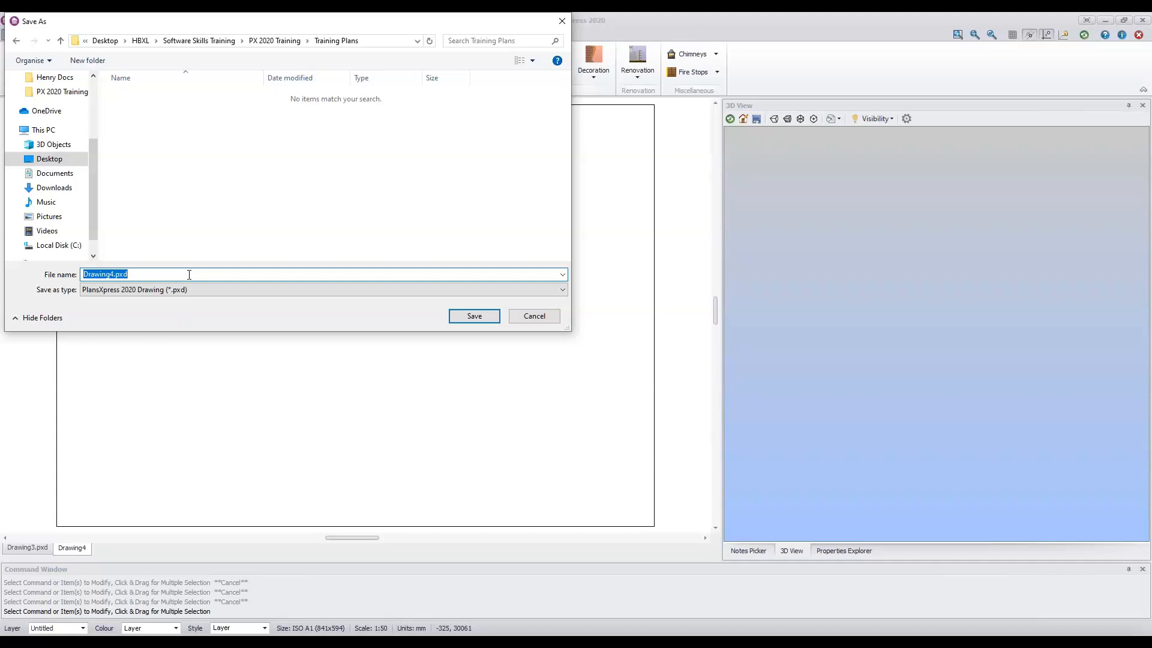
text(Upton Fields 1)
click(489, 320)
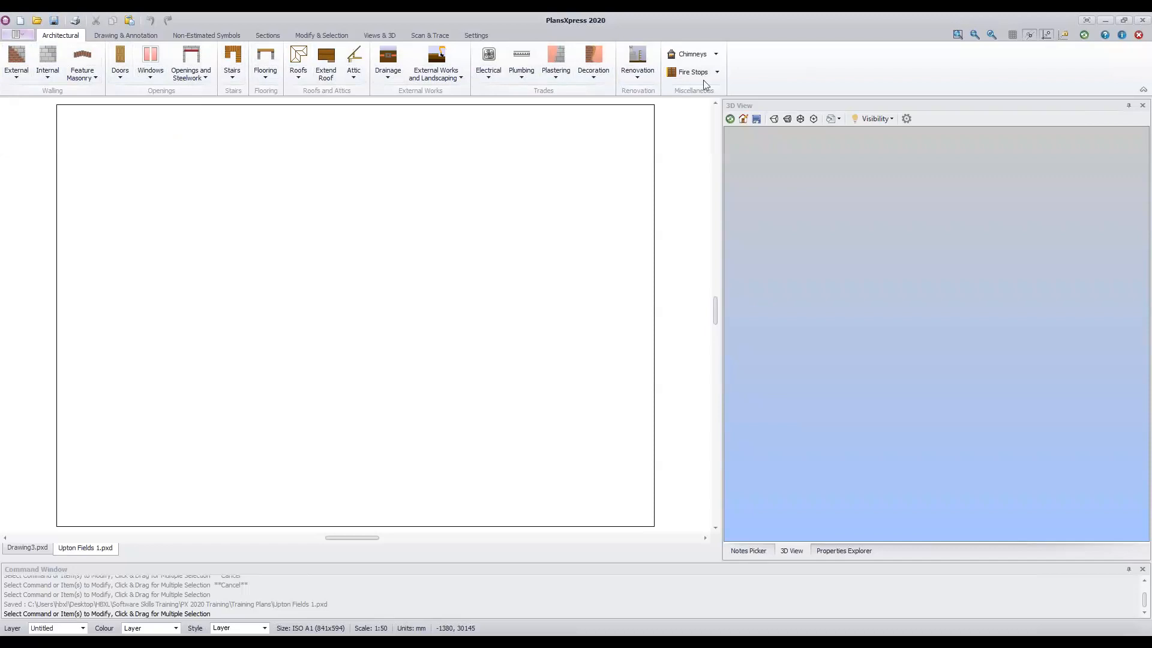
Examine the drawing and annotation, non-estimated symbol and section tools, as well as the Notes Picker and Properties Explorer.
click(135, 38)
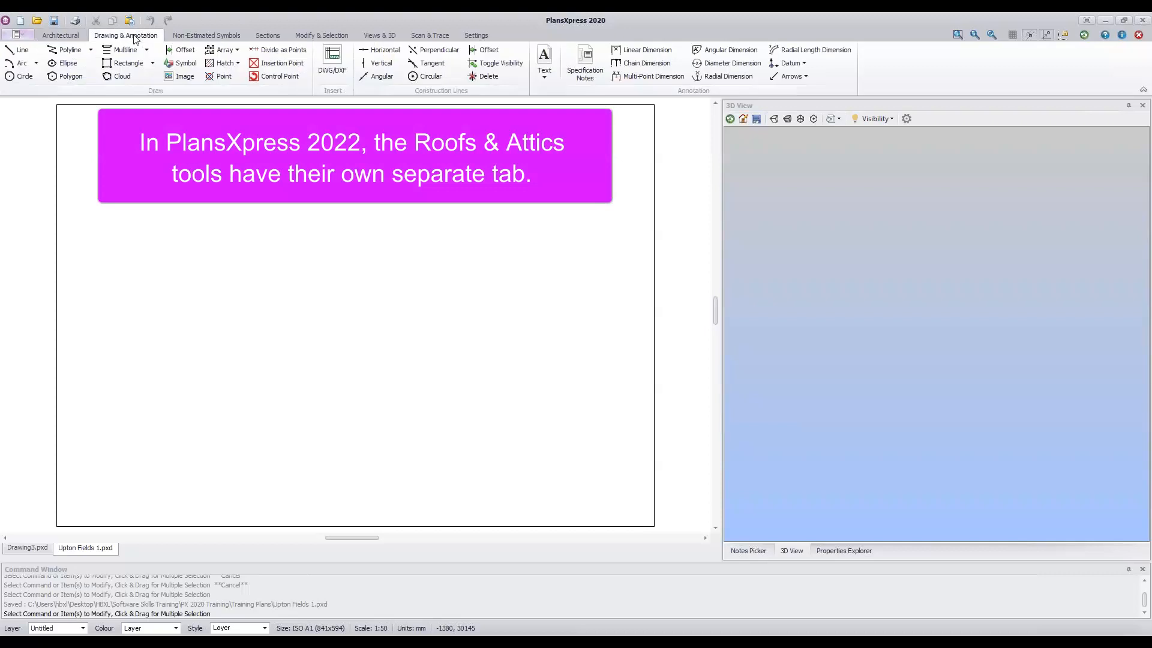
click(196, 38)
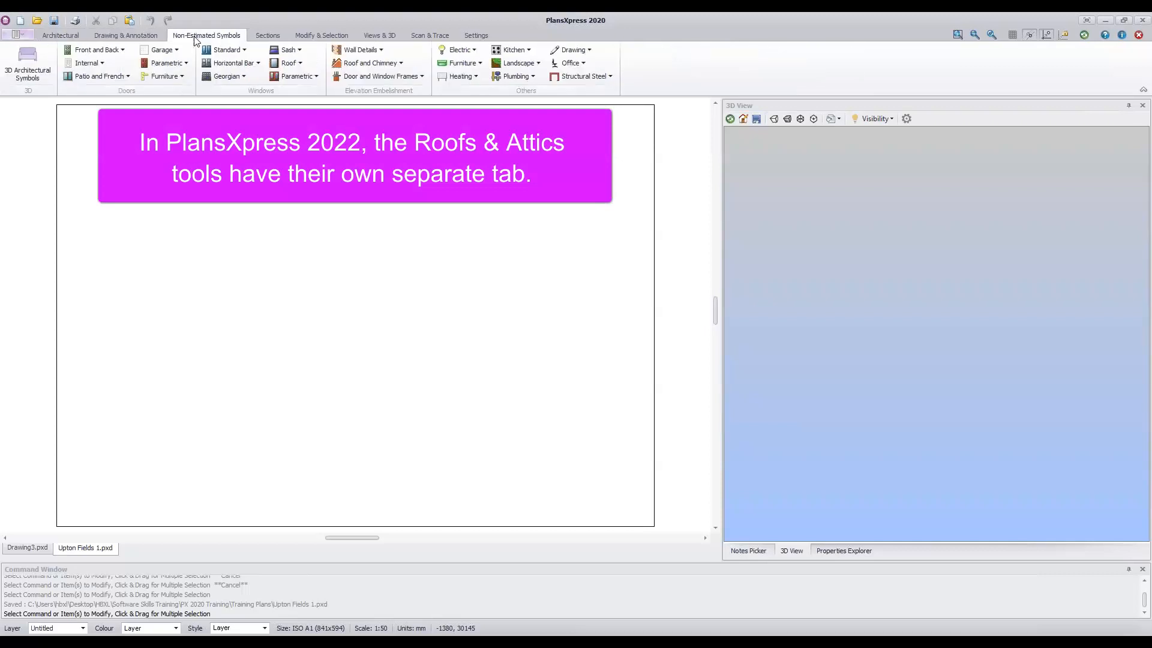
click(267, 38)
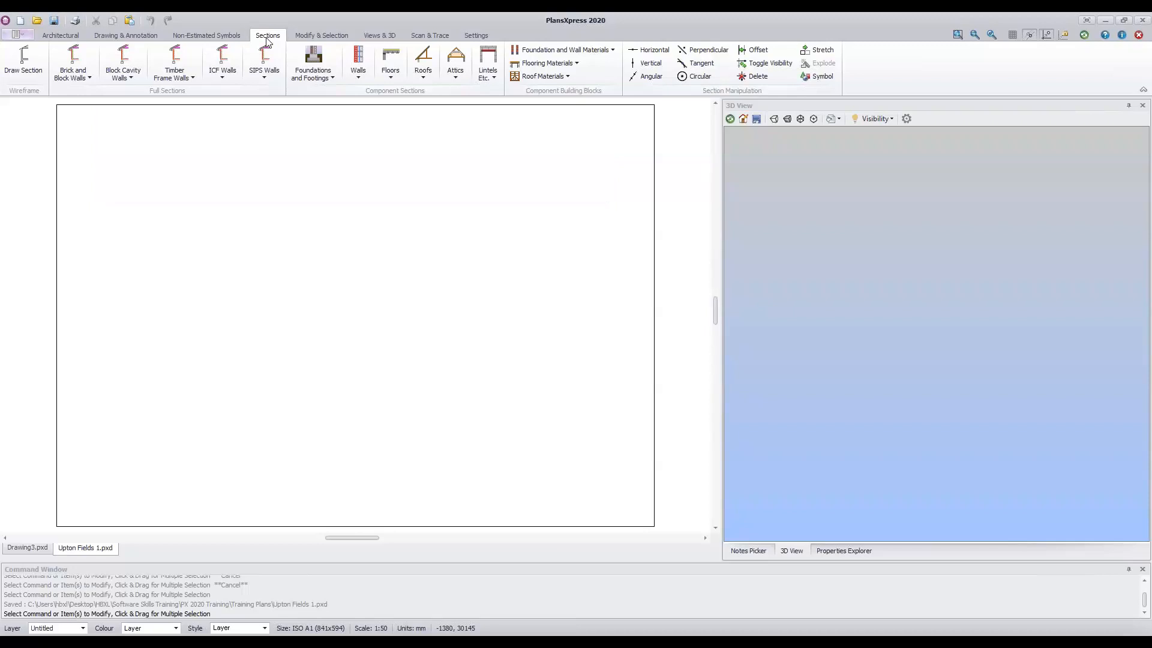
click(67, 35)
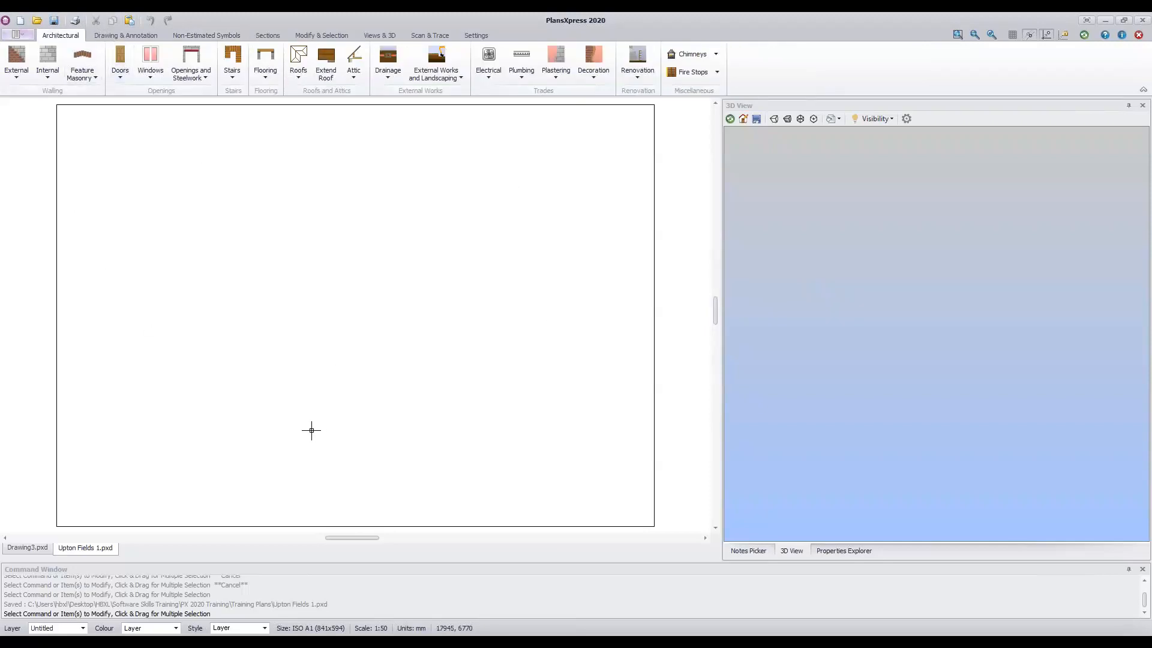
scroll(329, 406, down, 1)
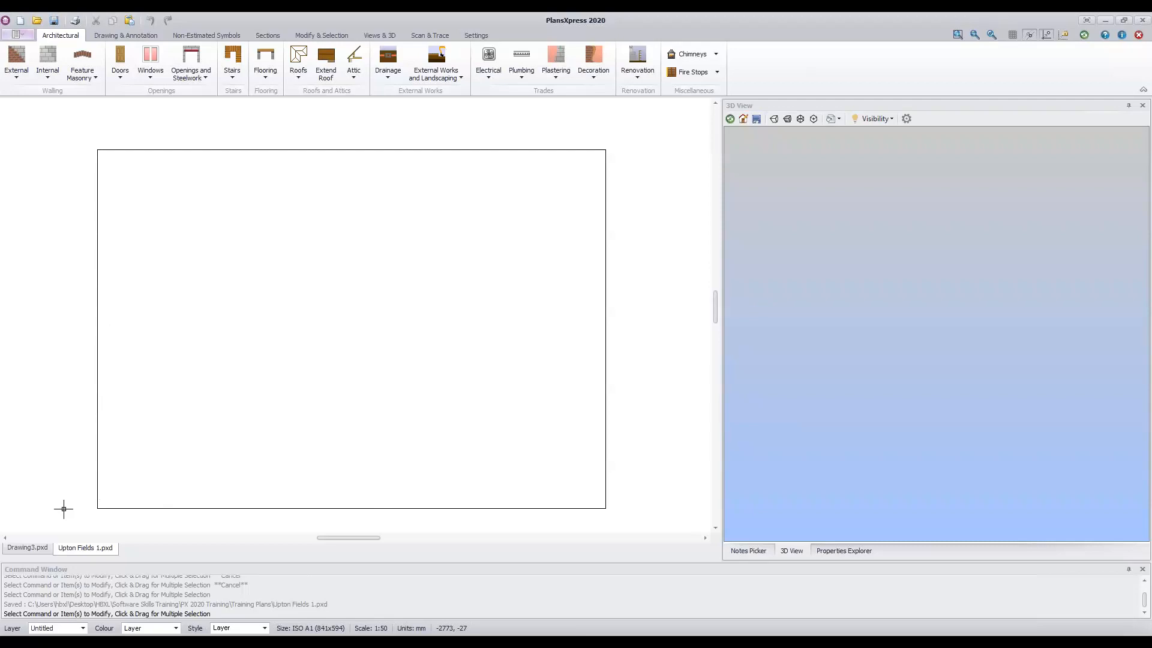
middle_drag(242, 456, 242, 440)
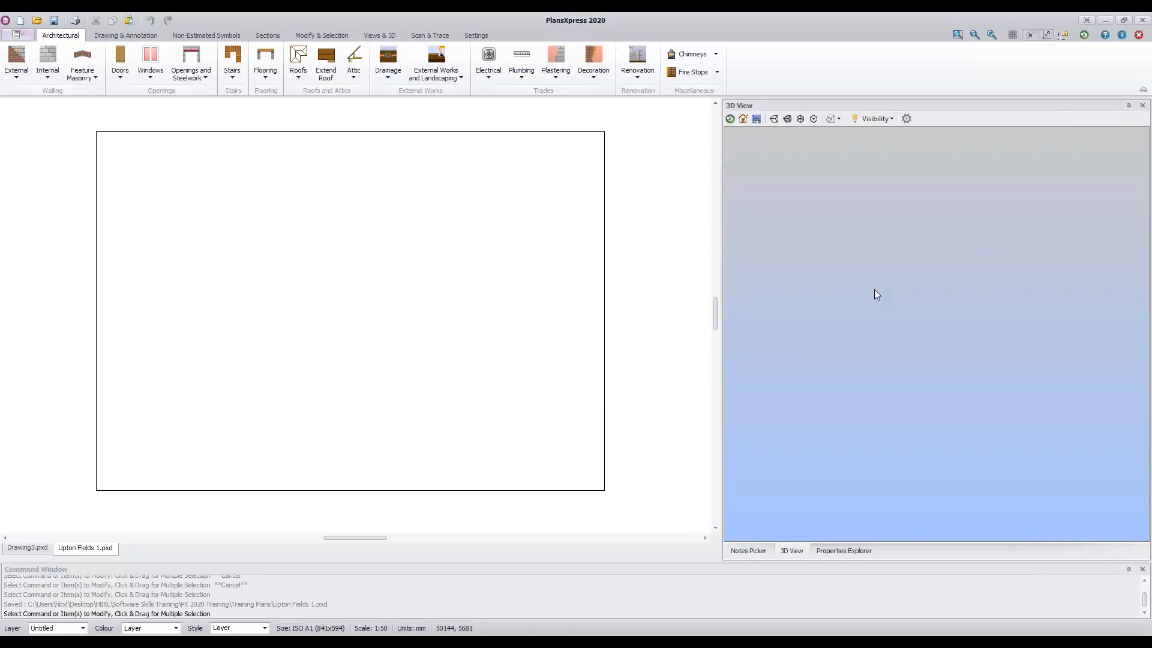
click(748, 551)
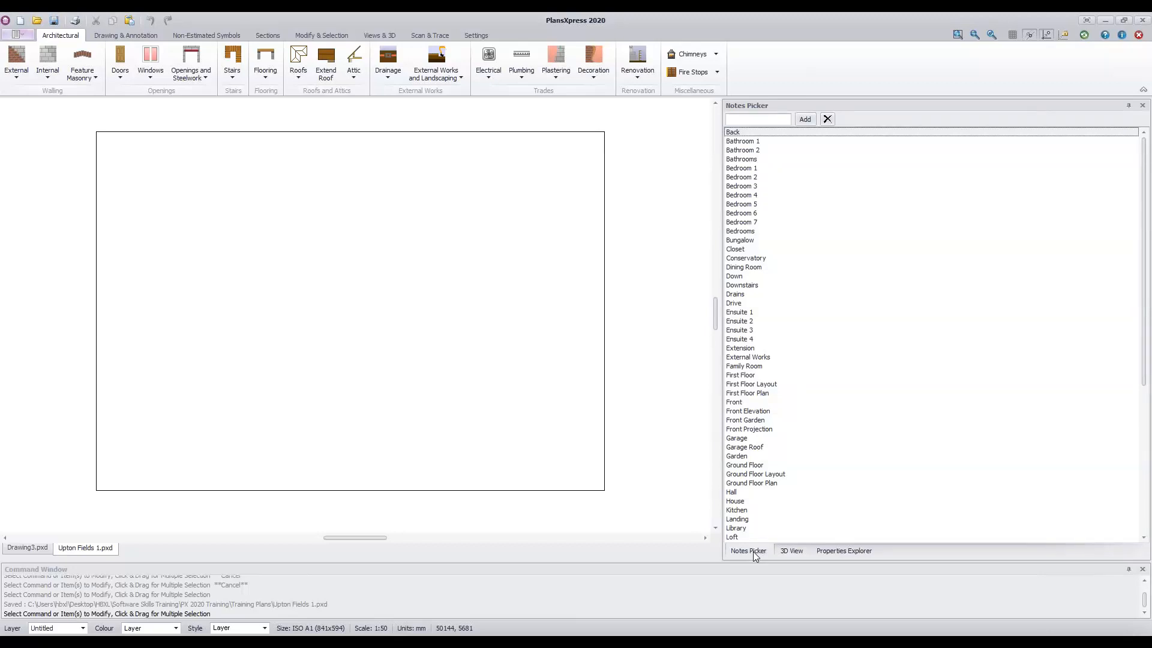
click(863, 551)
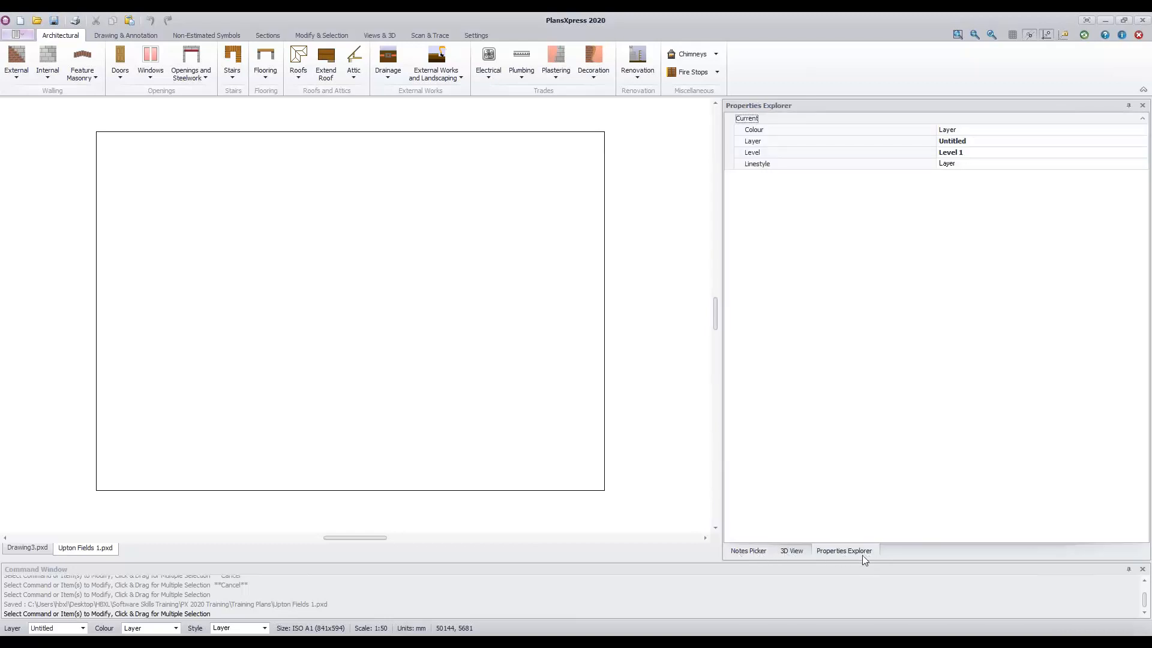
click(792, 553)
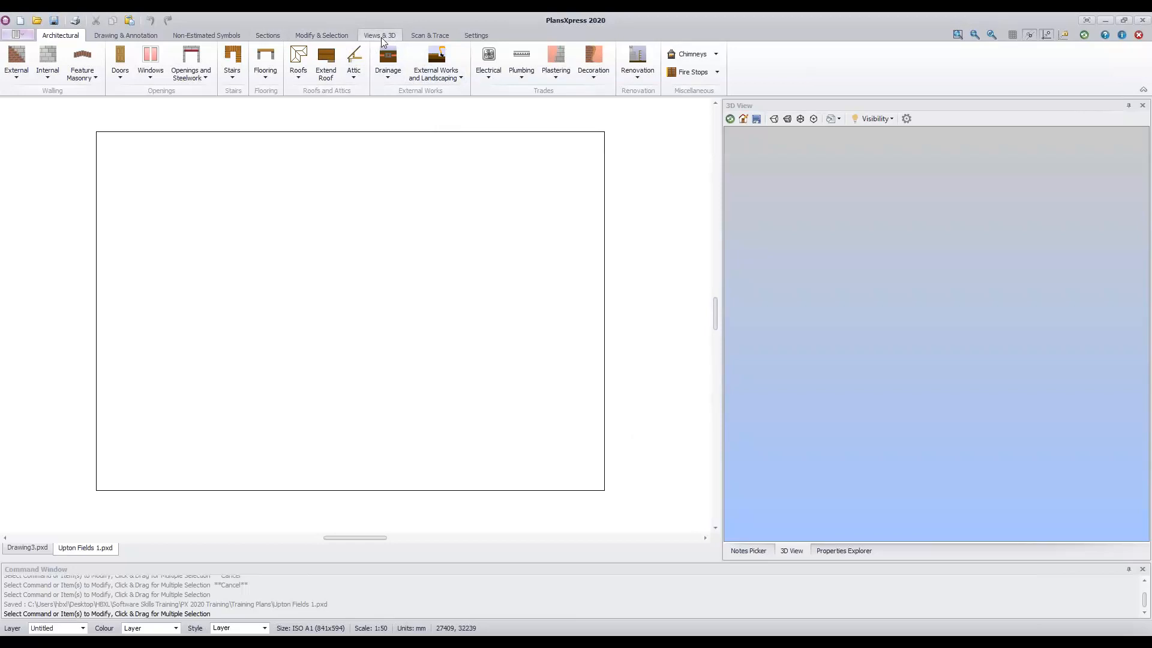
Hide and restore the 3D Preview, Notes Picker and Command windows, and bring the 3D view back to the front.
click(381, 37)
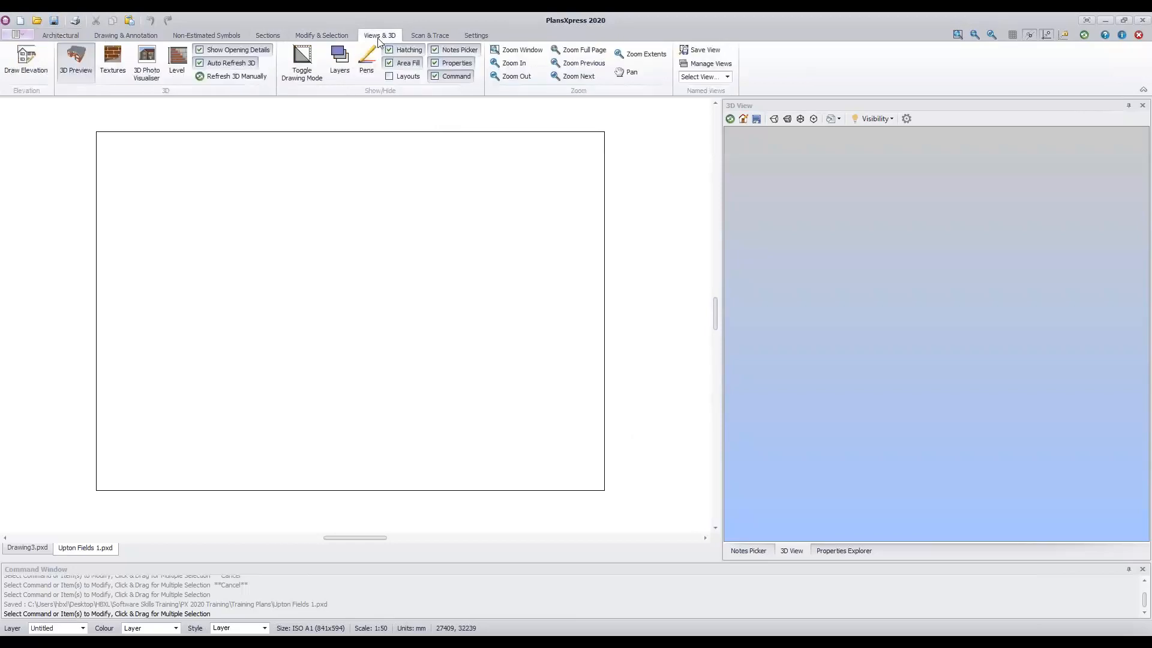
click(82, 79)
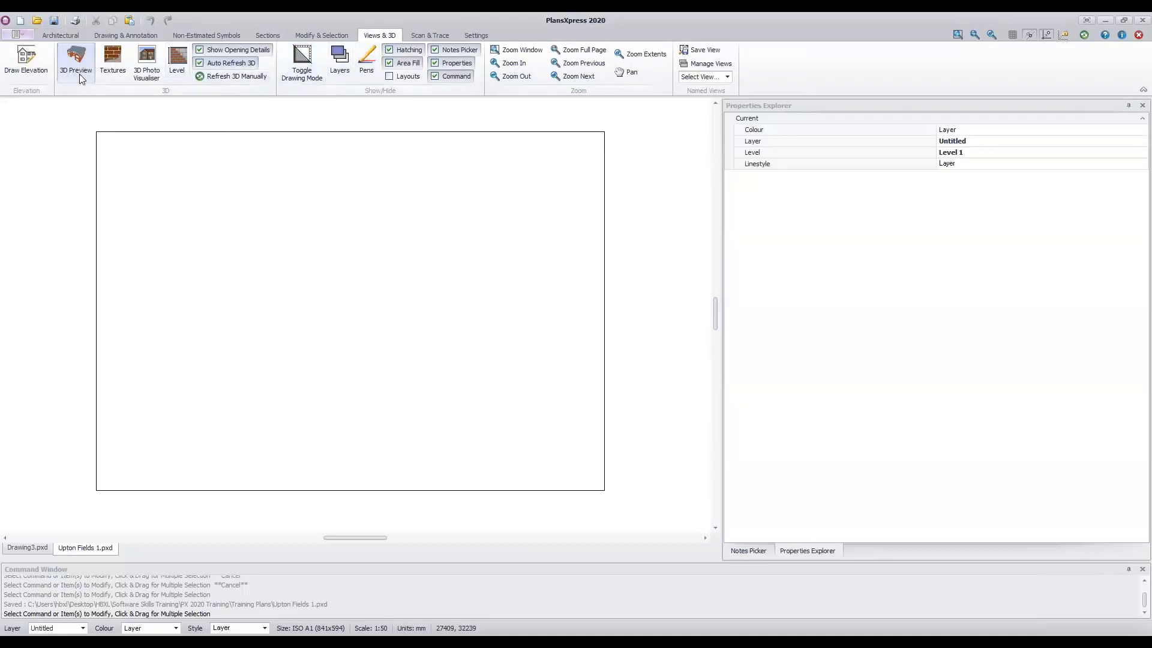
click(80, 75)
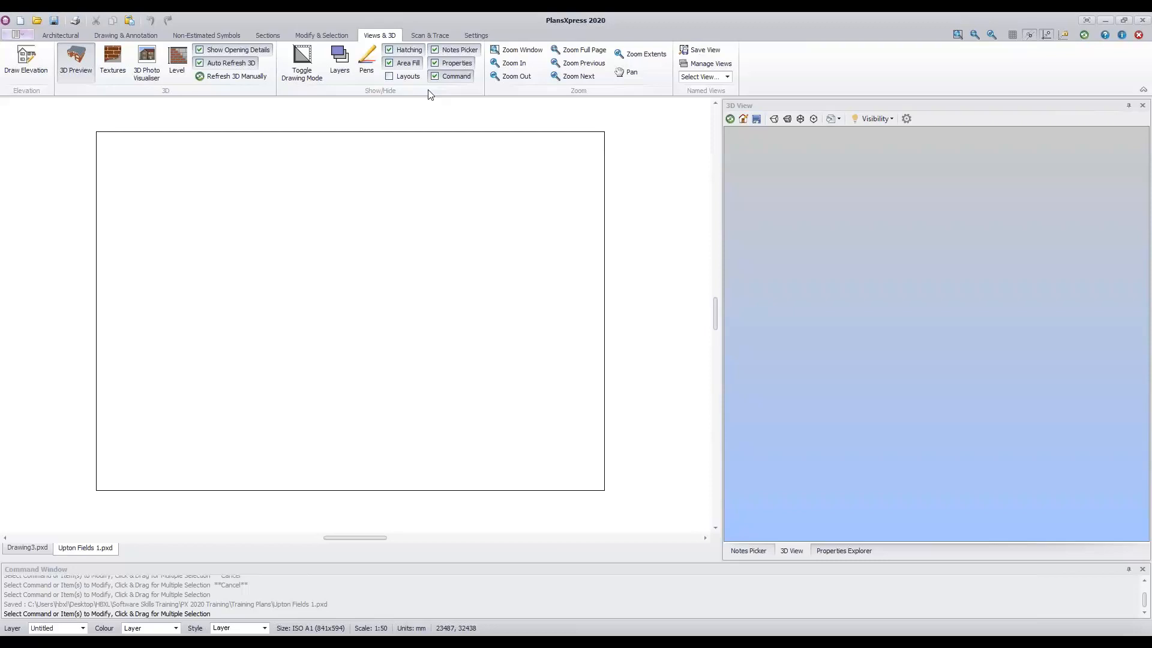
click(435, 51)
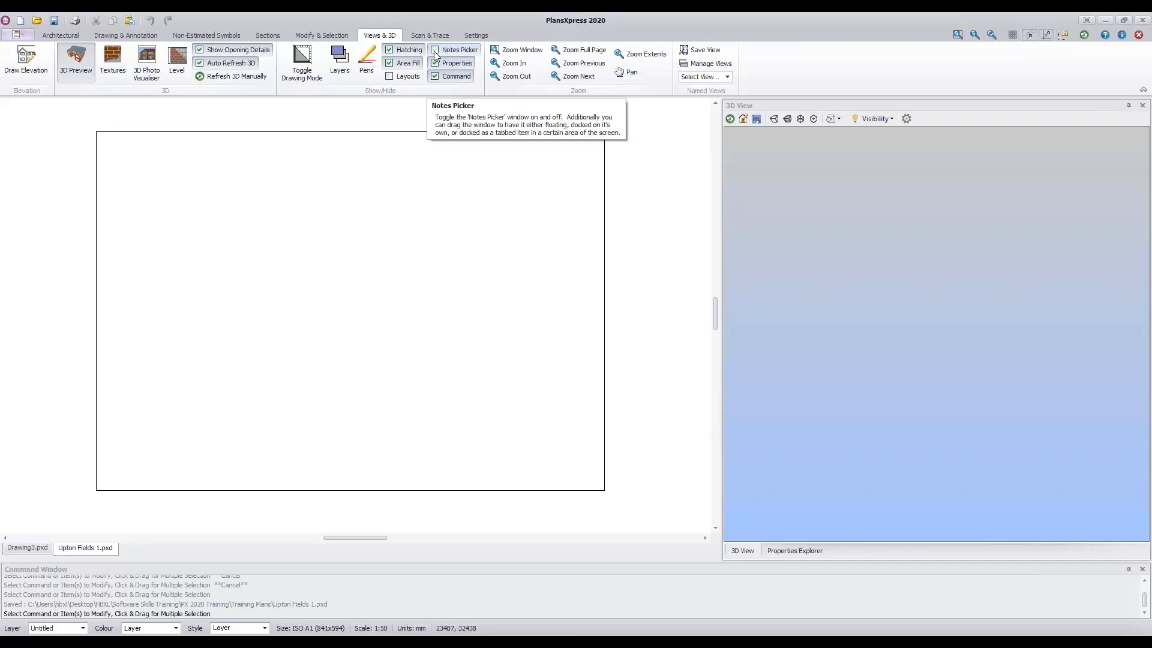
click(435, 51)
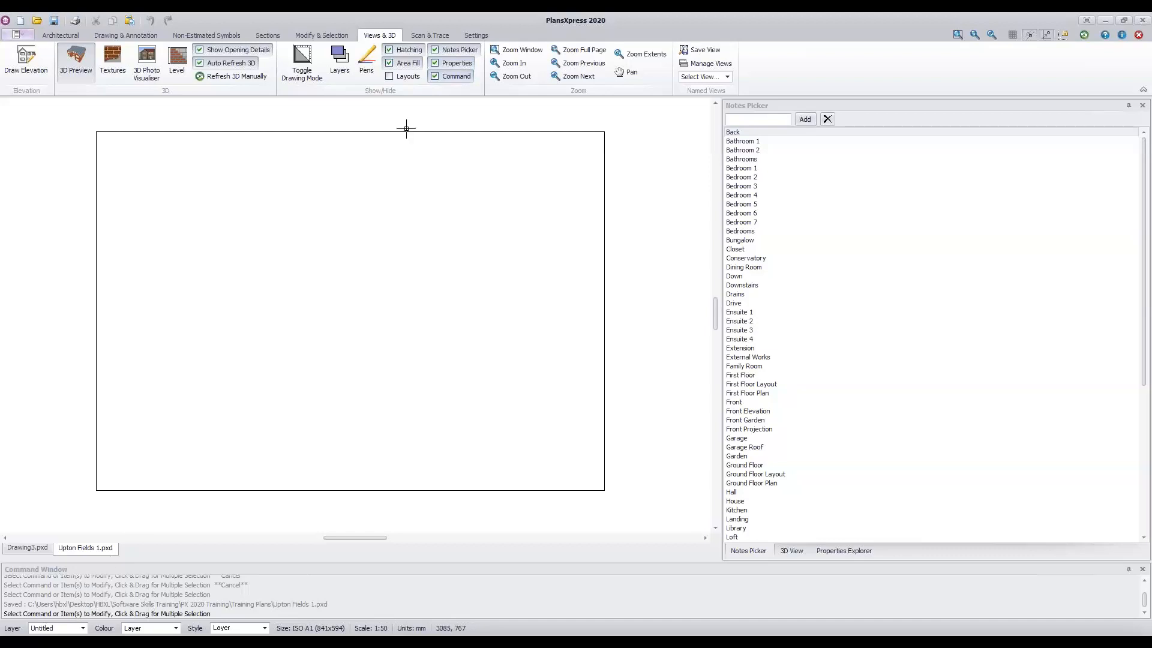
click(435, 76)
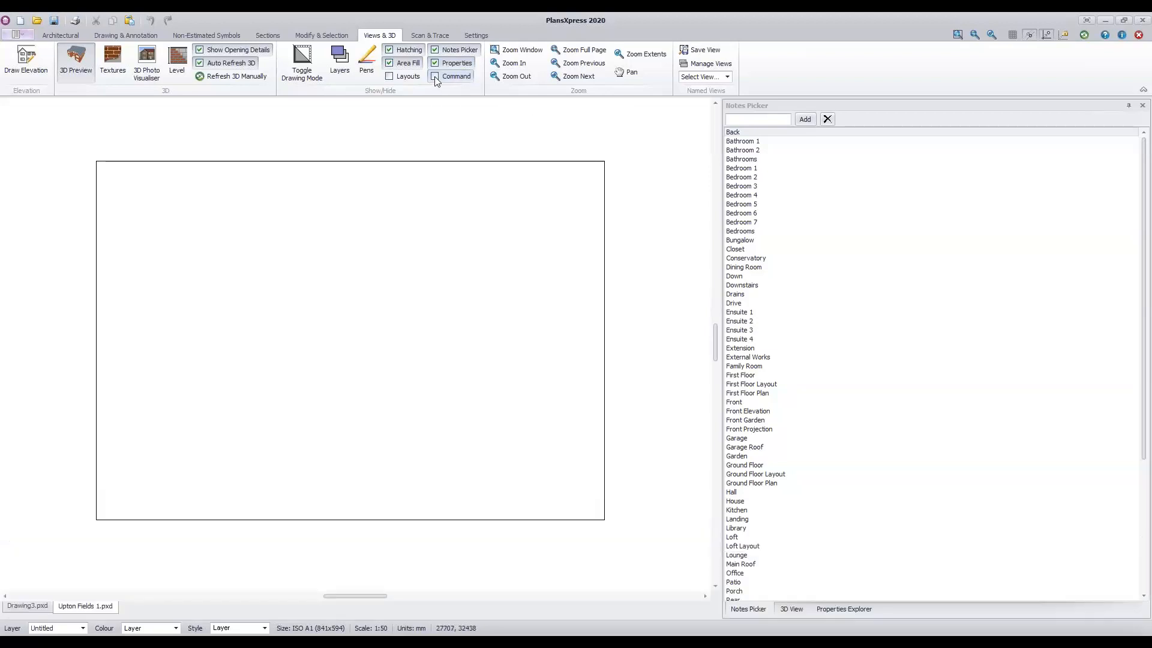
click(435, 76)
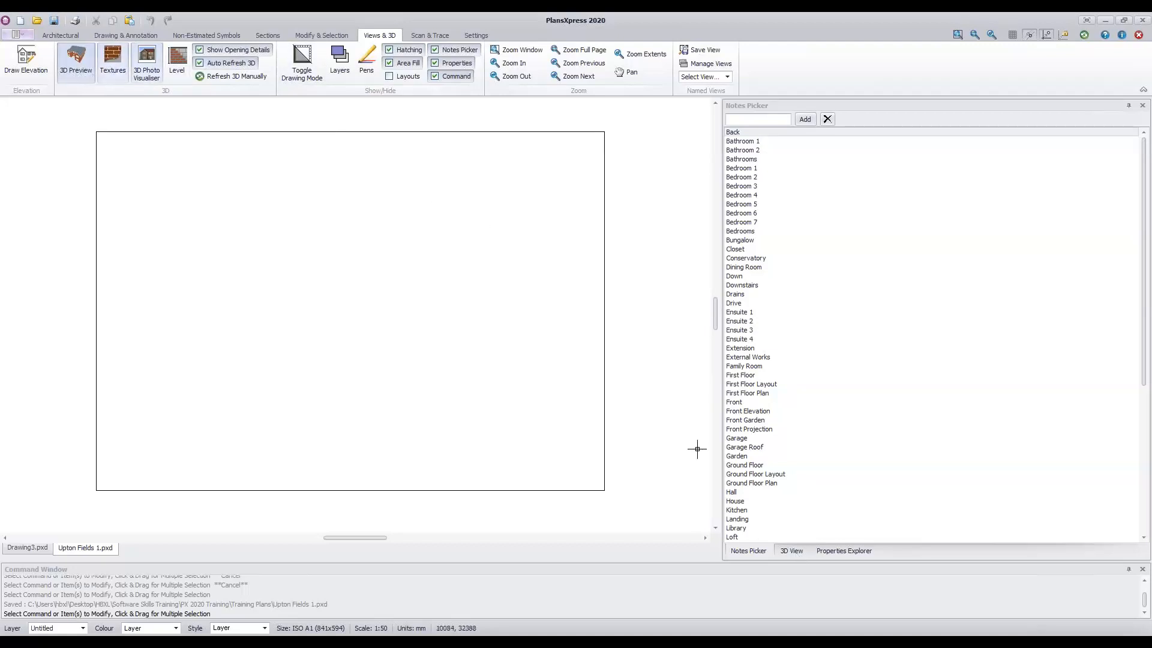
click(791, 551)
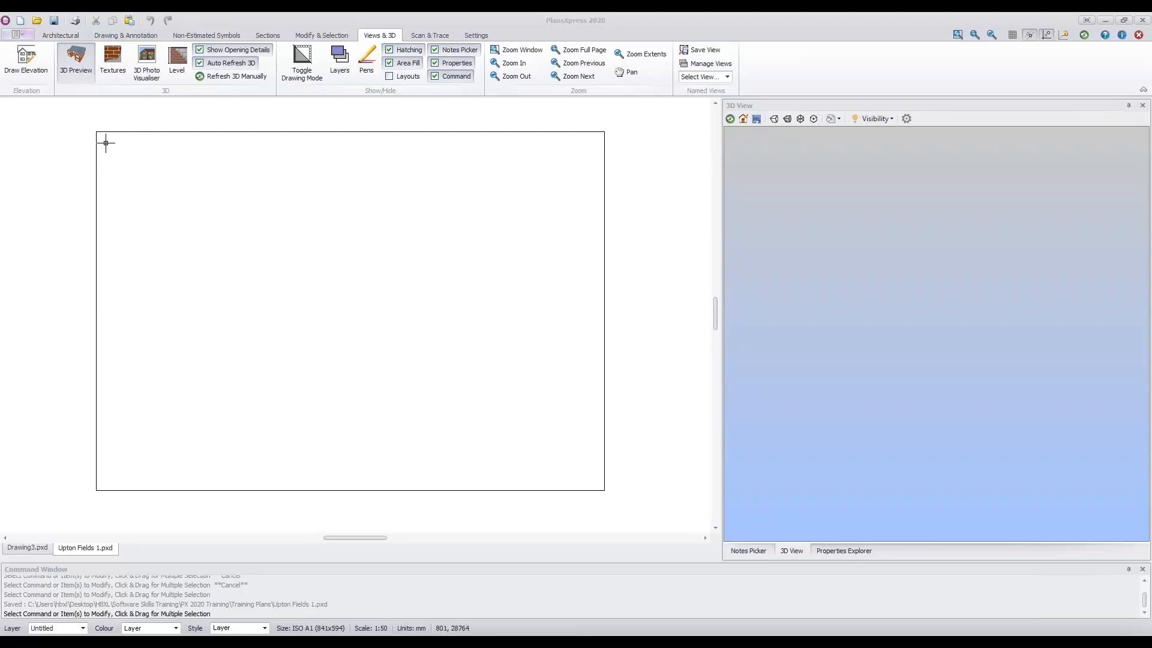
Zoom in on the sheet's upper-left and lower-right corners in turn, and zoom back out to the whole sheet.
scroll(106, 143, up, 2)
scroll(106, 143, up, 1)
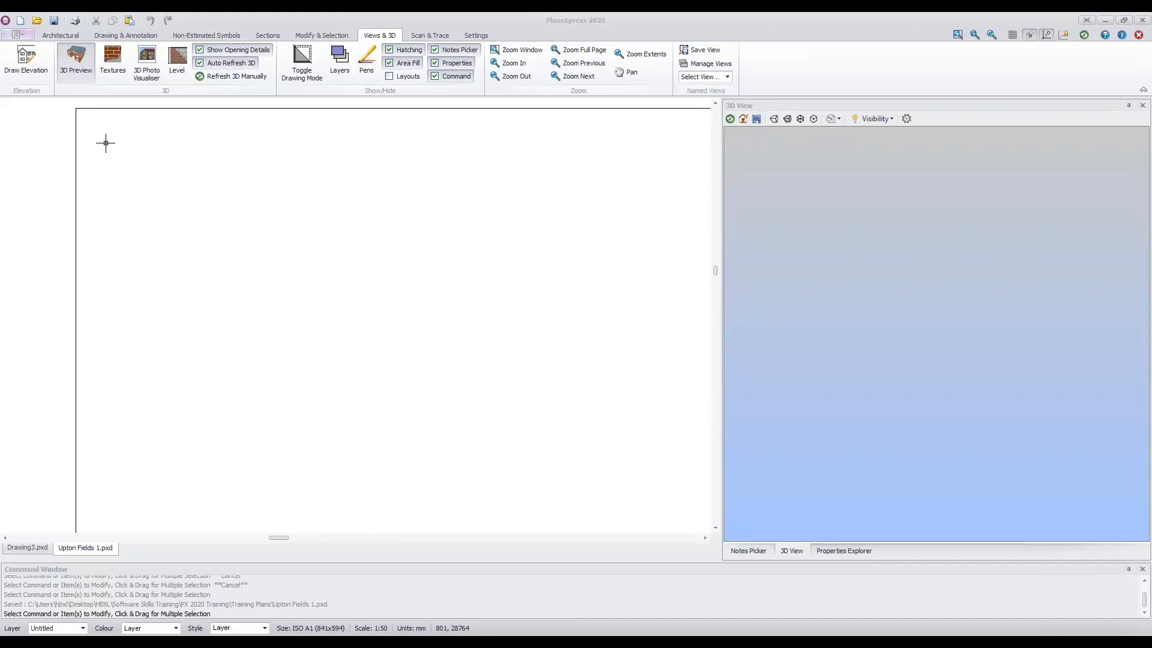
scroll(106, 143, up, 1)
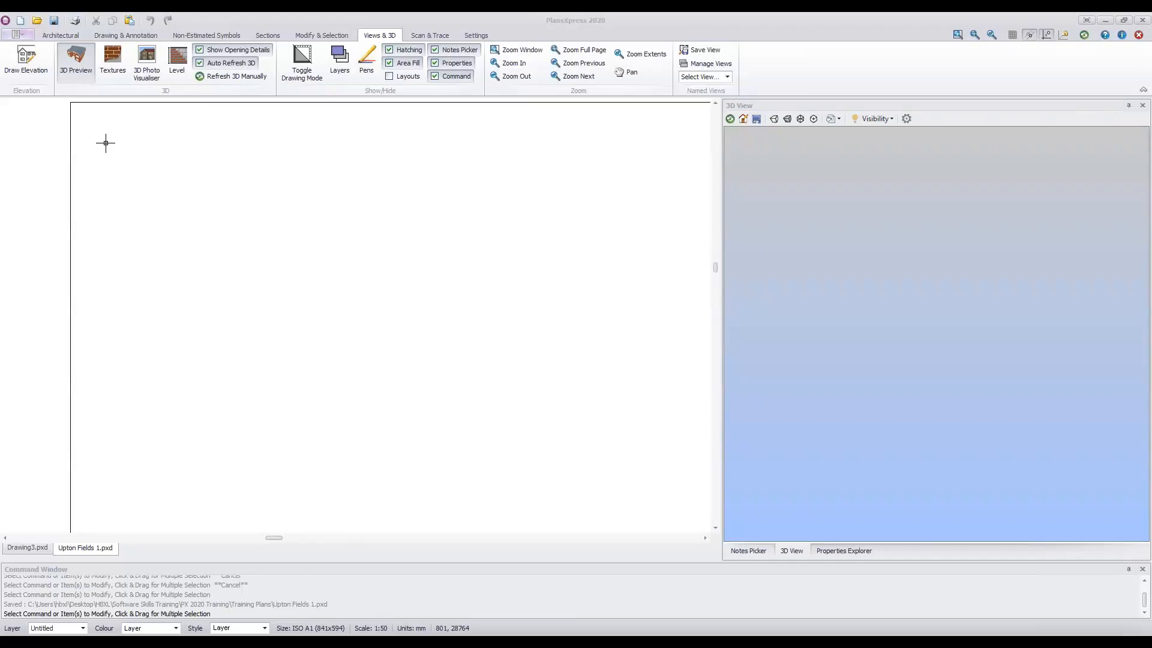
scroll(105, 143, down, 3)
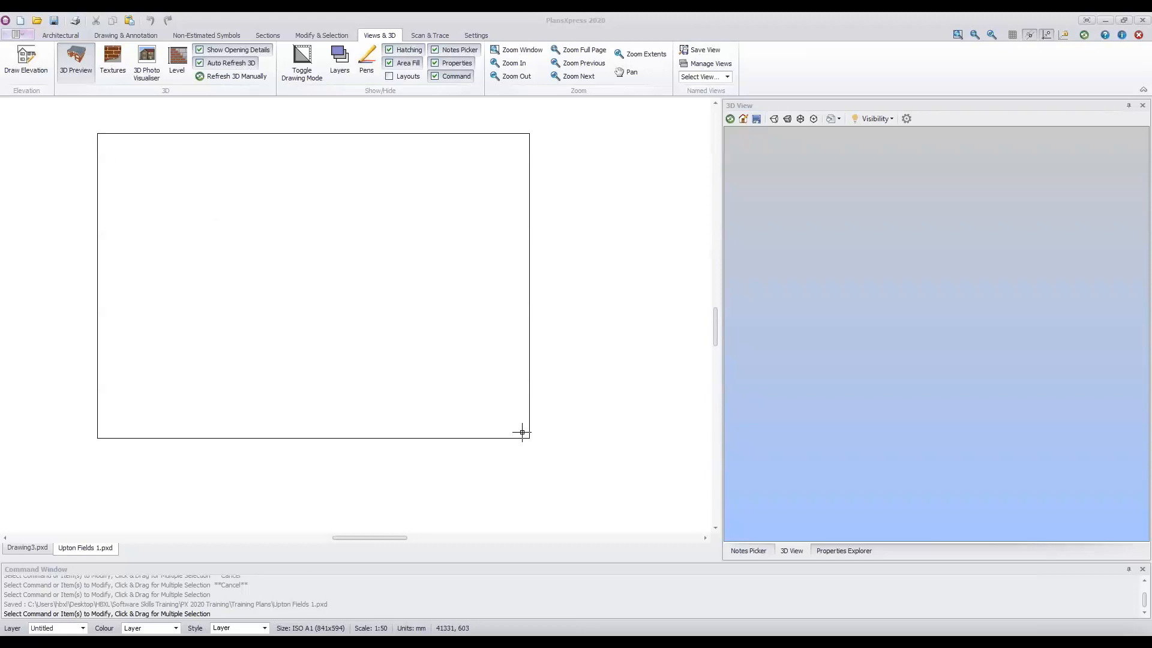
scroll(522, 432, up, 3)
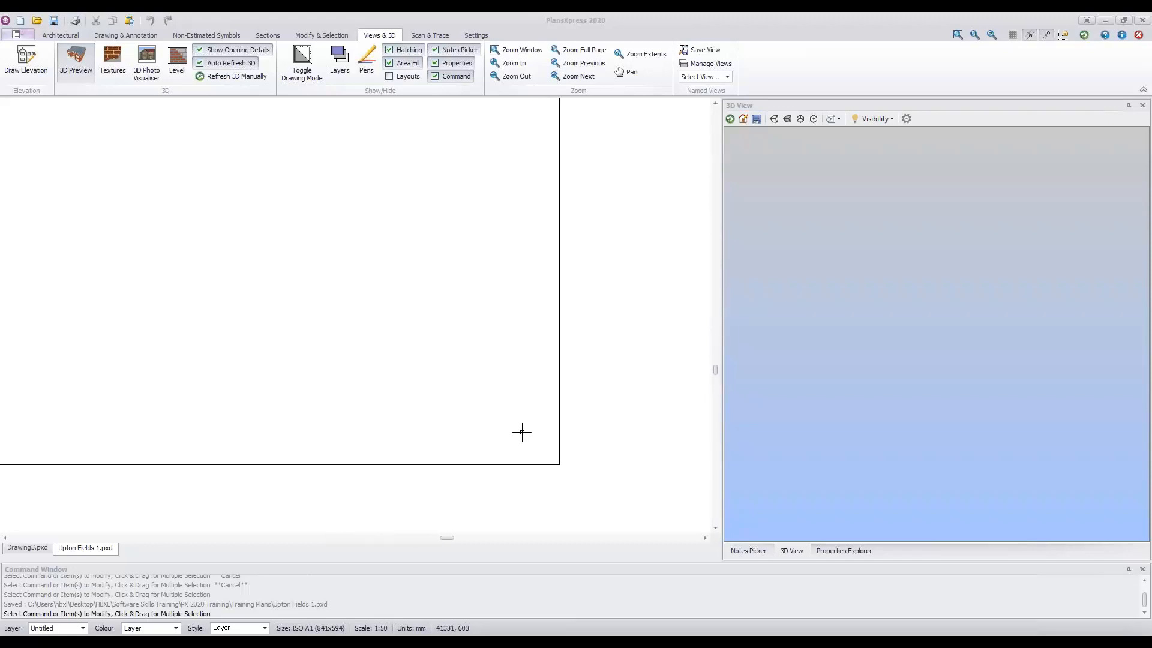
scroll(522, 432, down, 3)
scroll(522, 432, down, 5)
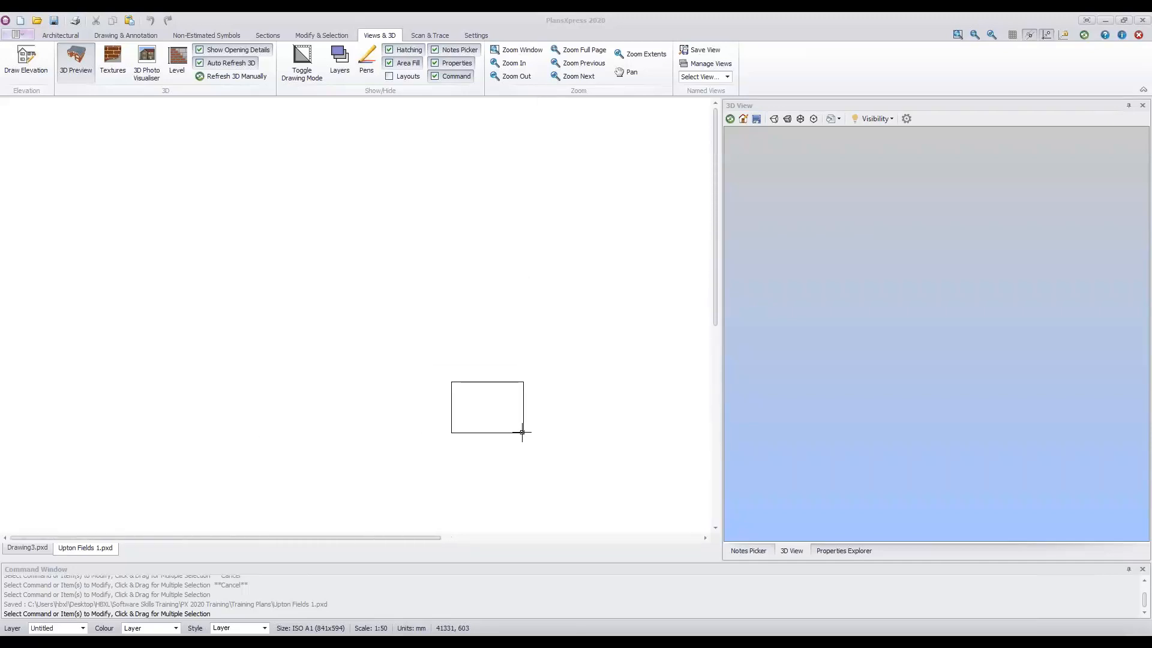
Zoom in on the sheet's lower-right corner and pan across the sheet to its upper-left corner.
scroll(522, 432, up, 5)
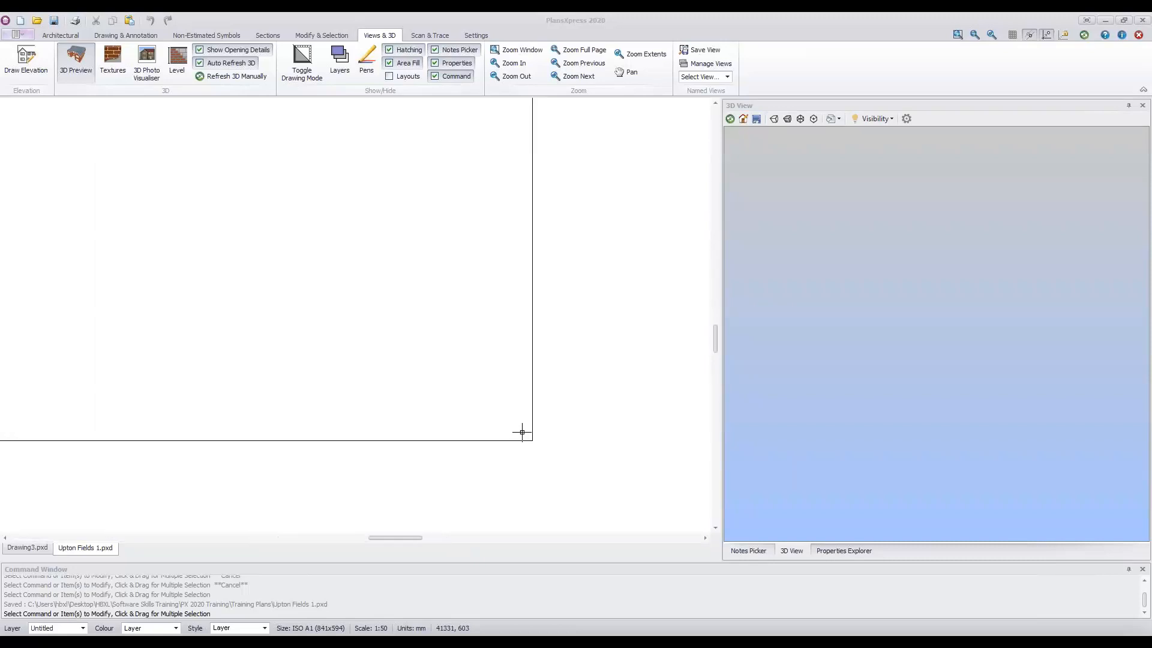
scroll(521, 432, up, 3)
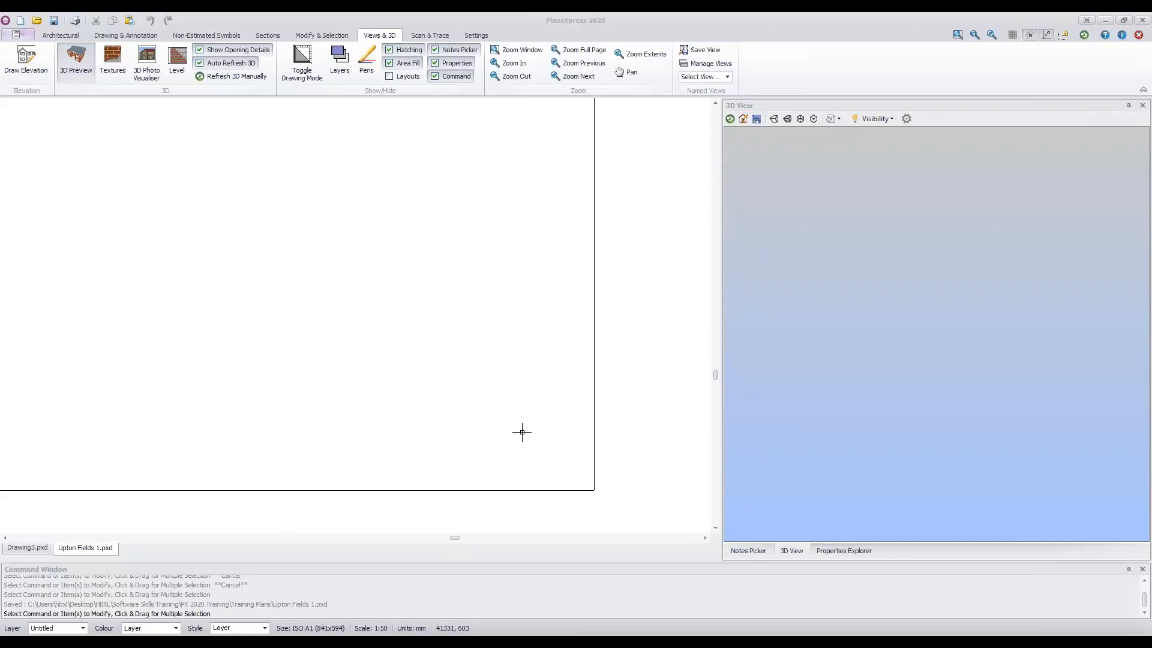
scroll(220, 260, down, 3)
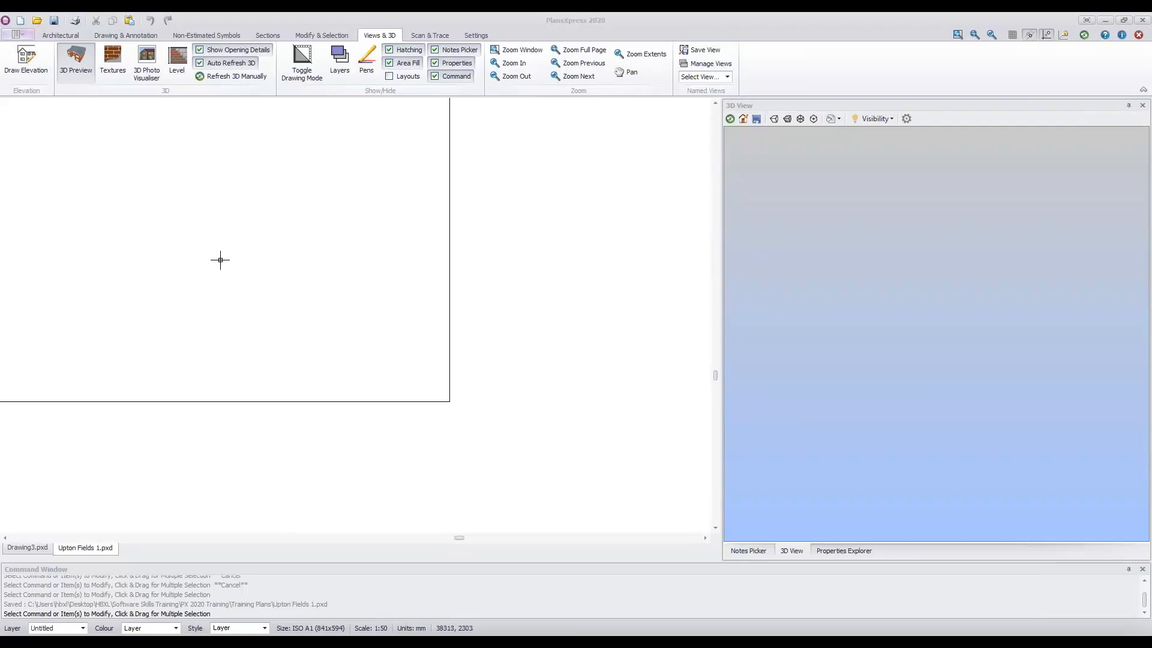
scroll(220, 260, down, 1)
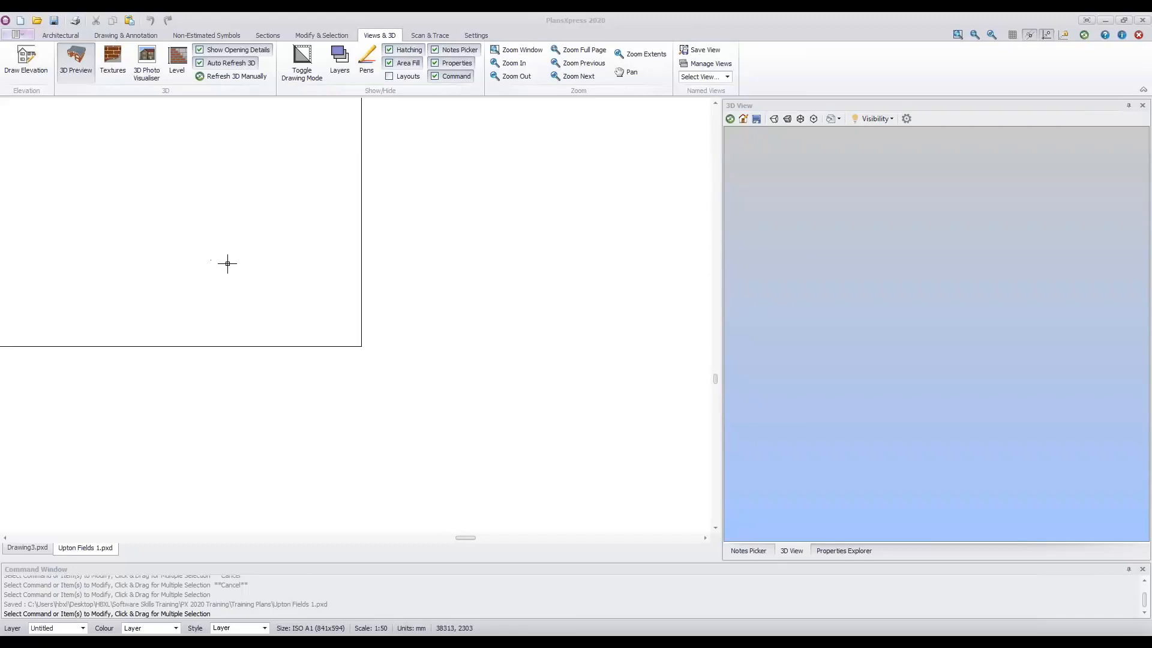
scroll(344, 323, down, 1)
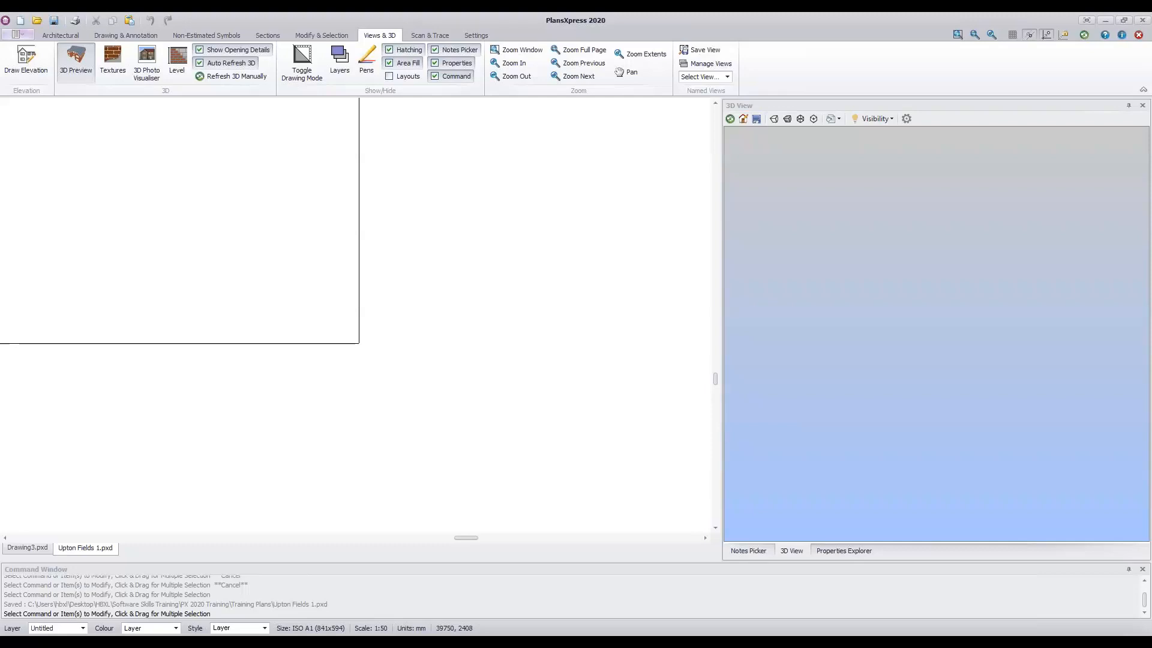
mouse_move(291, 278)
middle_down()
mouse_move(435, 403)
mouse_move(537, 442)
mouse_move(595, 317)
mouse_move(316, 321)
mouse_move(314, 260)
mouse_move(416, 429)
mouse_move(574, 439)
mouse_move(473, 308)
mouse_move(588, 506)
mouse_move(609, 511)
mouse_move(528, 357)
mouse_move(539, 403)
middle_up()
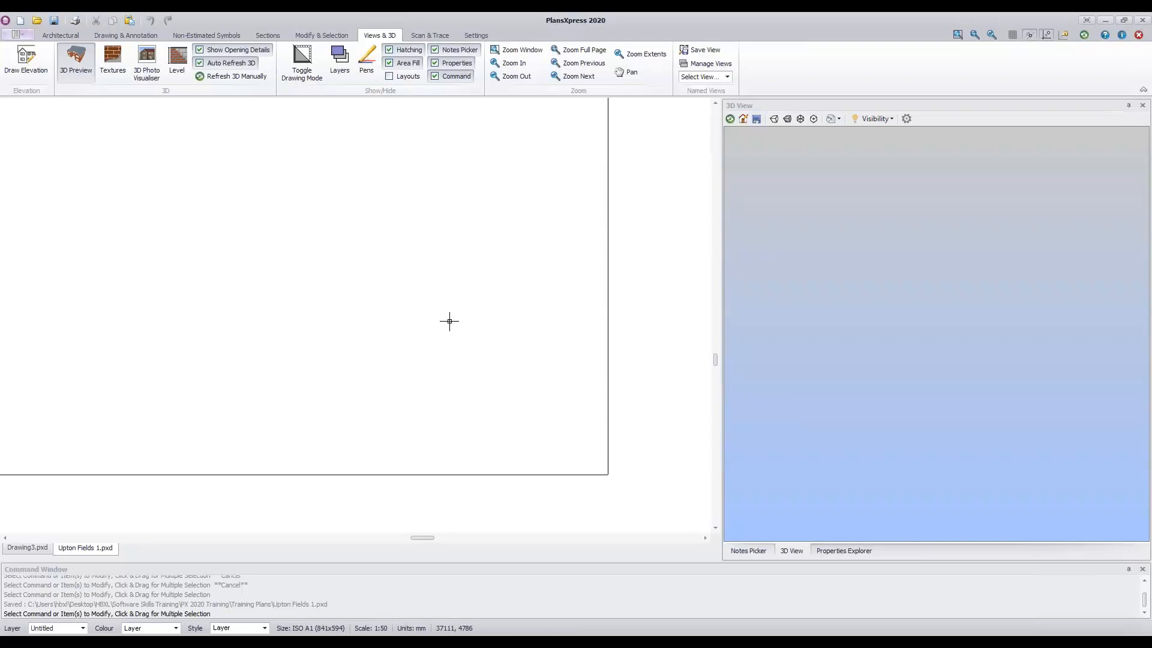
middle_drag(461, 341, 551, 435)
middle_drag(302, 321, 490, 447)
mouse_move(119, 251)
middle_down()
mouse_move(172, 308)
mouse_move(347, 400)
middle_up()
mouse_move(409, 372)
middle_down()
mouse_move(501, 411)
mouse_move(476, 473)
middle_up()
mouse_move(108, 247)
middle_down()
mouse_move(340, 378)
mouse_move(131, 205)
mouse_move(236, 303)
middle_up()
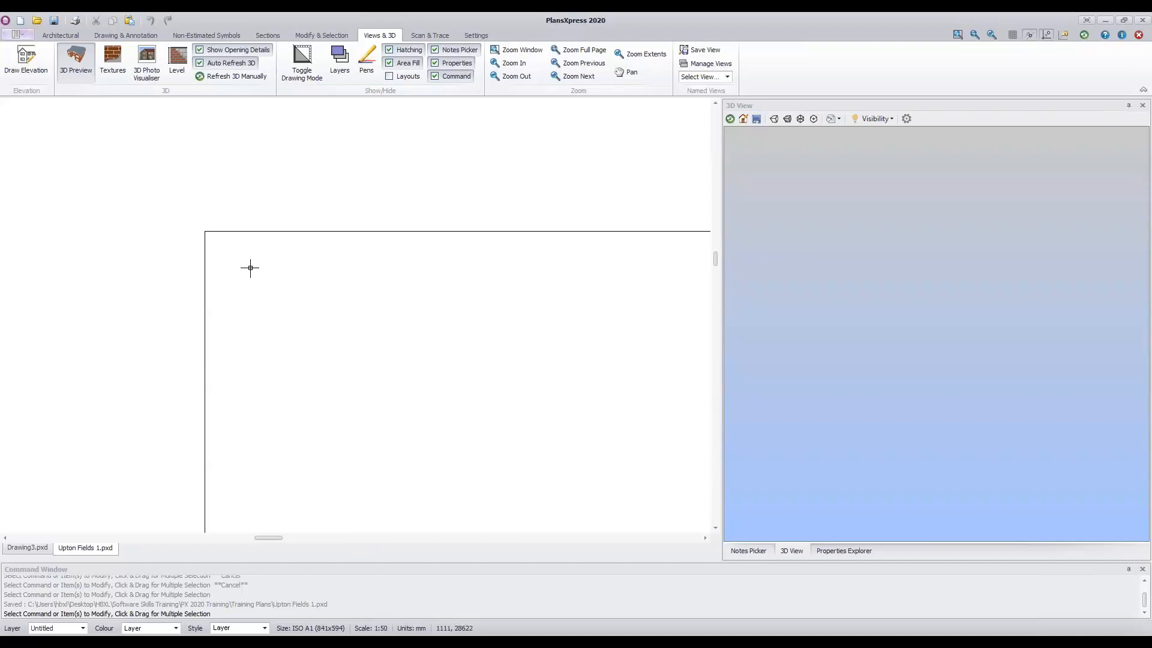
Zoom out to the whole sheet and practise zooming and panning around its upper-left corner.
scroll(638, 488, down, 2)
middle_drag(637, 489, 341, 311)
middle_drag(584, 468, 491, 390)
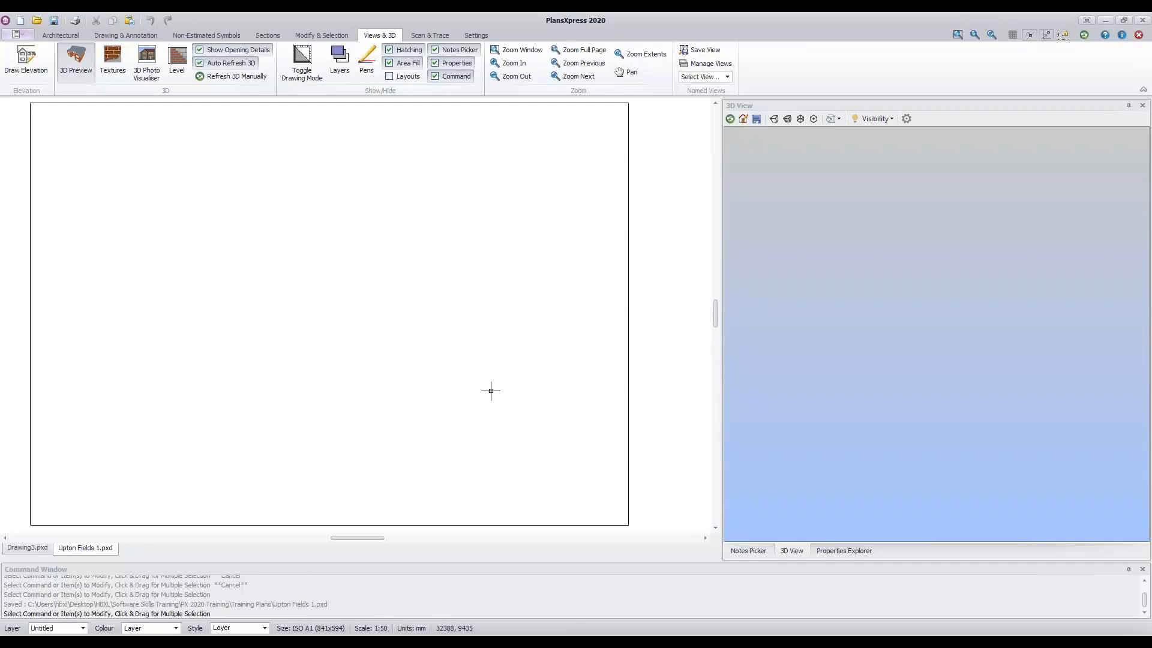
mouse_move(298, 314)
middle_down()
mouse_move(390, 348)
mouse_move(340, 319)
mouse_move(329, 380)
middle_up()
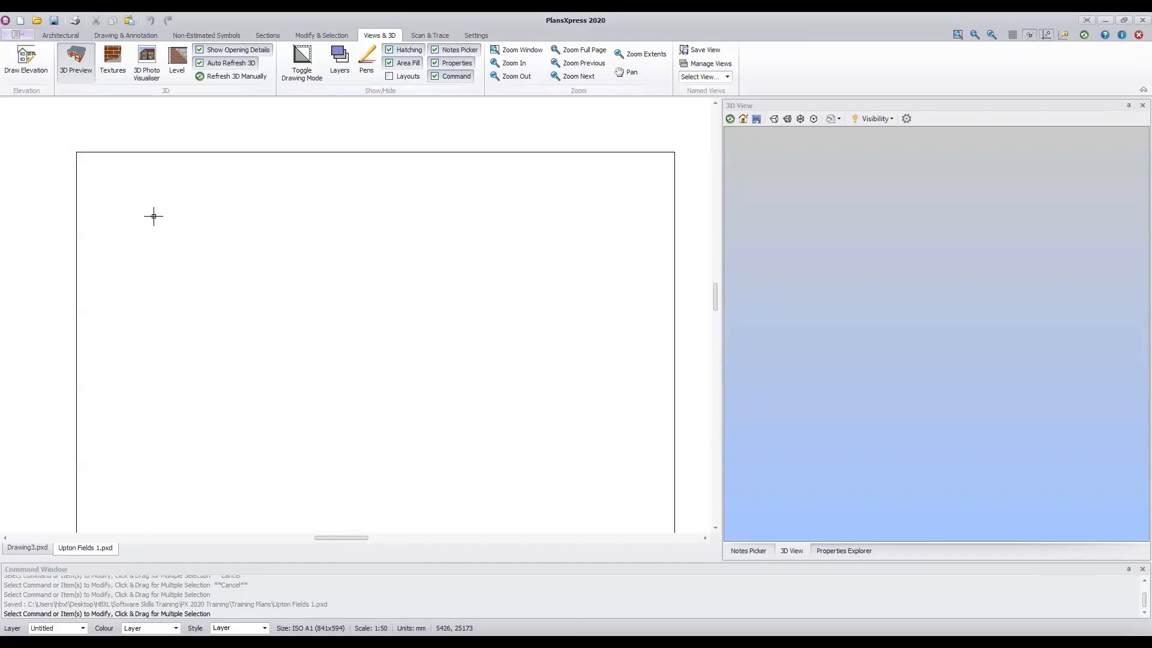
scroll(85, 172, up, 2)
scroll(87, 175, down, 1)
scroll(87, 176, down, 5)
scroll(279, 284, down, 1)
scroll(264, 285, down, 1)
scroll(224, 283, up, 3)
middle_drag(213, 264, 400, 268)
middle_drag(394, 157, 387, 426)
scroll(170, 465, up, 2)
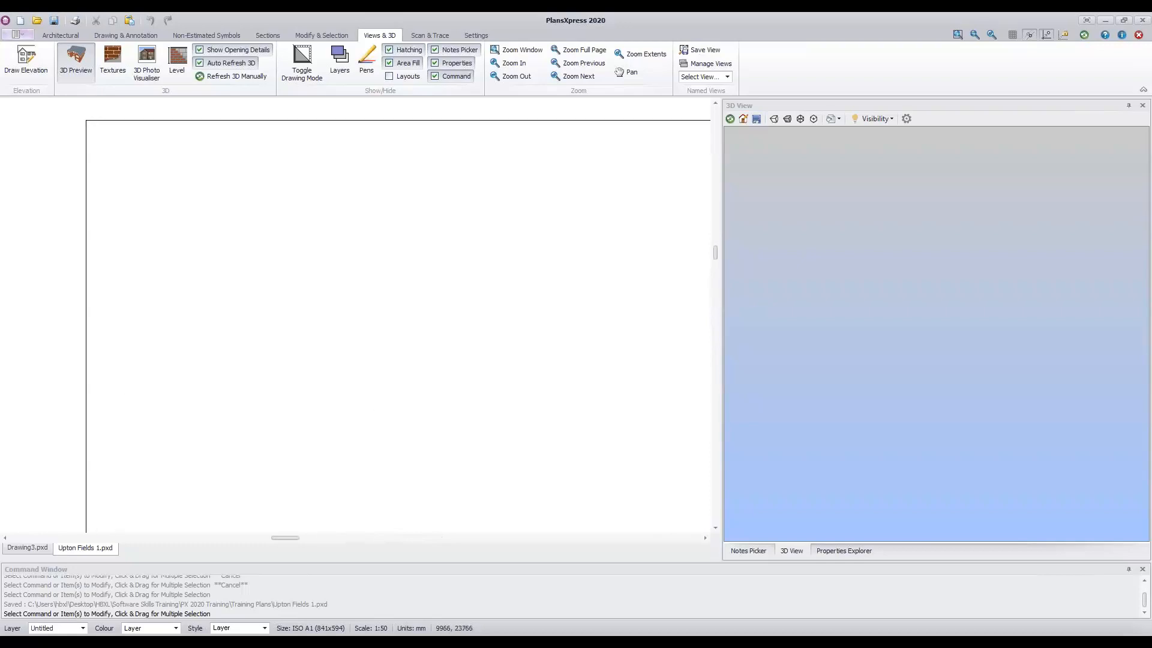
Pan diagonally to the sheet's lower-right corner and zoom out until the whole sheet is centred in view.
middle_drag(568, 408, 290, 275)
middle_drag(552, 432, 412, 311)
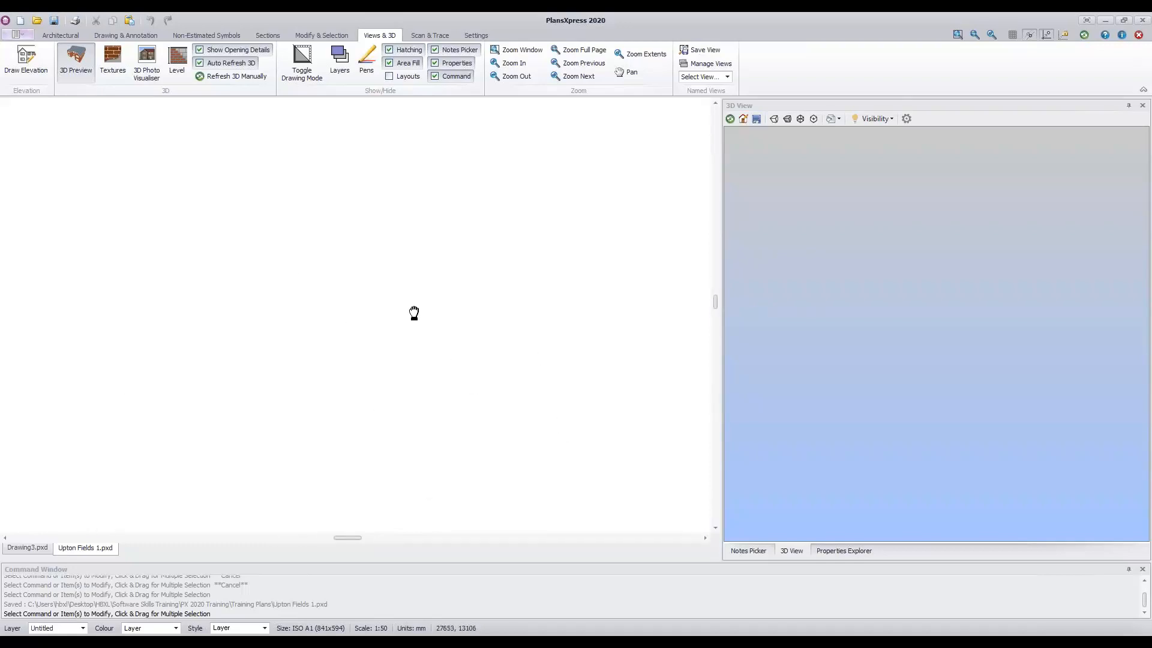
middle_drag(587, 445, 414, 339)
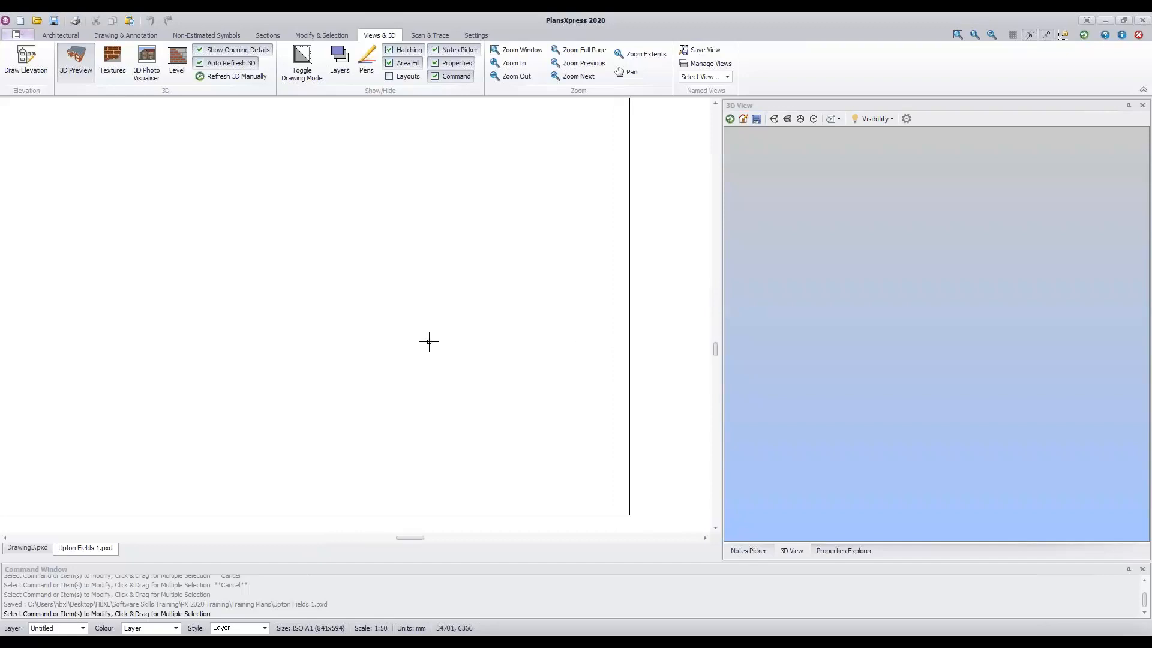
scroll(312, 310, down, 2)
scroll(288, 309, down, 1)
scroll(300, 329, up, 3)
scroll(316, 312, down, 2)
scroll(317, 311, down, 1)
middle_drag(360, 319, 362, 303)
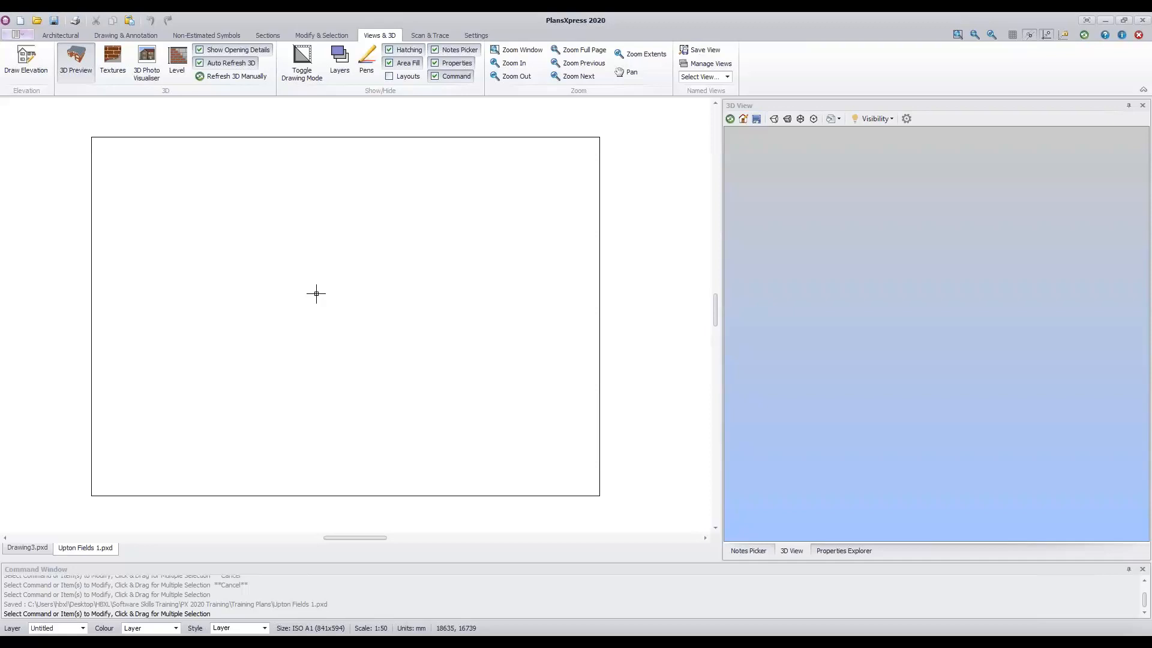
mouse_move(305, 298)
middle_down()
mouse_move(368, 296)
mouse_move(308, 285)
mouse_move(309, 297)
middle_up()
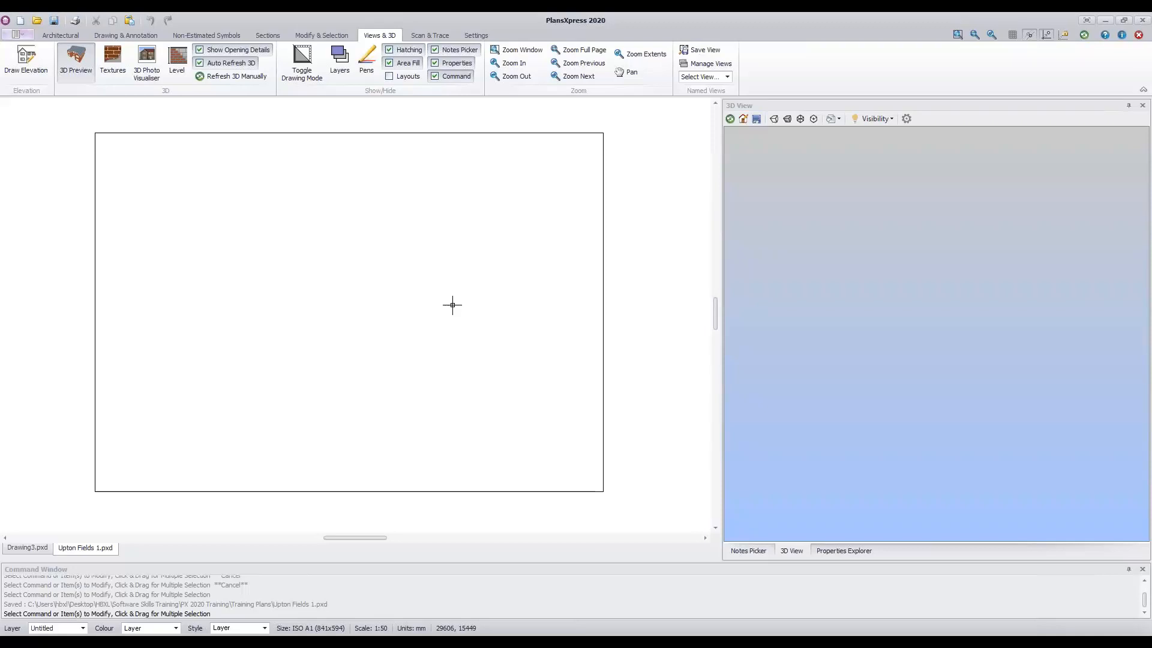
Start a brick and block ground floor cavity wall, 2.325 high floor to joist (Single storey), accepting the default dimensions for External Walls.
click(59, 35)
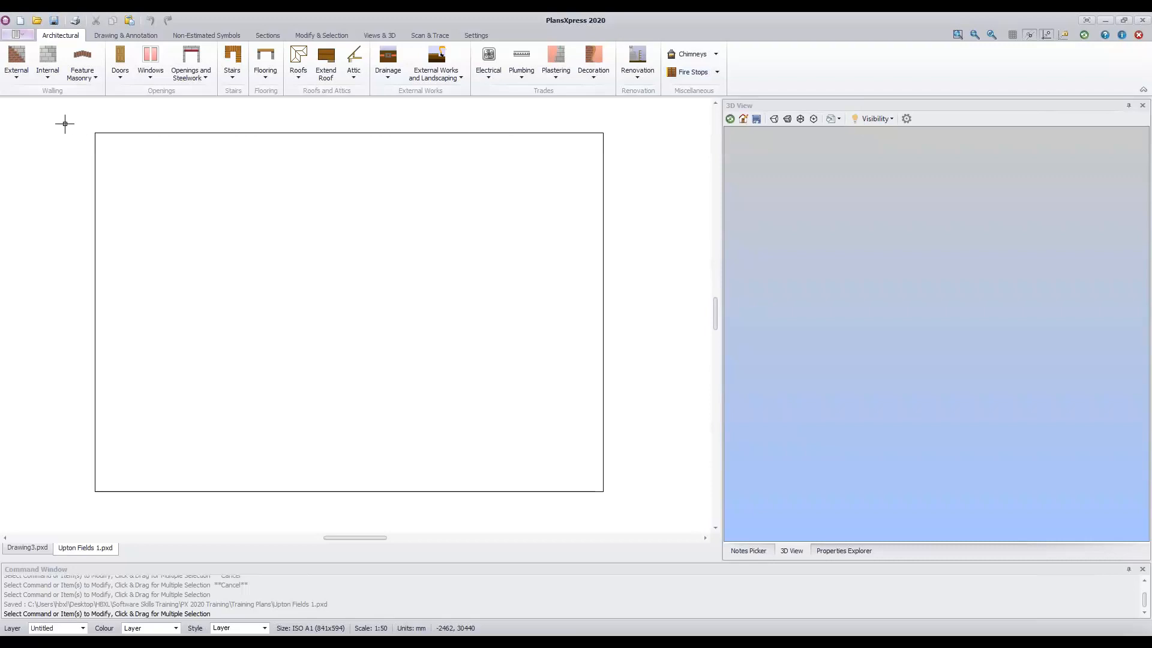
click(17, 77)
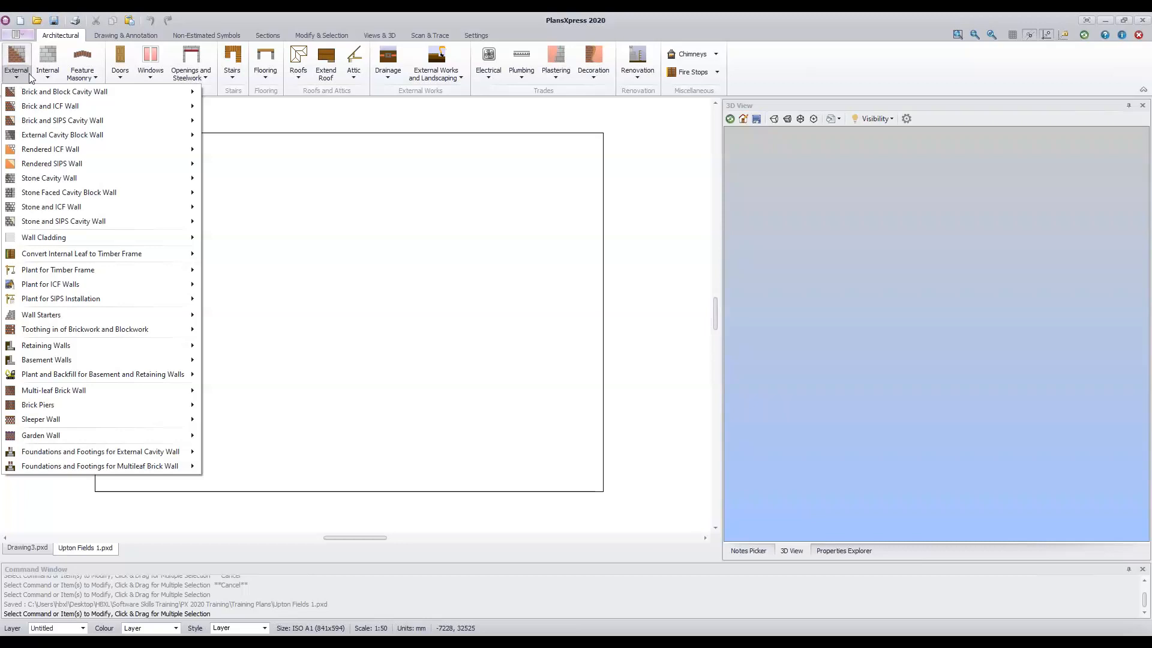
mouse_move(158, 94)
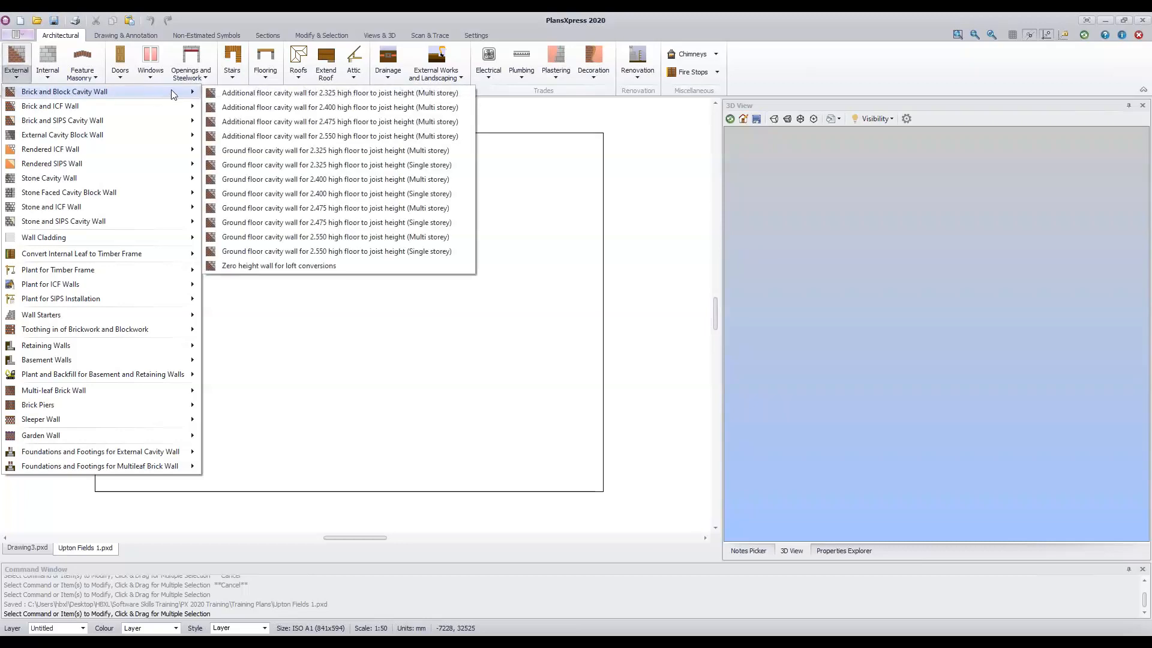
click(381, 166)
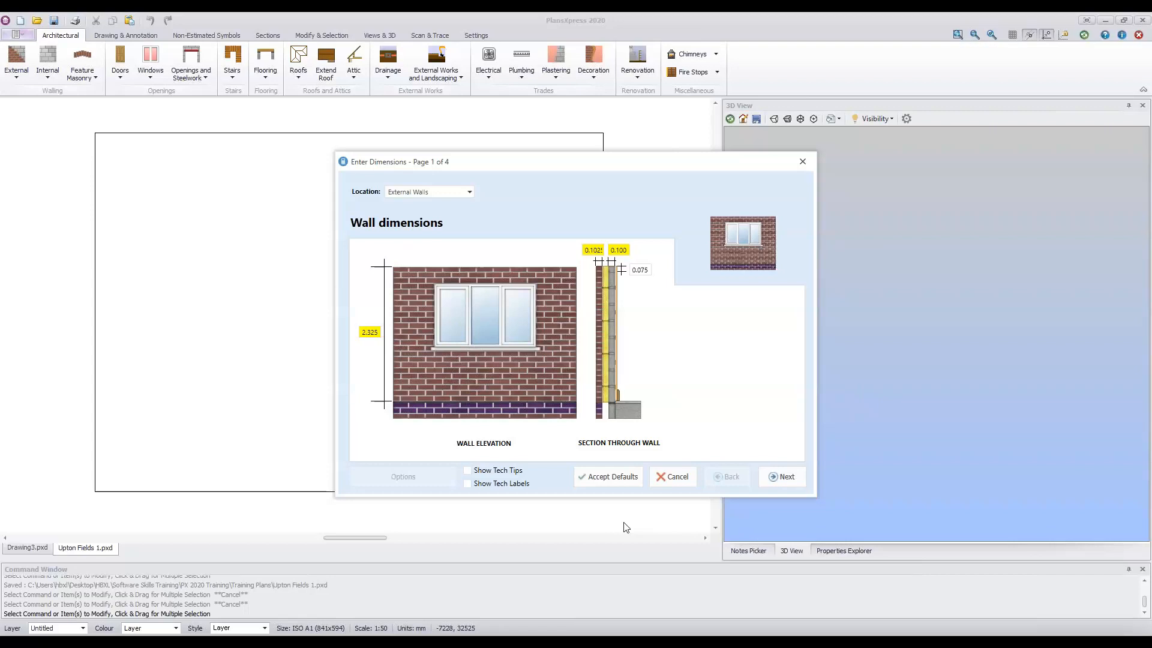
click(606, 478)
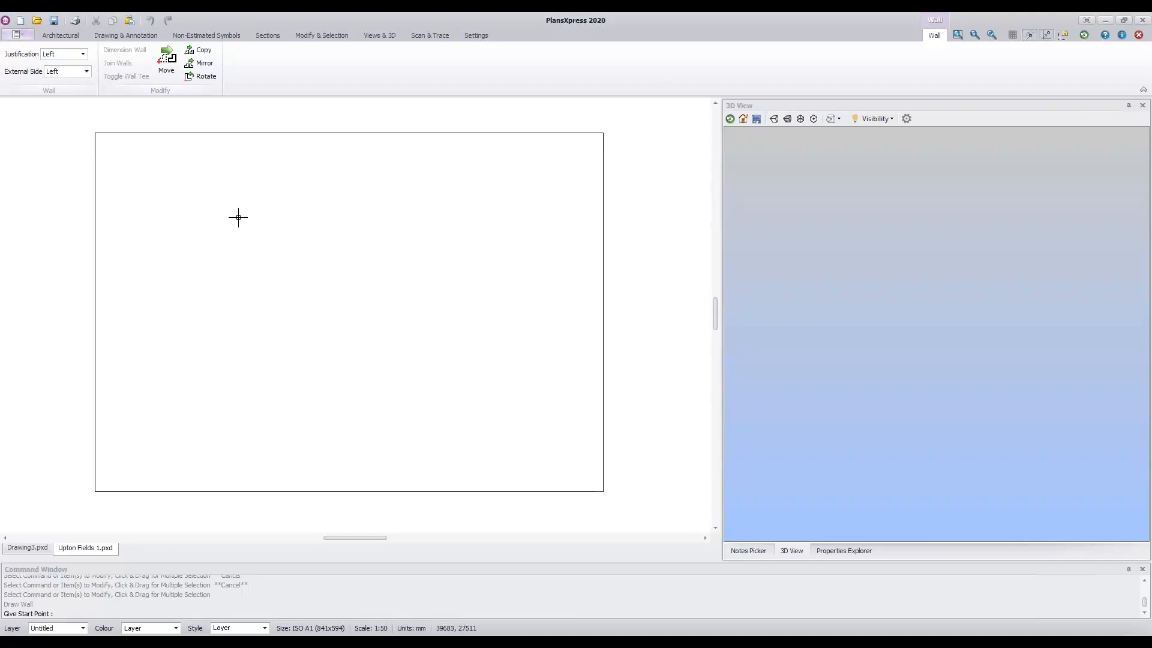
Draw a horizontal upper wall about 22.6 m long and a perpendicular wall about 14.5 m down from its right end.
click(168, 214)
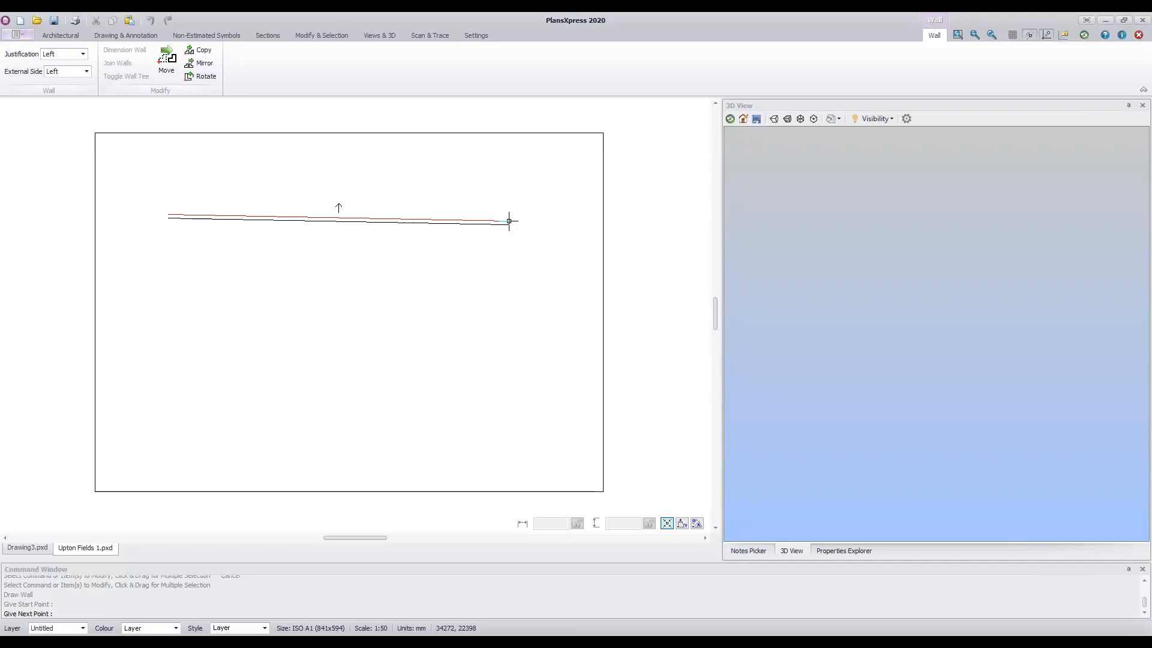
key(shift)
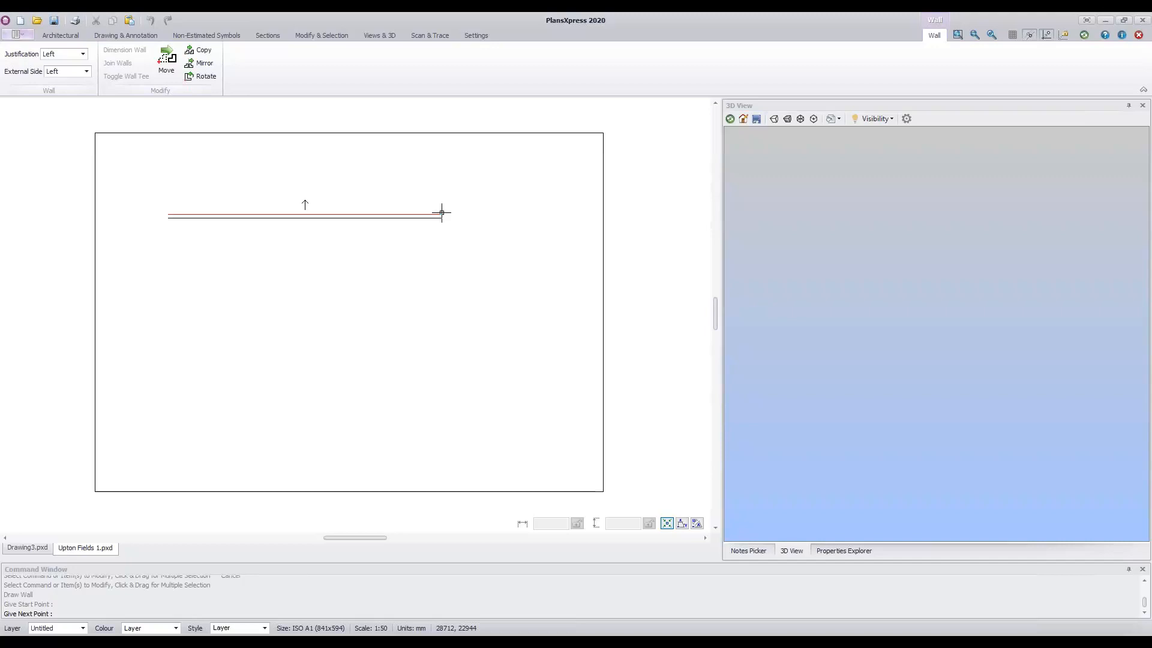
click(442, 213)
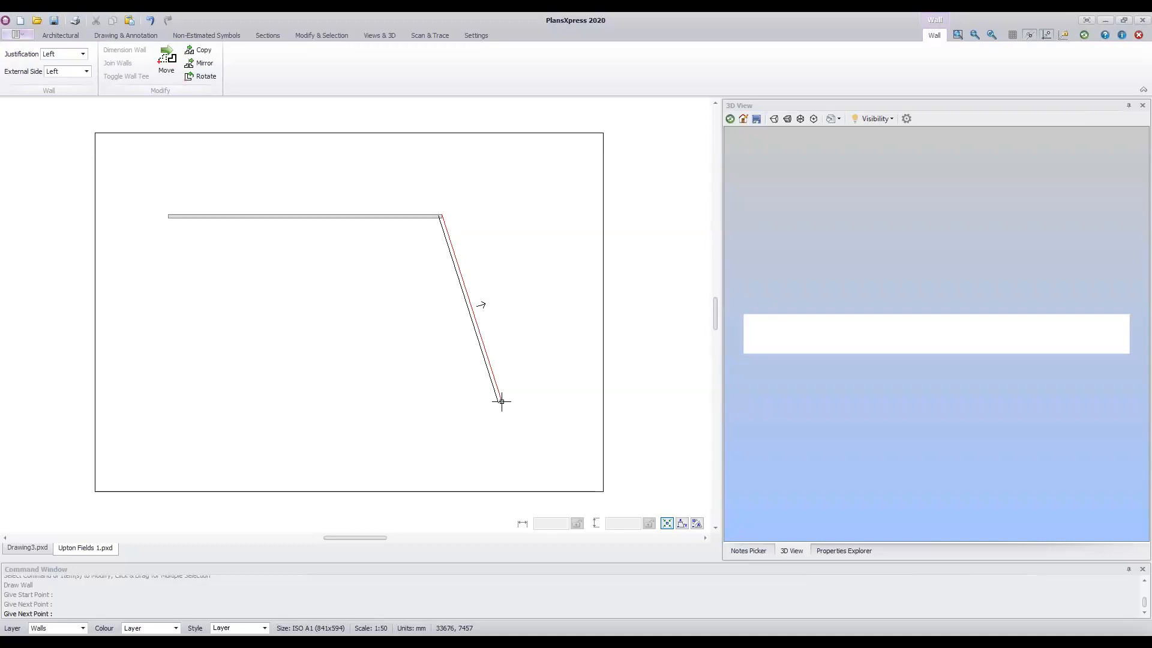
key(shift)
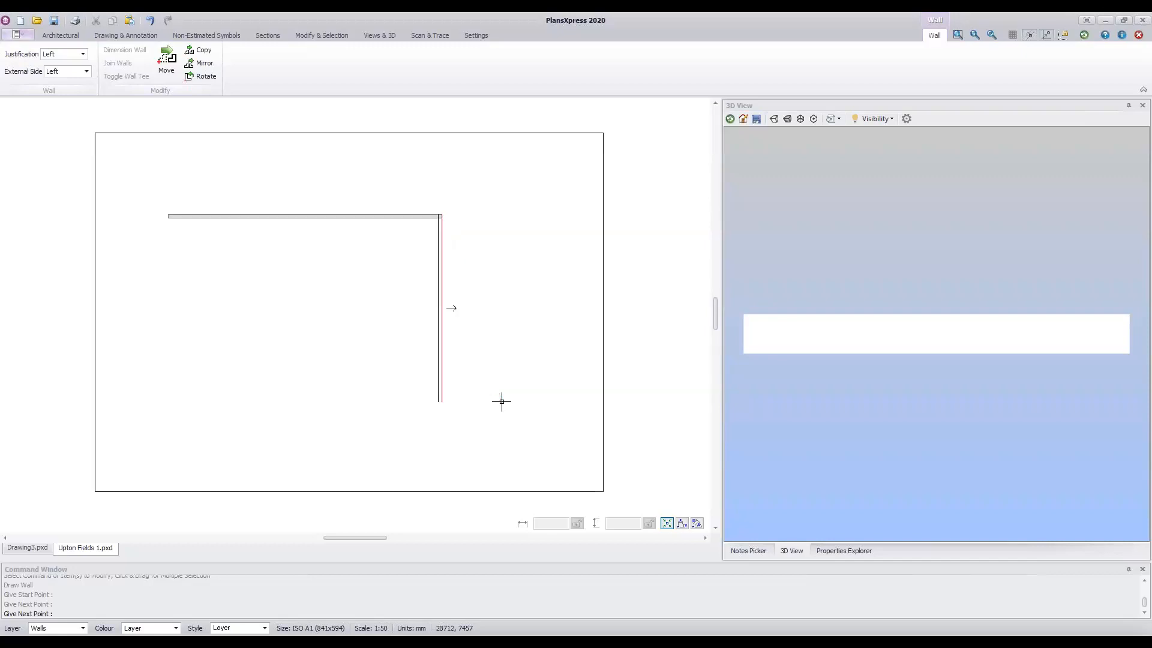
click(440, 390)
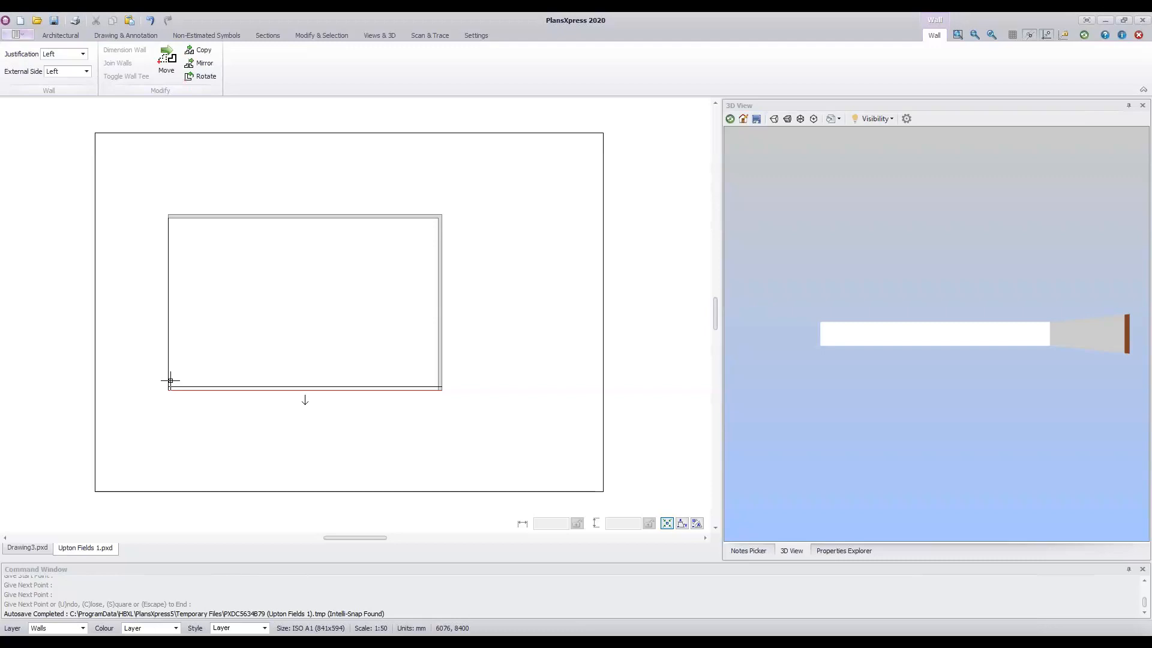
Draw the lower wall back into line with the upper wall's start, end wall drawing and delete that lower wall.
click(171, 380)
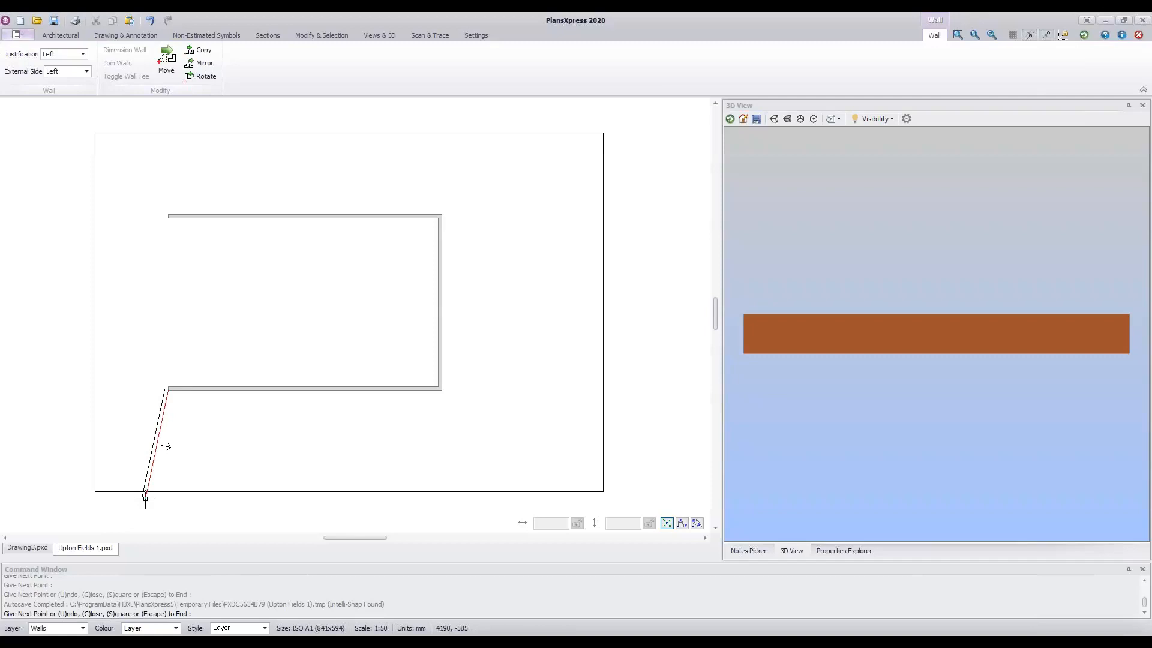
key(Escape)
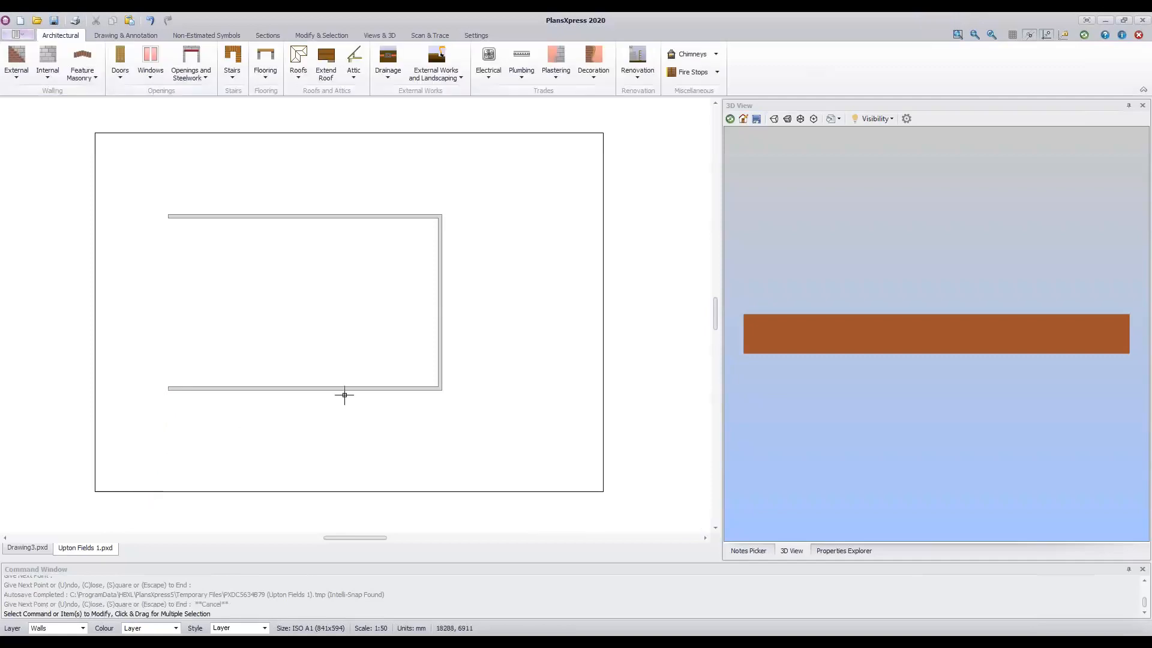
click(355, 436)
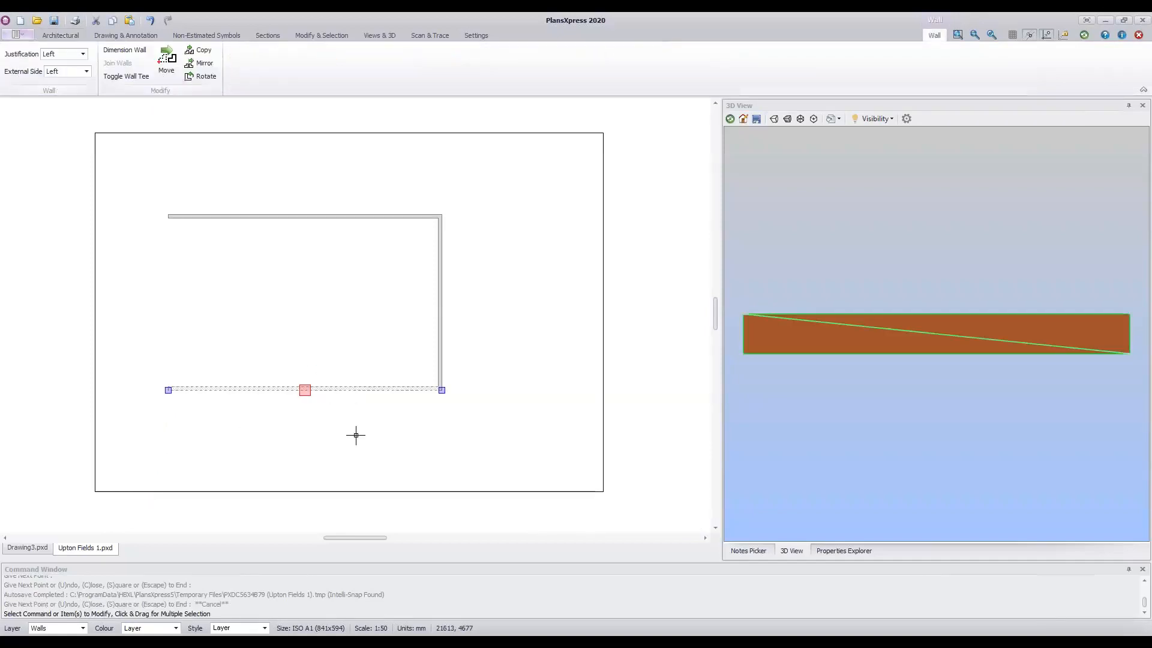
key(Delete)
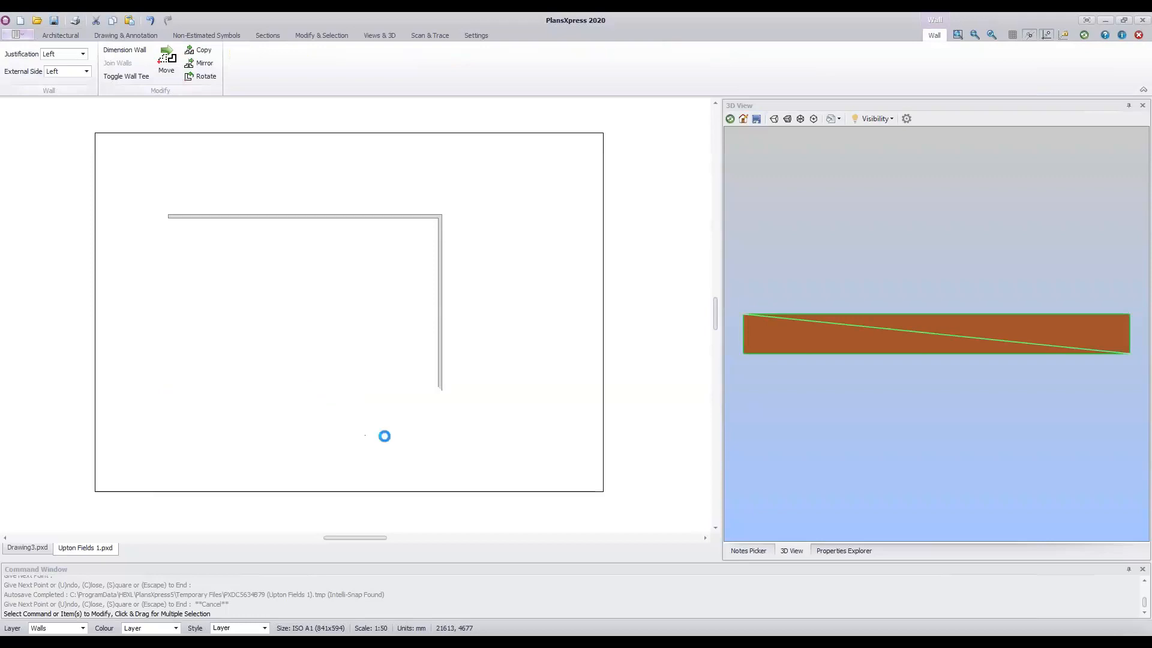
Draw the lower wall from the right wall's end and the left wall up to the starting endpoint, closing the rectangle.
key(Escape)
key(Escape)
key(Return)
click(442, 390)
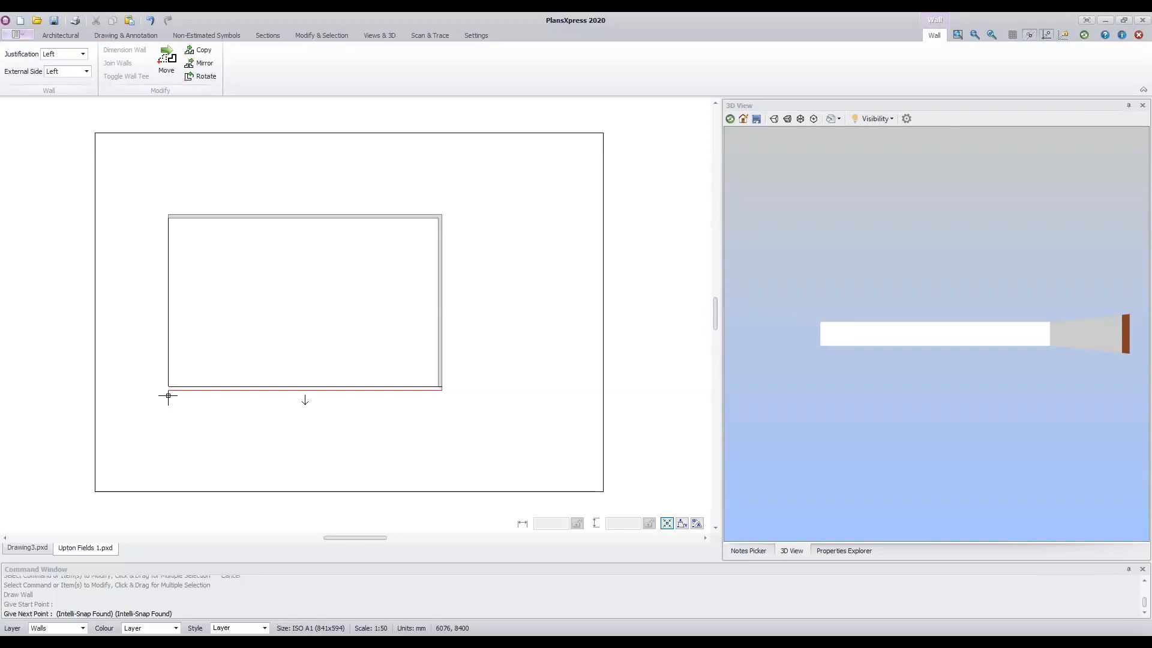
click(168, 396)
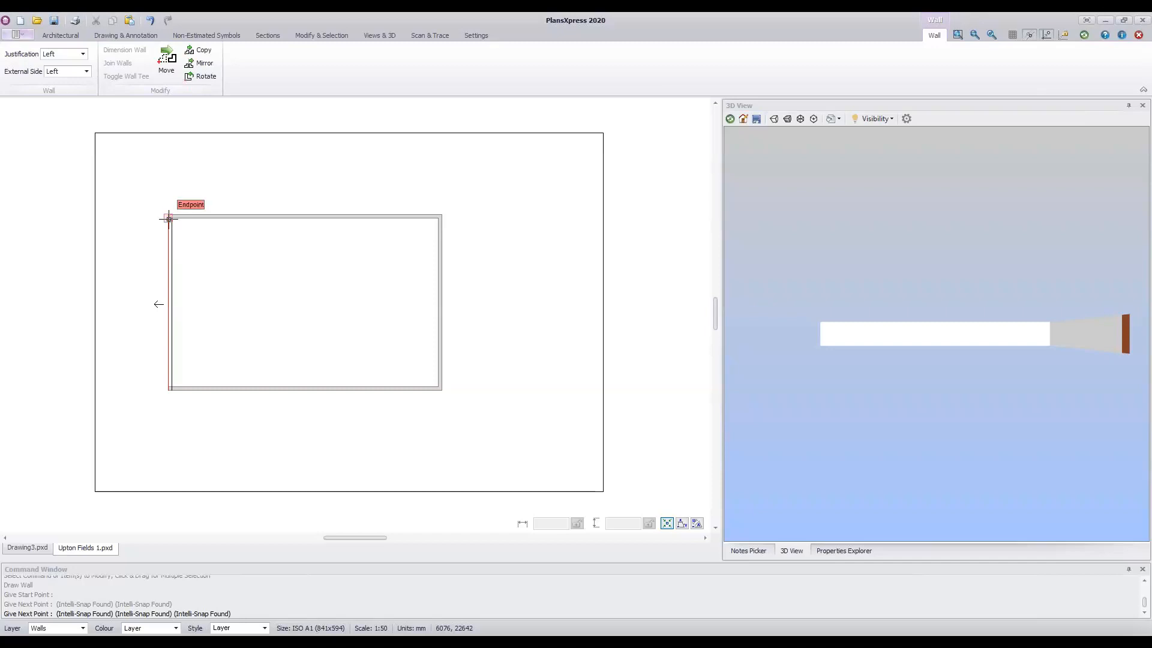
click(169, 219)
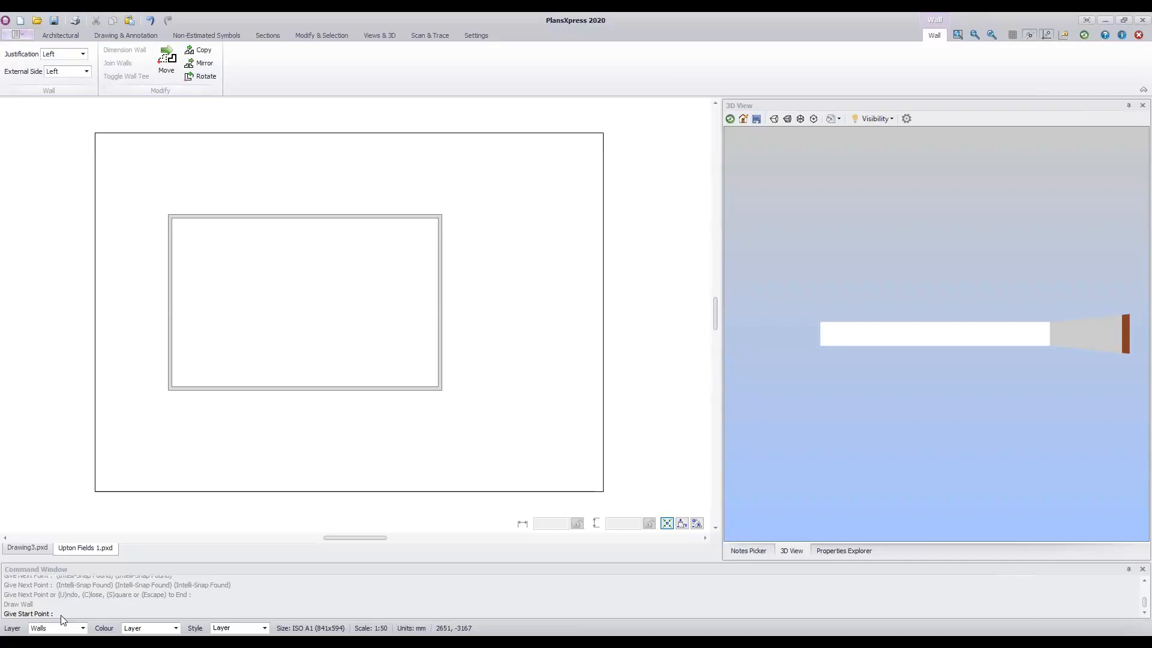
key(Escape)
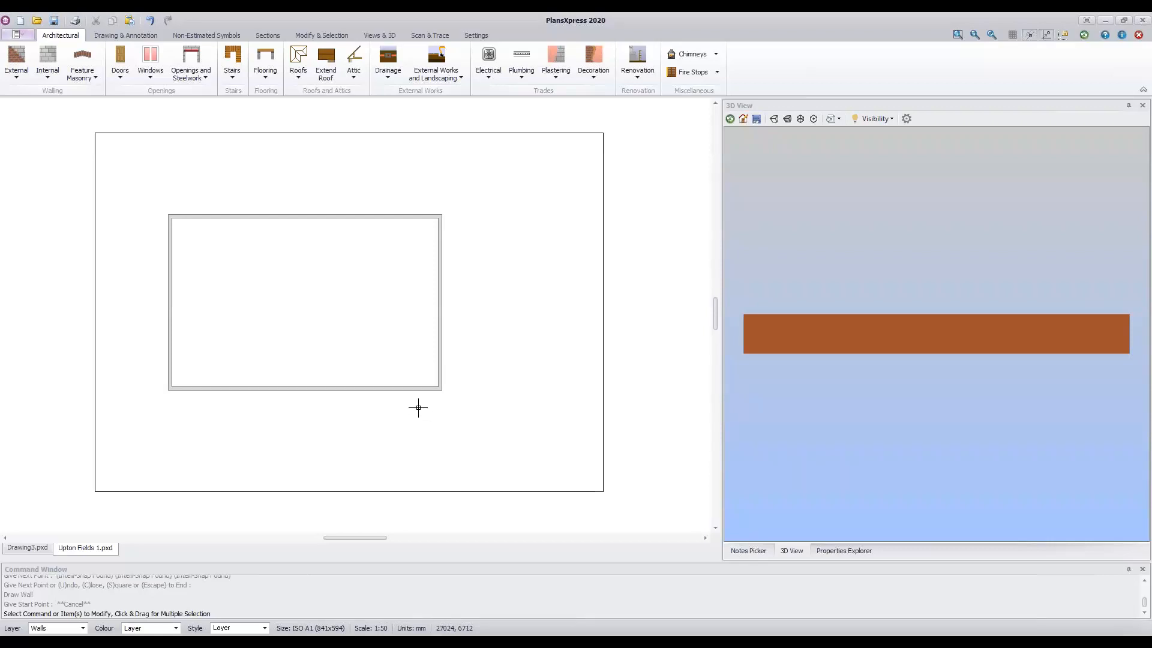
Switch the drawing to detail mode to examine the wall construction, and back to sketch mode.
click(384, 35)
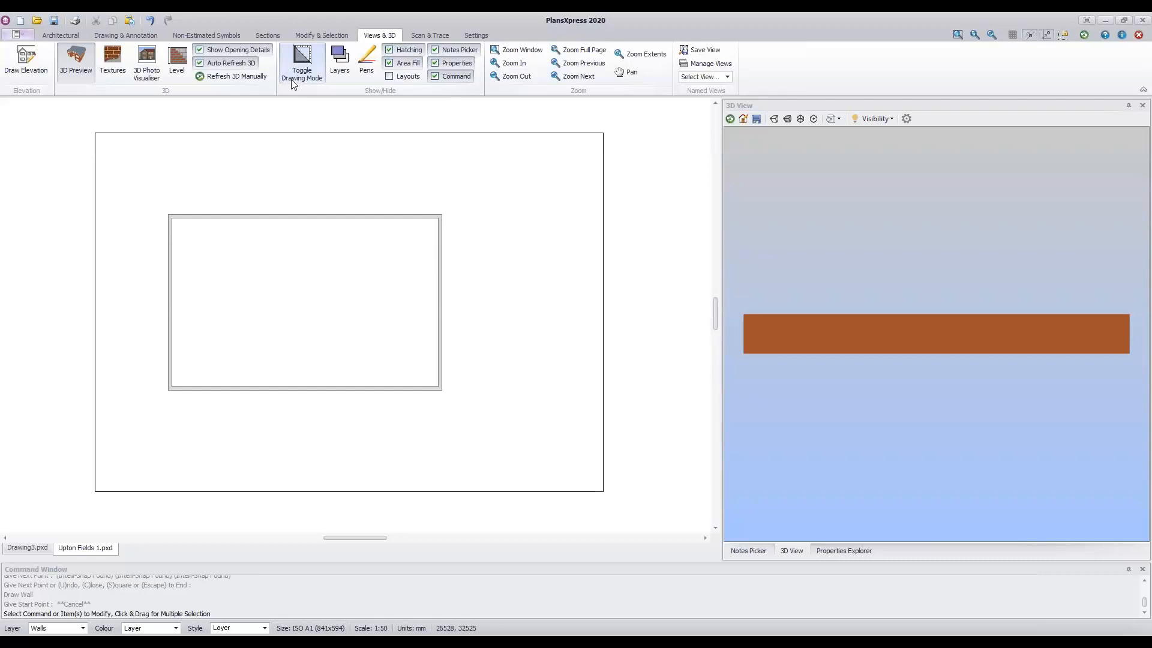
click(296, 71)
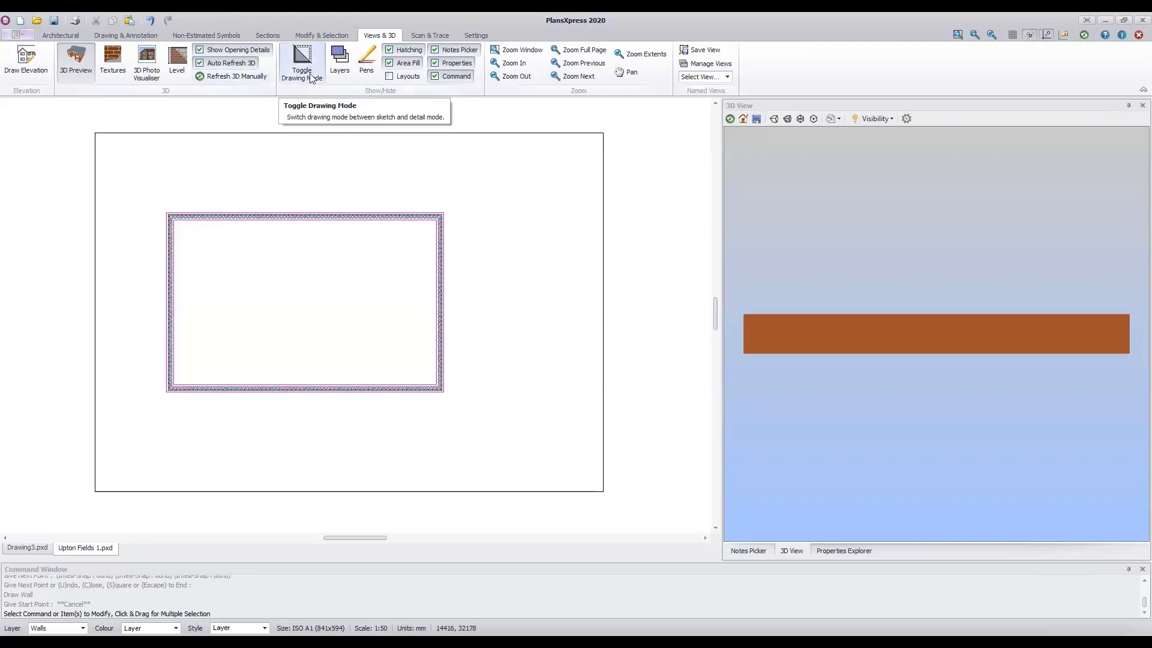
click(311, 75)
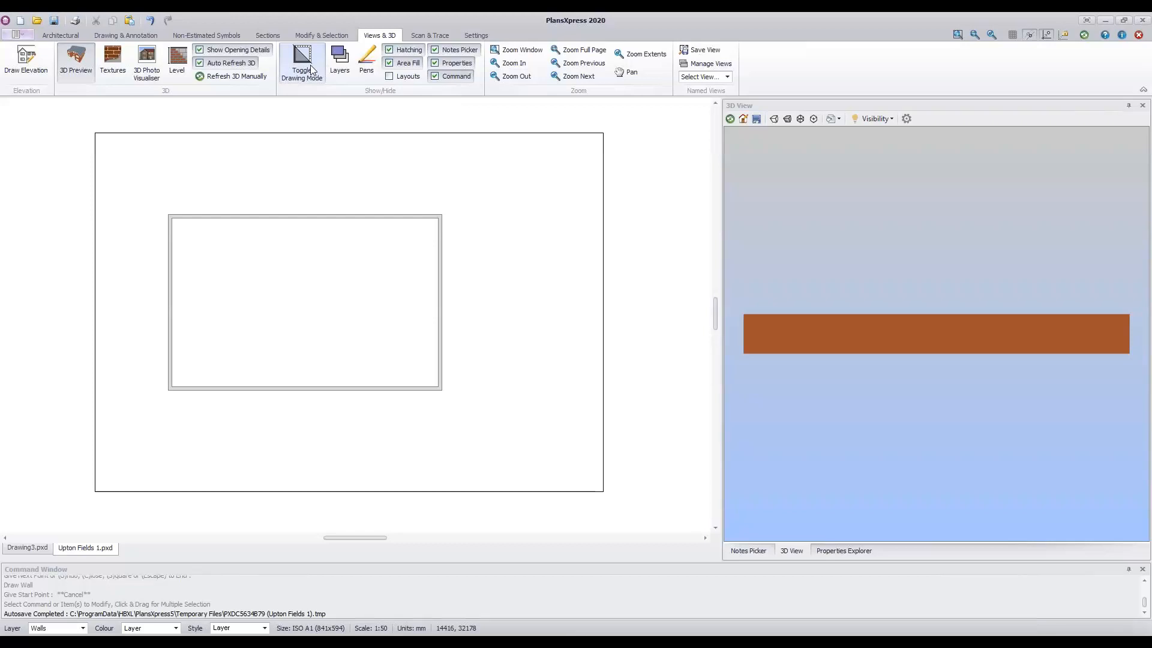
Undo the left wall and the lower wall, and redo both to close the rectangle again.
click(310, 65)
click(311, 65)
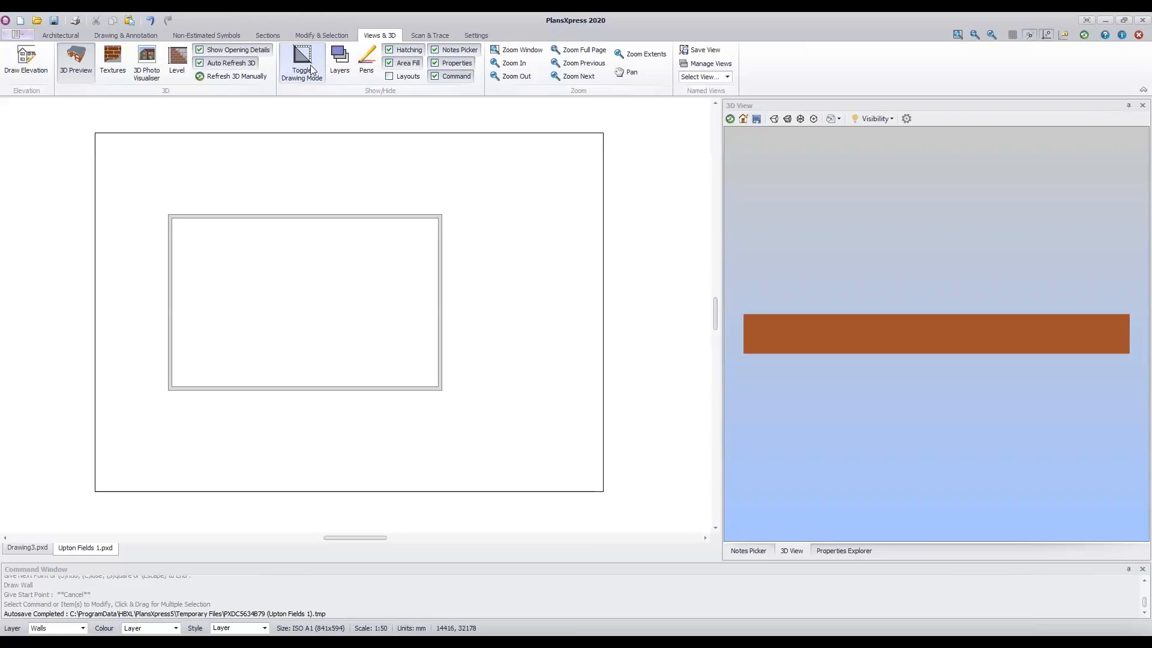
click(151, 24)
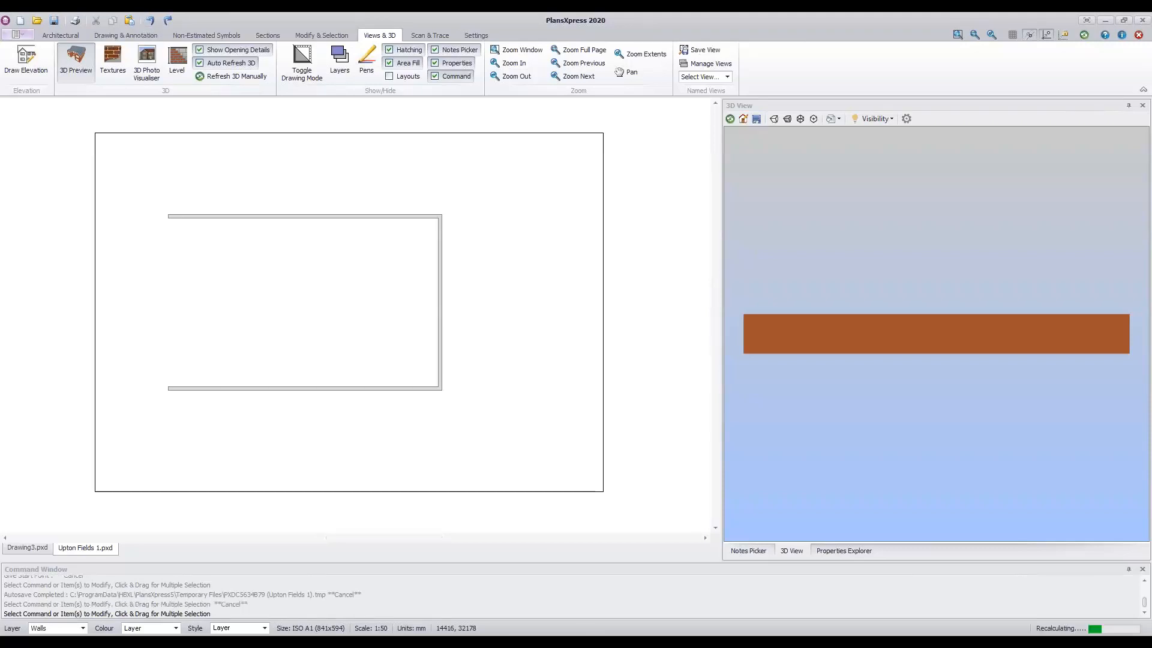
click(151, 24)
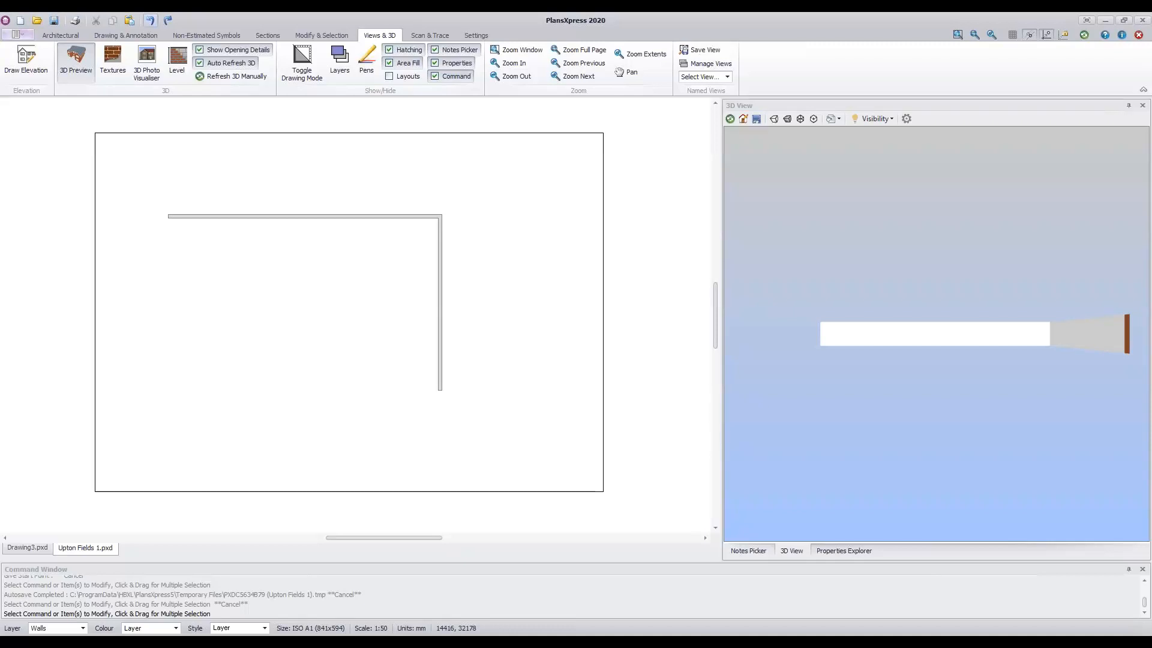
click(168, 23)
click(168, 22)
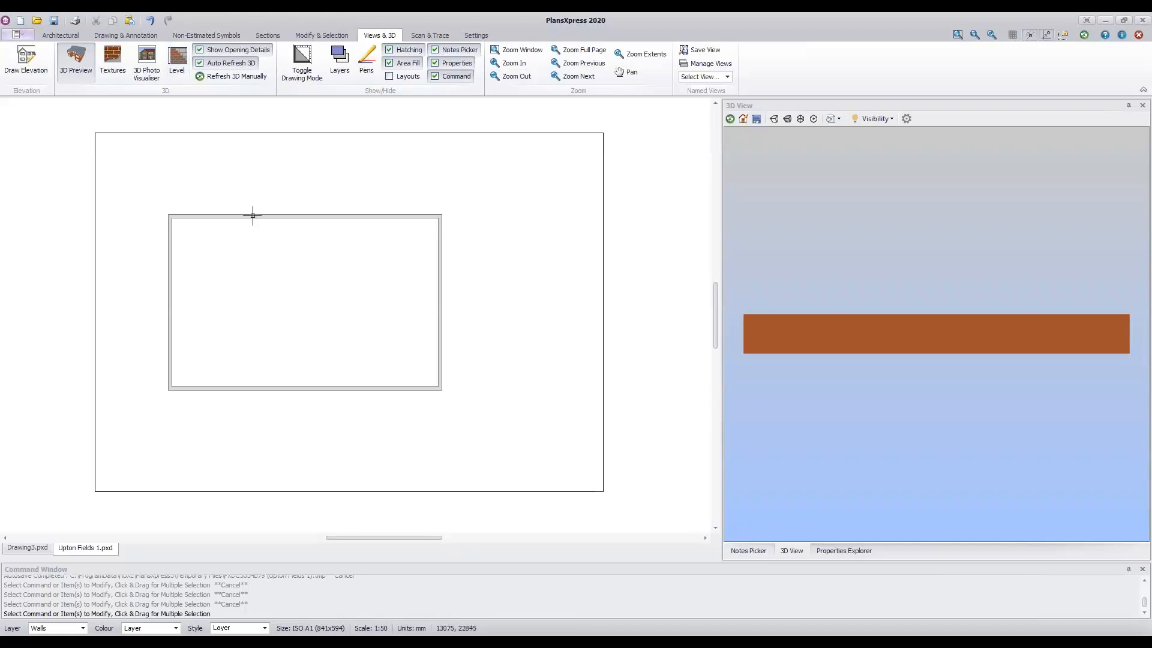
Select the upper wall, add the right and left walls to the selection, and clear the selection.
mouse_move(252, 215)
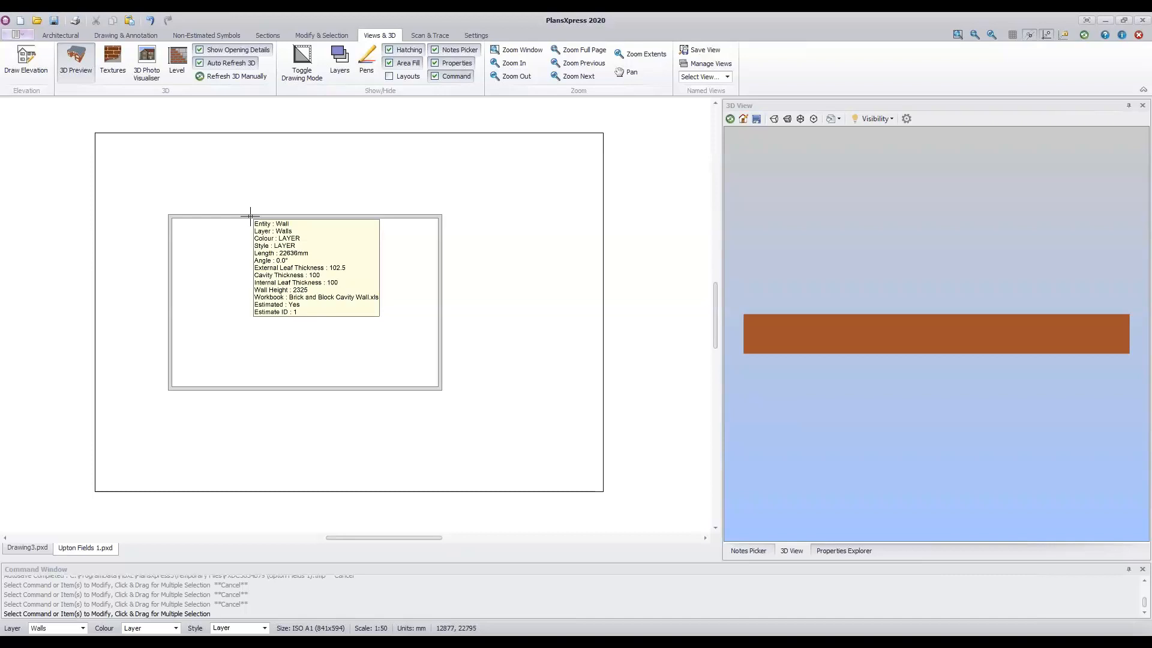
scroll(251, 216, up, 5)
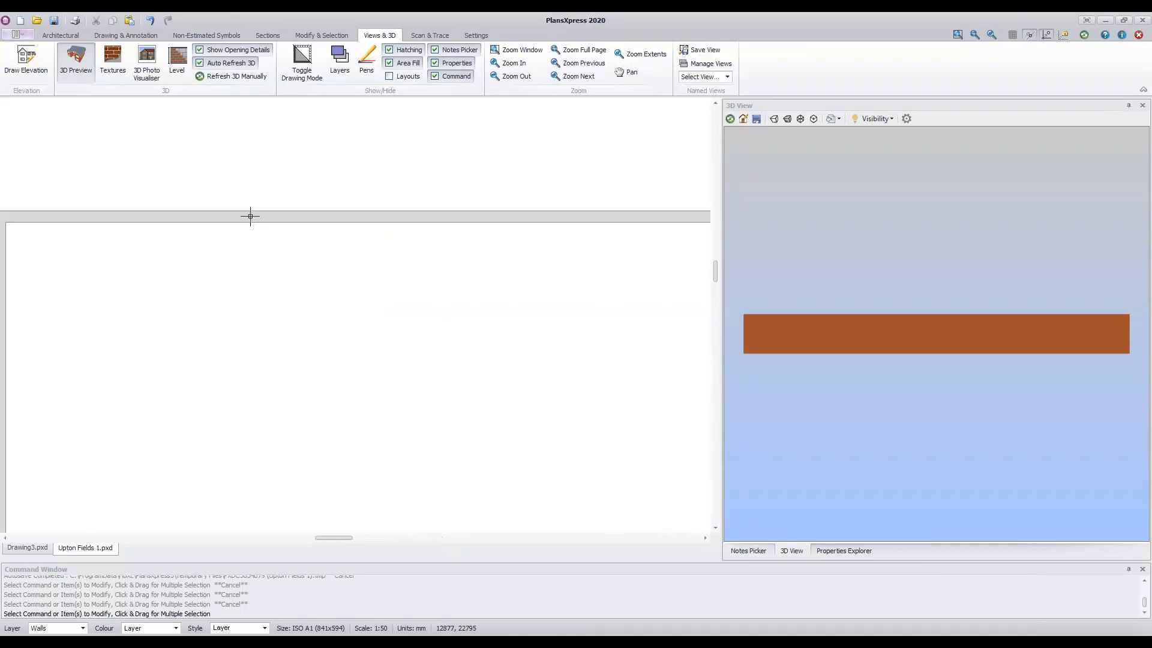
click(250, 216)
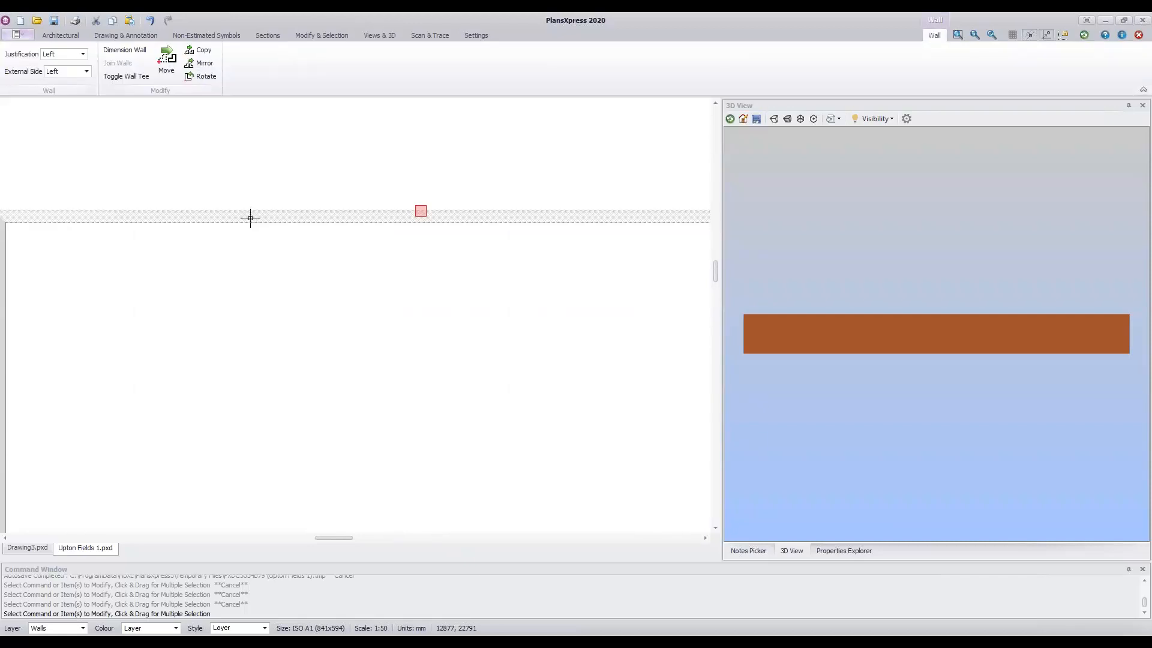
mouse_move(509, 296)
middle_down()
mouse_move(293, 318)
mouse_move(540, 291)
middle_up()
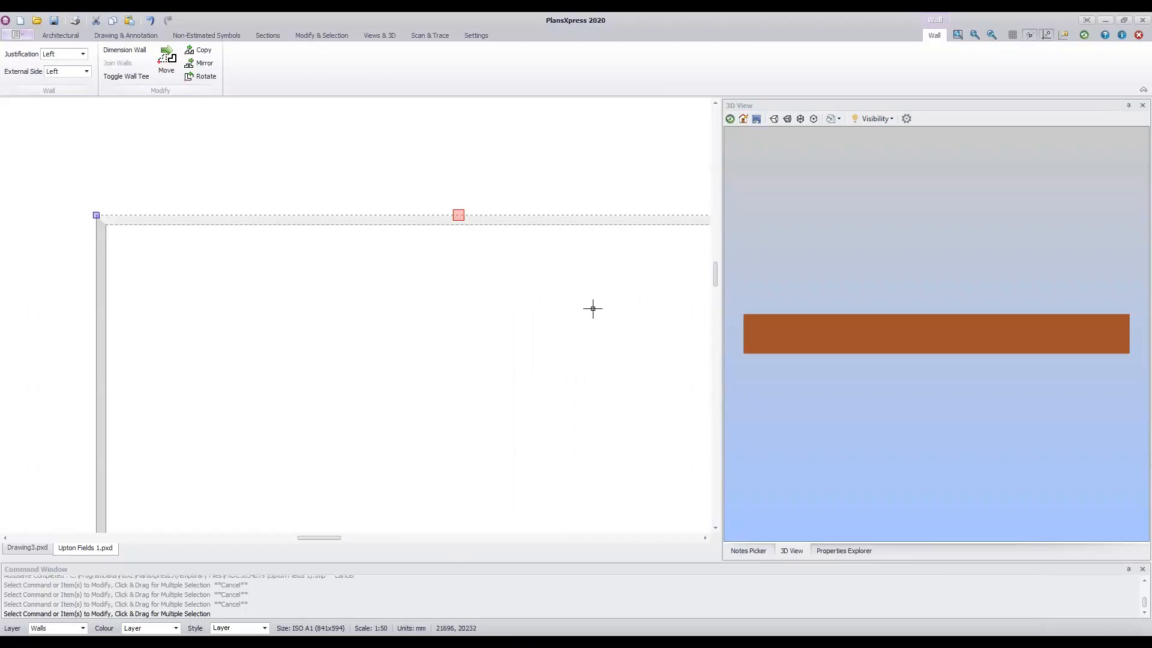
scroll(588, 305, down, 1)
mouse_move(589, 310)
middle_down()
mouse_move(470, 275)
mouse_move(491, 272)
middle_up()
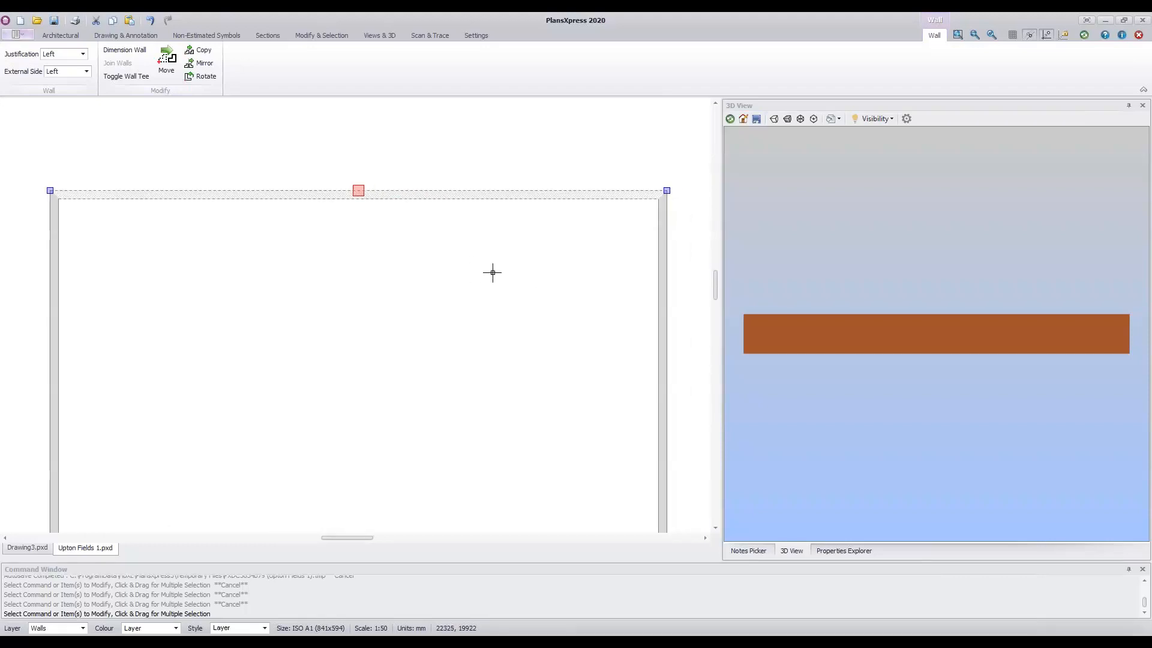
scroll(493, 273, down, 1)
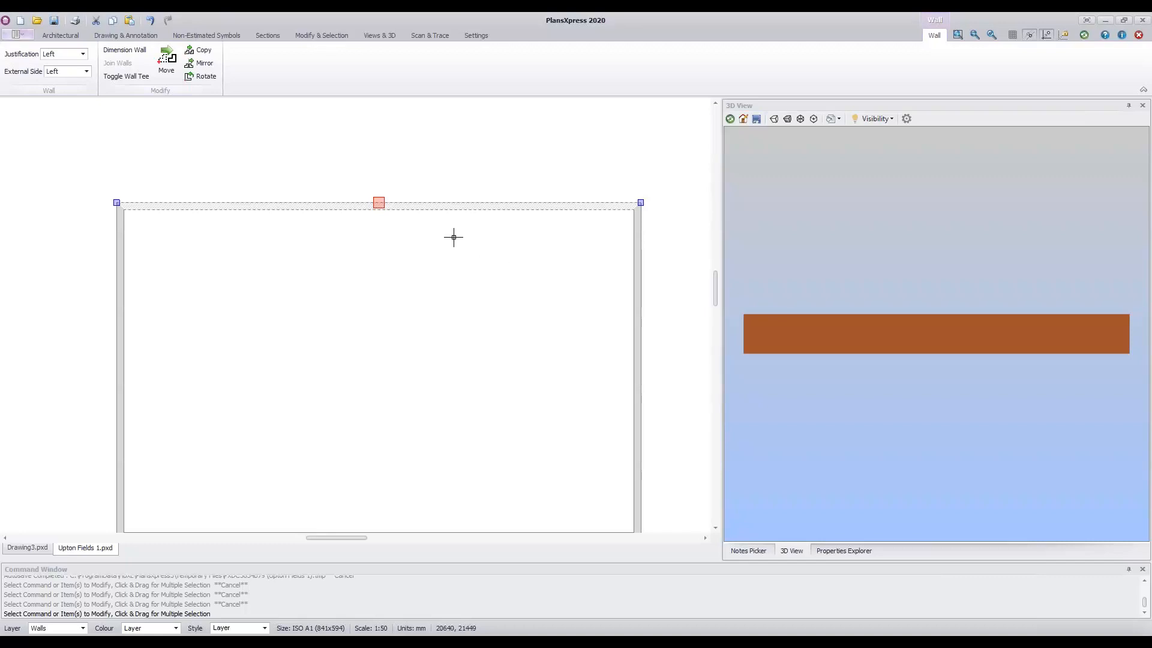
click(639, 261)
mouse_move(638, 262)
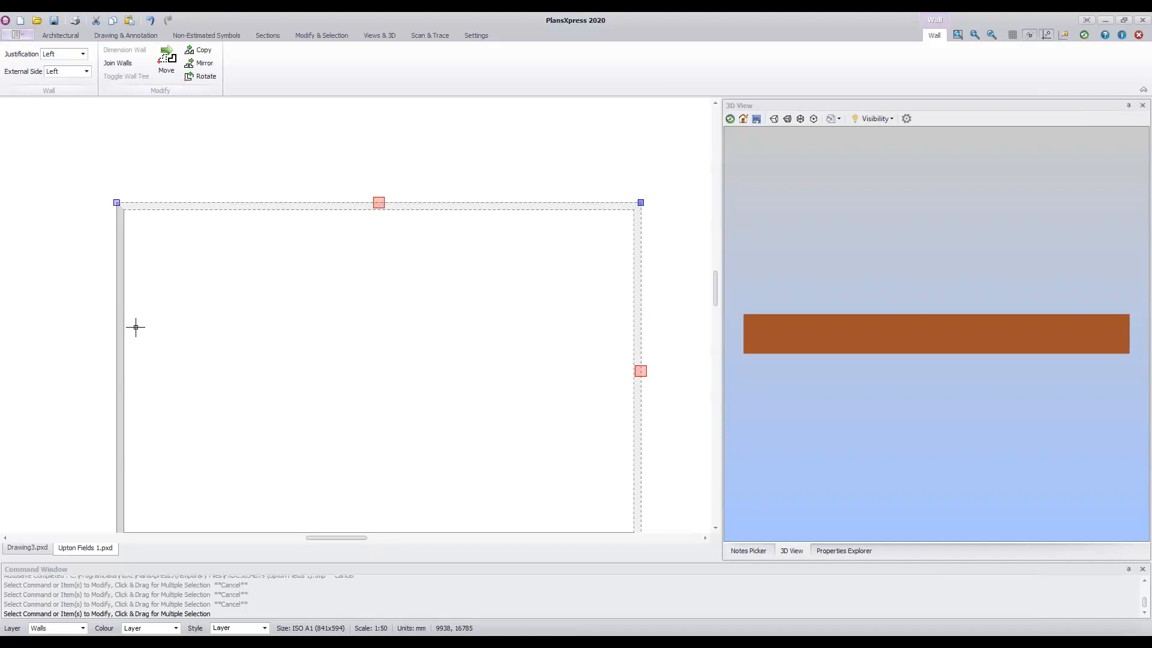
click(121, 313)
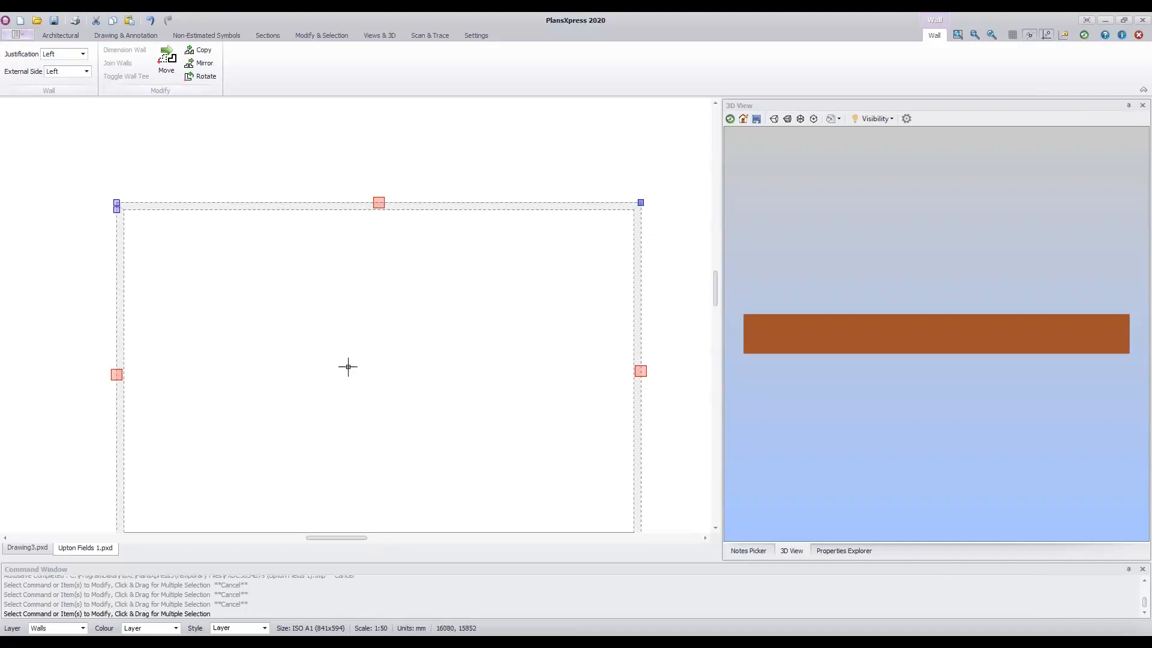
click(316, 298)
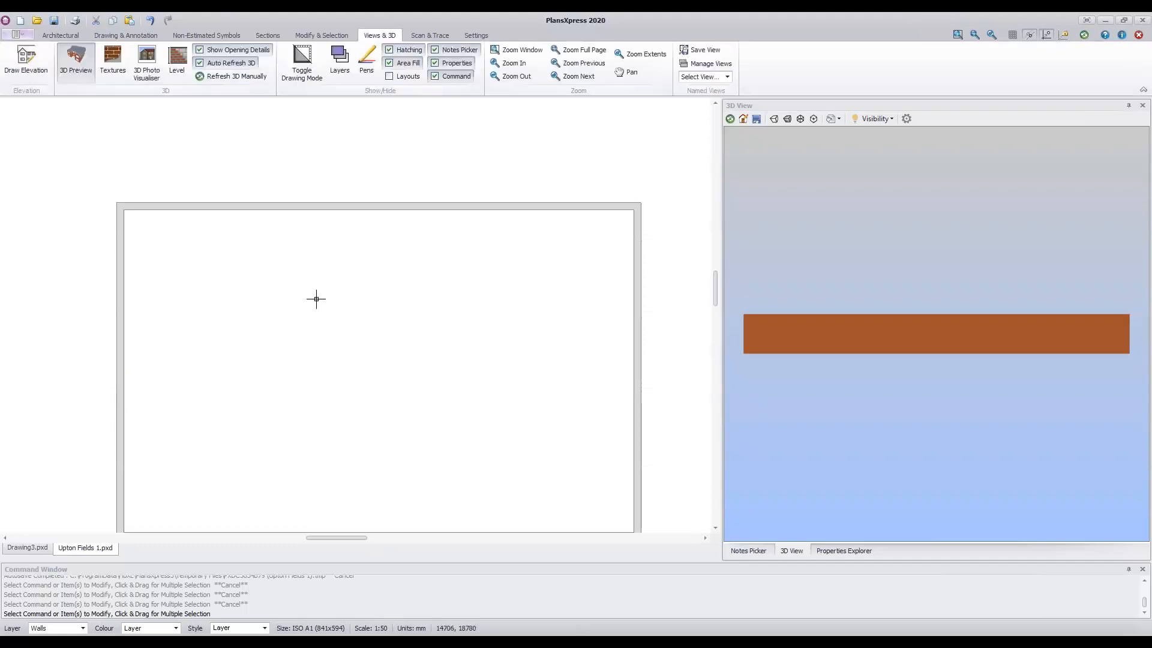
Select all four walls of the rectangle one by one, and clear the selection.
click(352, 206)
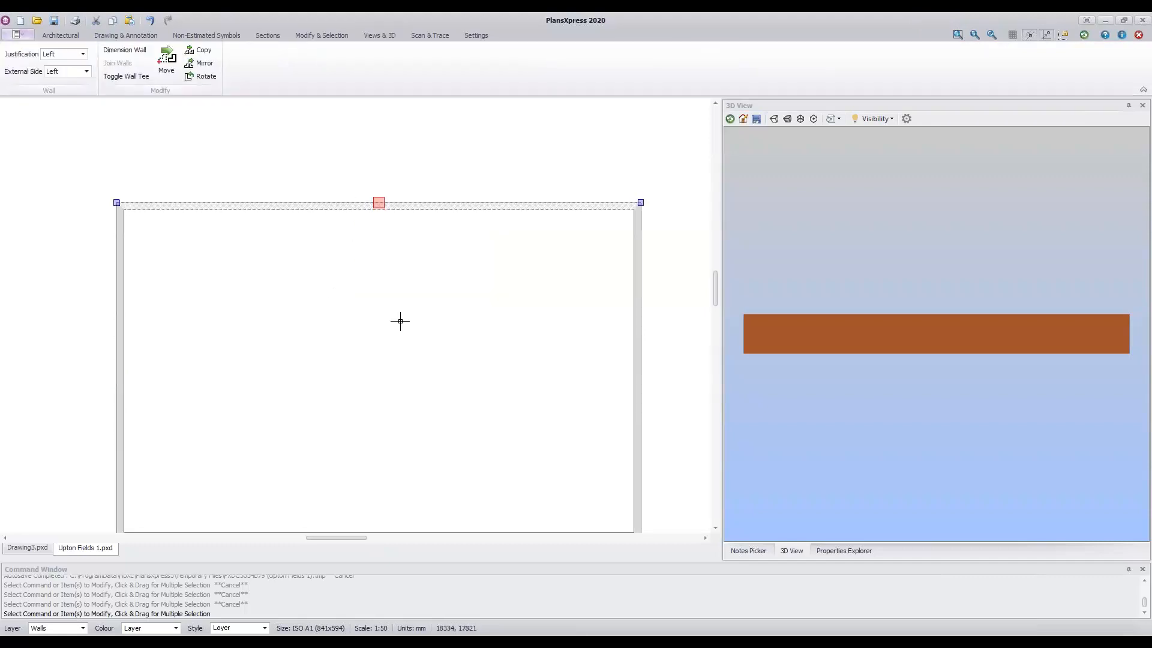
click(120, 272)
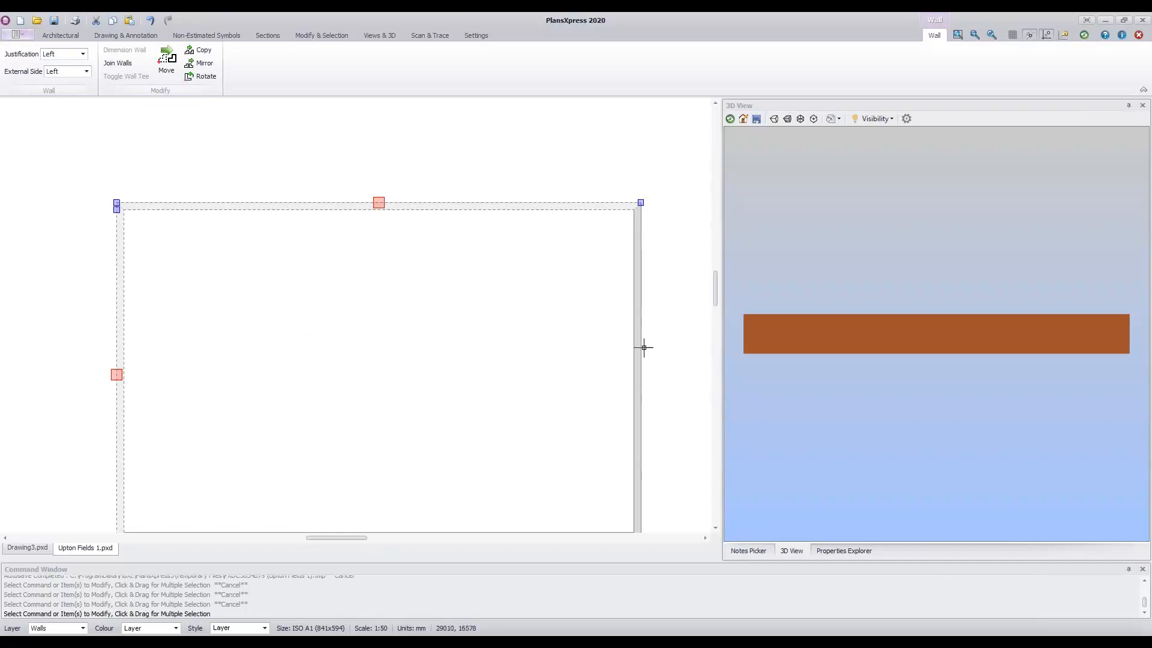
click(643, 403)
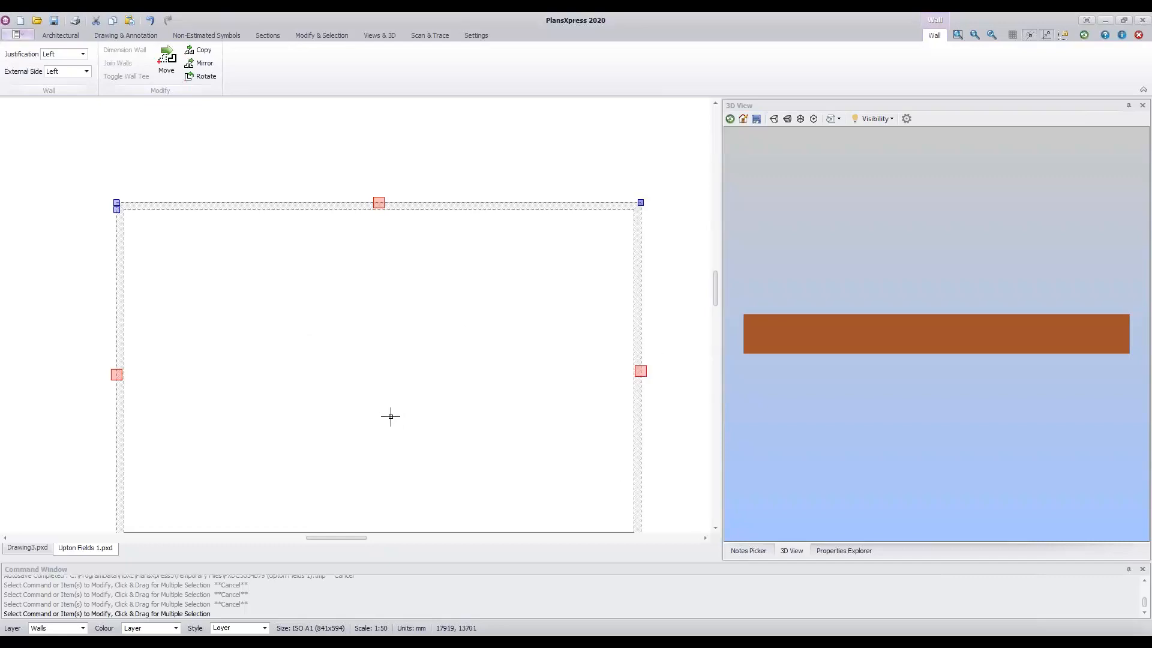
scroll(391, 416, down, 2)
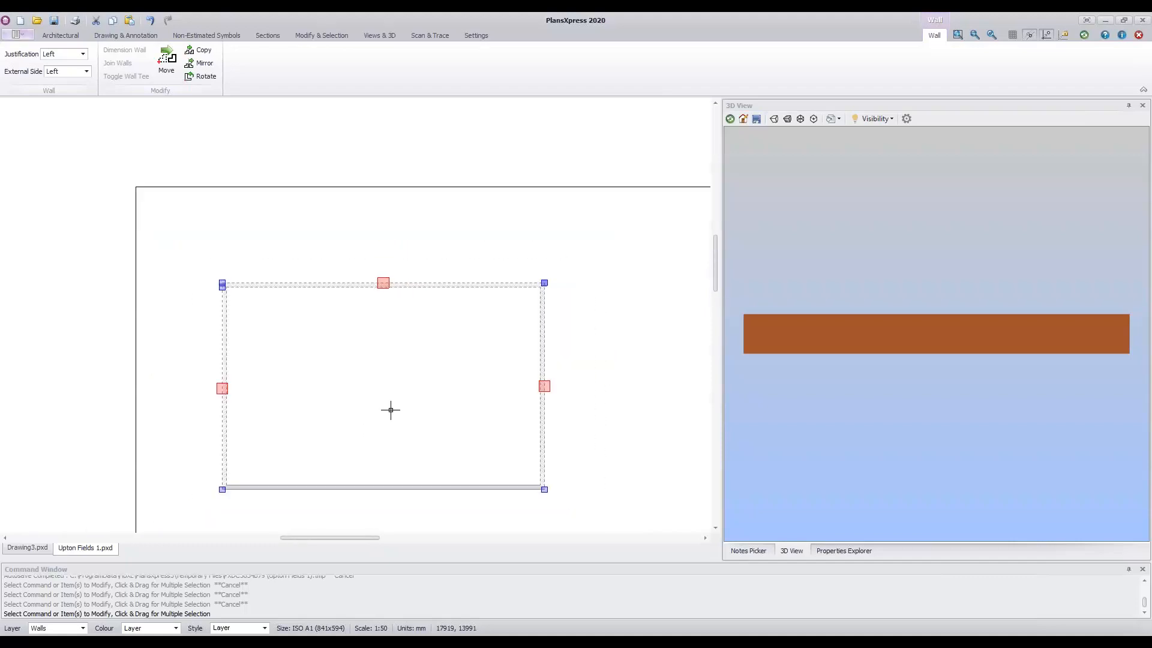
mouse_move(386, 387)
middle_down()
mouse_move(388, 296)
mouse_move(404, 321)
mouse_move(412, 314)
middle_up()
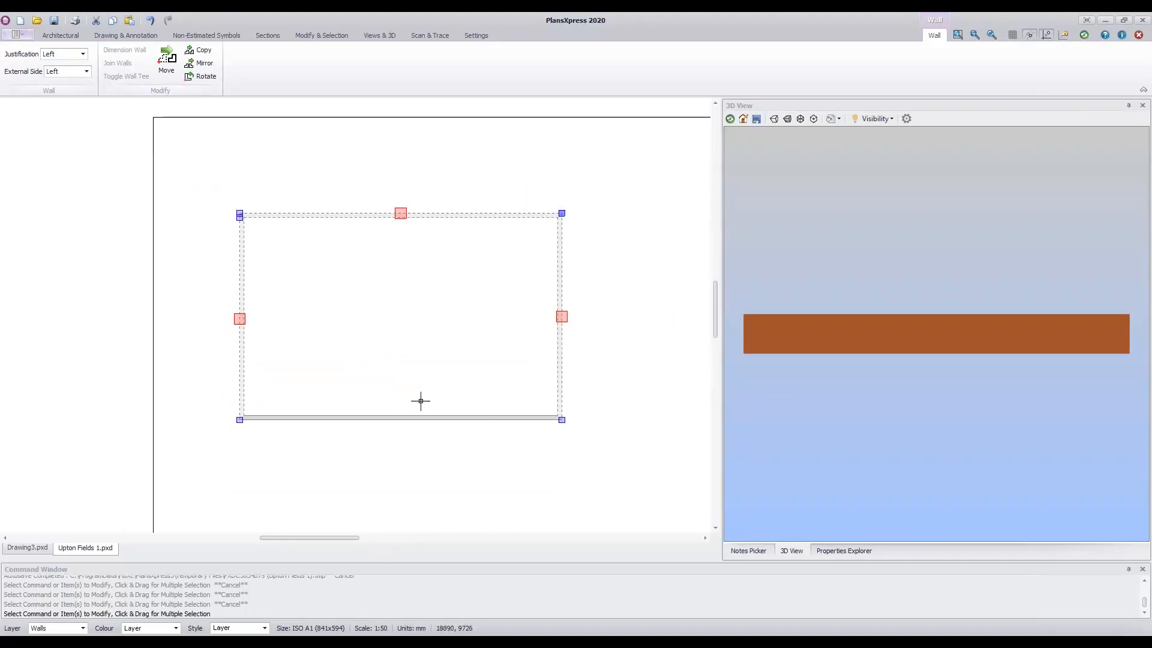
scroll(420, 401, up, 1)
middle_drag(449, 380, 424, 312)
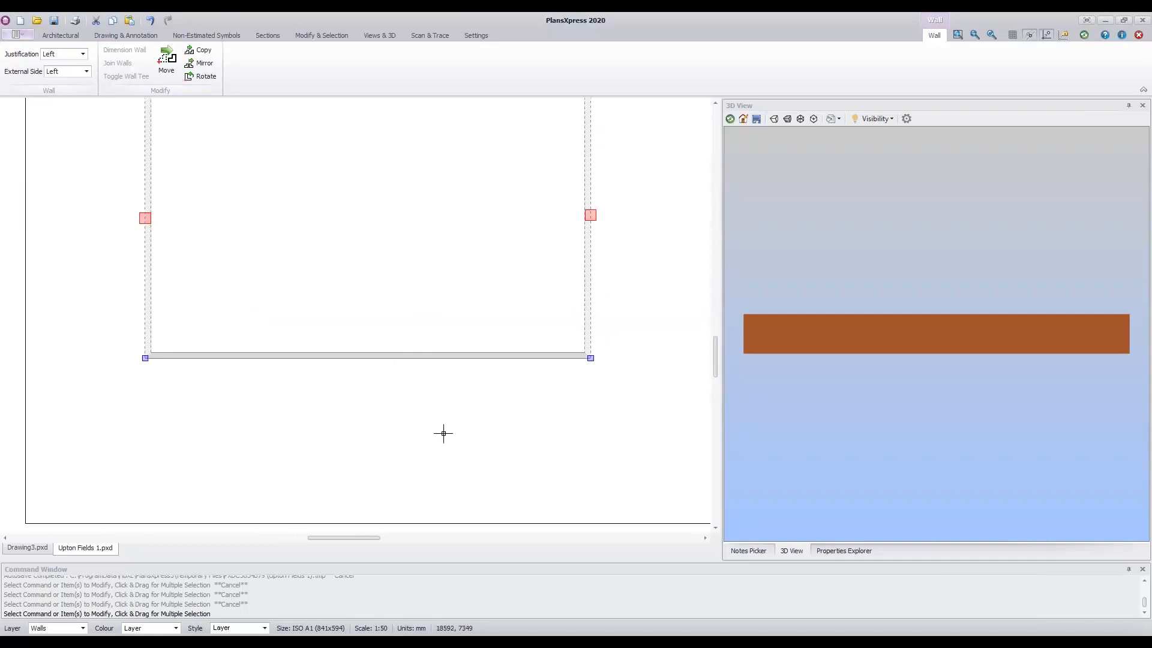
click(367, 357)
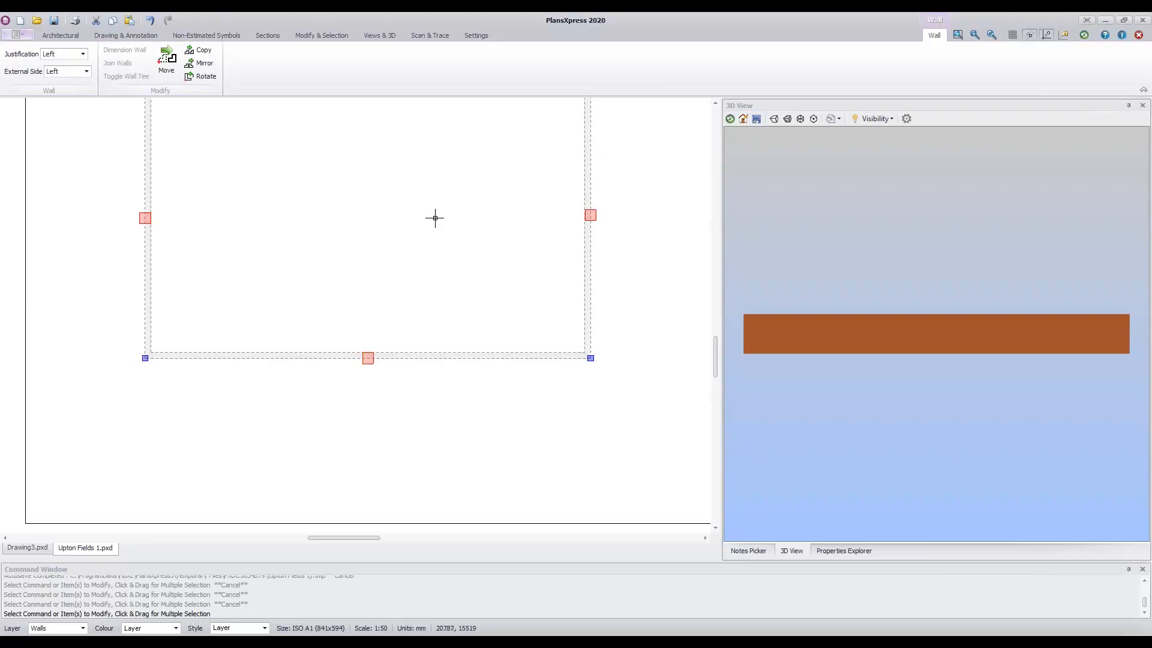
middle_drag(435, 217, 451, 292)
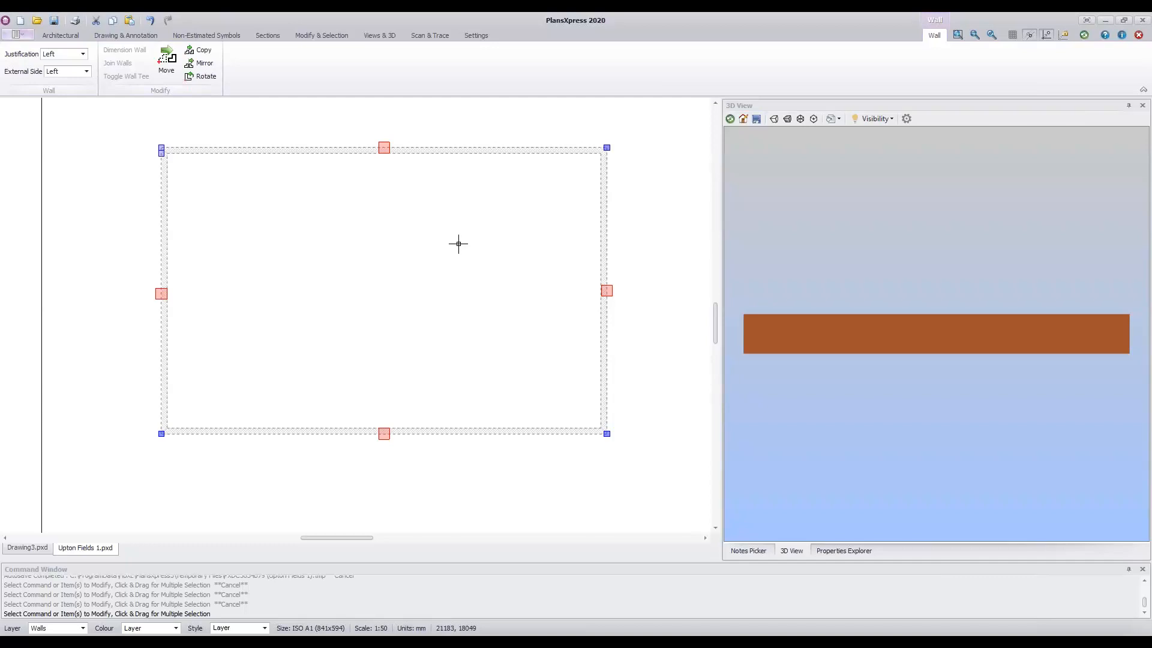
key(Escape)
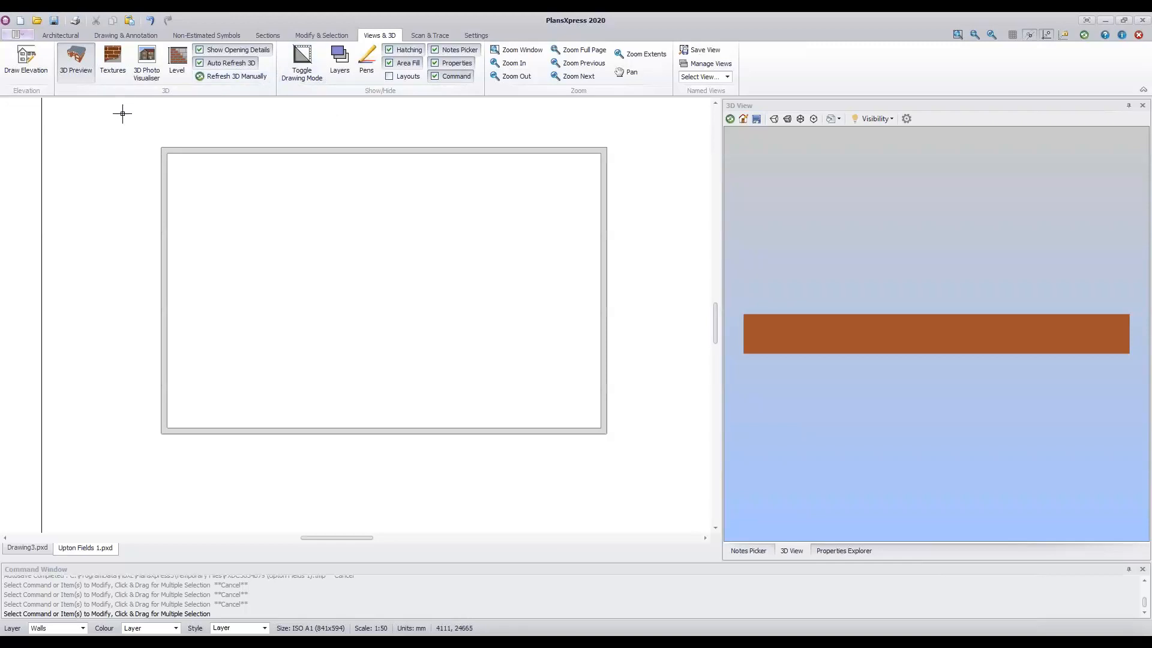
Window-select only the upper wall by fully enclosing it and cutting across the side walls, and clear the selection.
drag(122, 114, 519, 417)
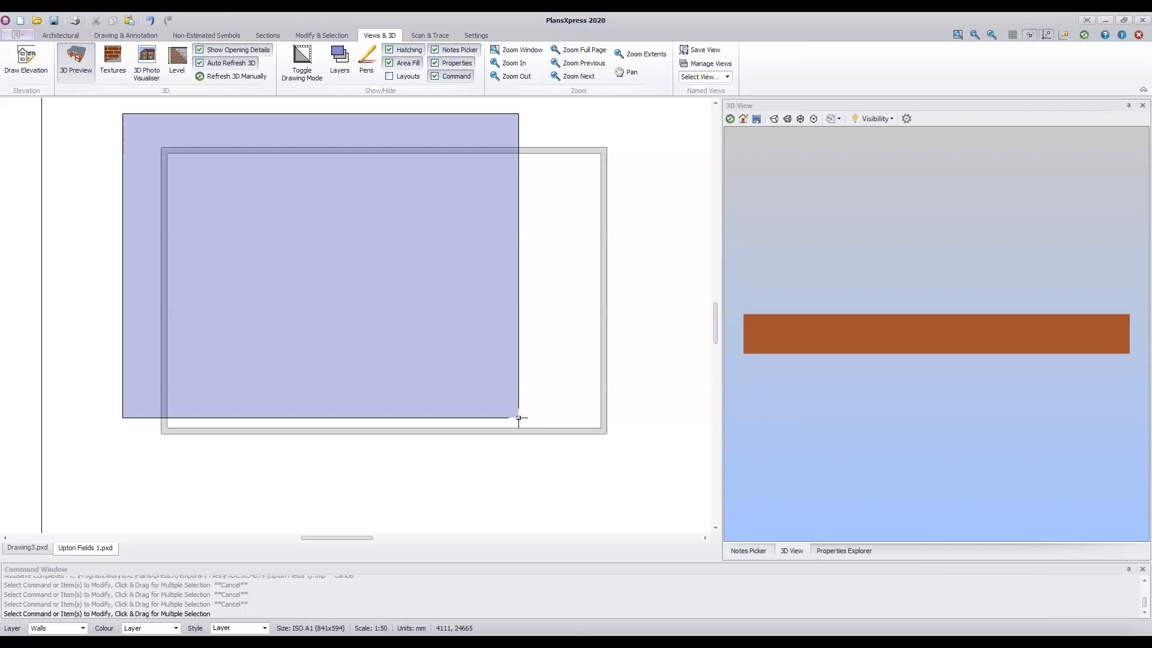
drag(519, 418, 674, 360)
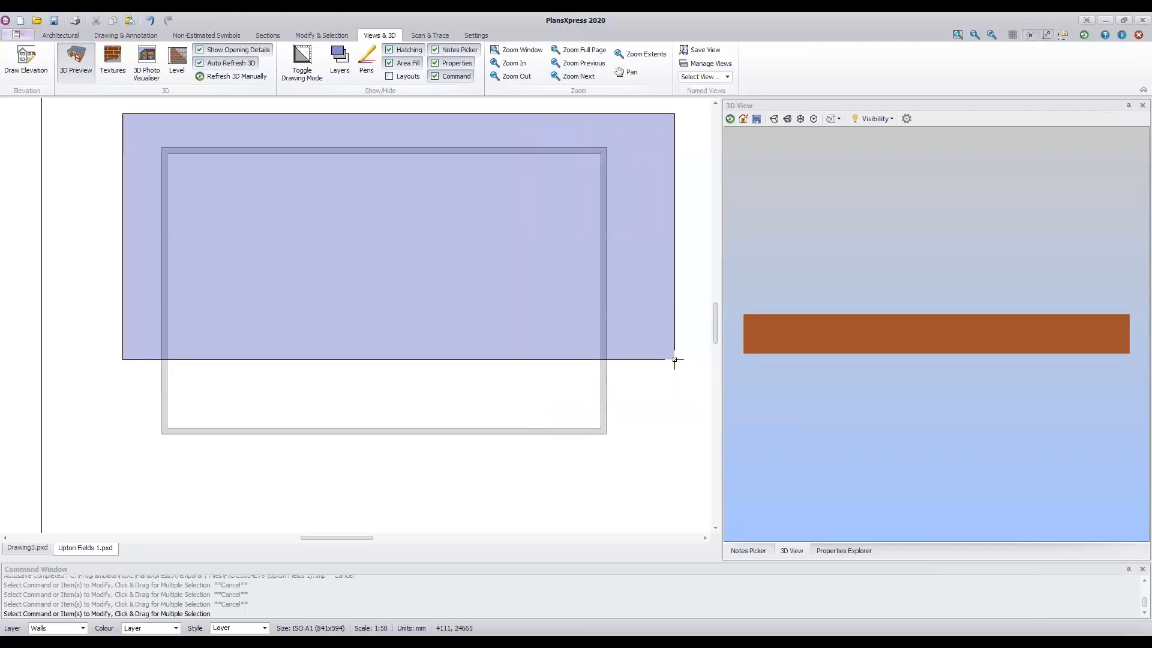
drag(674, 360, 675, 362)
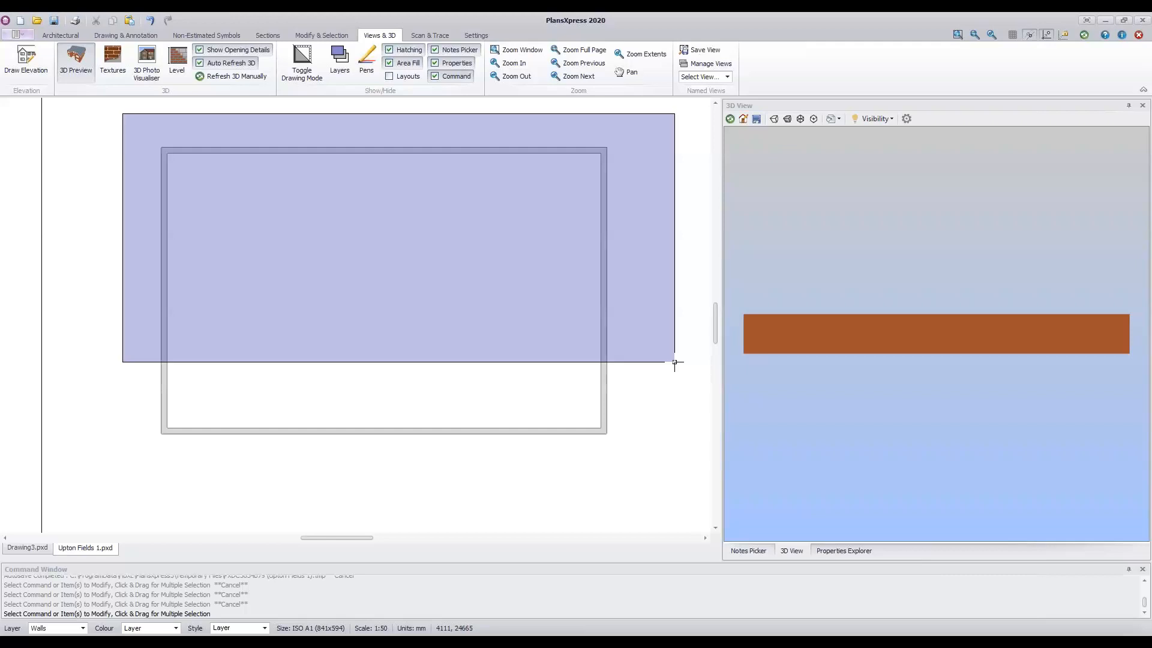
drag(675, 362, 675, 362)
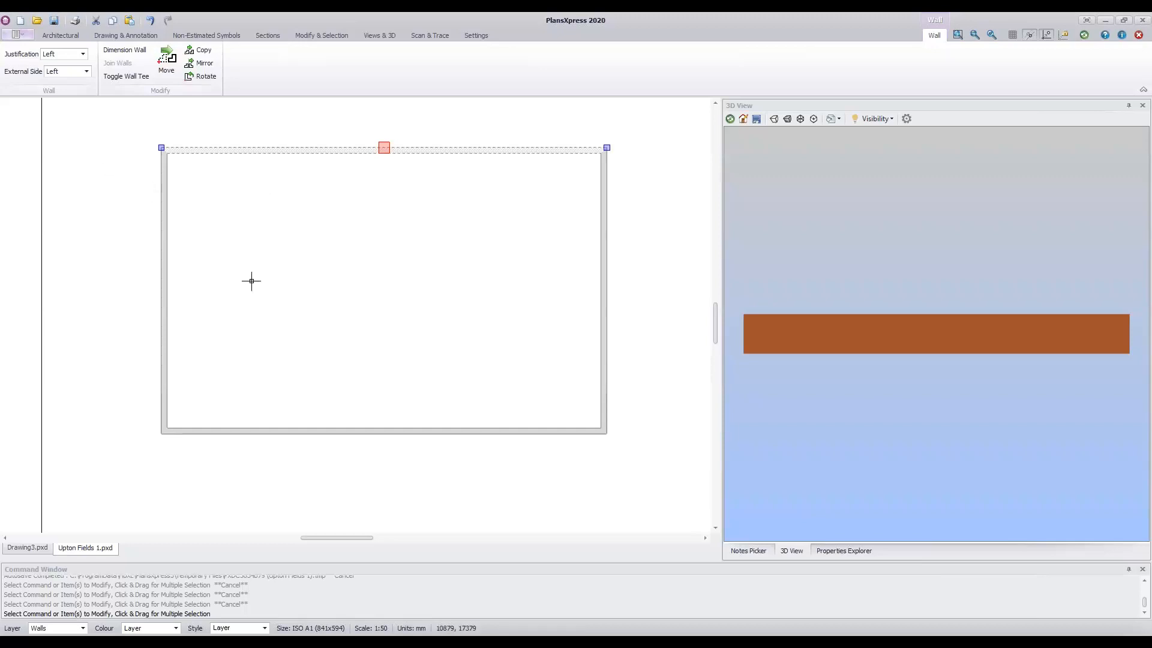
click(66, 127)
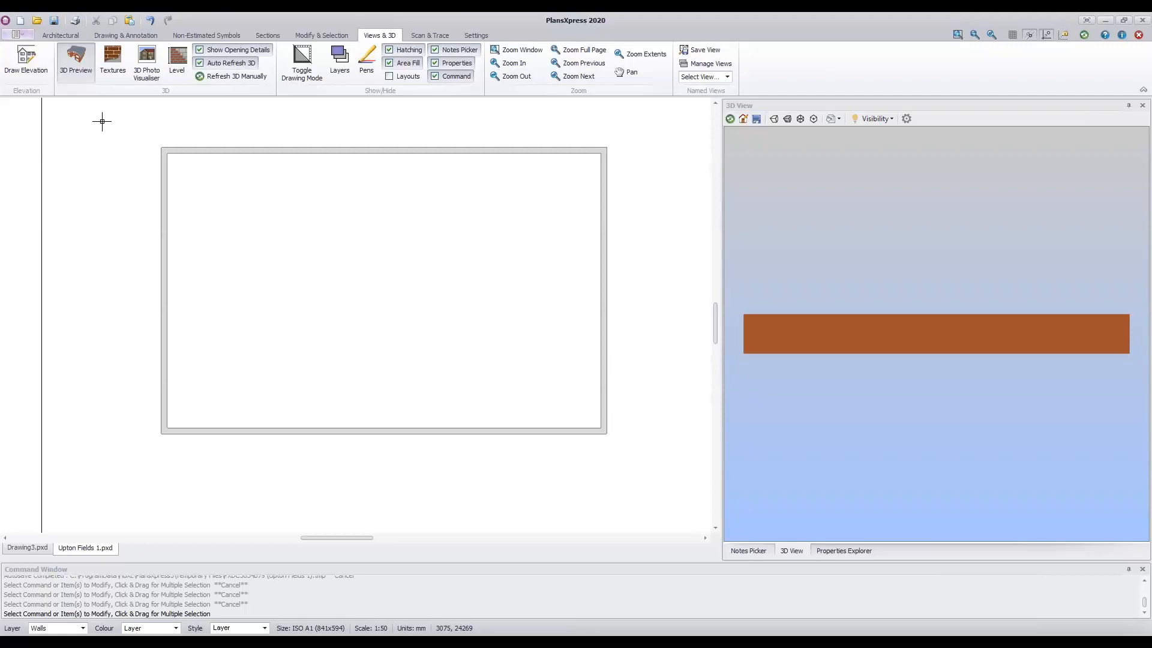
Select all four walls with a window enclosing the whole rectangle, and clear the selection.
mouse_move(102, 121)
mouse_down()
mouse_move(353, 316)
mouse_move(487, 396)
mouse_move(660, 472)
mouse_up()
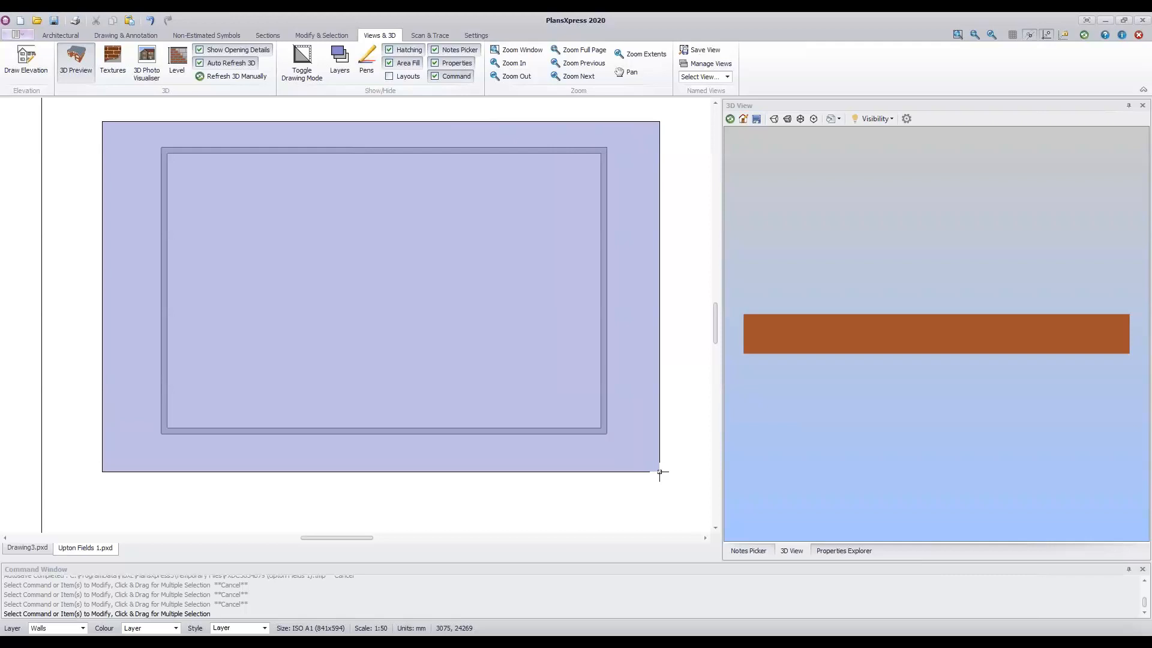
drag(659, 472, 659, 473)
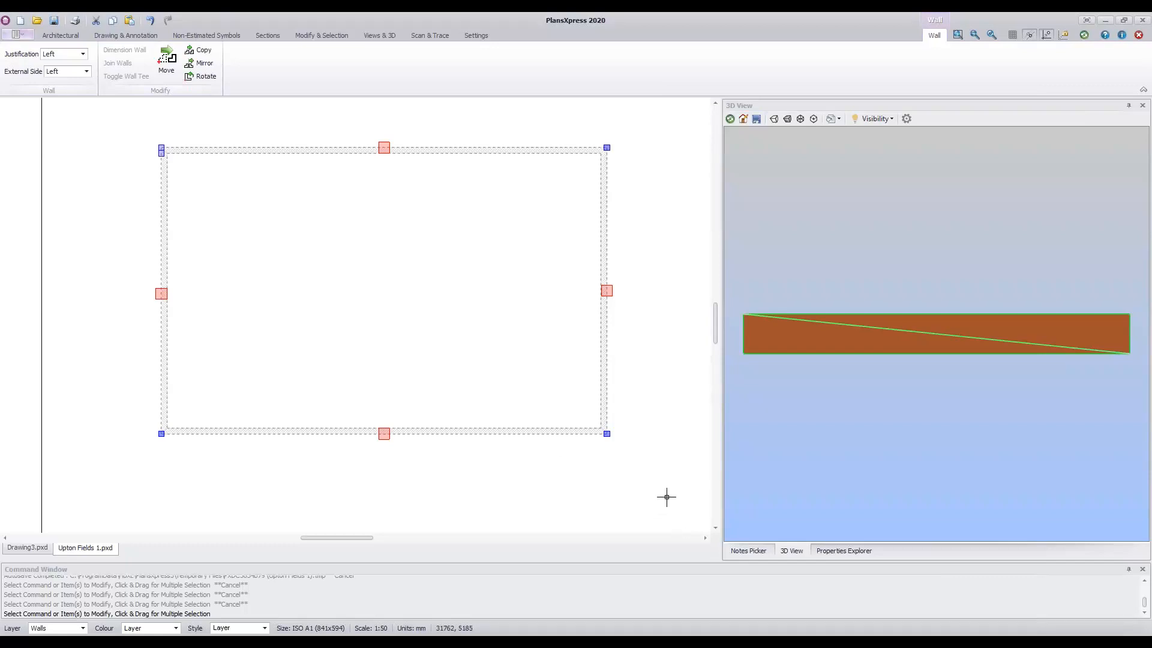
click(666, 496)
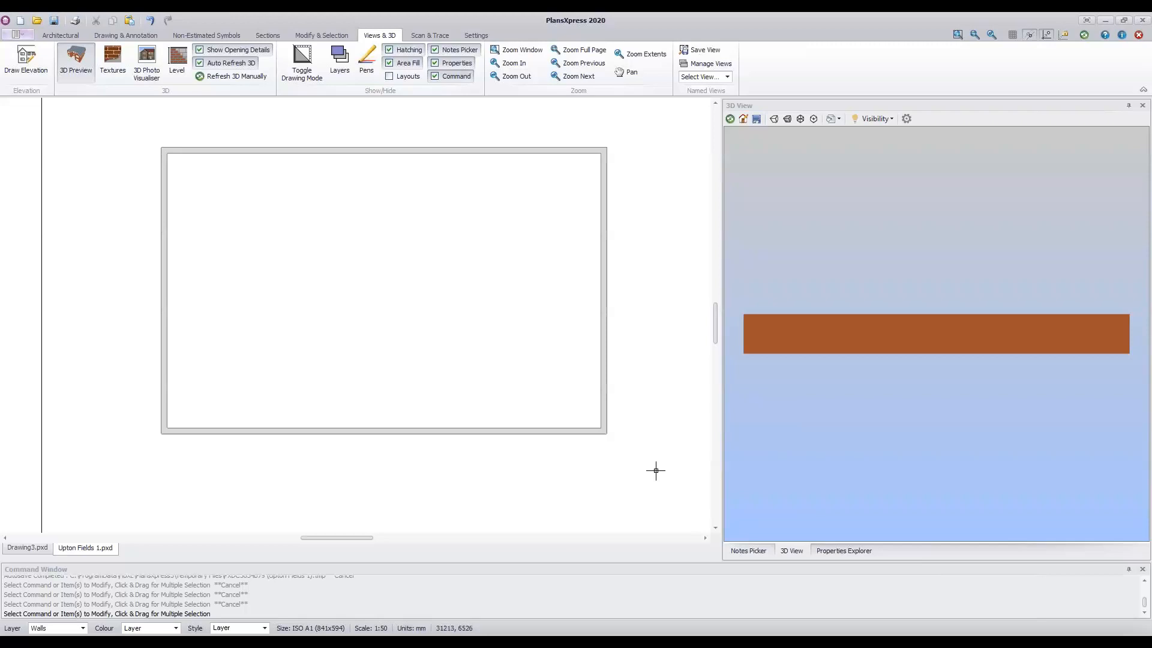
Select the upper, right and lower walls with a crossing window that stays clear of the left wall, and clear the selection.
mouse_move(655, 470)
mouse_down()
mouse_move(347, 318)
mouse_move(264, 242)
mouse_move(192, 130)
mouse_up()
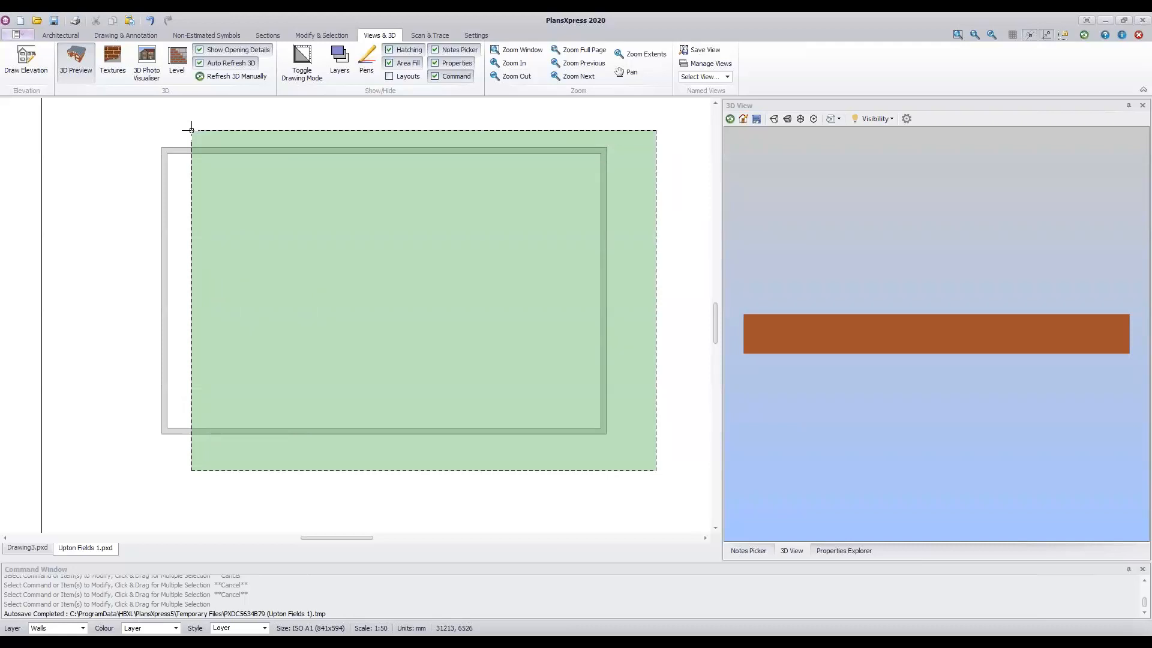
drag(191, 130, 191, 126)
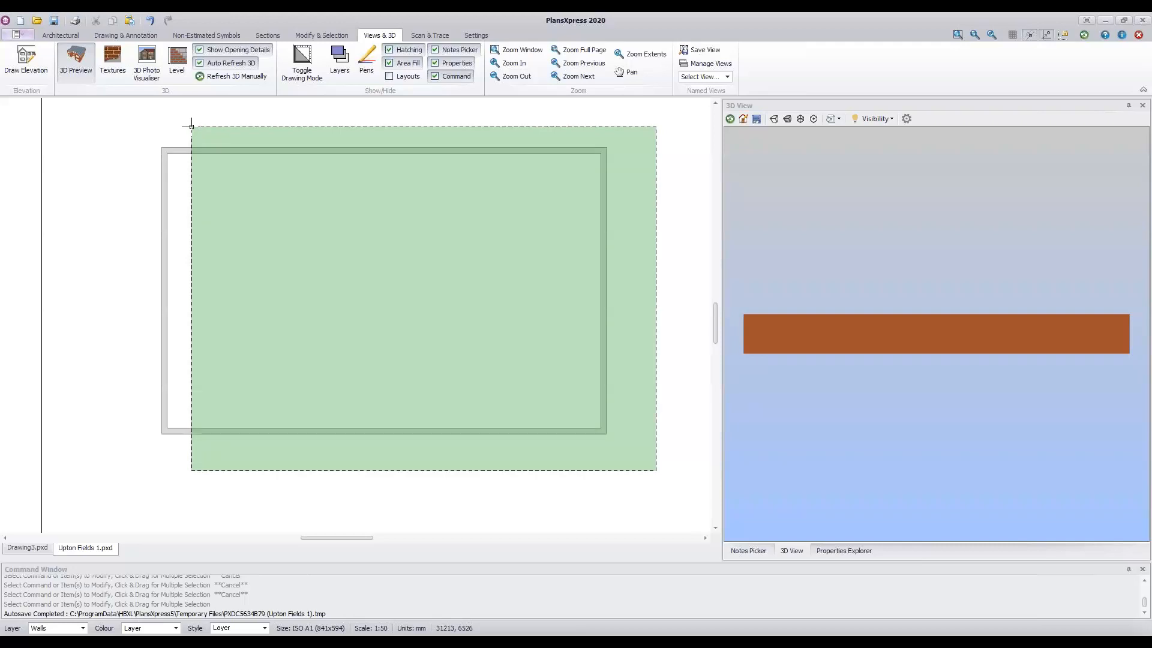
drag(191, 126, 191, 126)
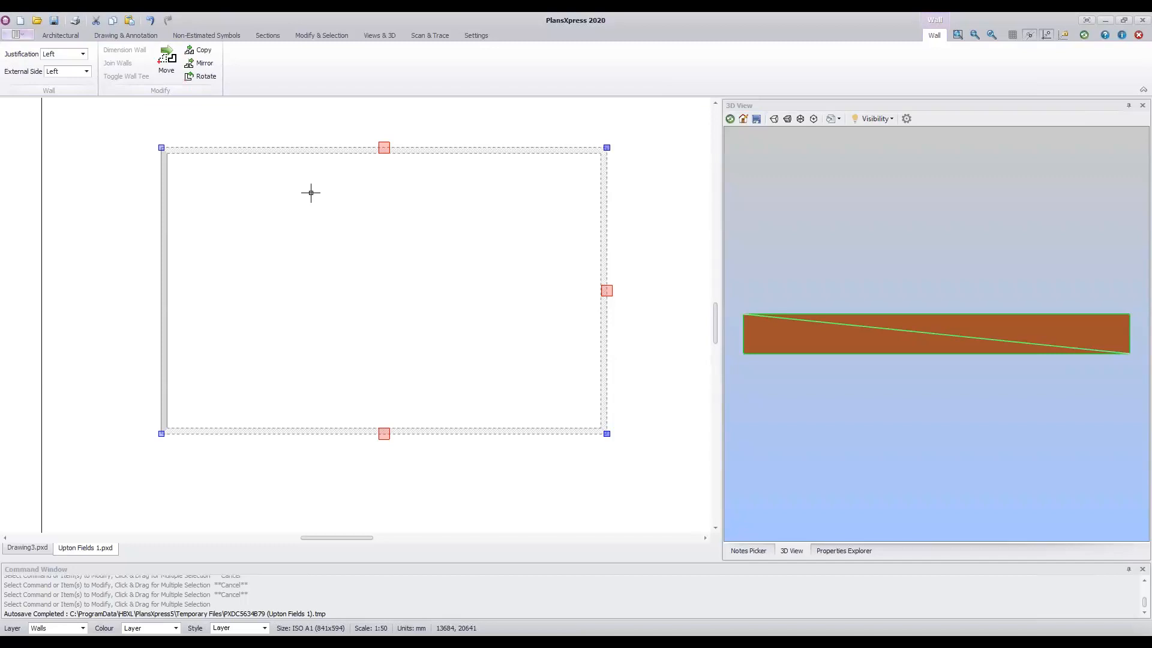
click(646, 208)
Draw an enclosing window around only the left wall, select all four walls with a crossing window touching each, and clear the selection.
drag(103, 117, 584, 474)
click(651, 477)
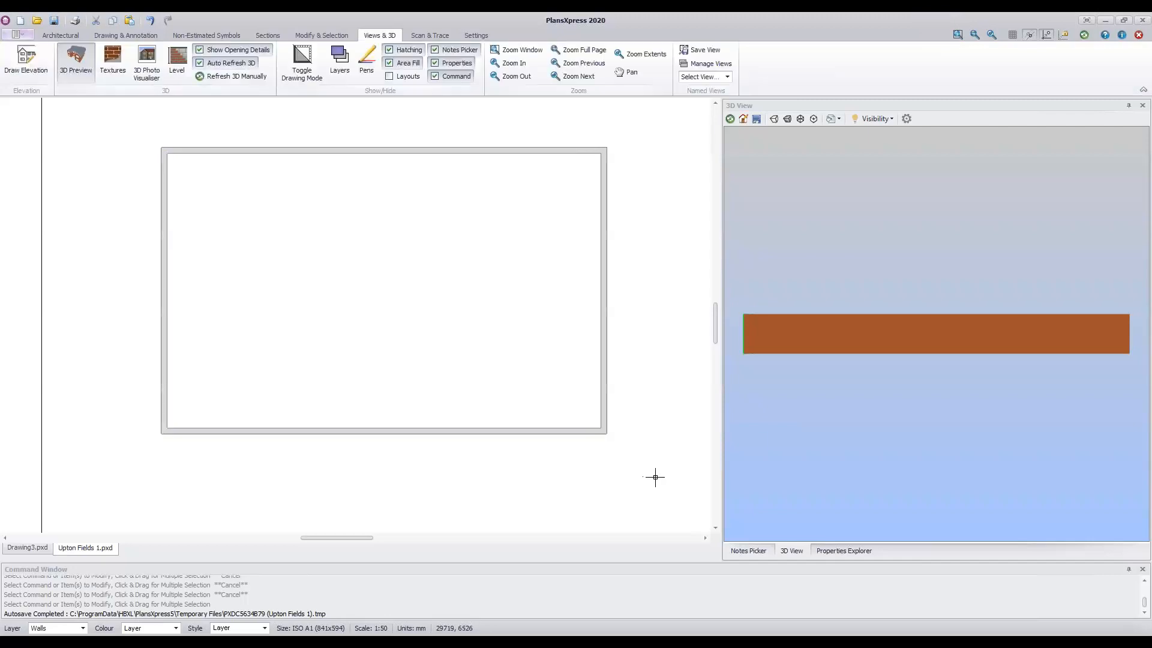
drag(658, 479, 163, 134)
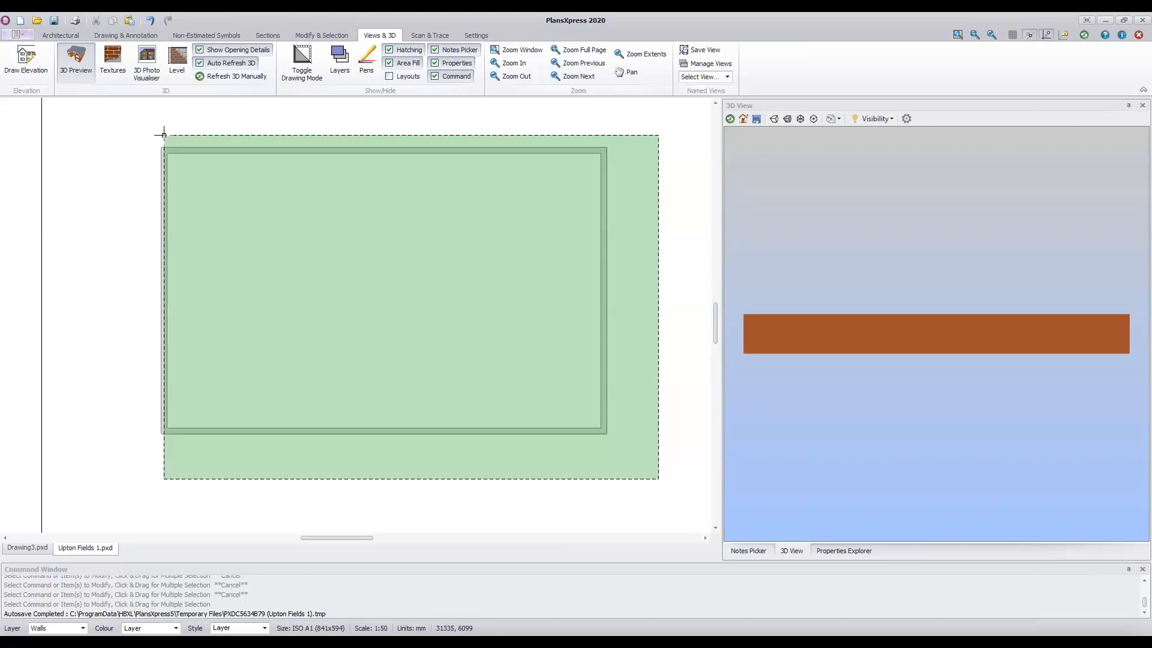
drag(163, 134, 164, 135)
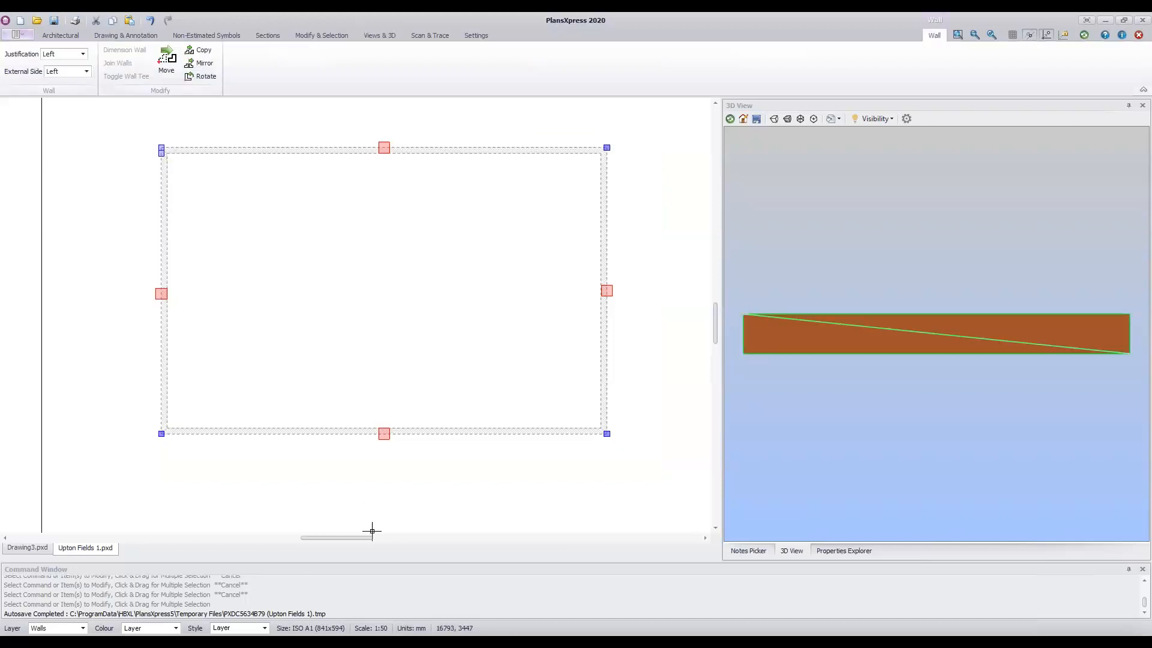
click(444, 306)
Select the lower wall individually, add the left wall to the selection, and clear the selection.
click(432, 150)
click(476, 430)
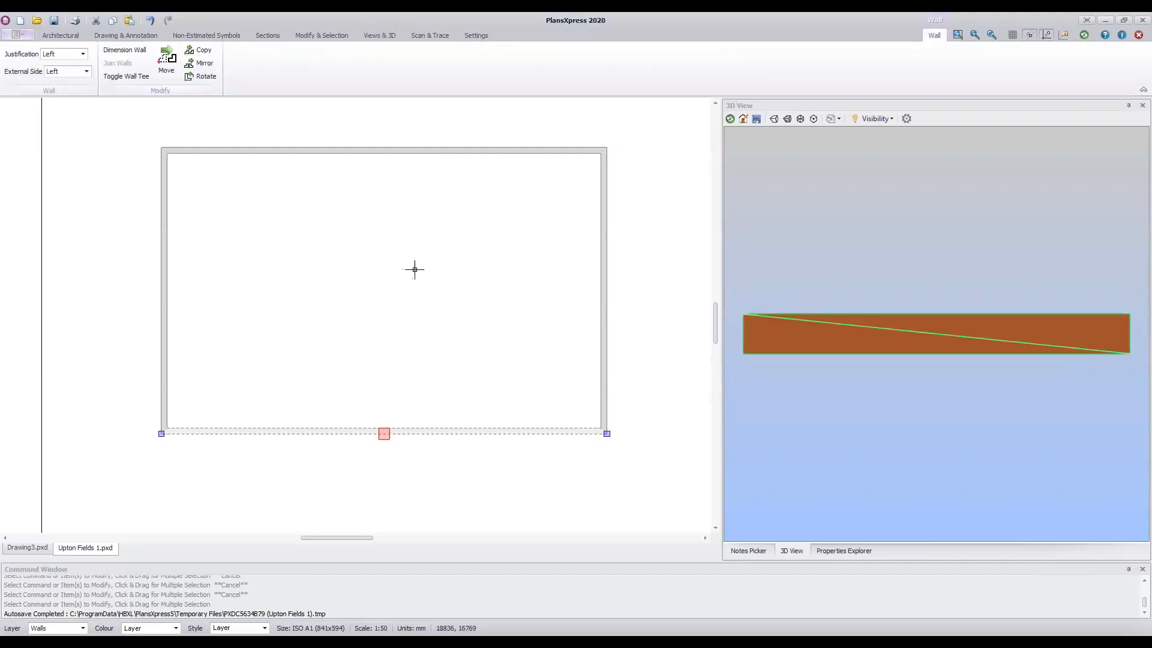
click(164, 278)
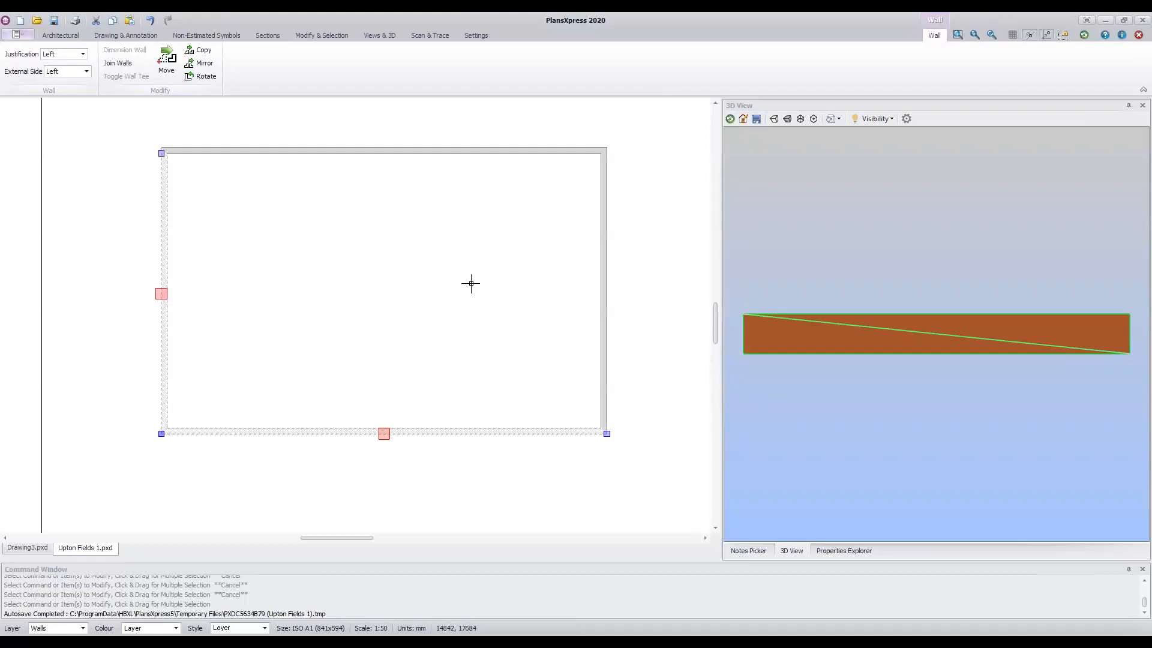
click(645, 233)
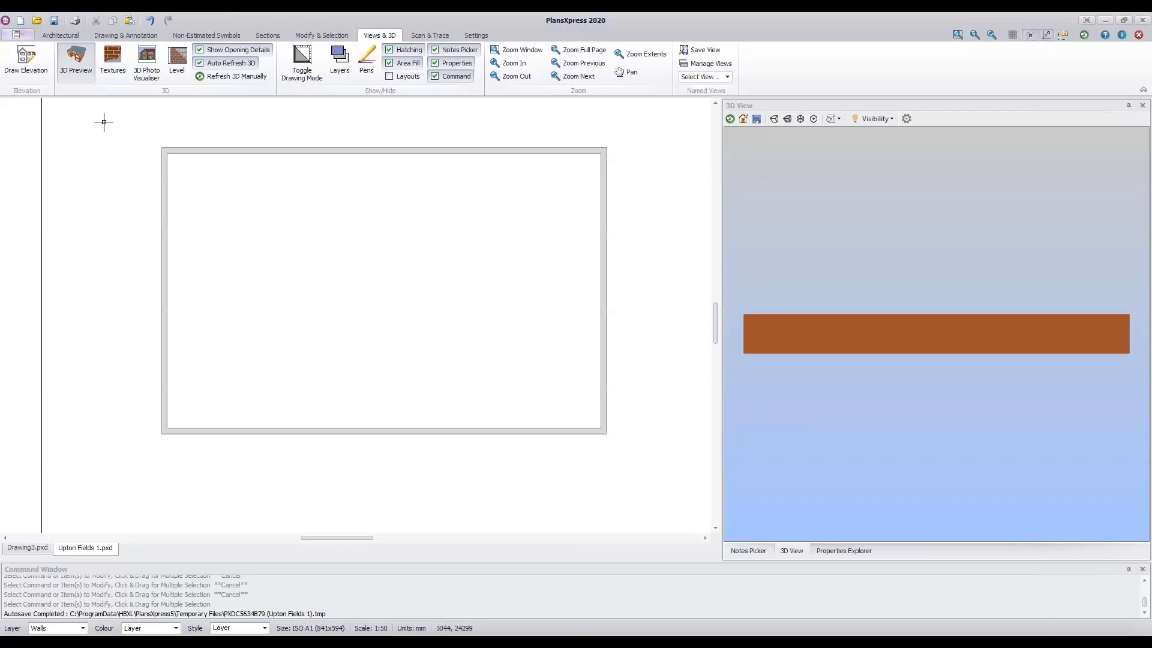
Delete all four walls of the rectangle by selecting them with one window enclosing the whole shape.
drag(113, 118, 667, 487)
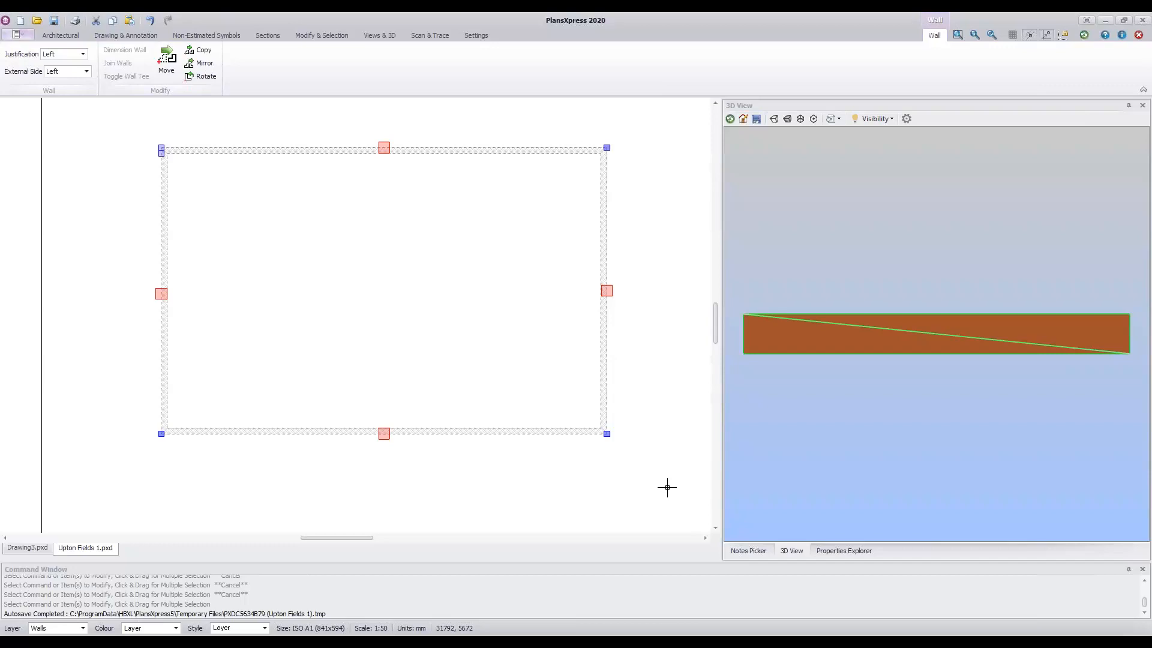
key(Delete)
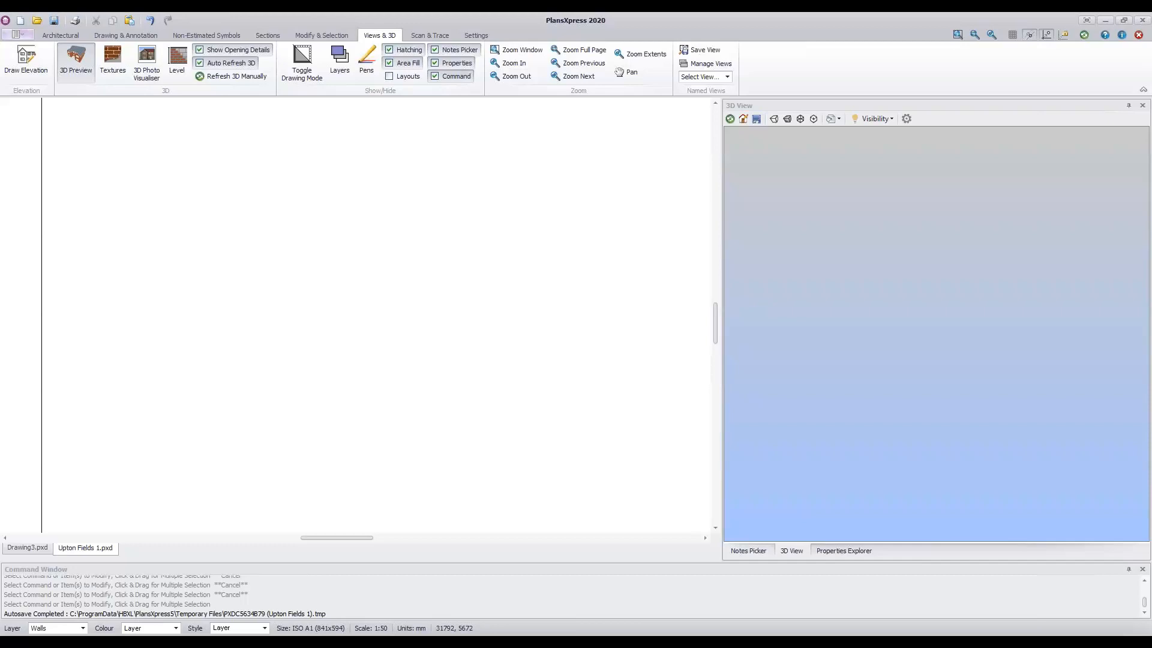
Draw an external wall rectangle near the sheet's upper-left corner from two walls, complete it with the Square option, and restart the wall command.
click(63, 36)
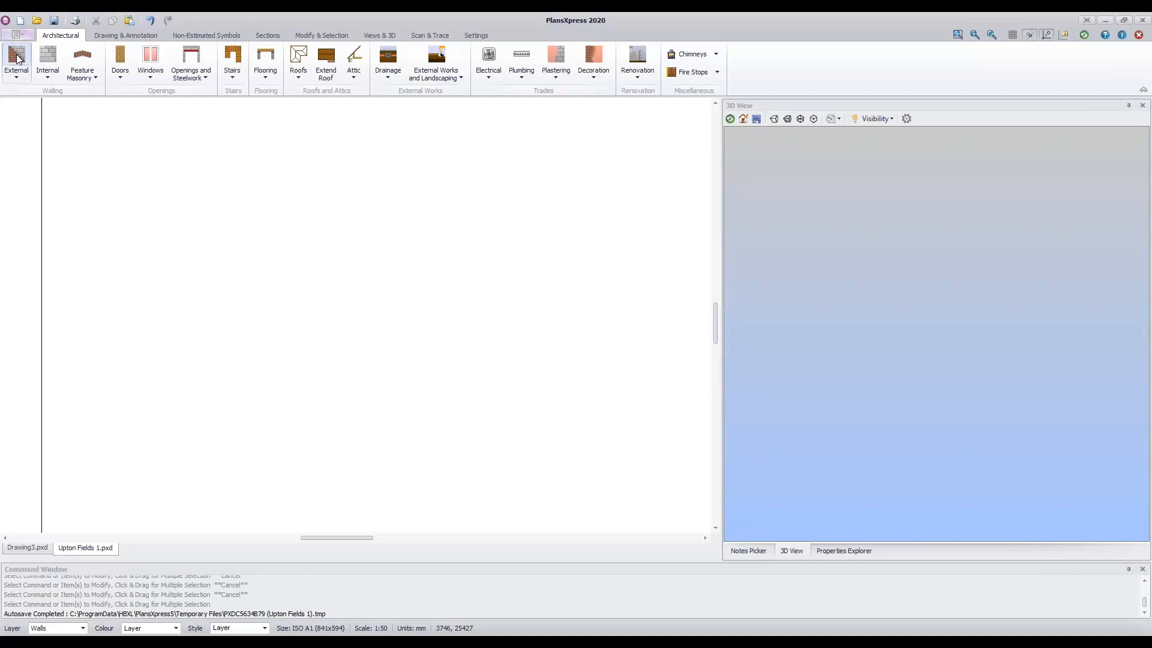
click(18, 58)
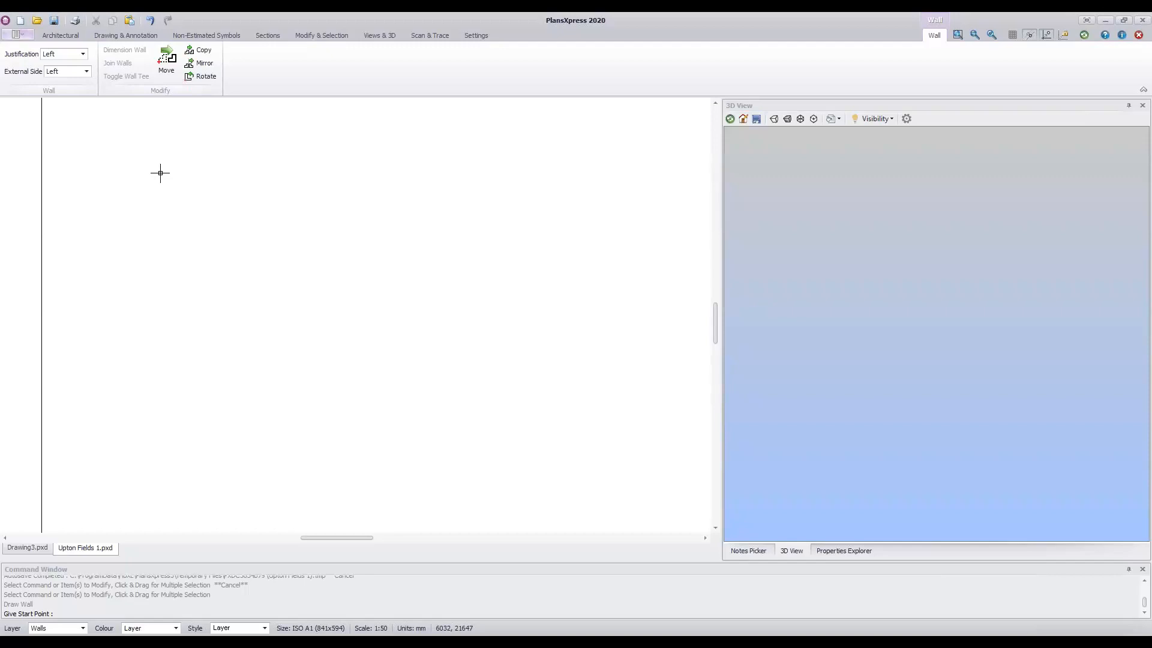
scroll(162, 178, down, 3)
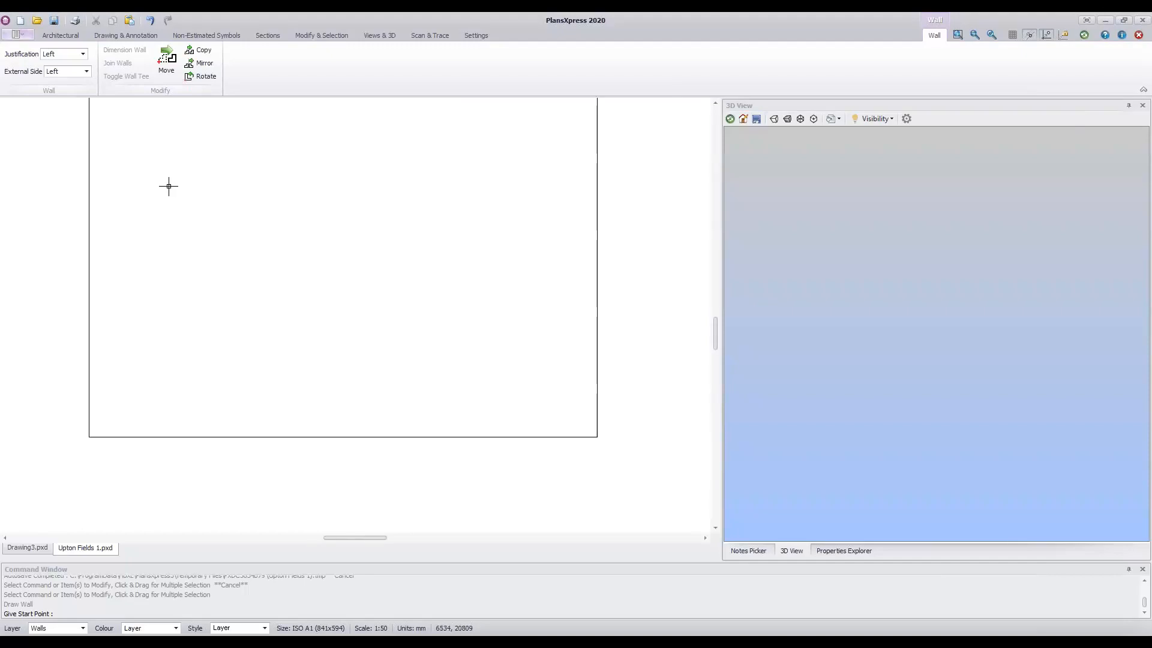
middle_drag(254, 164, 290, 251)
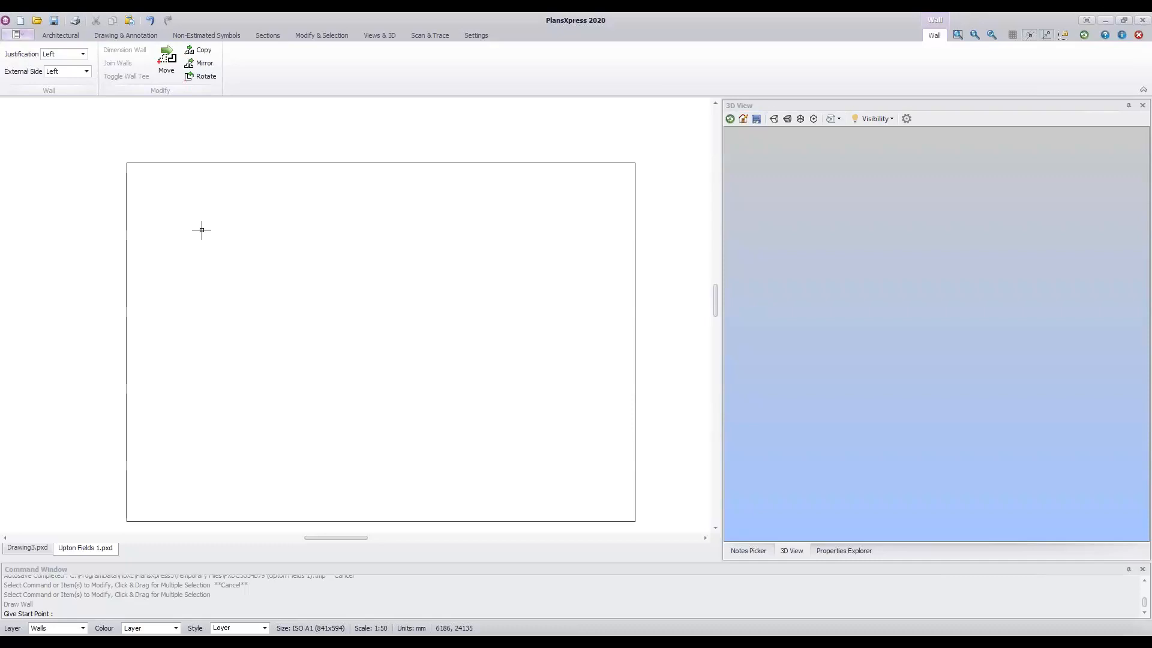
click(153, 190)
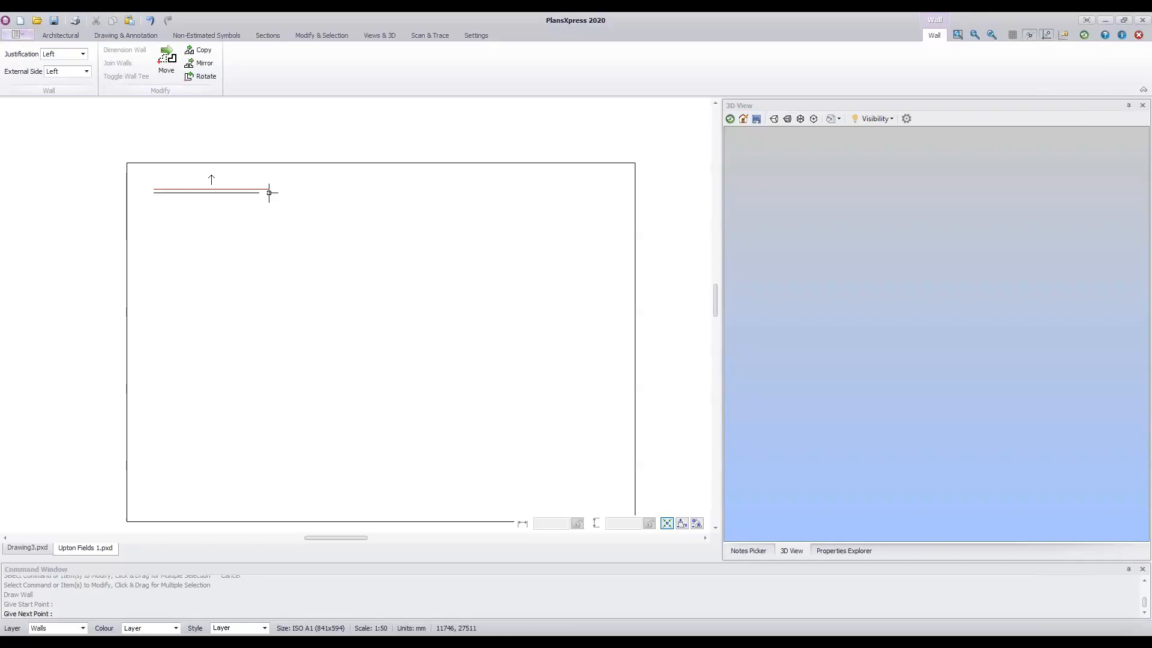
click(270, 192)
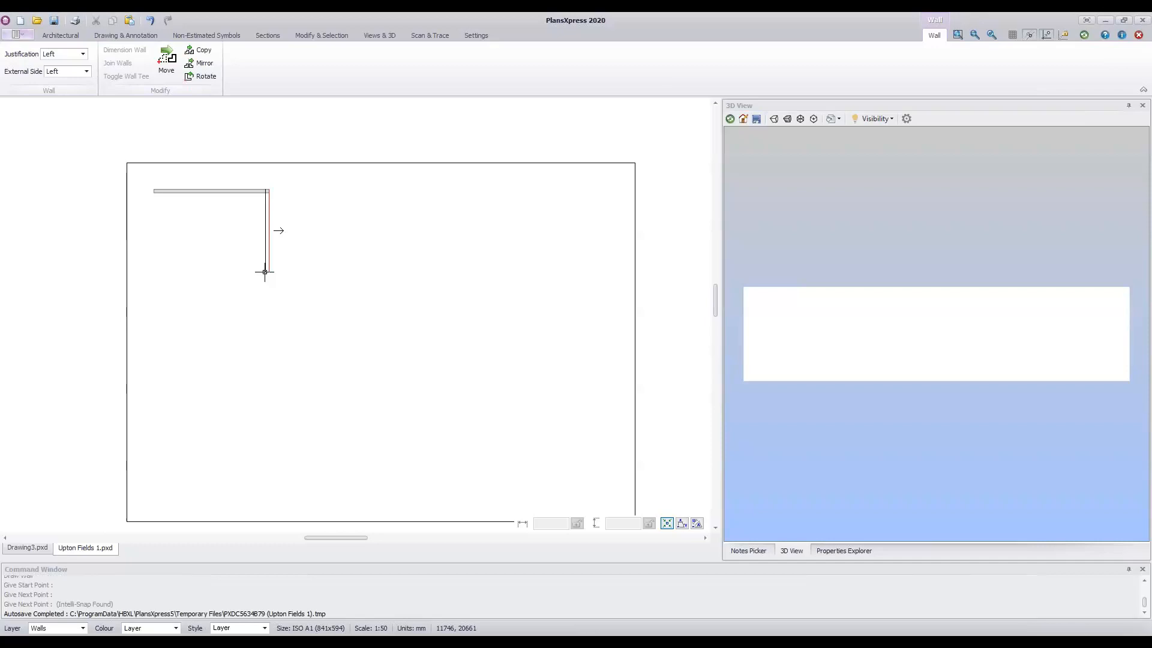
click(264, 272)
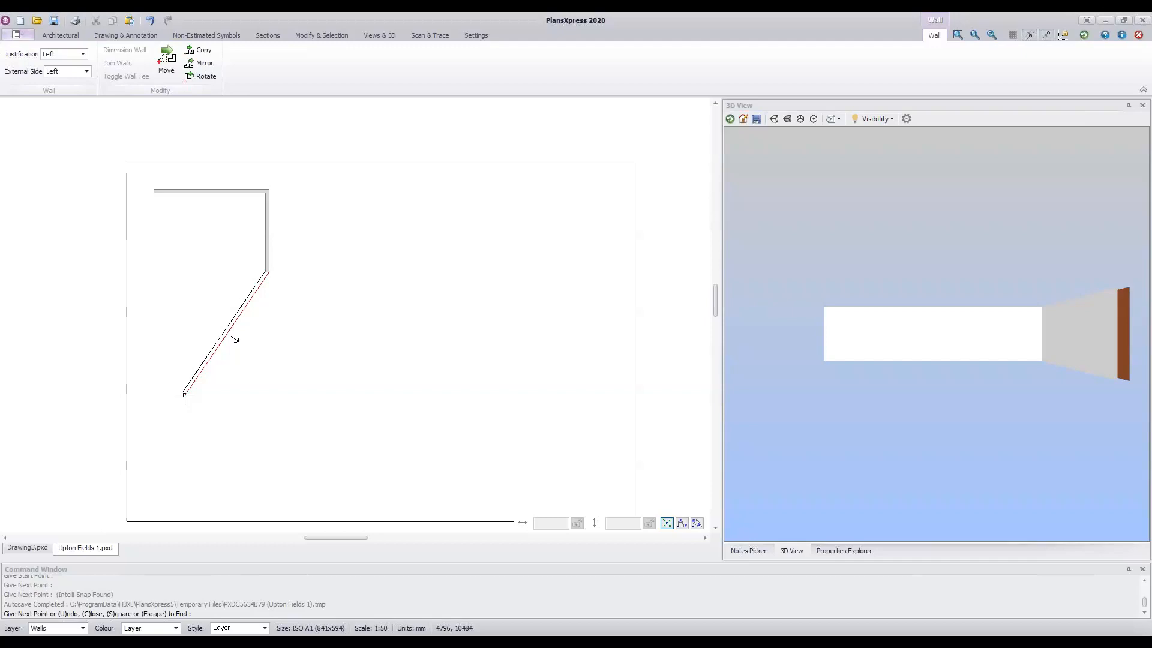
key(s)
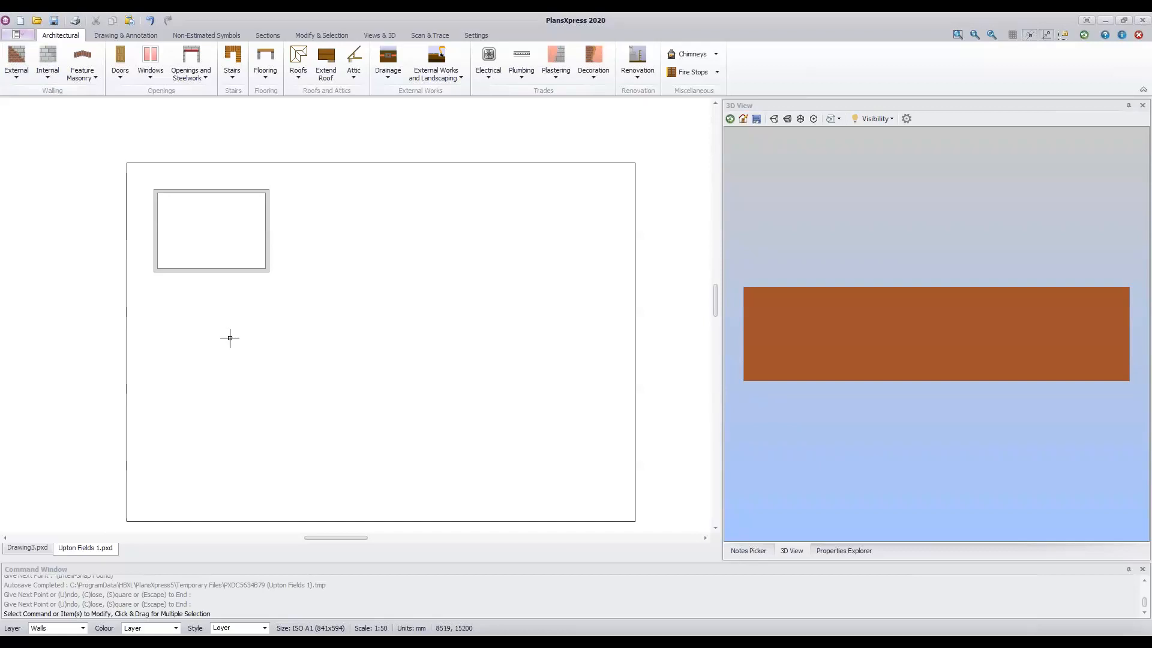
key(Escape)
key(Escape)
key(Return)
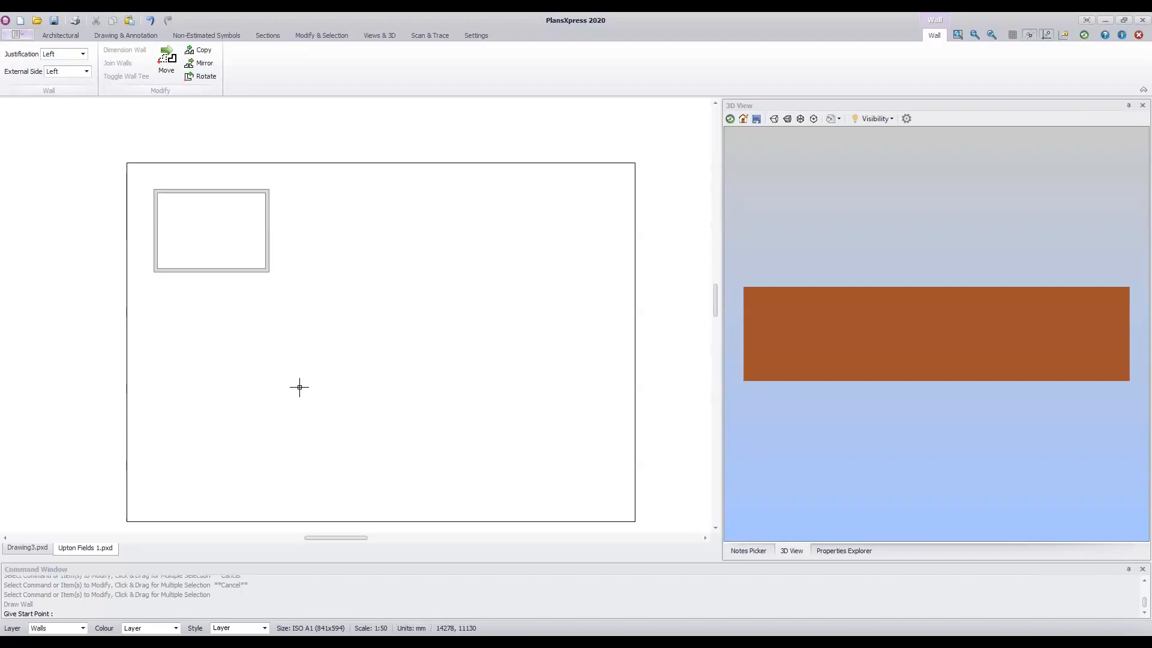
click(72, 38)
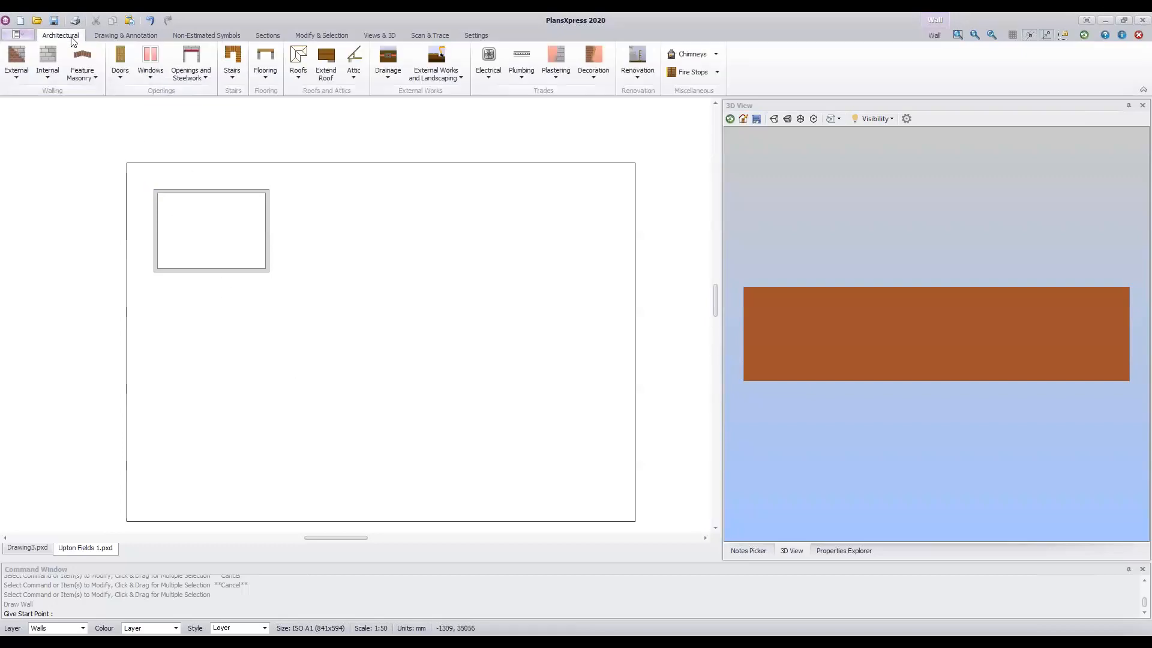
click(19, 78)
mouse_move(42, 98)
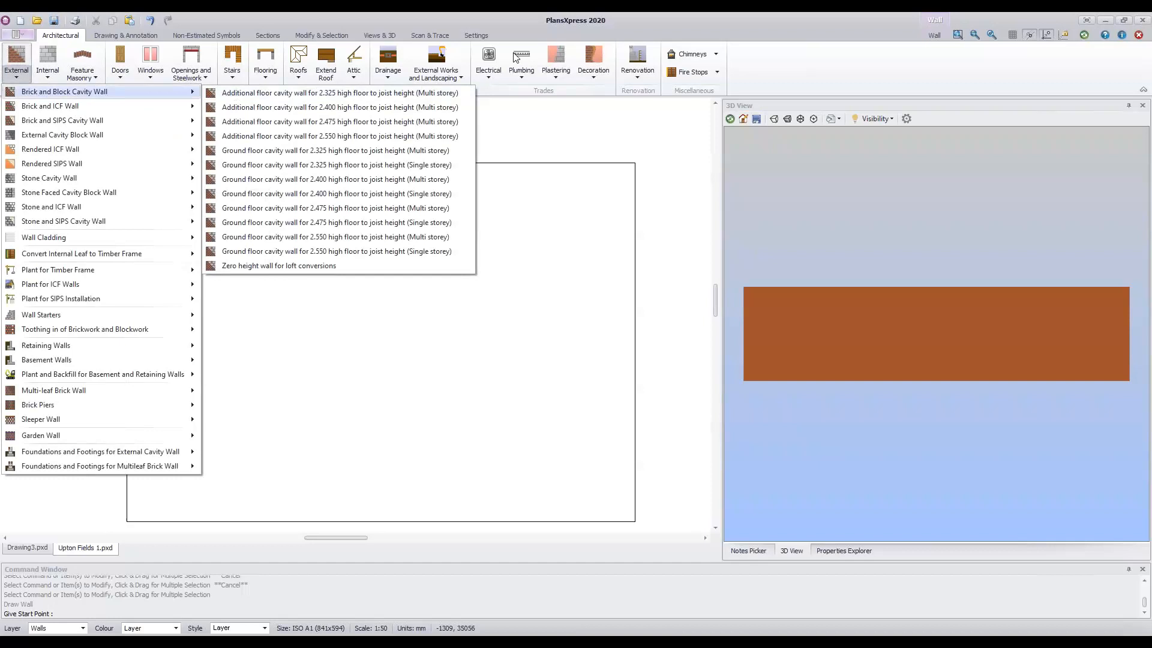
click(507, 22)
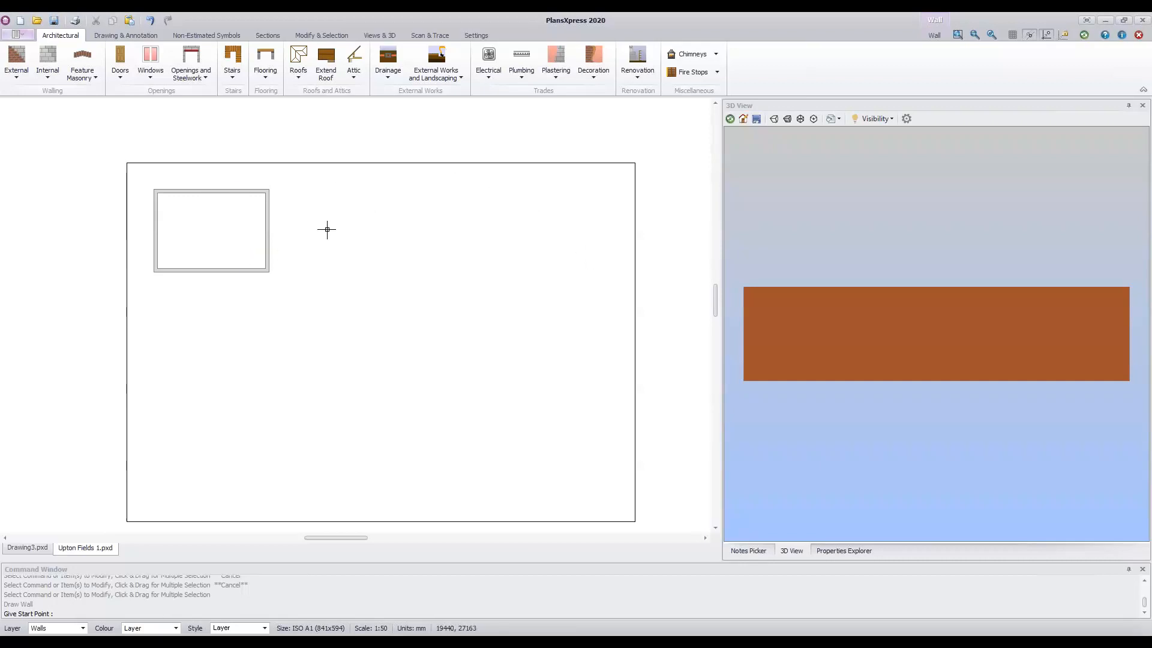
Draw the upper wall of a second rectangle beside the first one, 10500 mm towards the right.
click(304, 191)
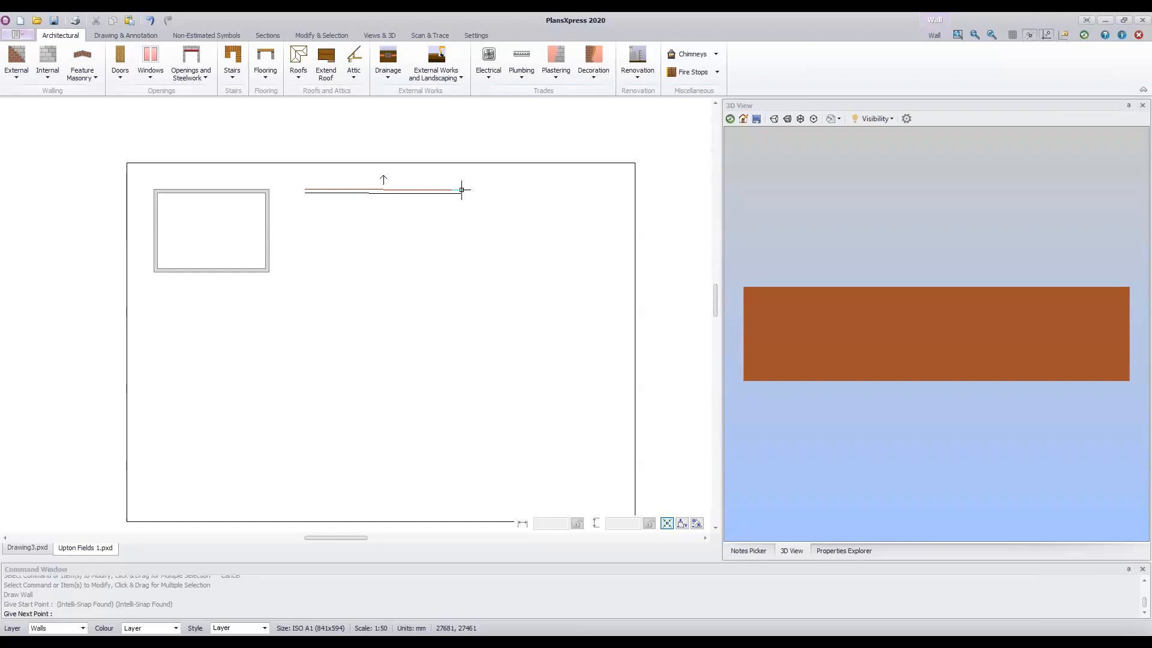
key(space)
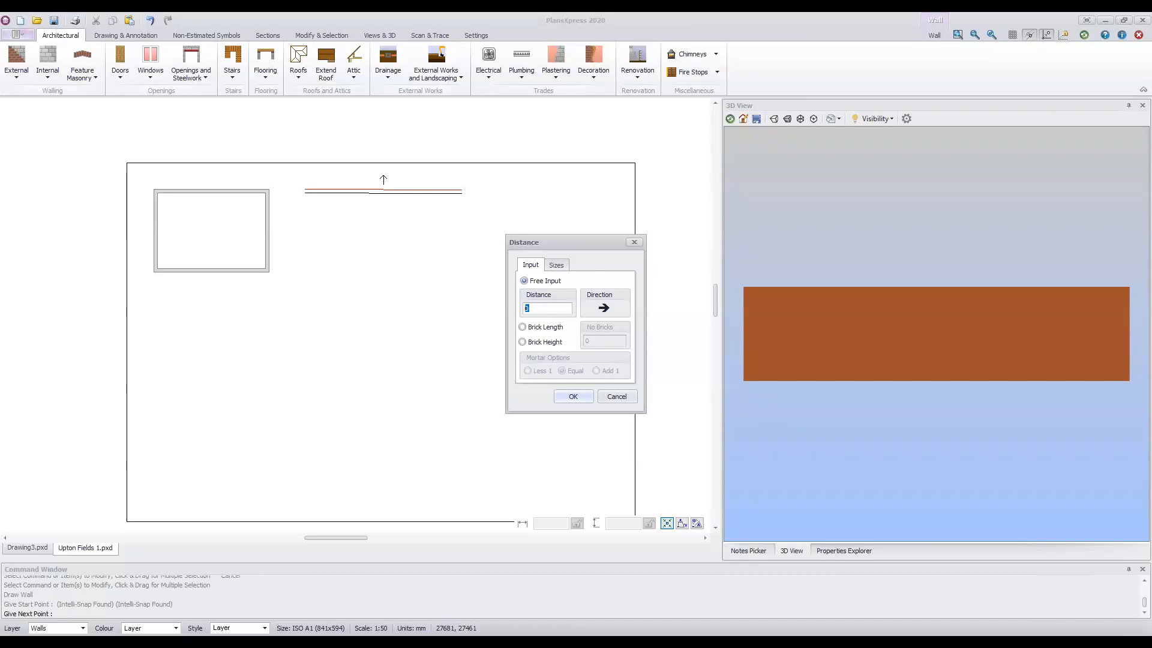
text(10500)
key(Return)
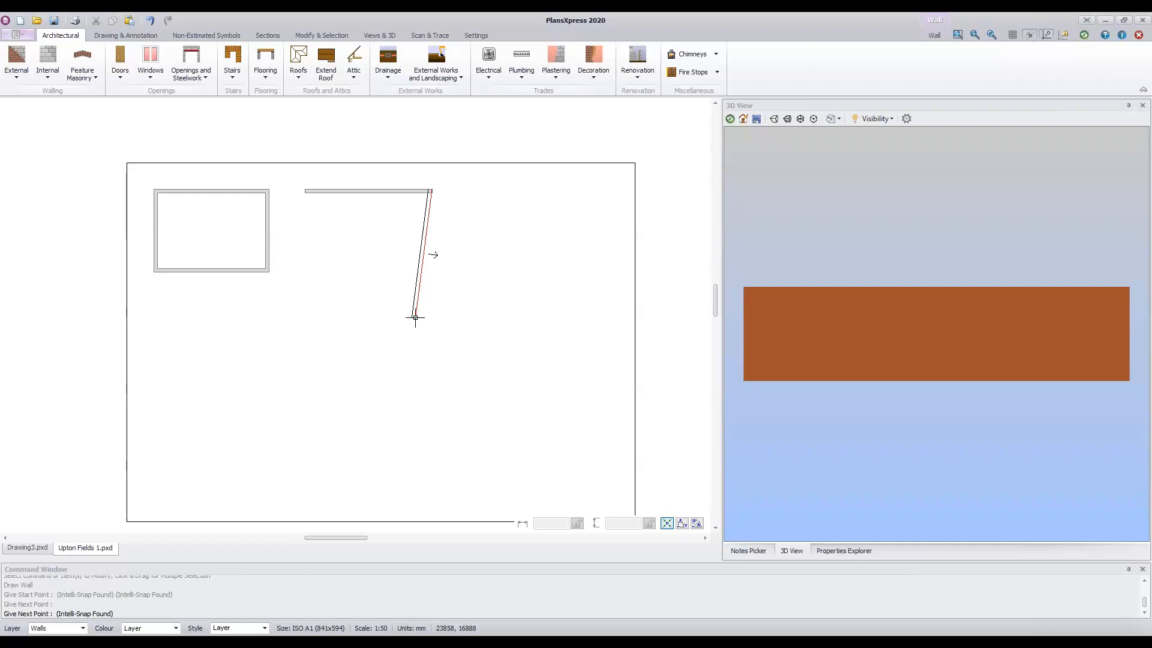
Try a brick length of 40 bricks for the second wall, return to free input, and draw it 8500 mm downwards.
key(Down)
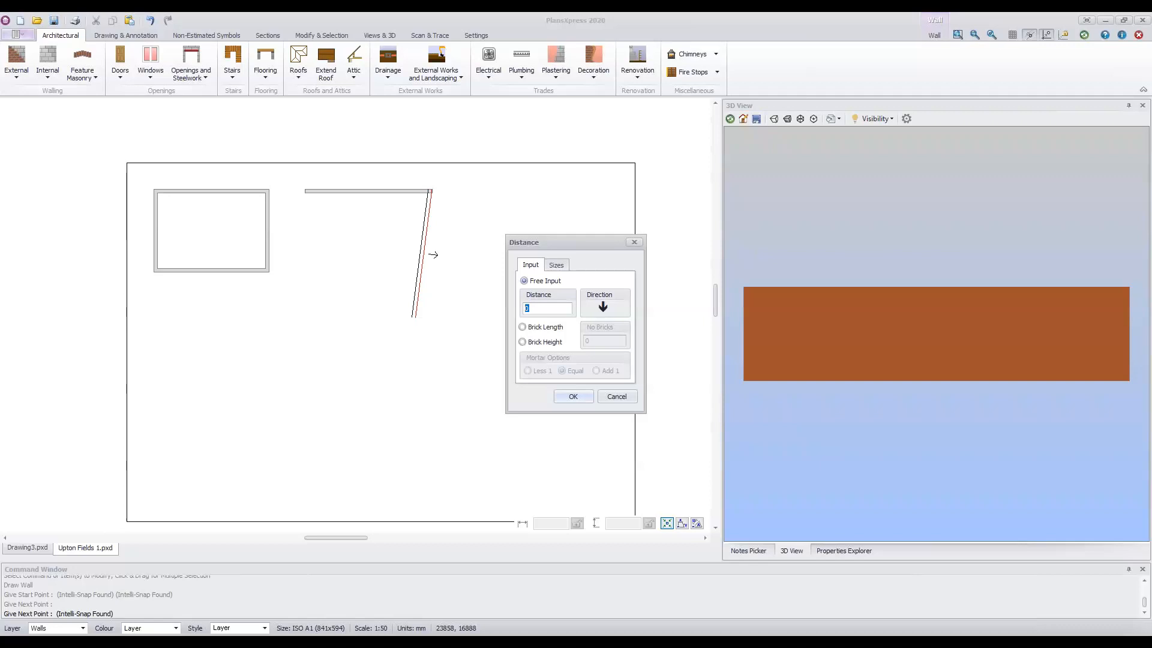
text(8500)
click(523, 328)
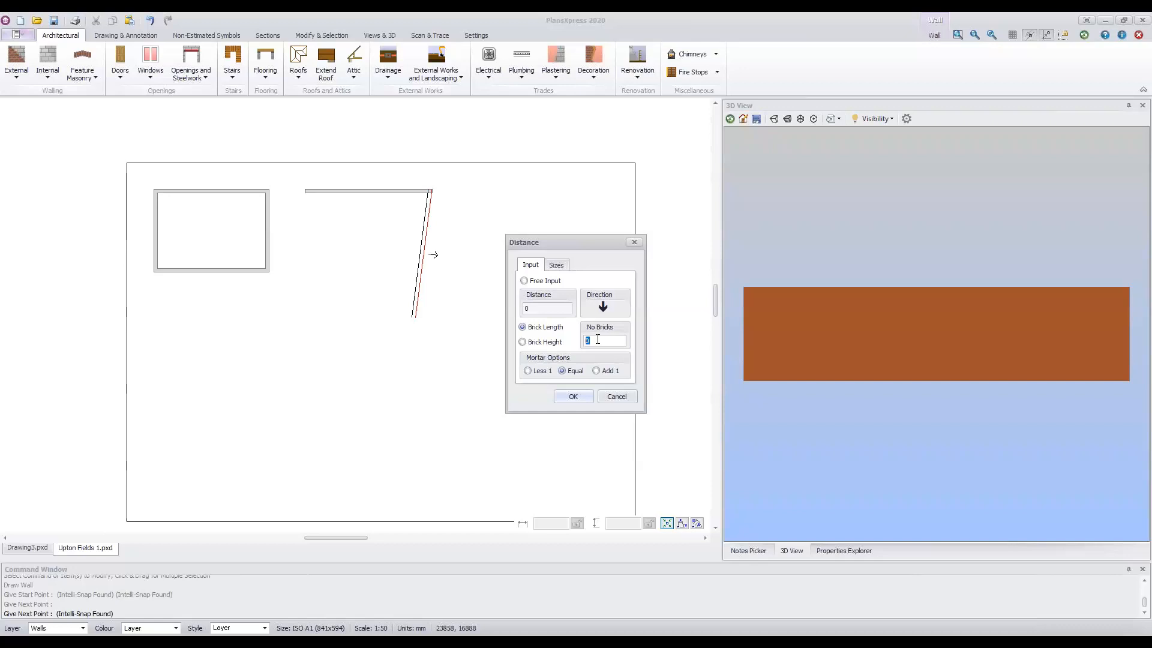
text(40)
click(524, 281)
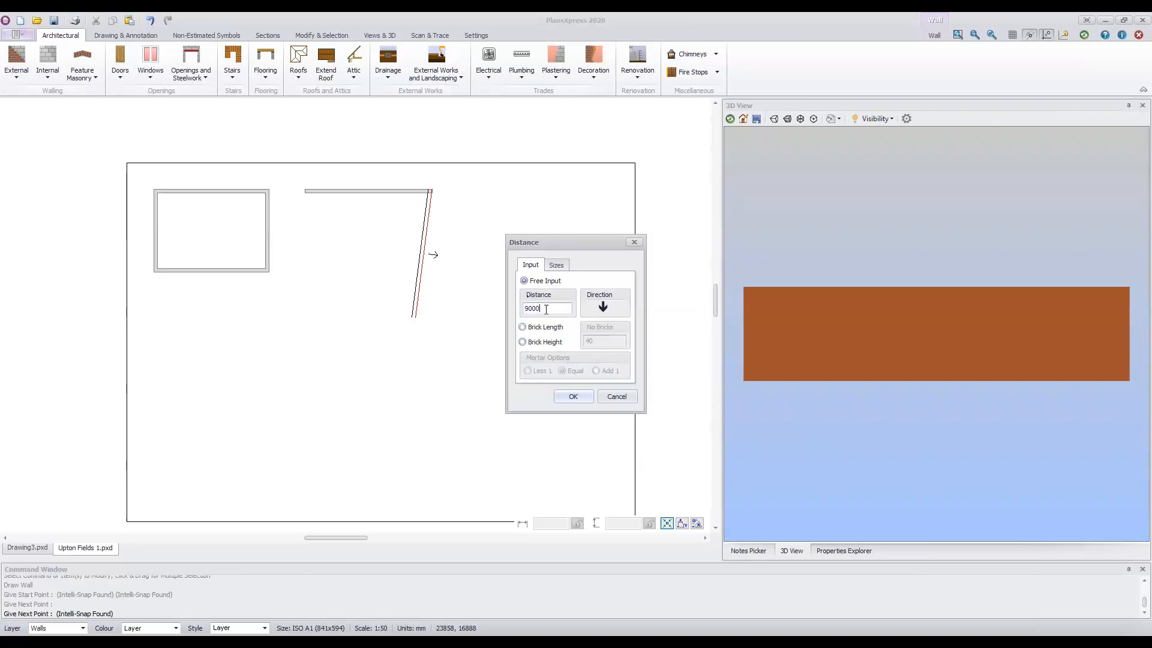
text(8500)
click(573, 396)
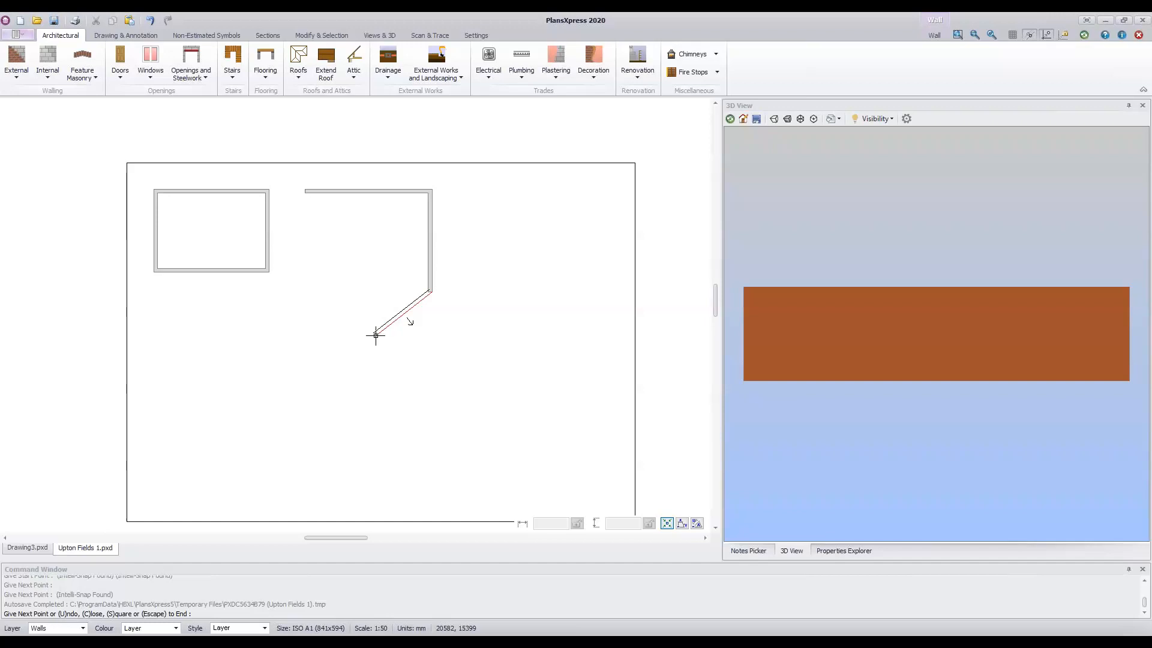
Draw the lower wall 10500 mm towards the left, close the second rectangle with the Close option, and end the wall command.
key(Left)
text(10500)
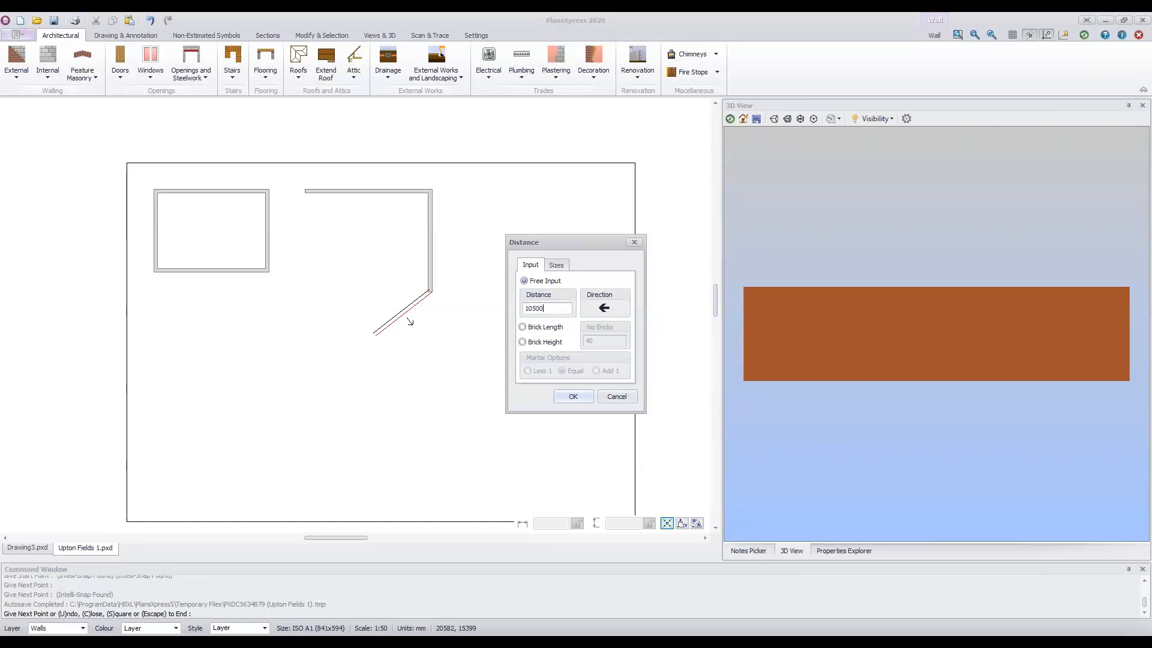
key(Return)
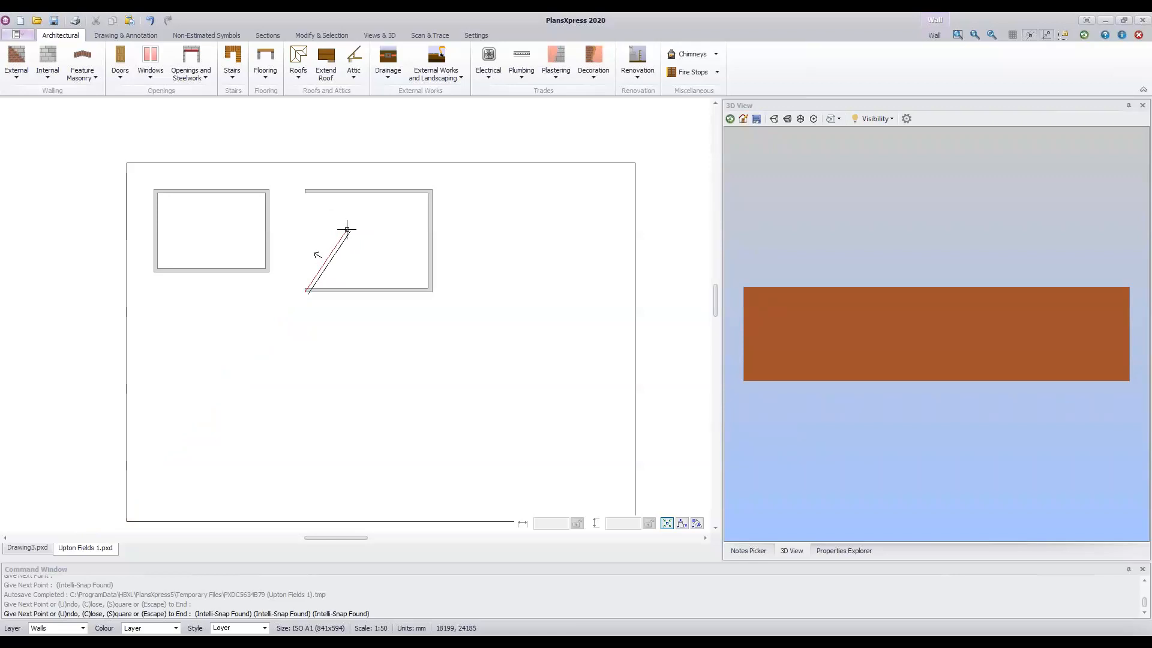
key(c)
key(Escape)
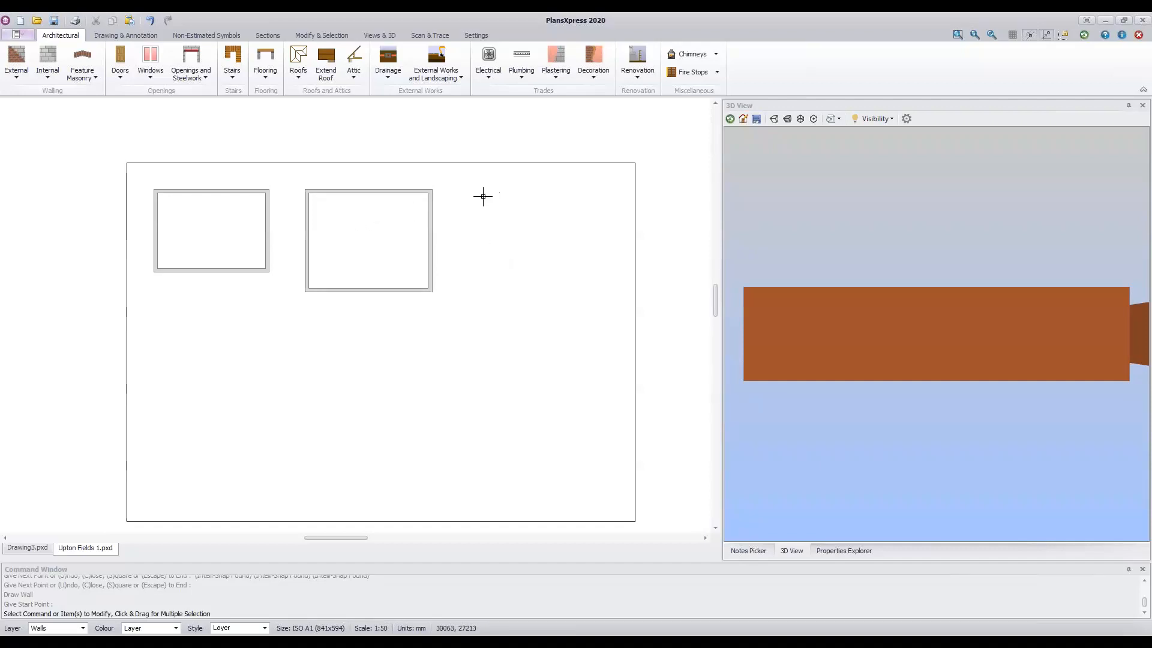
key(Escape)
key(Escape)
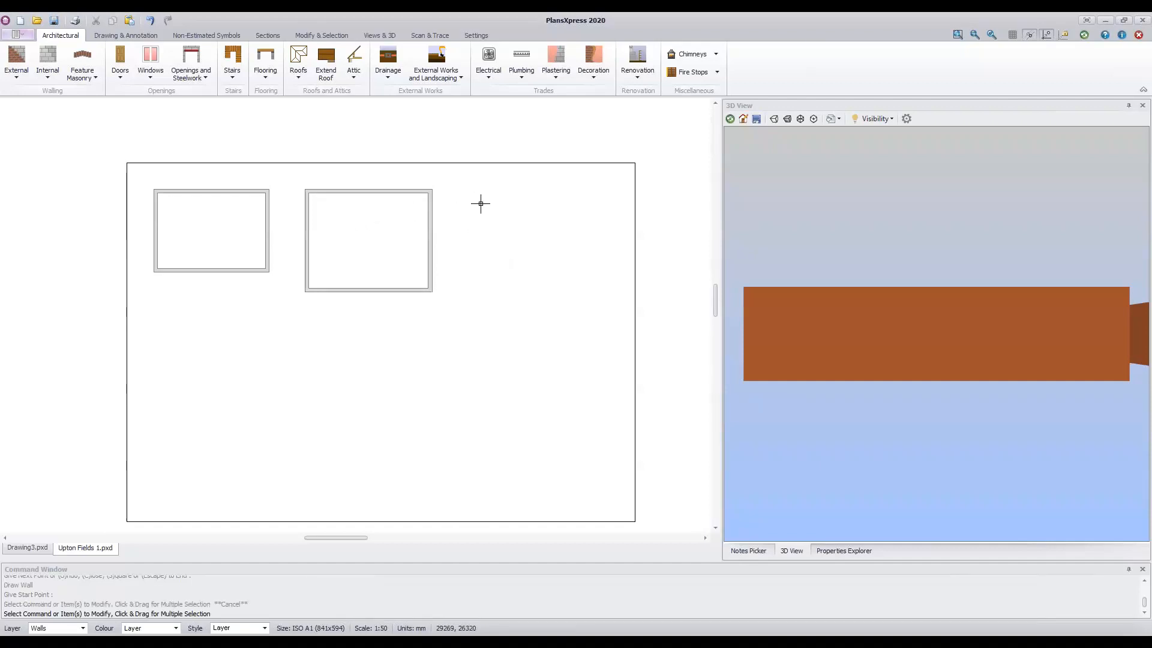
key(Return)
click(458, 194)
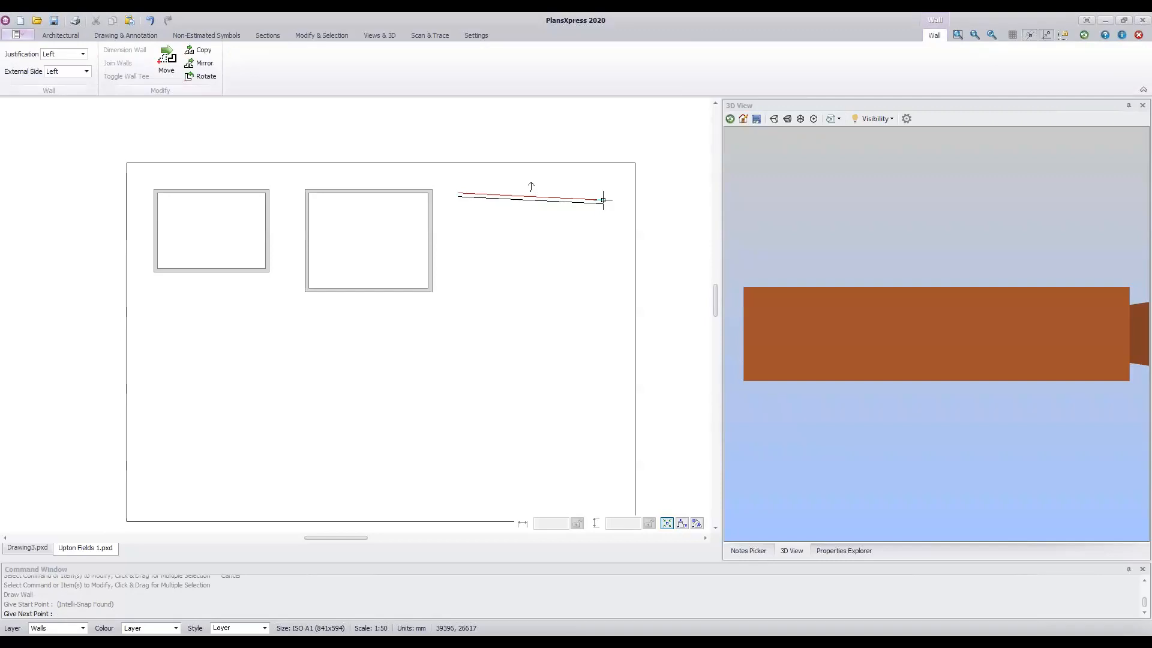
right_click(604, 200)
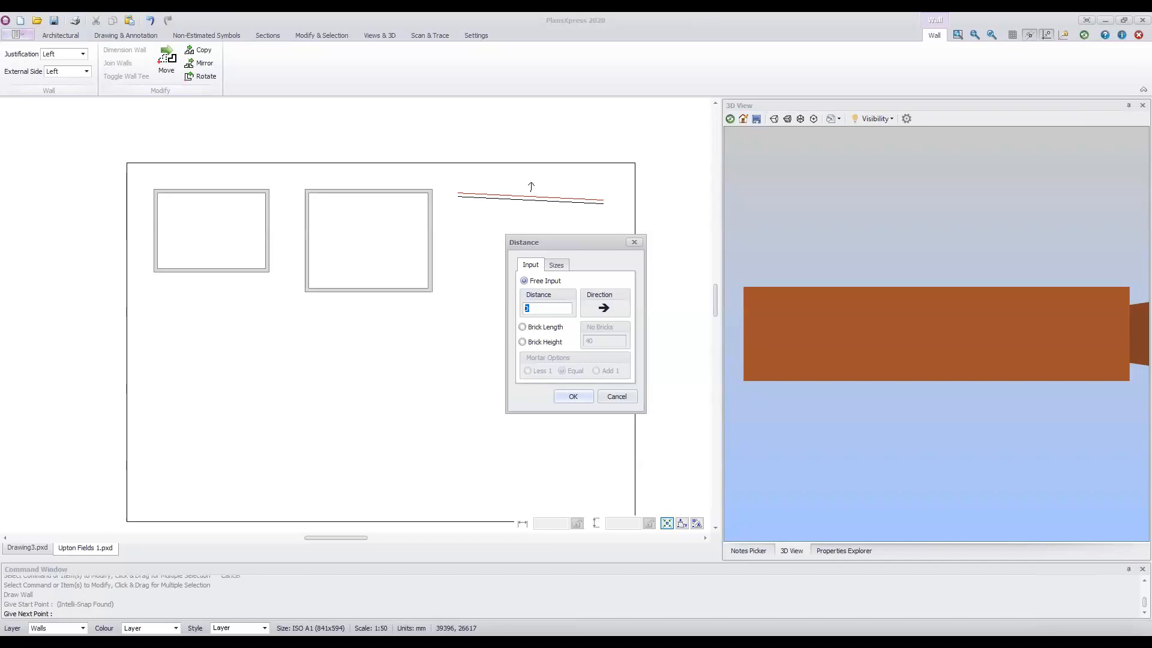
click(630, 394)
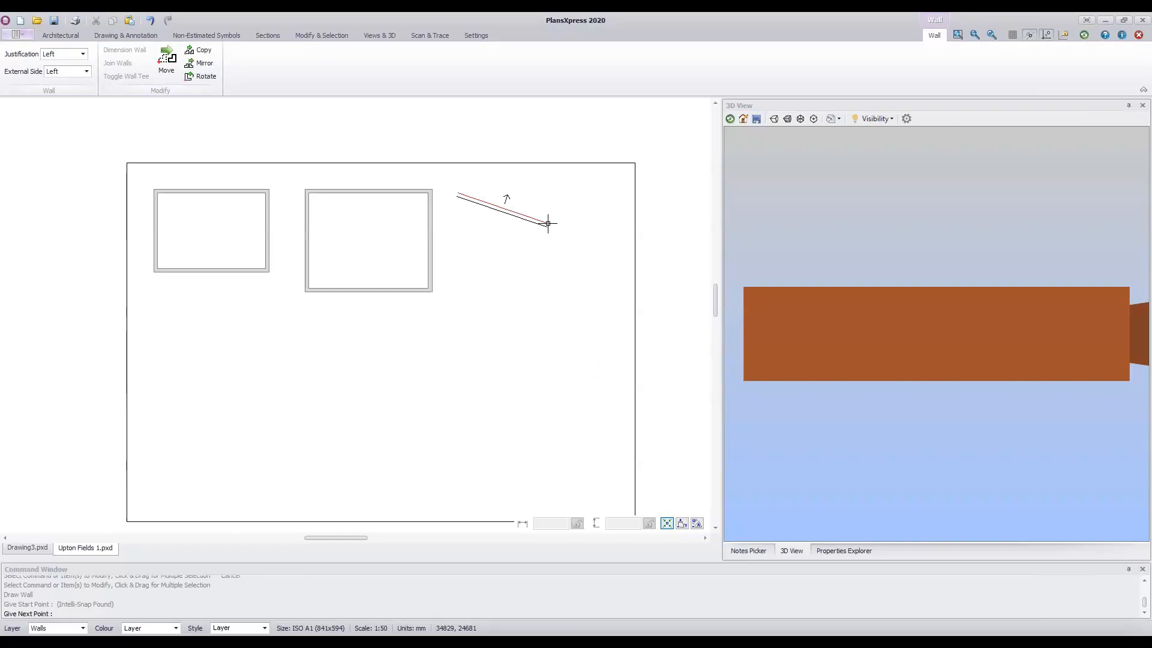
key(Escape)
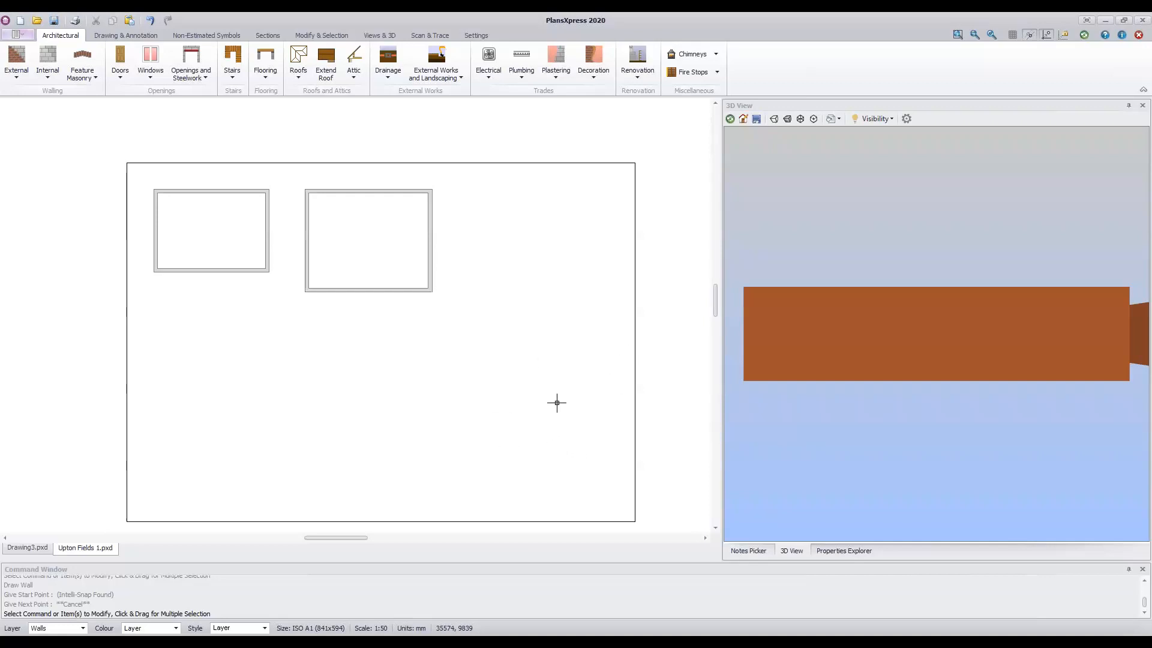
Start a third rectangle near the sheet's lower-right corner and draw its first external wall 8000 mm upwards.
key(Escape)
key(Escape)
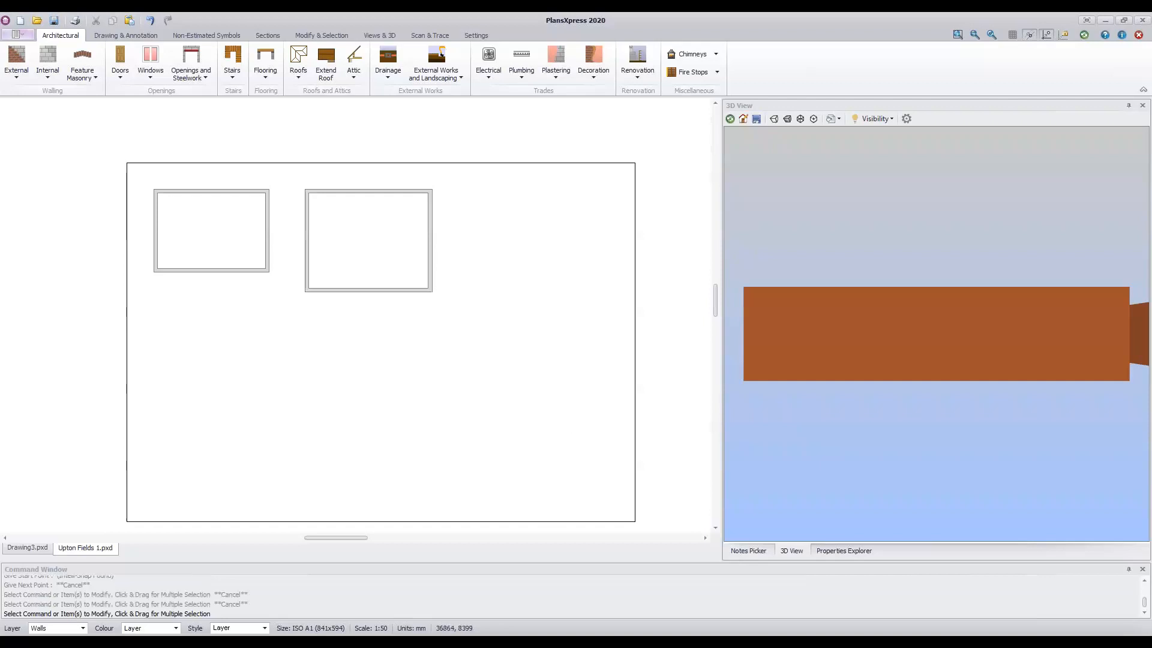
key(Return)
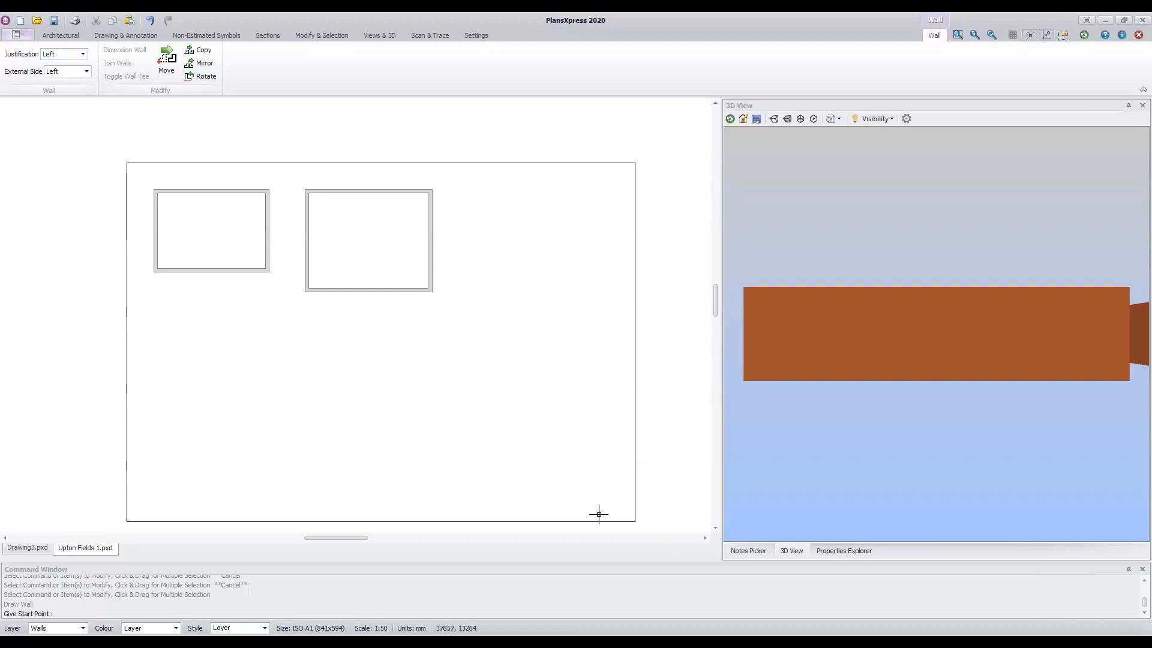
click(603, 482)
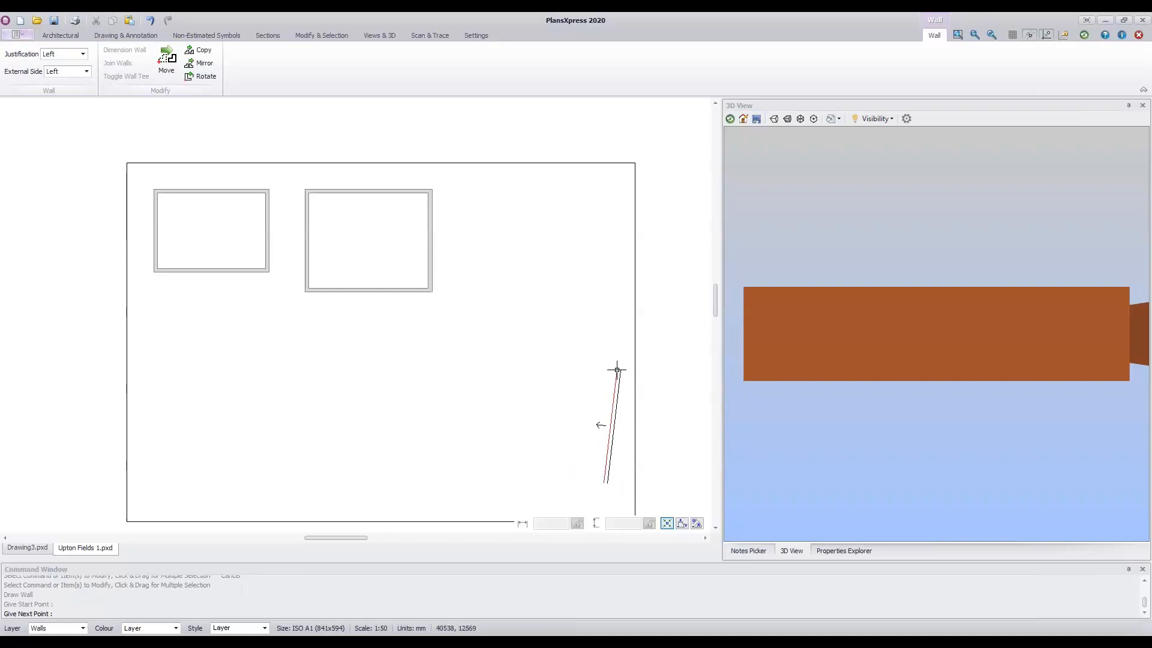
key(Up)
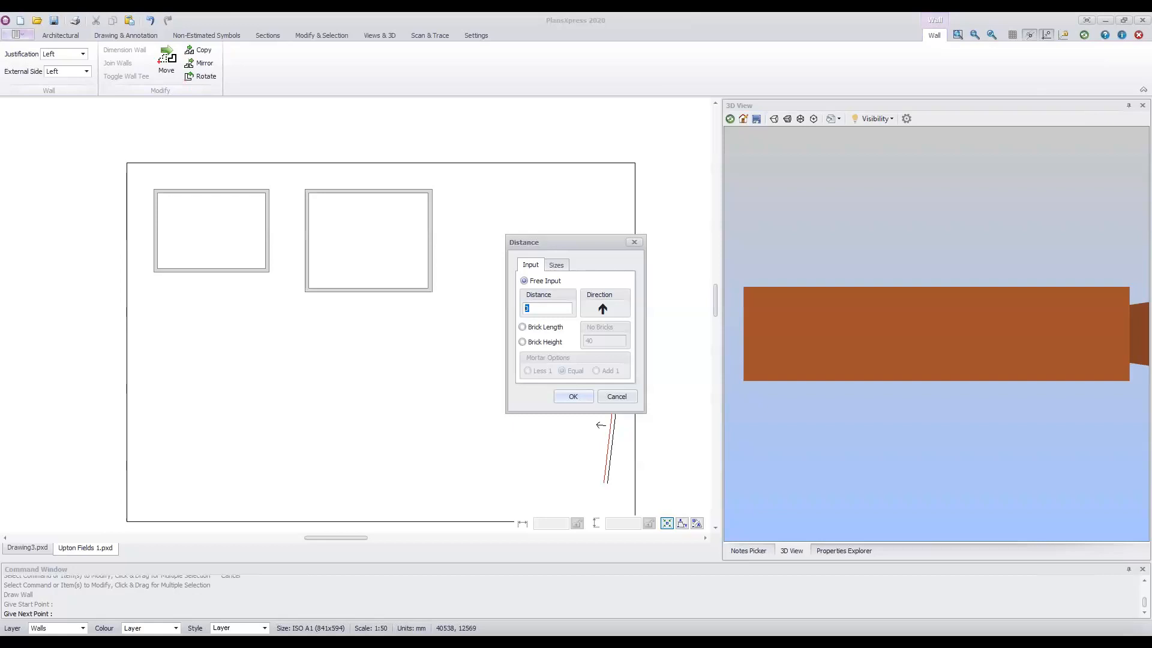
text(8000)
key(Return)
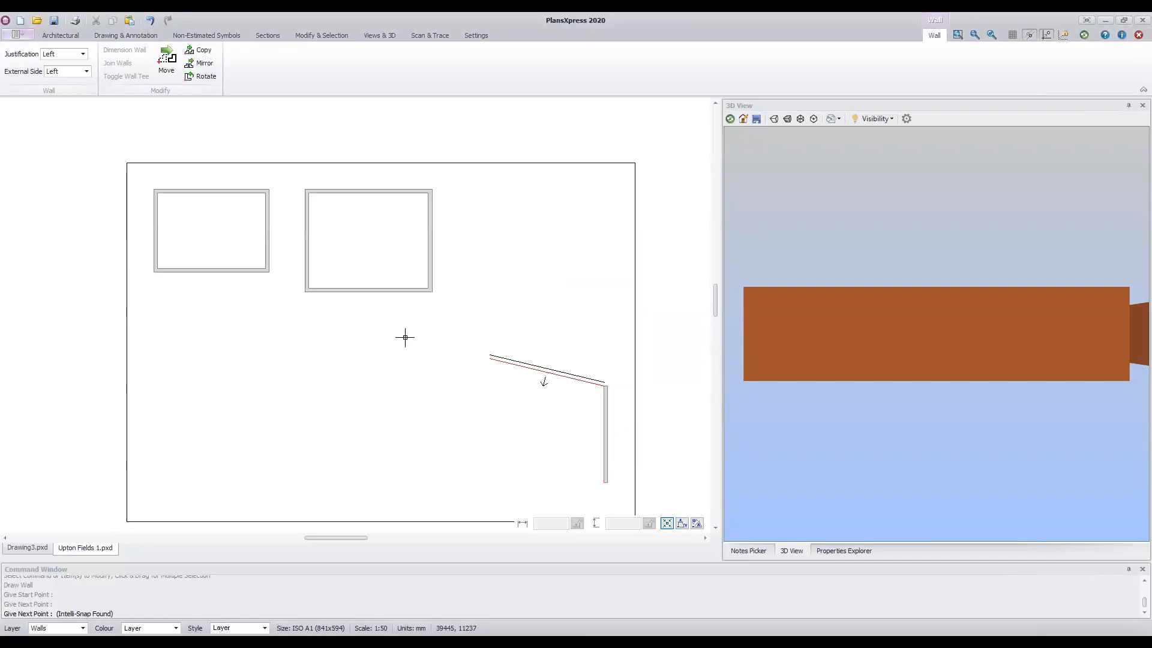
Draw the third rectangle's upper wall 10000 mm towards the left and complete the shape with the Square option.
key(space)
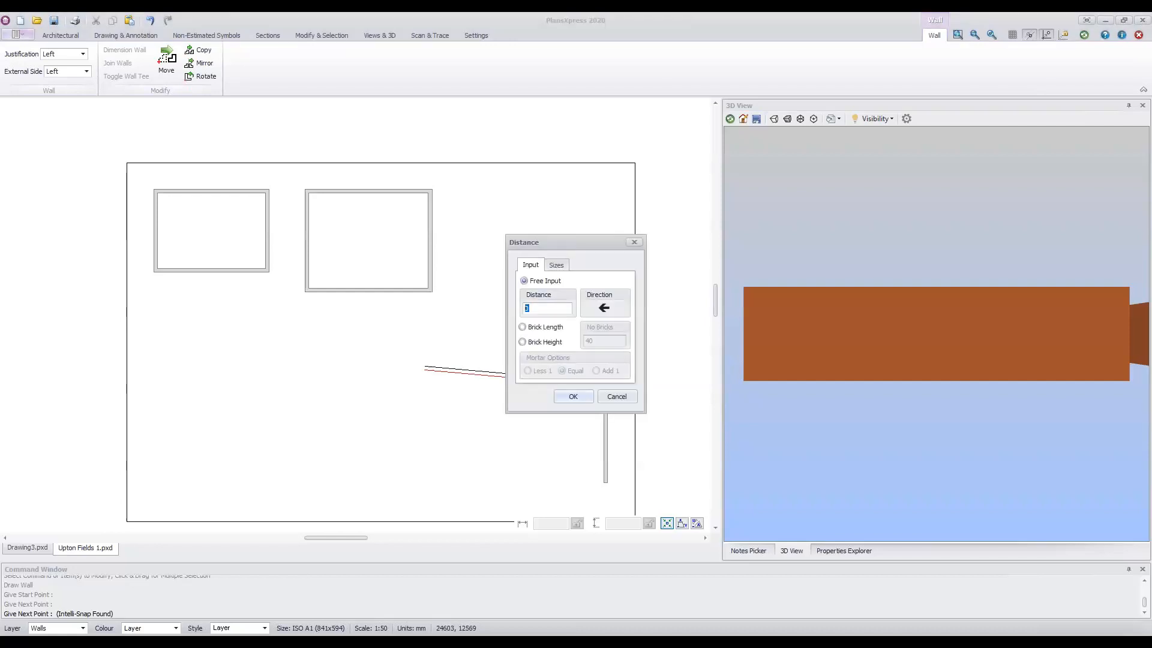
text(10000)
key(Return)
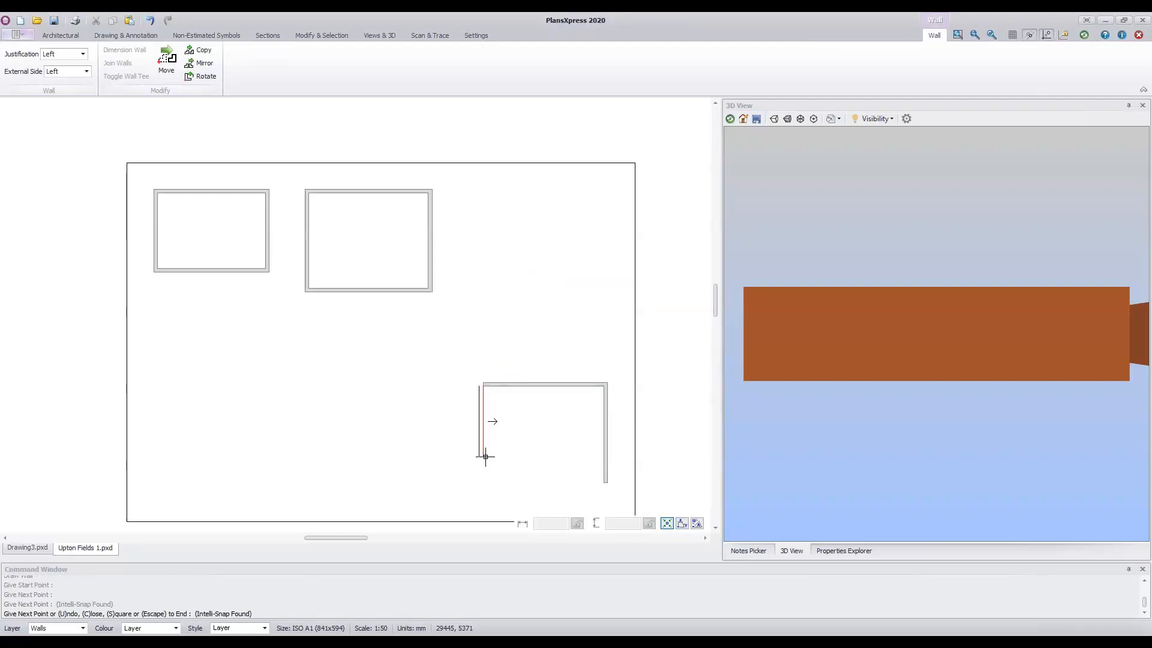
key(s)
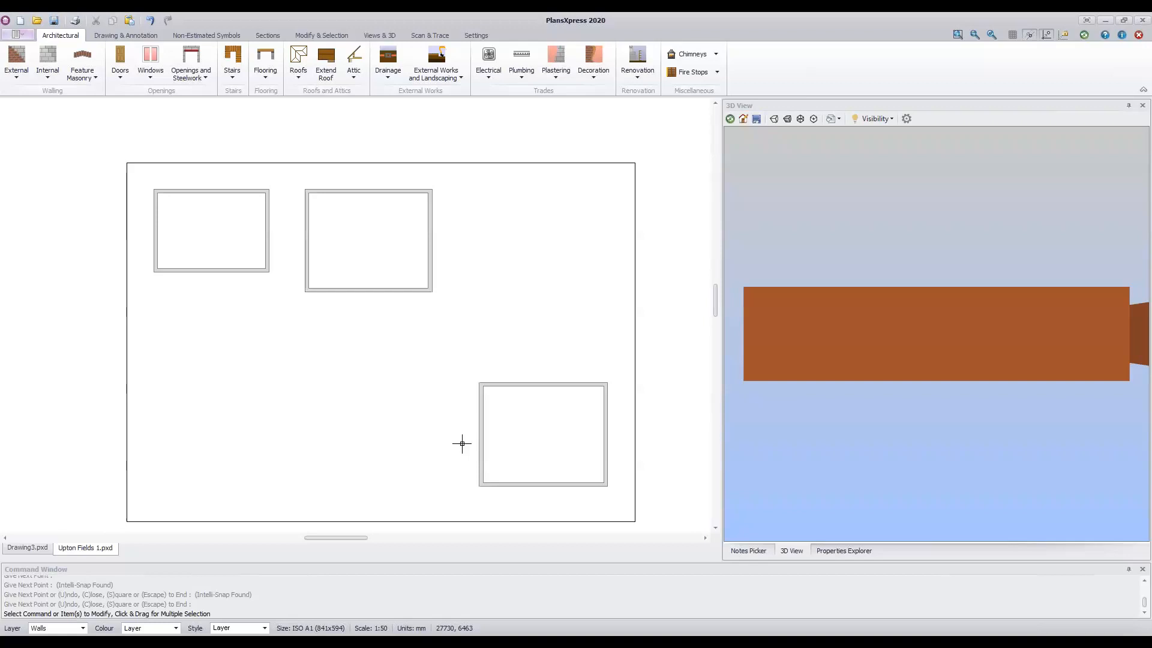
Undo and redo the third rectangle's Square completion twice.
click(151, 21)
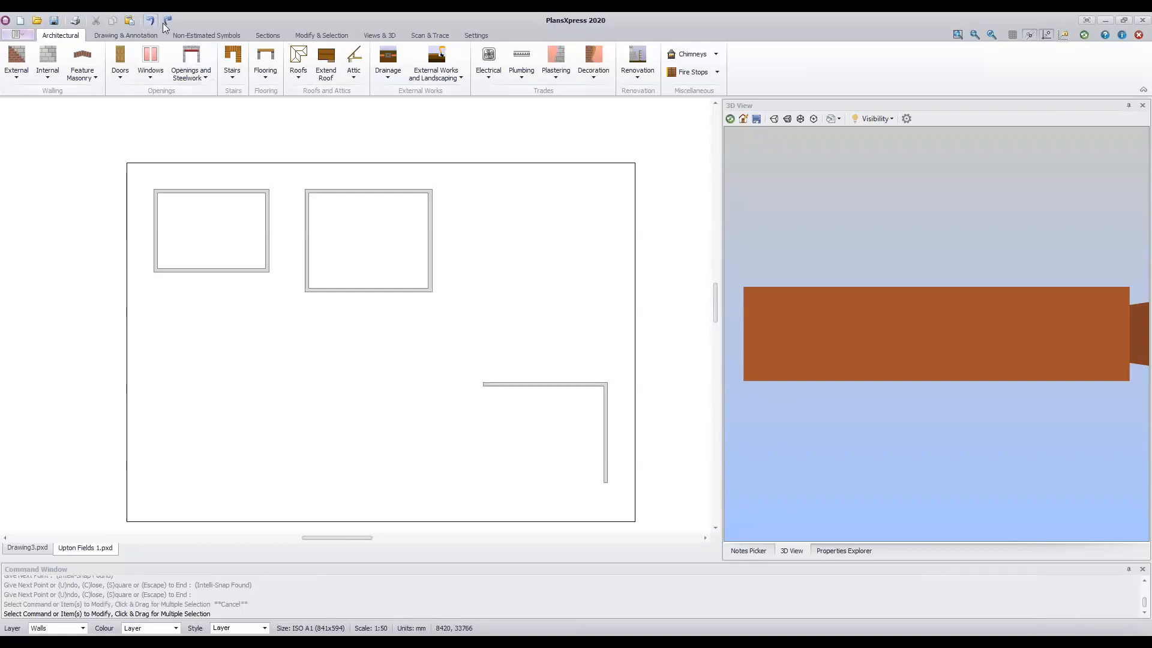
click(166, 23)
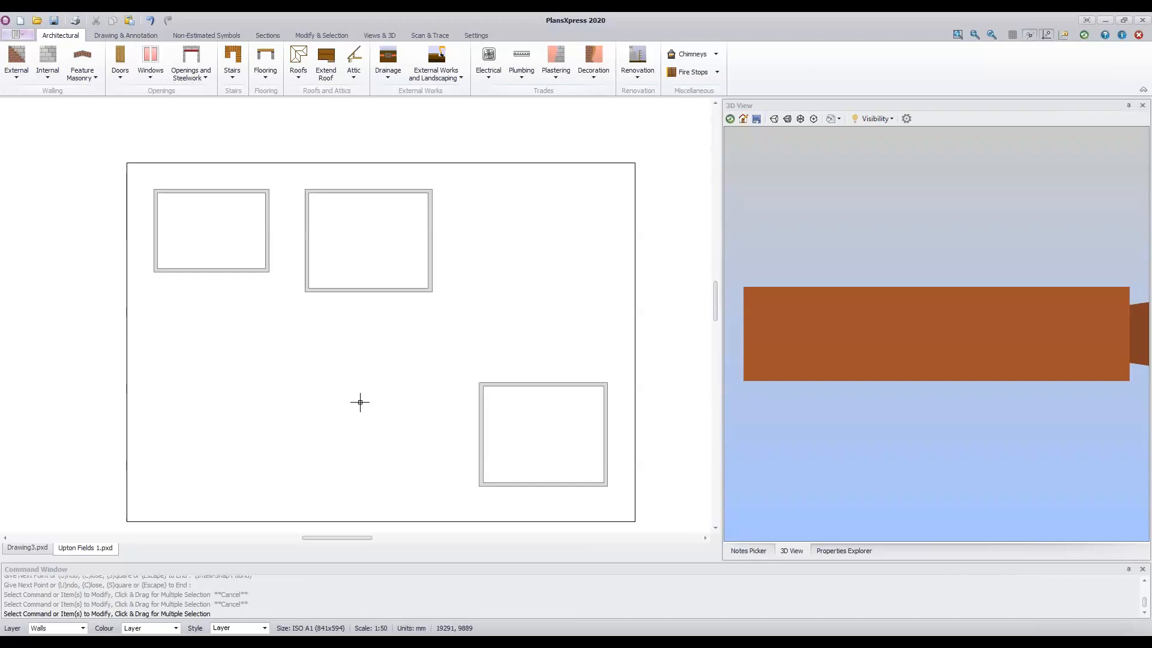
key(ctrl+z)
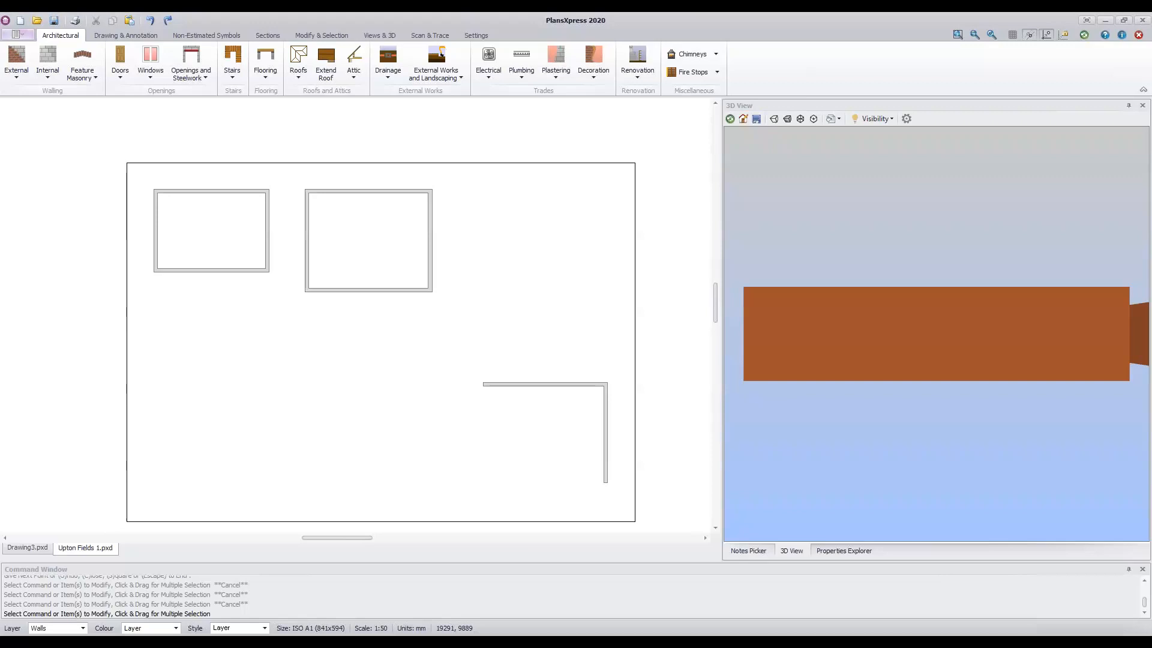
key(ctrl+y)
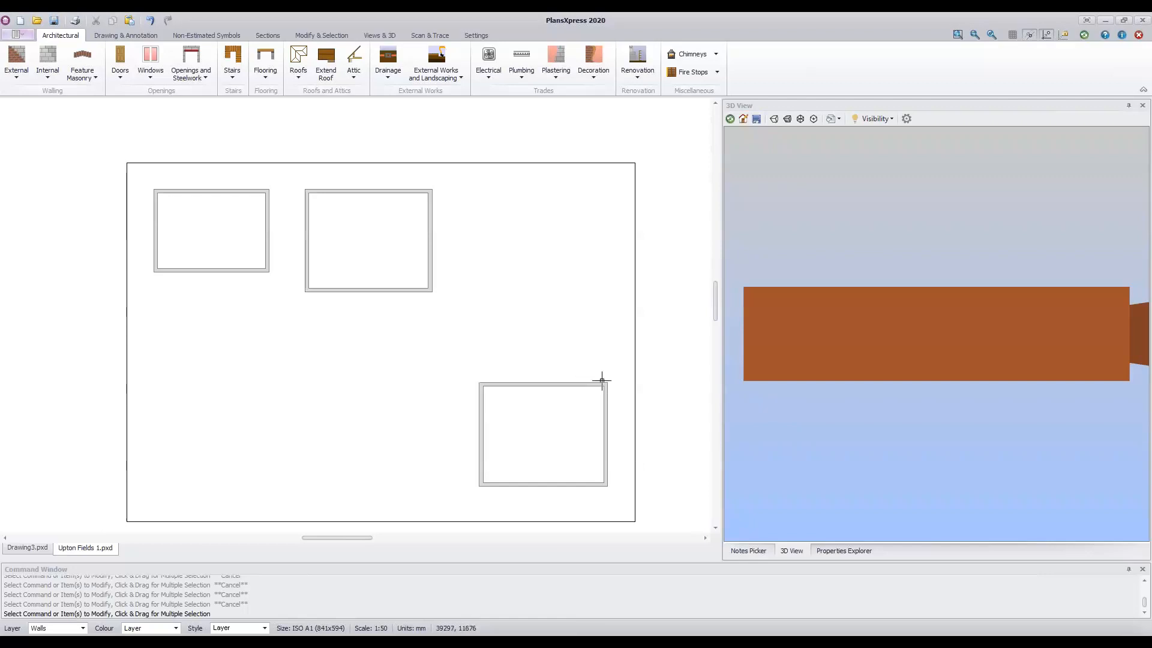
Start a wall 3000 mm above the third rectangle's upper-right corner and draw it 6000 mm upwards.
mouse_move(602, 379)
key(Return)
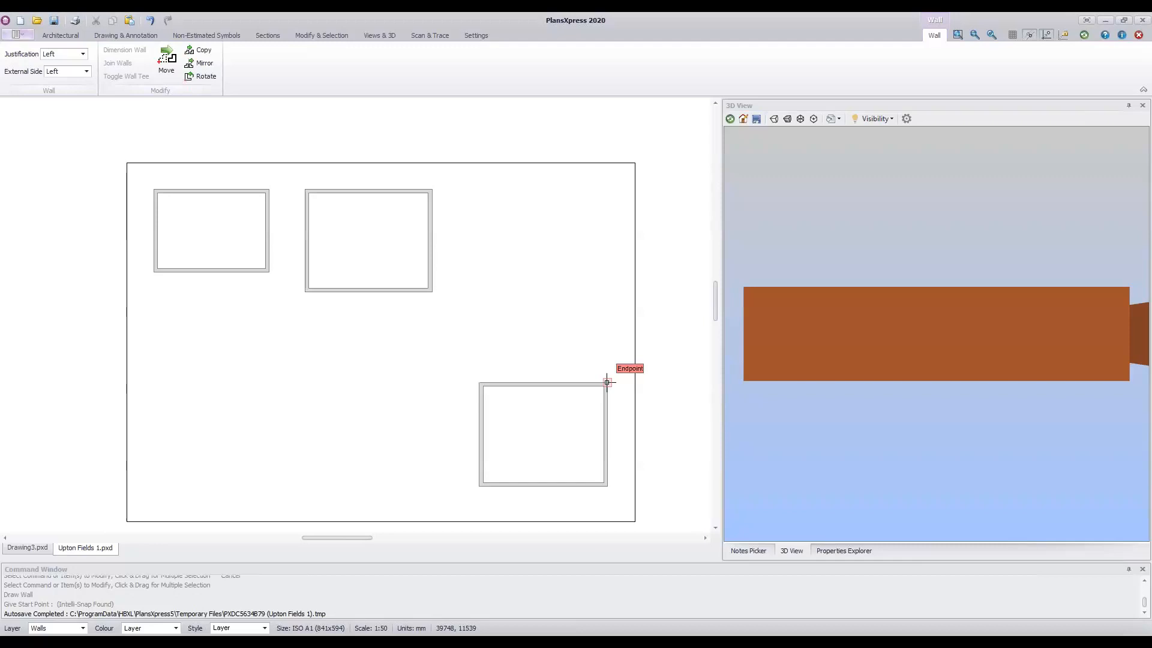
click(607, 382)
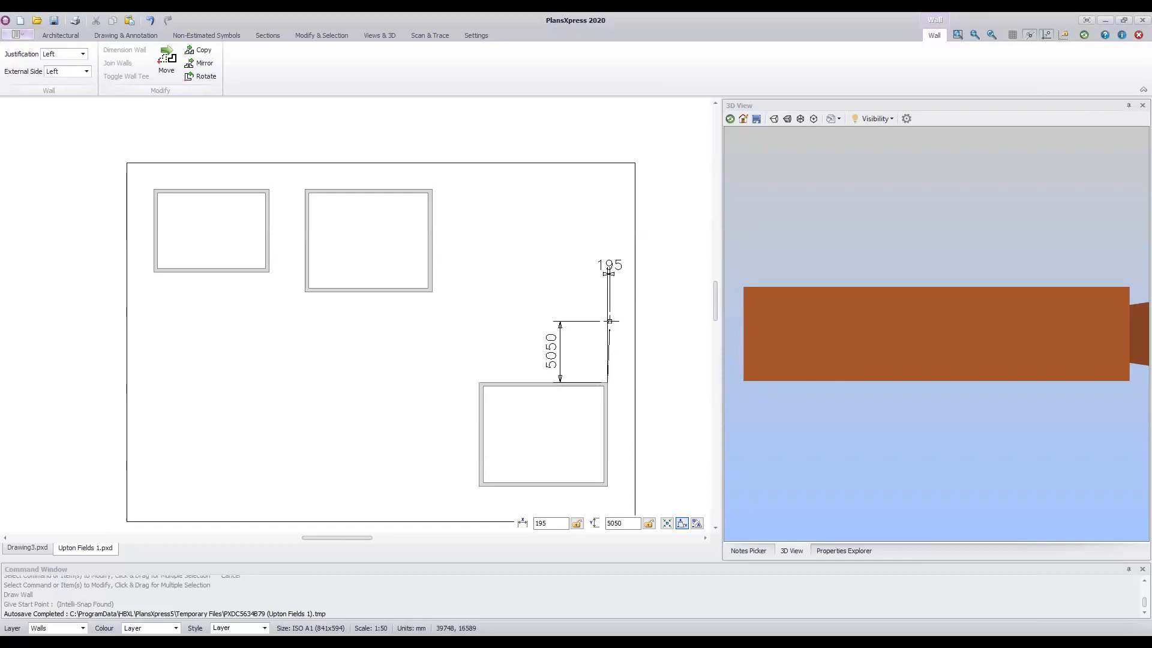
key(Up)
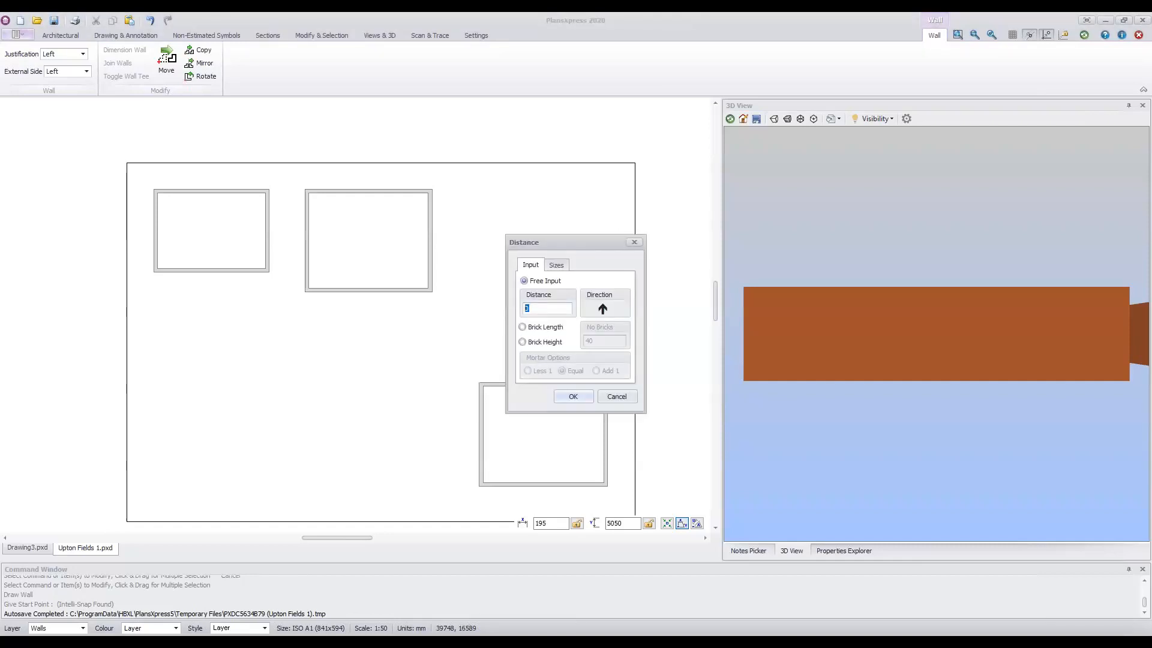
text(3000)
click(573, 397)
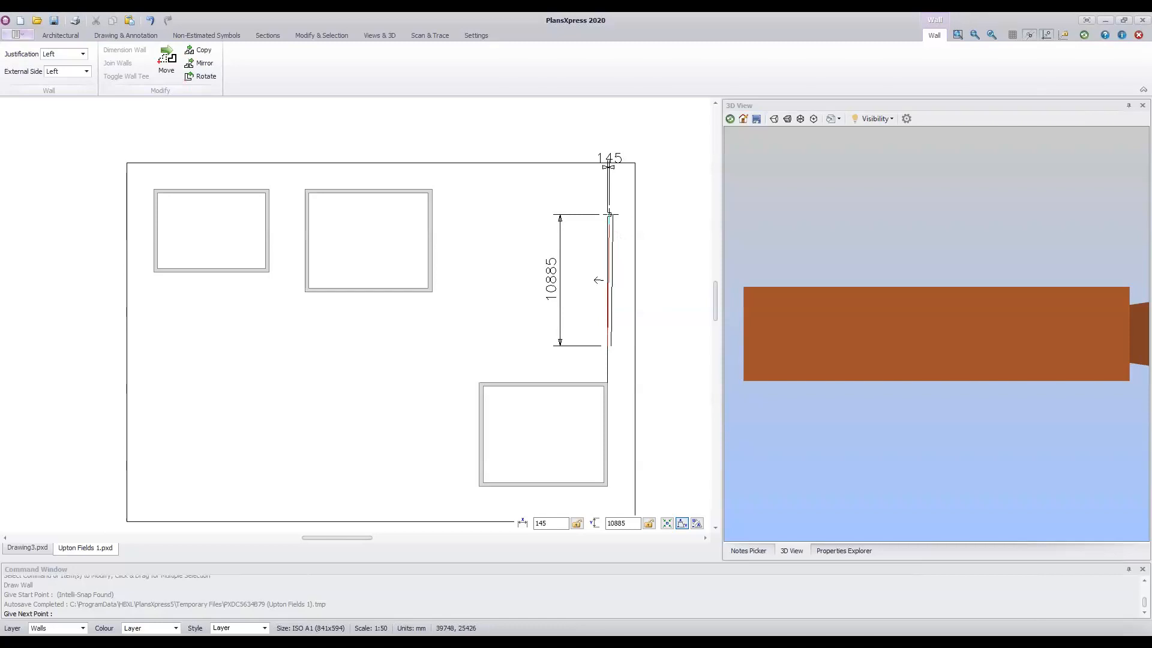
key(space)
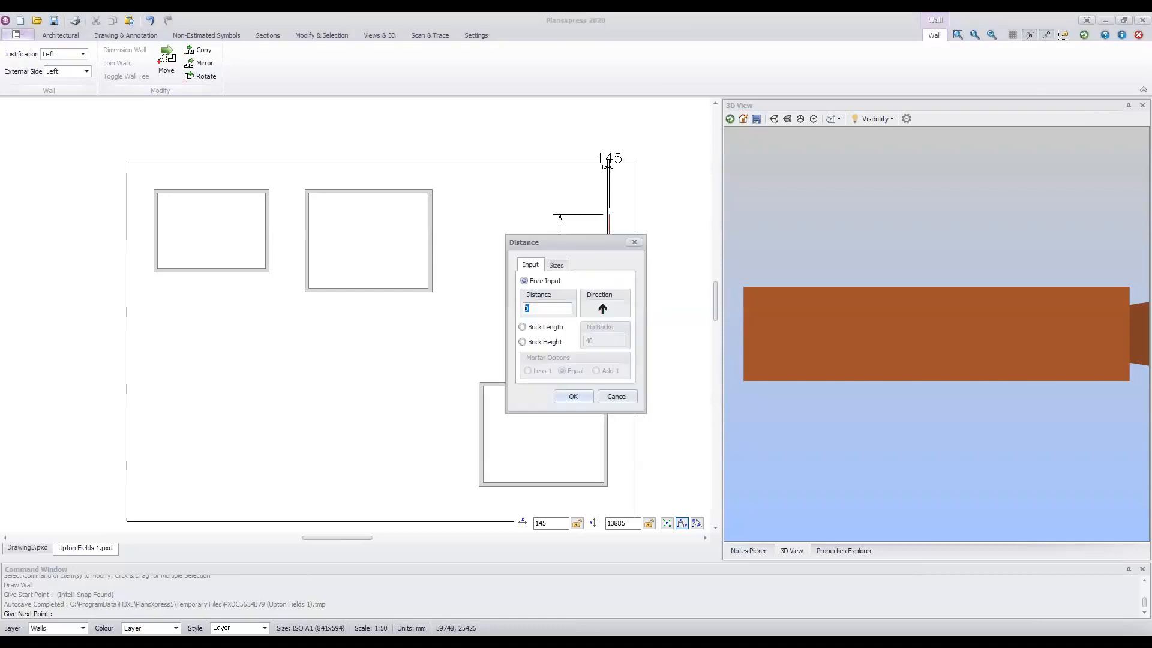
text(6000)
click(572, 398)
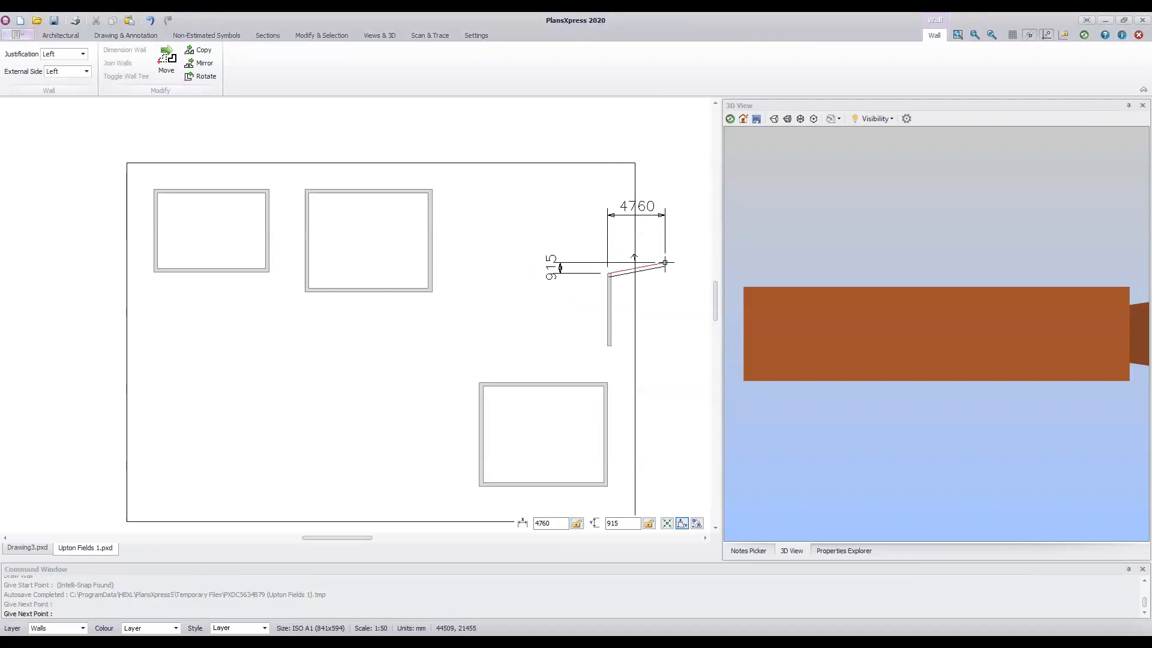
Draw the small fourth rectangle's upper wall 3000 mm towards the right and complete the shape with the Square option.
click(665, 262)
text(3)
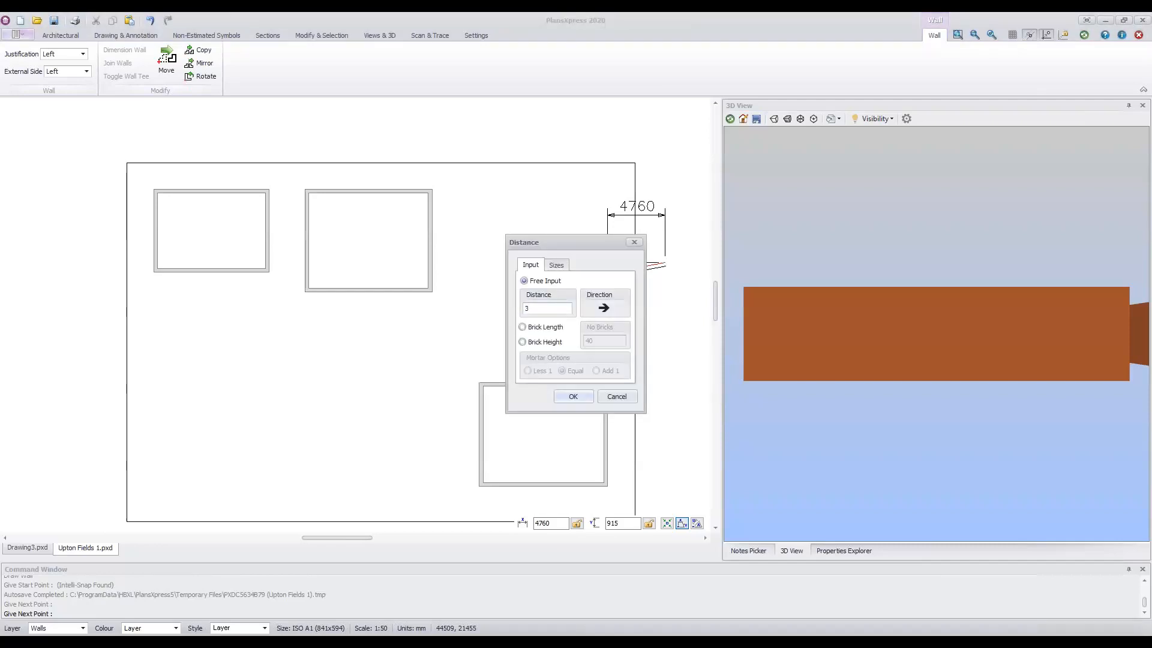
text(000)
click(573, 397)
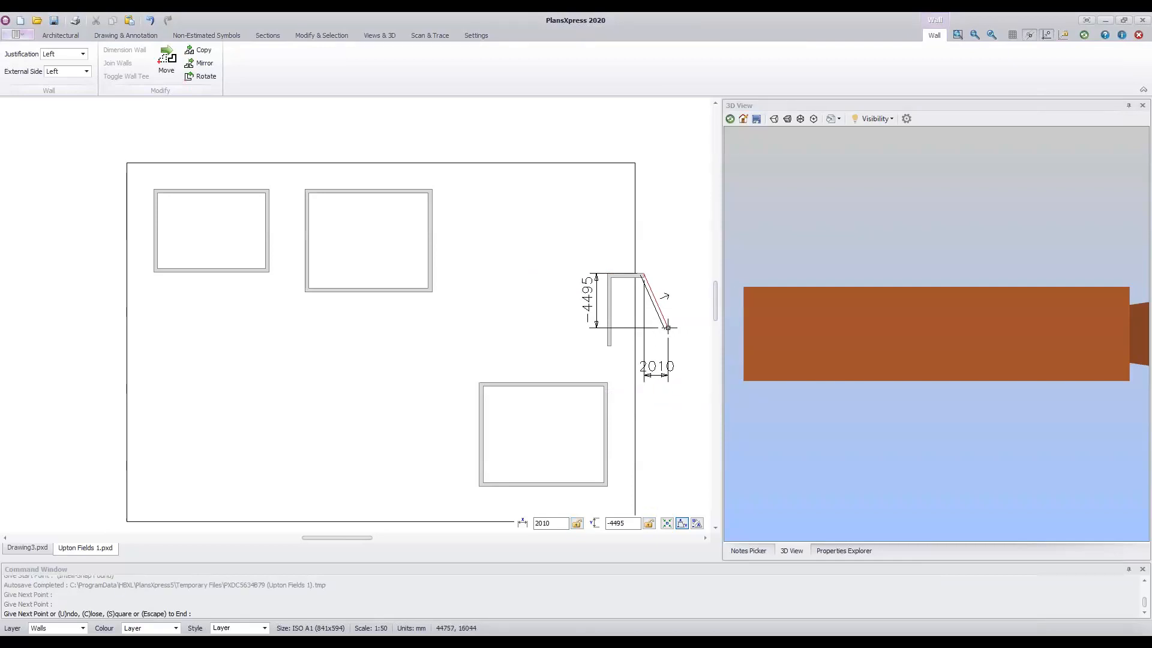
key(Escape)
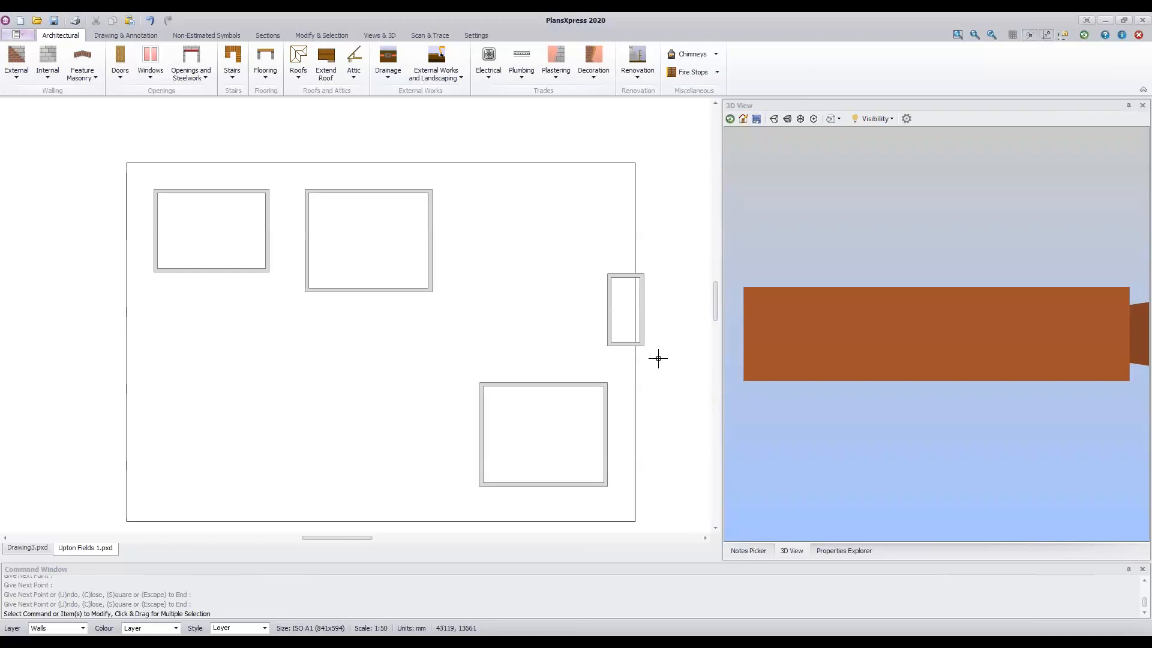
Undo the small rectangle's Square completion and redraw its two missing walls between the open wall ends.
click(150, 20)
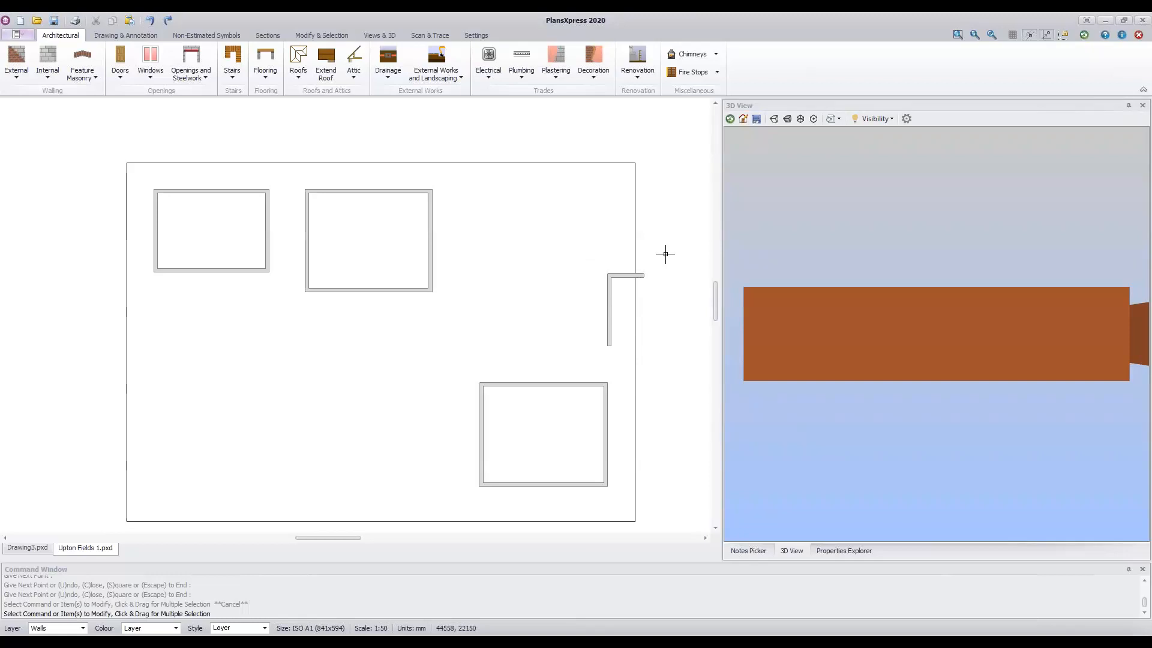
key(Escape)
key(Escape)
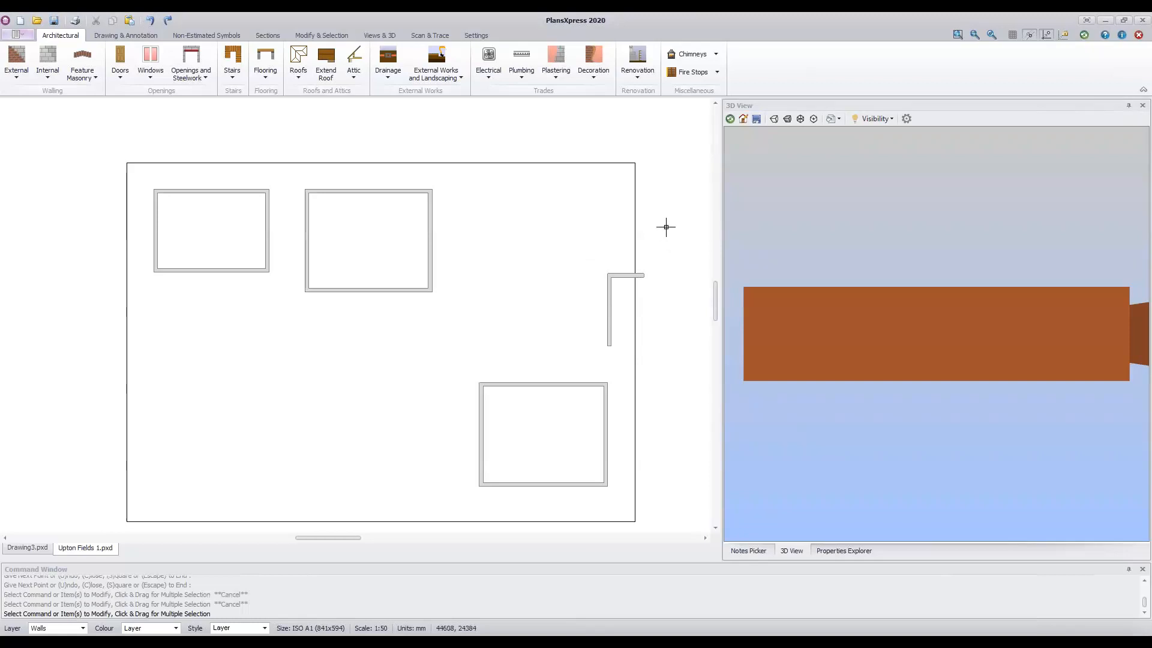
key(Return)
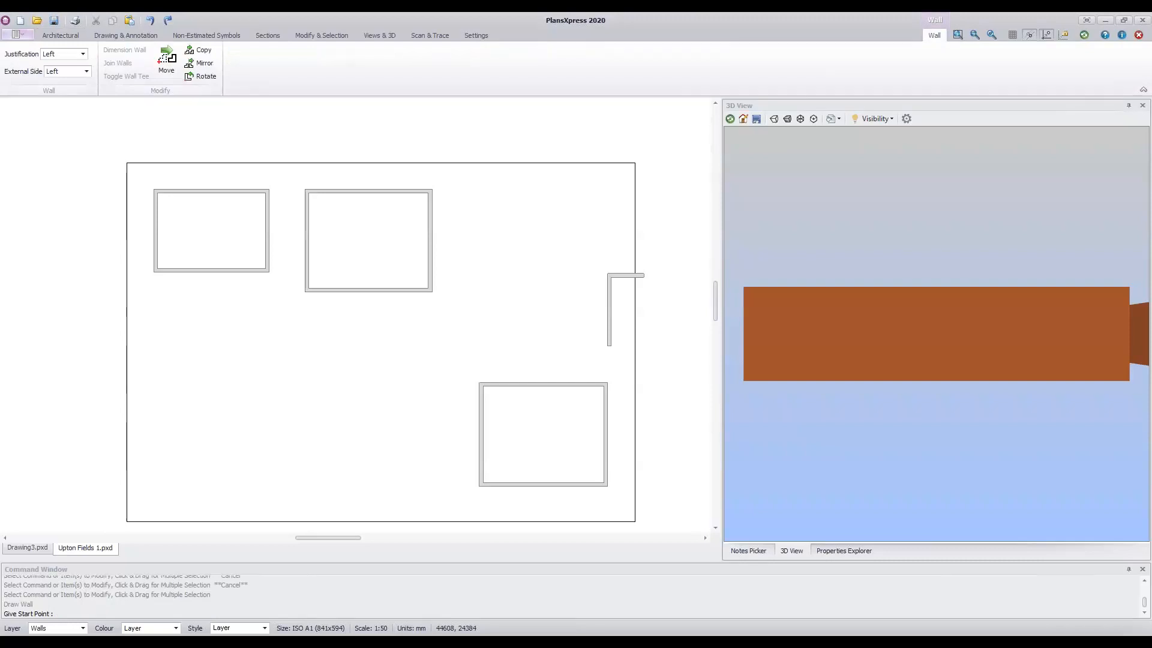
click(644, 278)
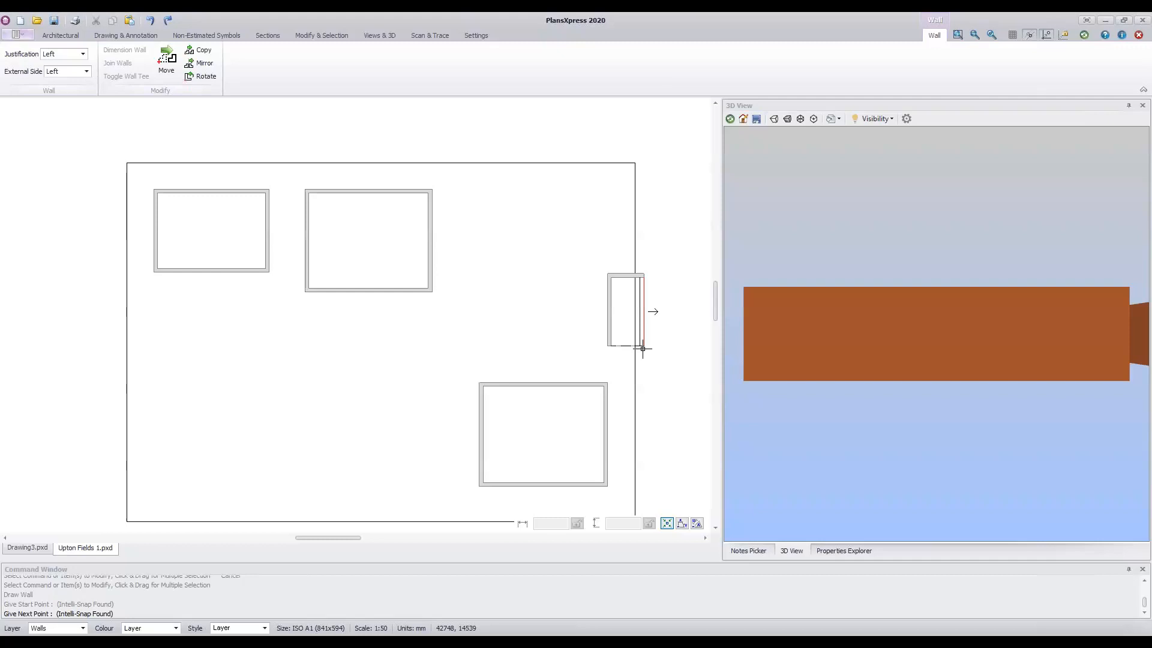
click(642, 348)
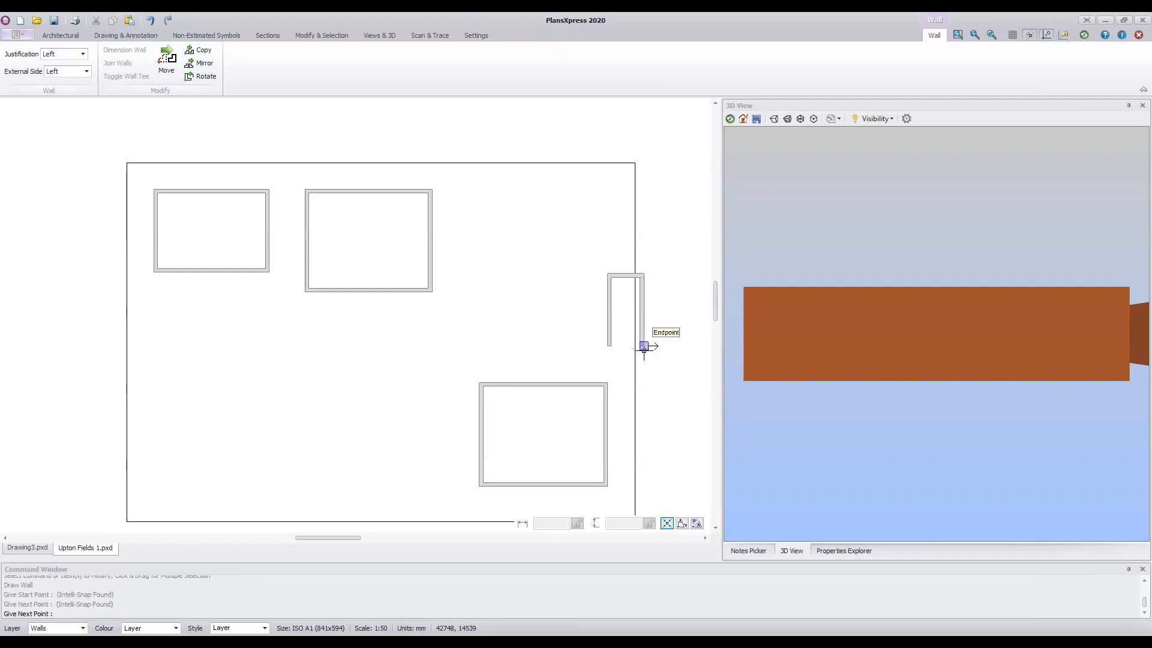
click(608, 347)
key(Escape)
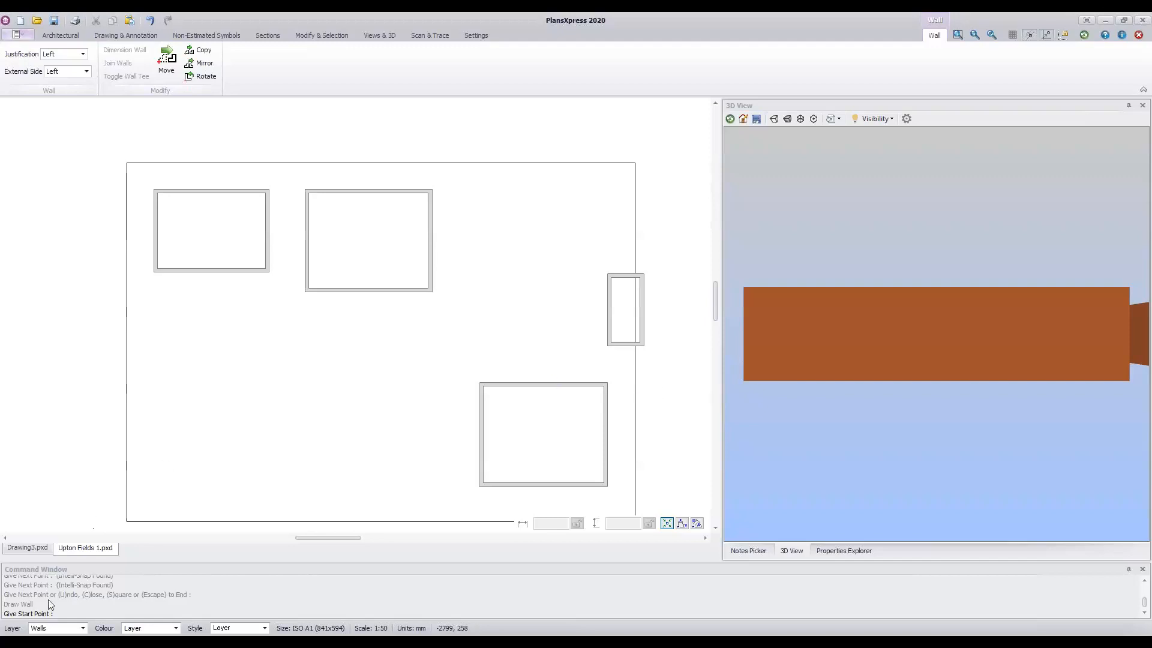
key(Escape)
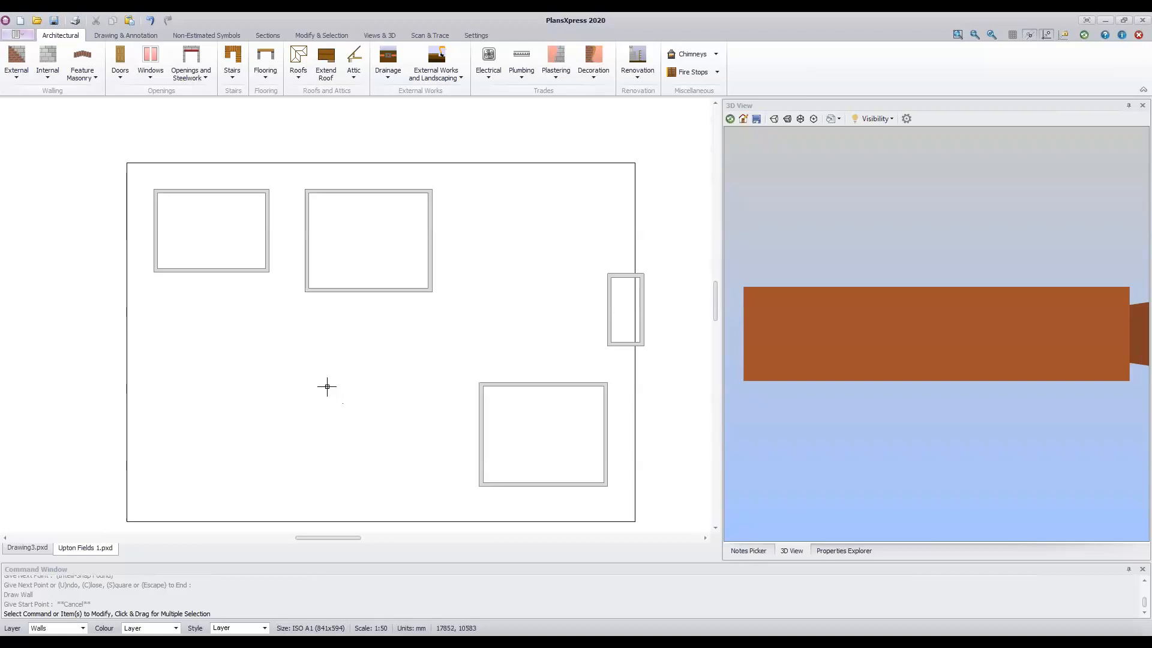
Select the walls of all four rectangles with a selection window and delete them.
drag(101, 137, 356, 361)
drag(539, 454, 687, 514)
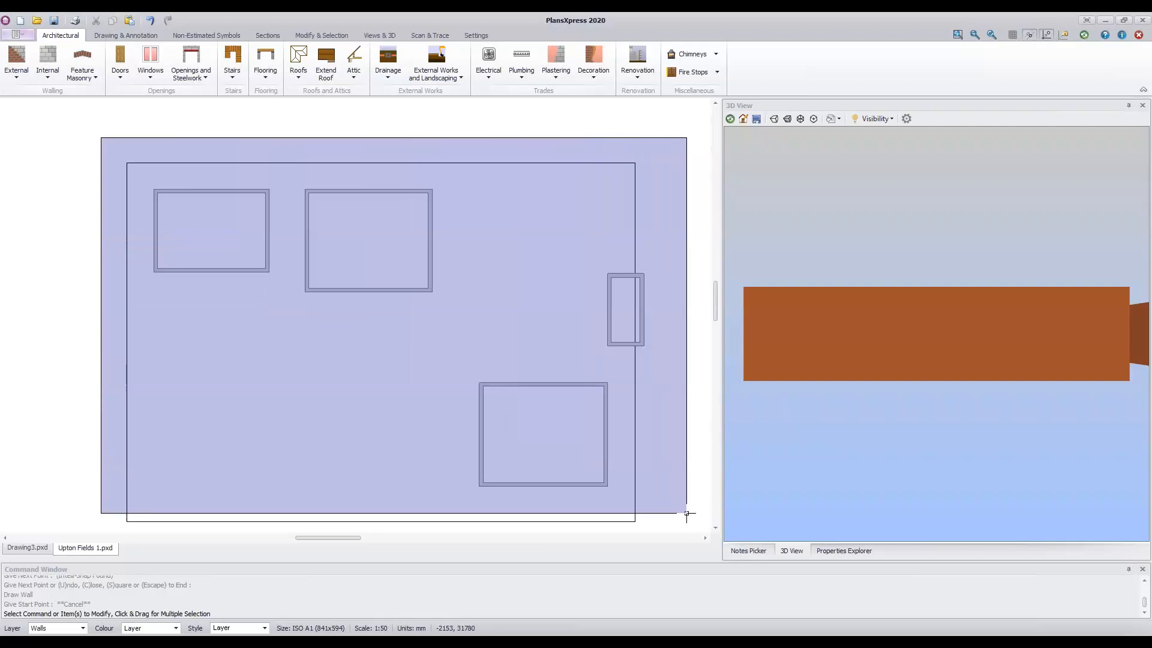
drag(686, 514, 686, 514)
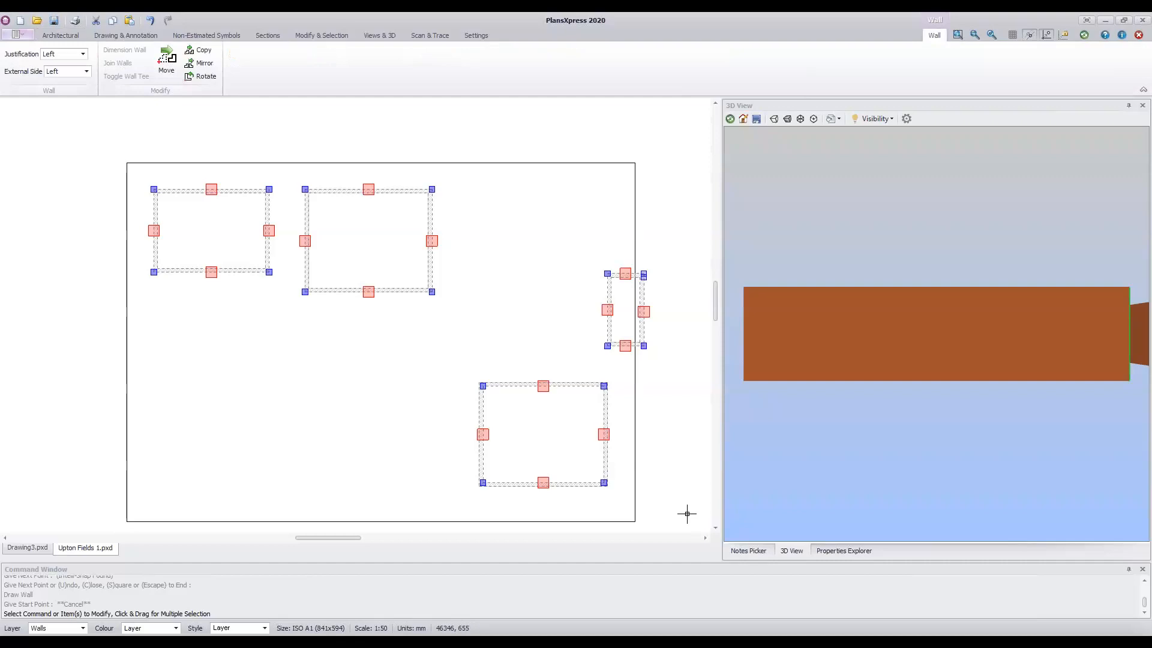
key(Delete)
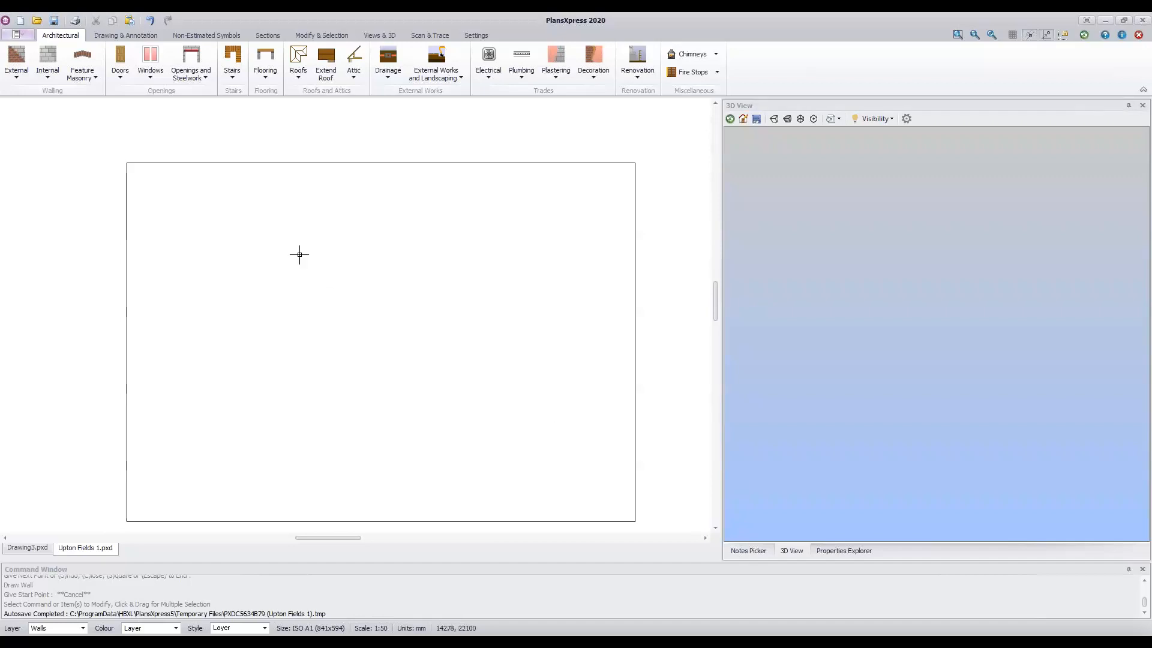
Place a horizontal construction line just below the sheet's upper edge and a vertical one just inside its left edge.
click(123, 34)
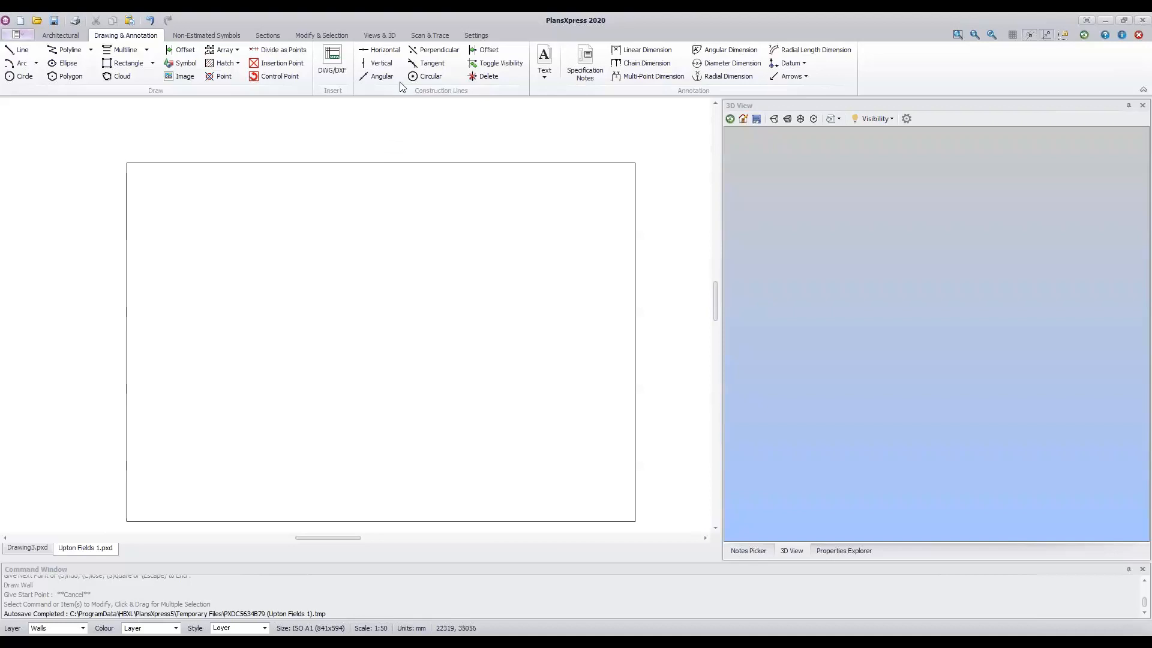
click(389, 52)
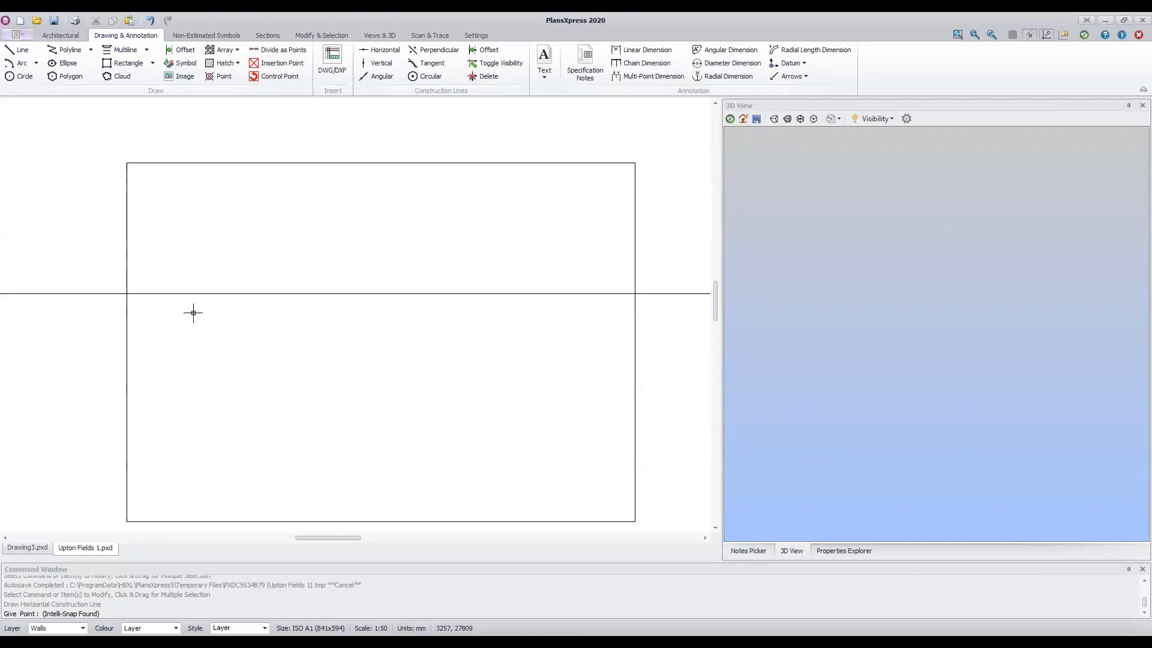
click(201, 182)
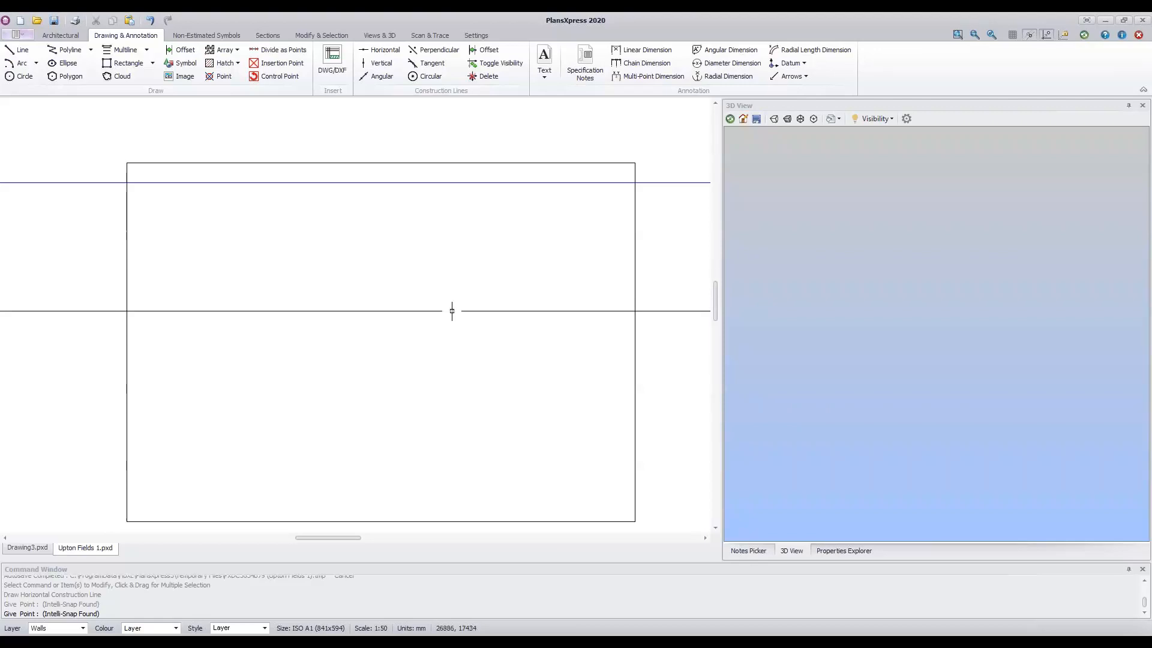
click(386, 65)
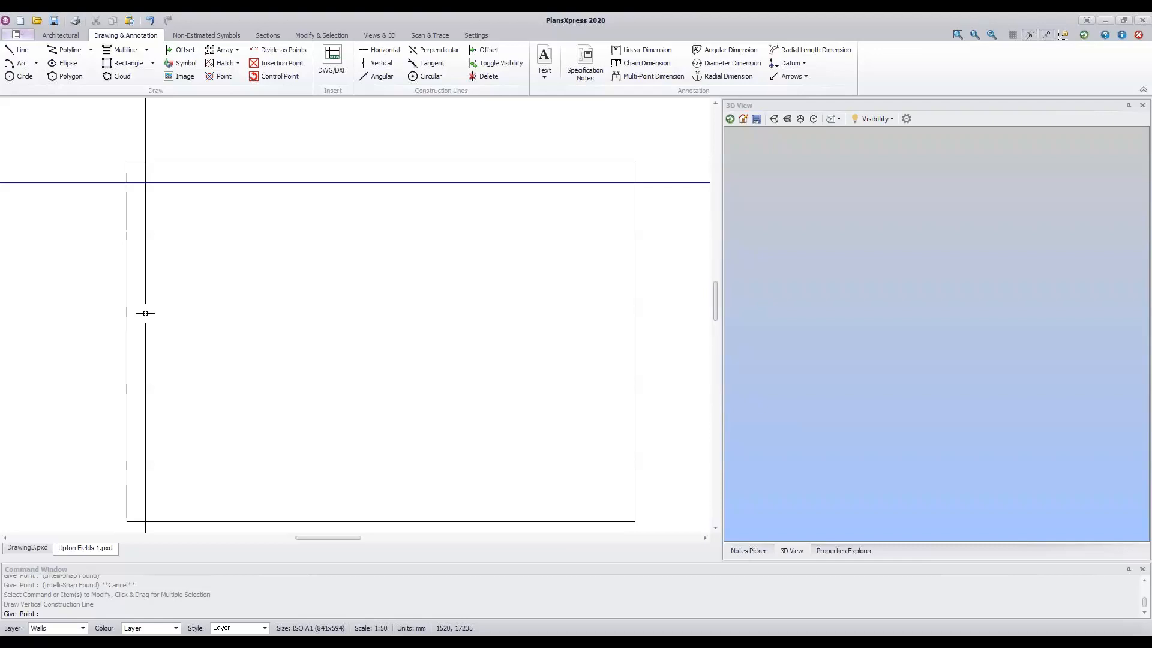
click(145, 313)
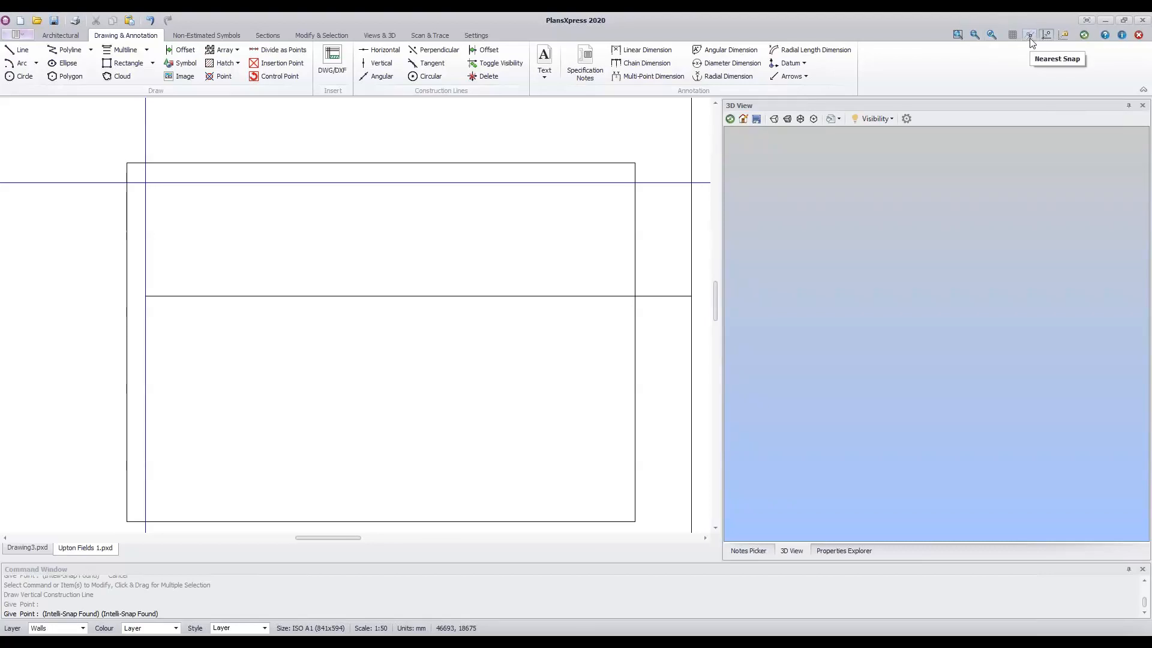
Using Nearest Snap, place a second vertical construction line 4330 mm to the right of the first one.
click(1029, 36)
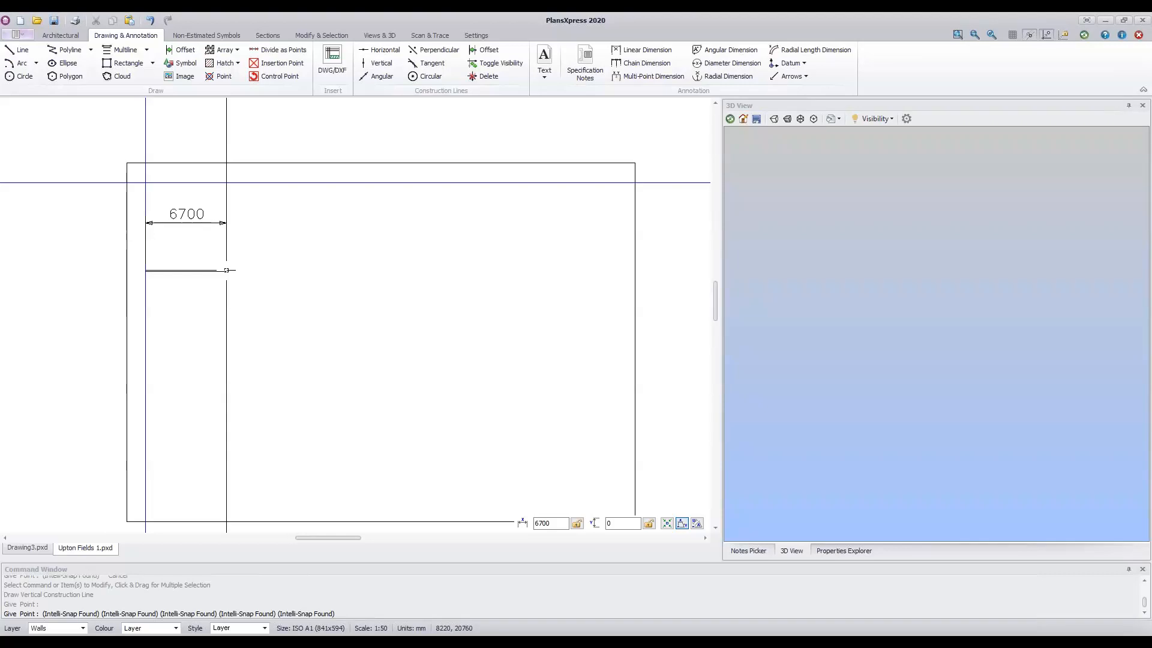
key(d)
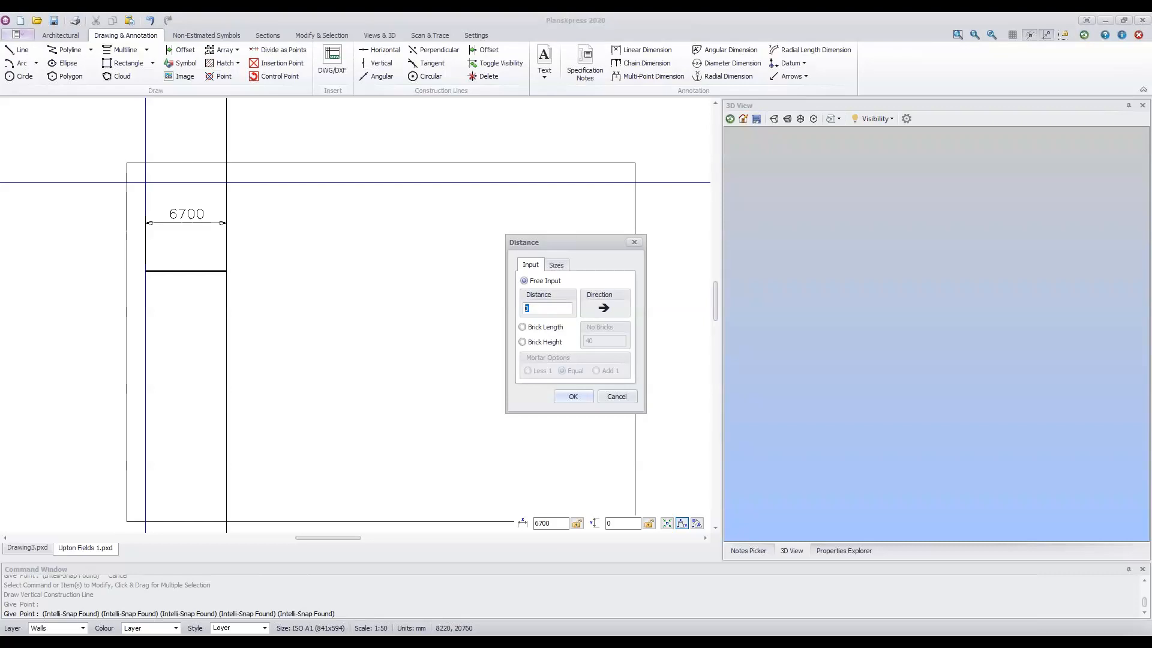
text(433)
click(573, 397)
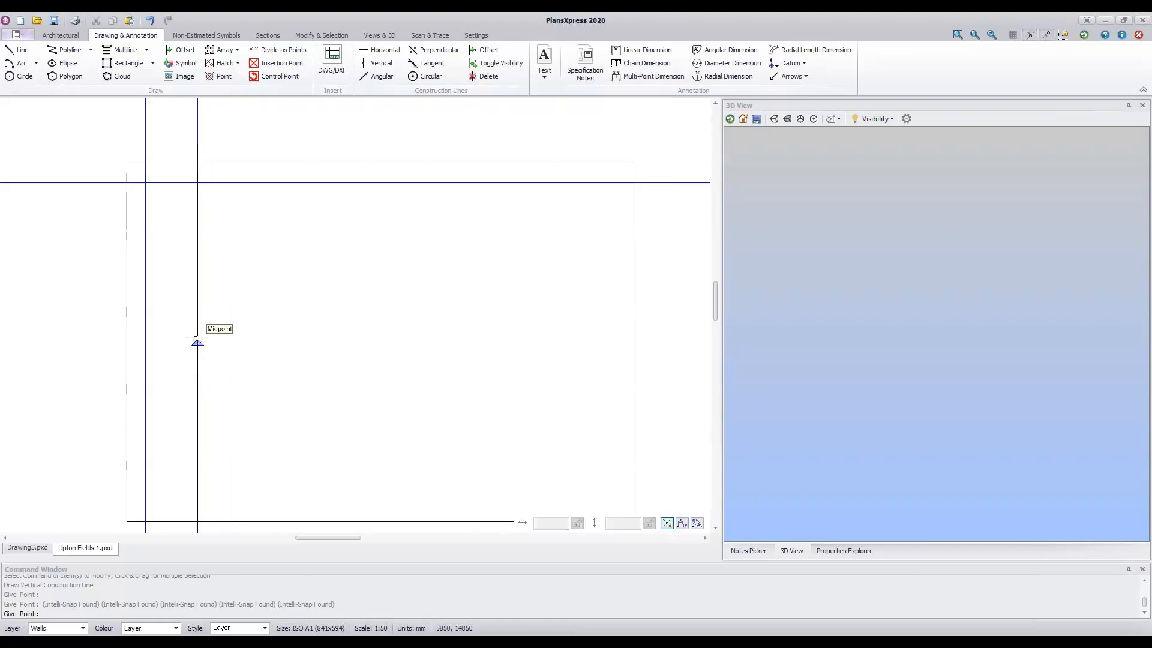
Place a third vertical construction line 1670 mm to the right of the second one.
click(145, 271)
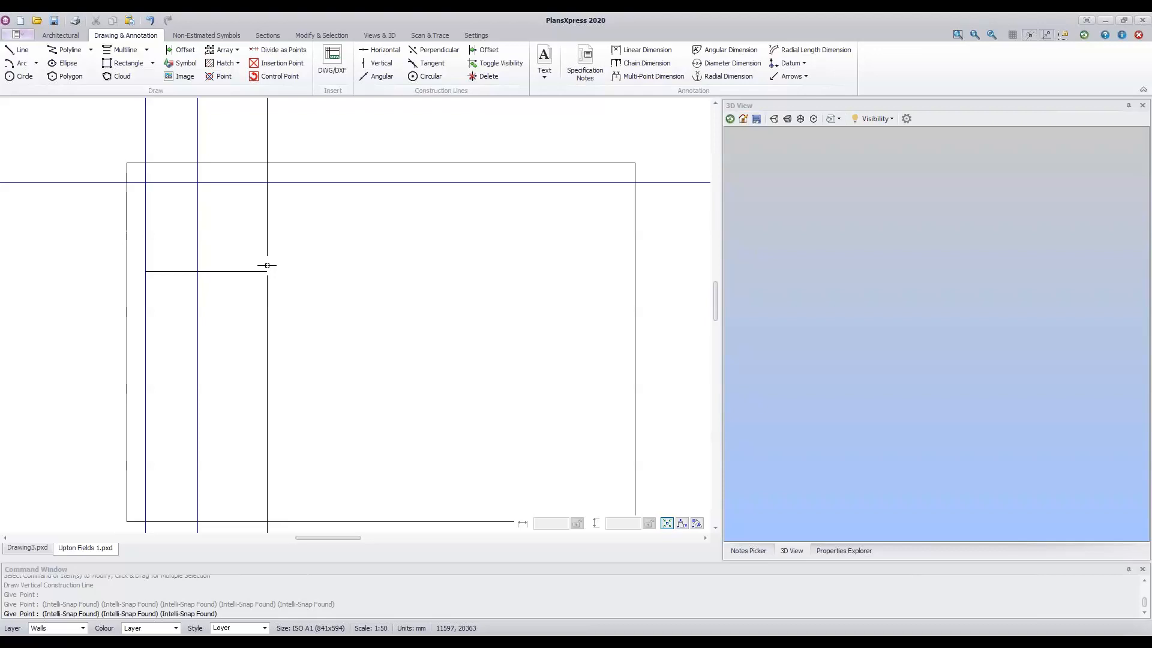
click(197, 290)
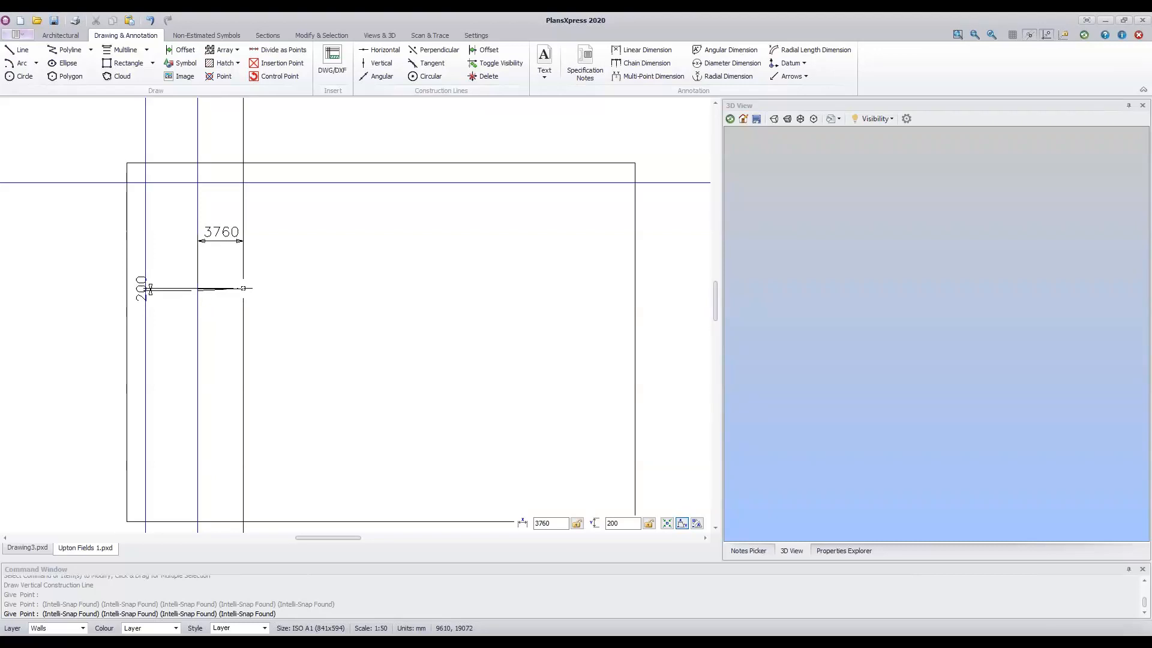
key(d)
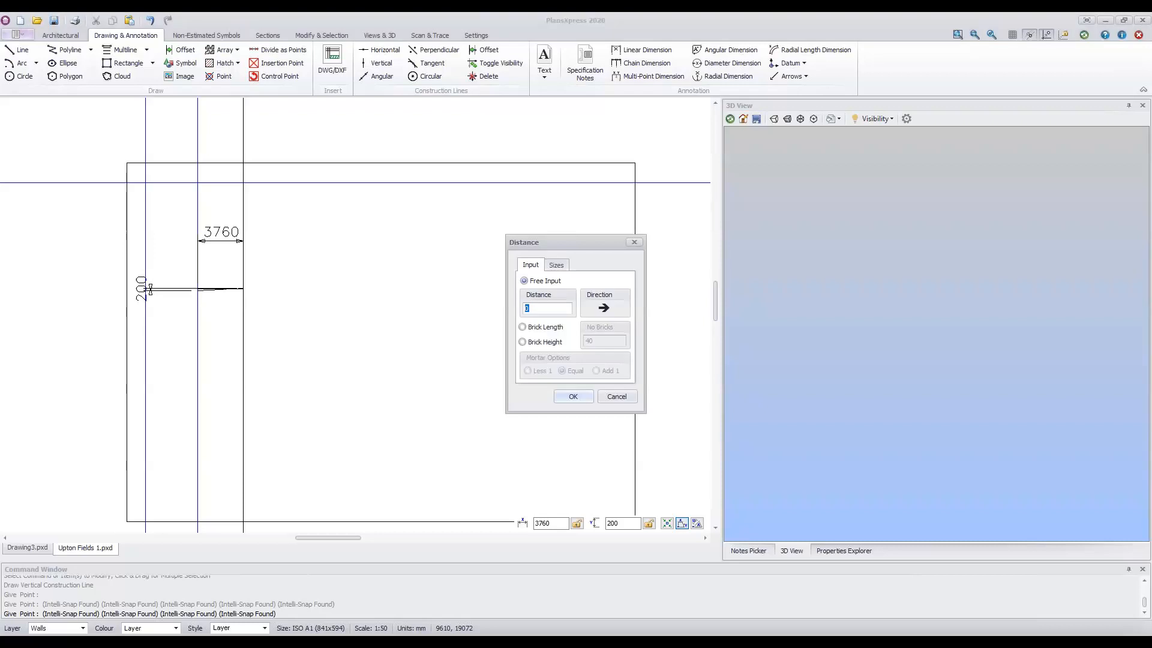
text(1670)
click(581, 398)
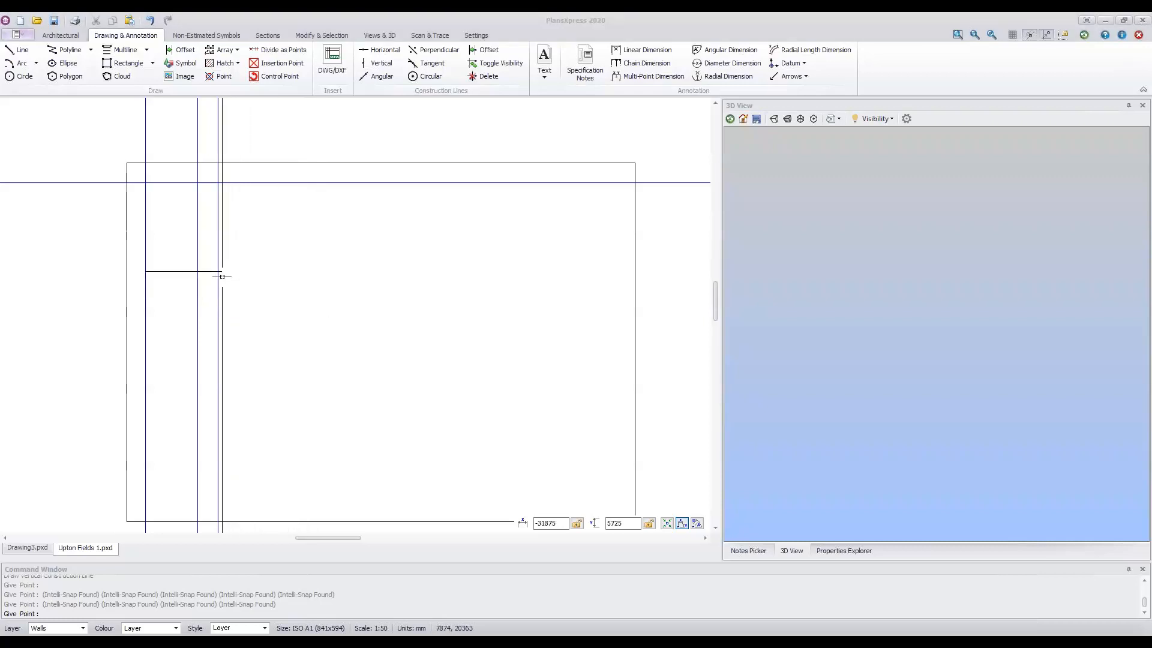
Reset the offset reference and place a fourth vertical construction line 4000 mm to the right of the third one.
click(667, 523)
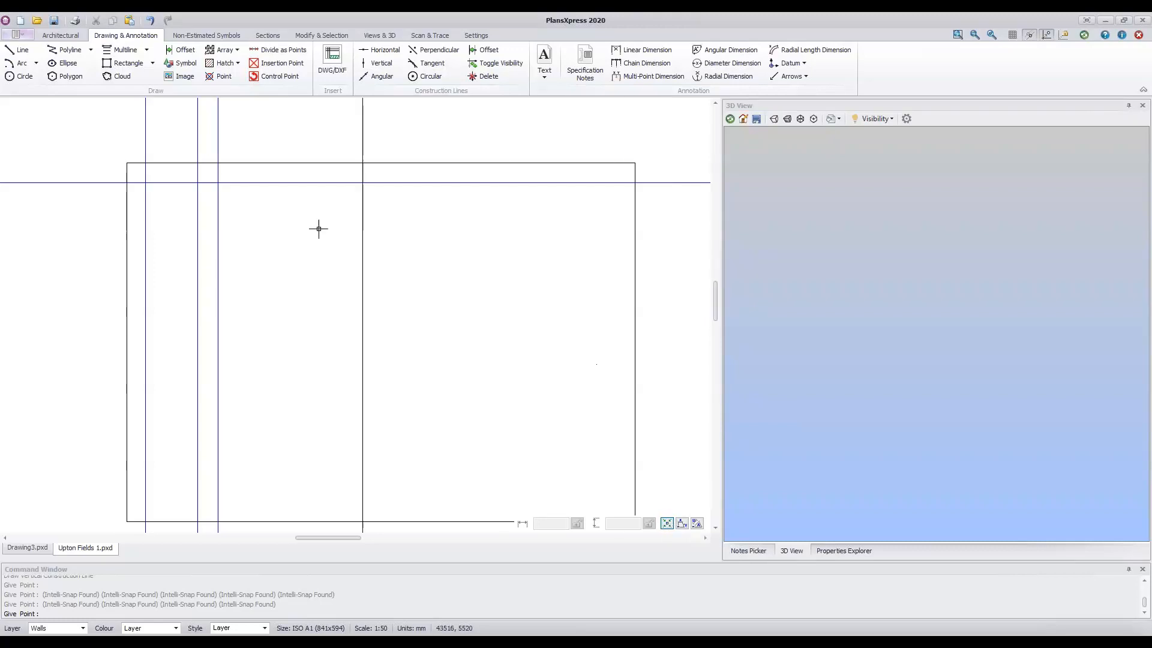
click(219, 304)
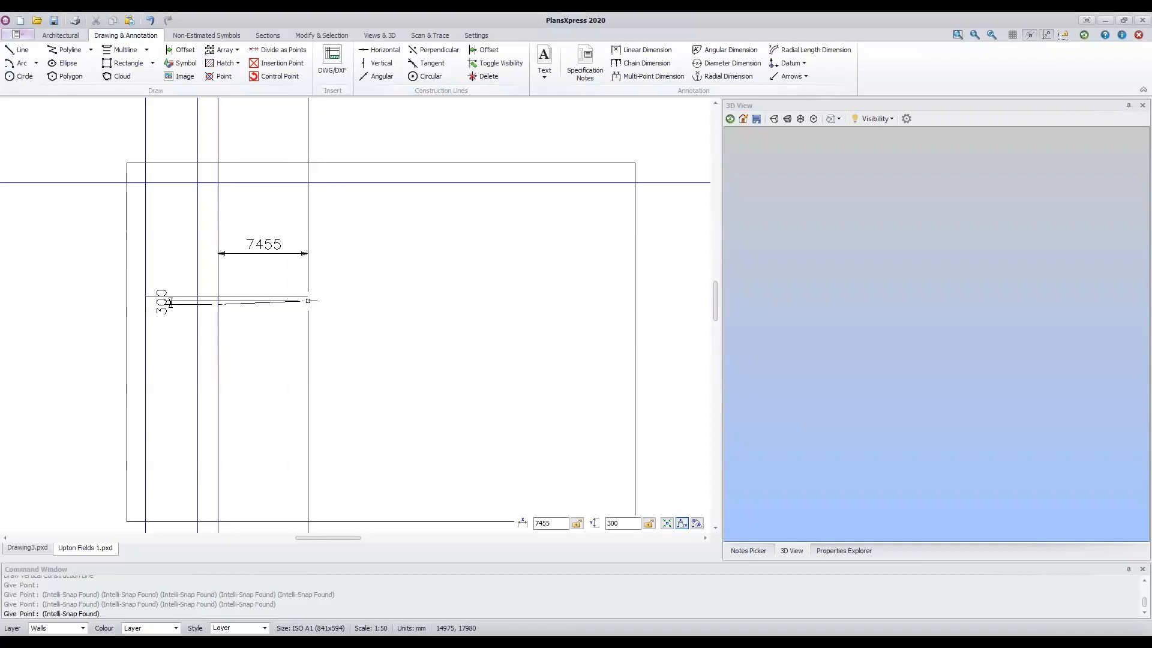
key(d)
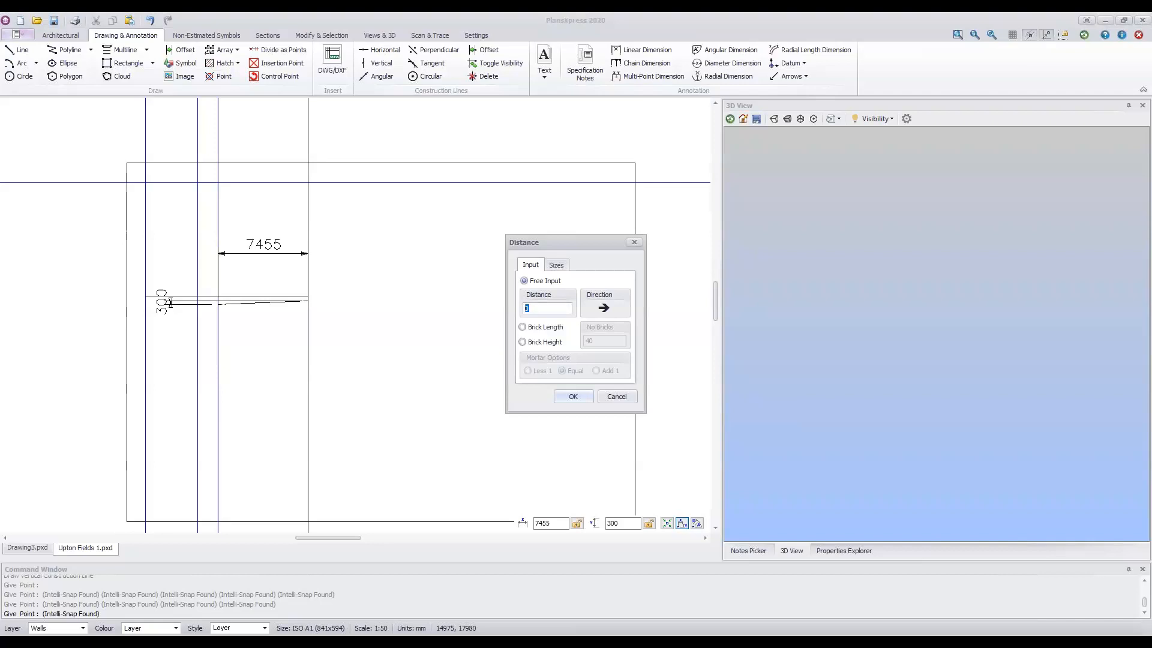
text(4000)
key(Return)
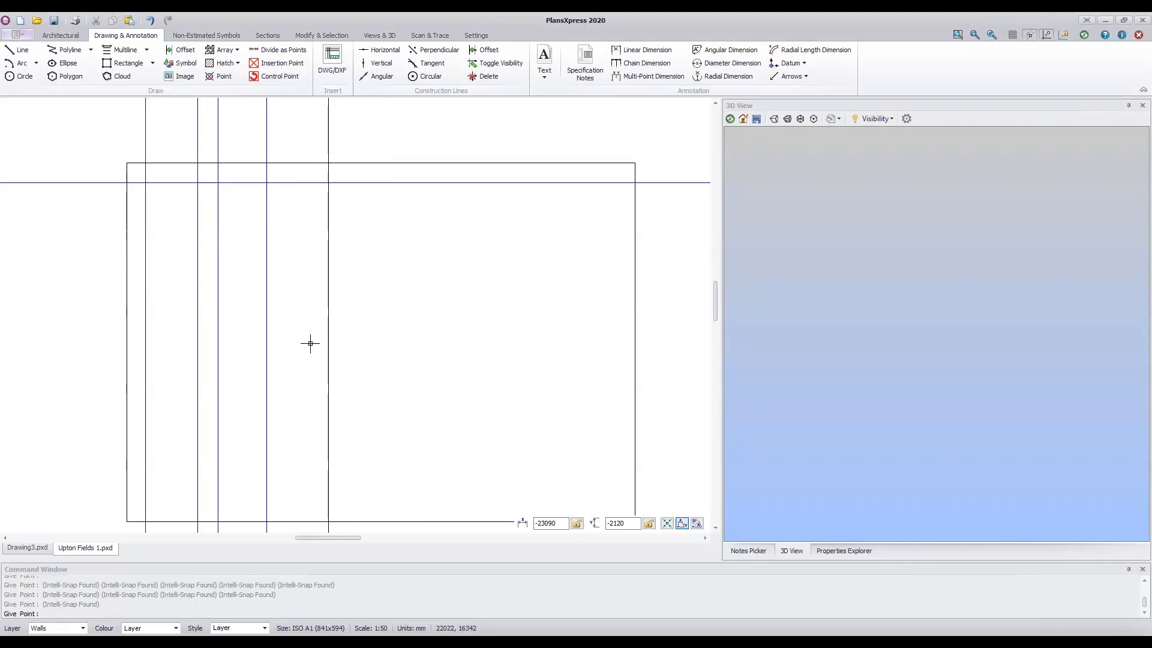
Place a fifth vertical construction line 450 mm to the right of the fourth one and end the vertical line command.
click(665, 526)
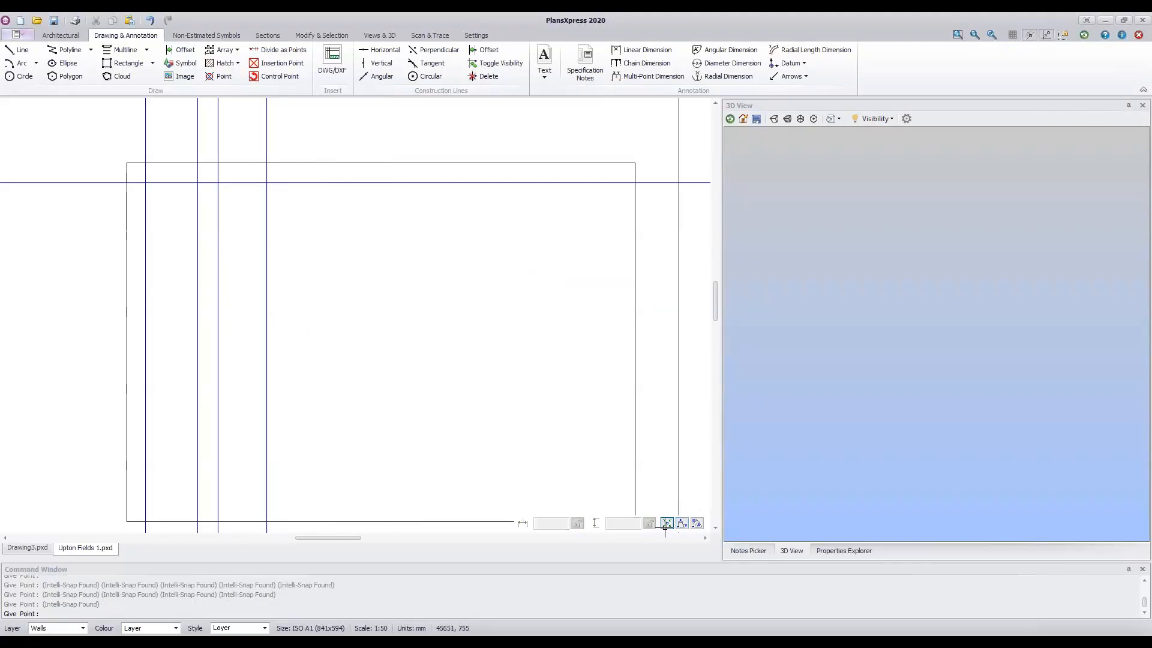
click(268, 290)
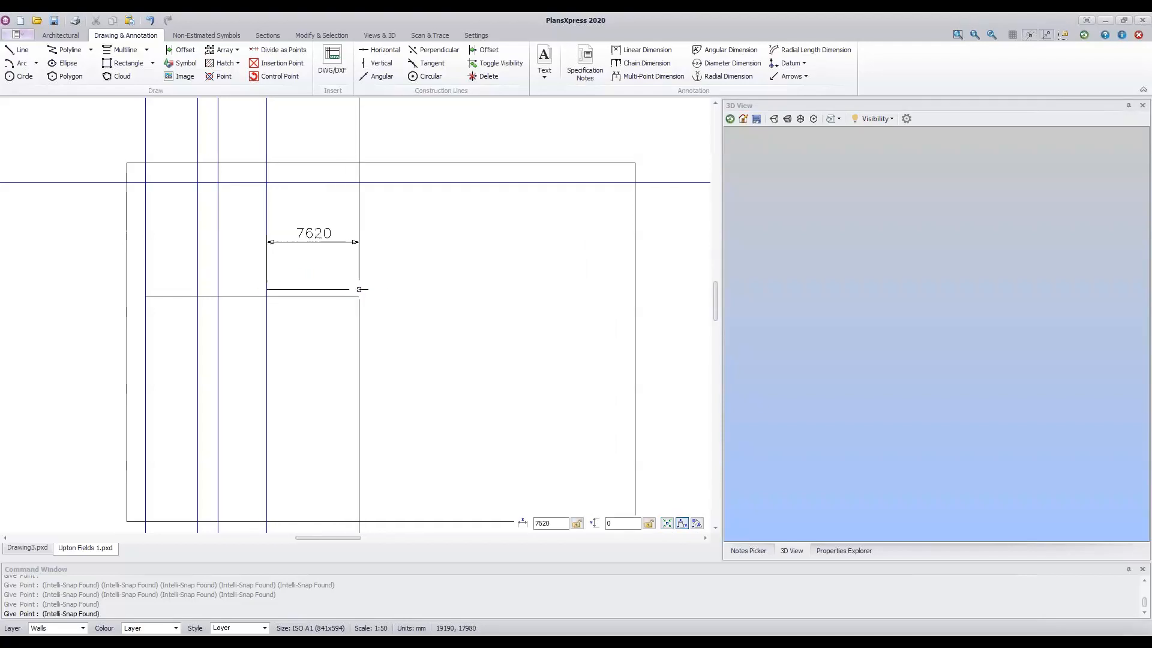
click(359, 290)
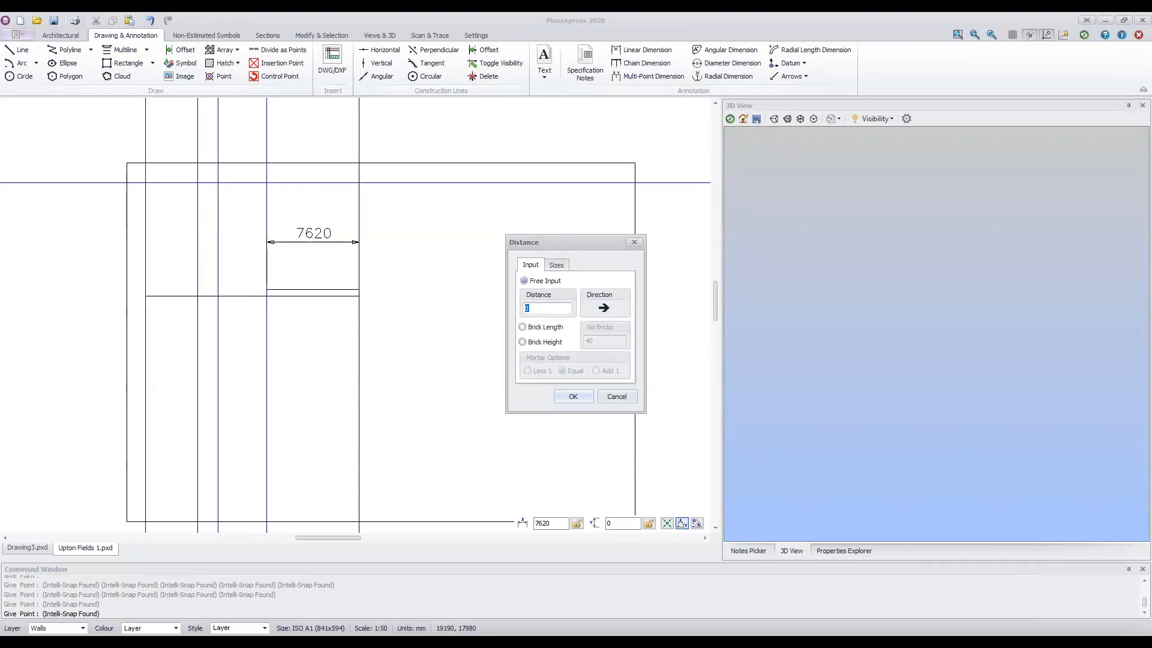
text(450)
key(Return)
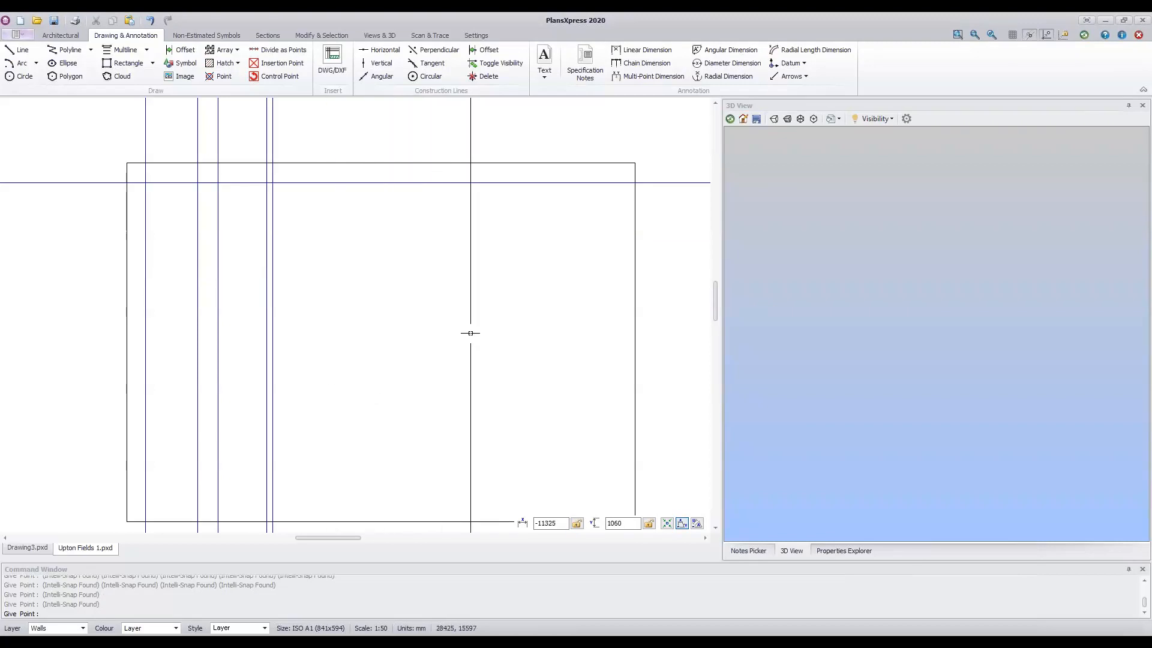
key(Escape)
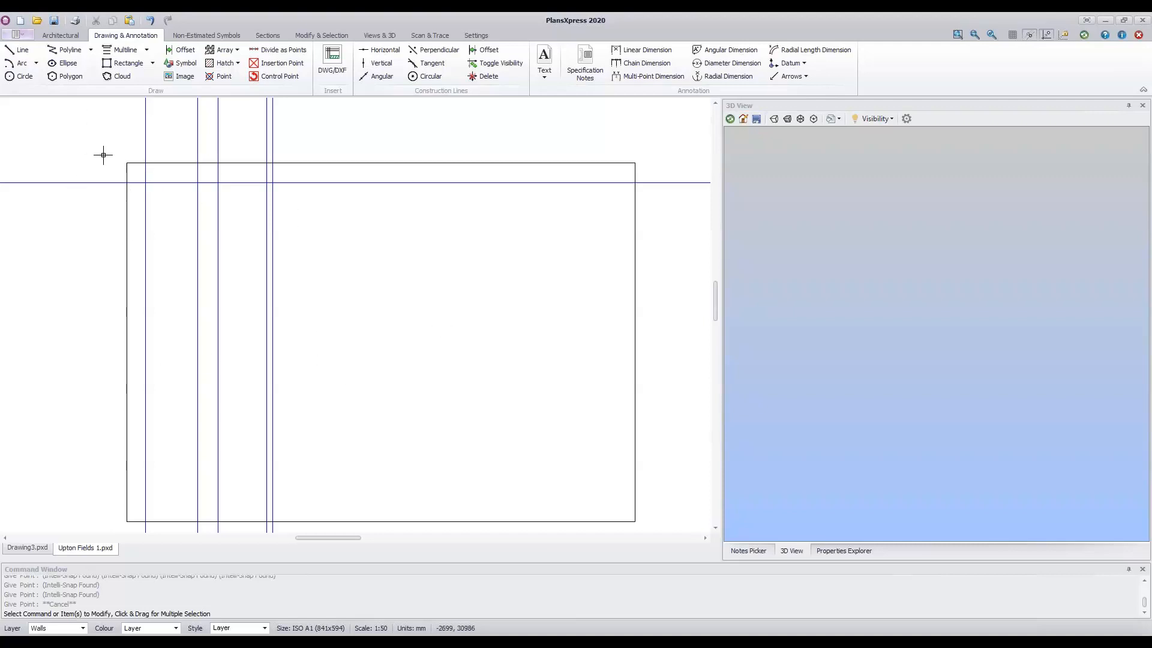
Place a second horizontal construction line 1000 mm below the first horizontal one.
scroll(94, 142, up, 3)
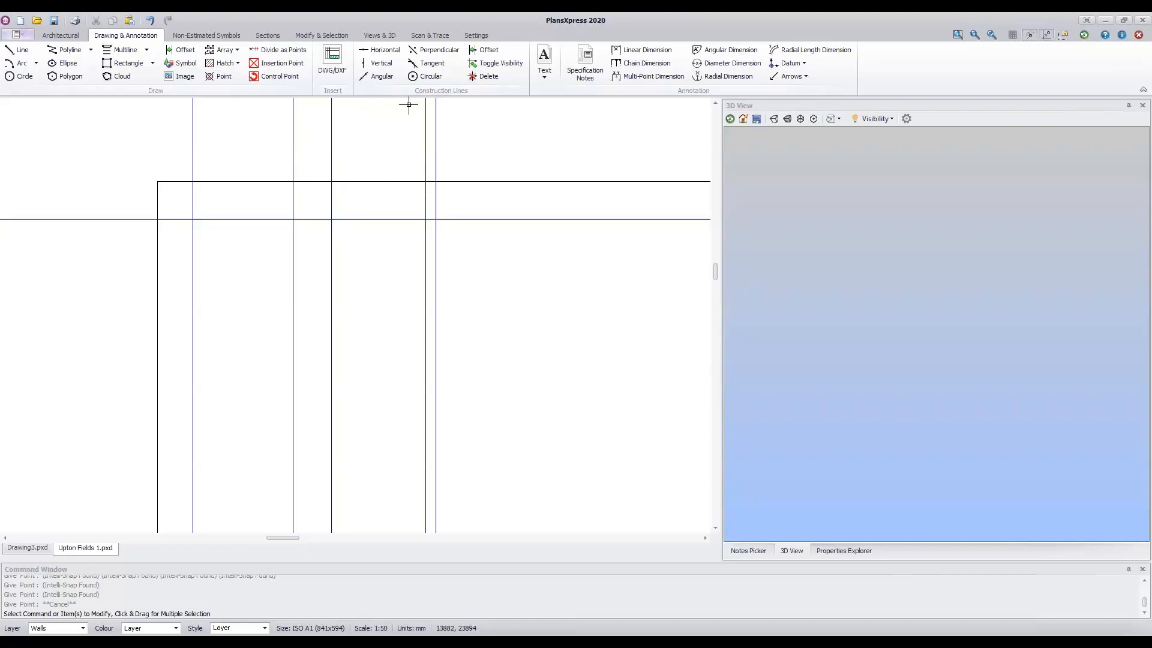
click(387, 55)
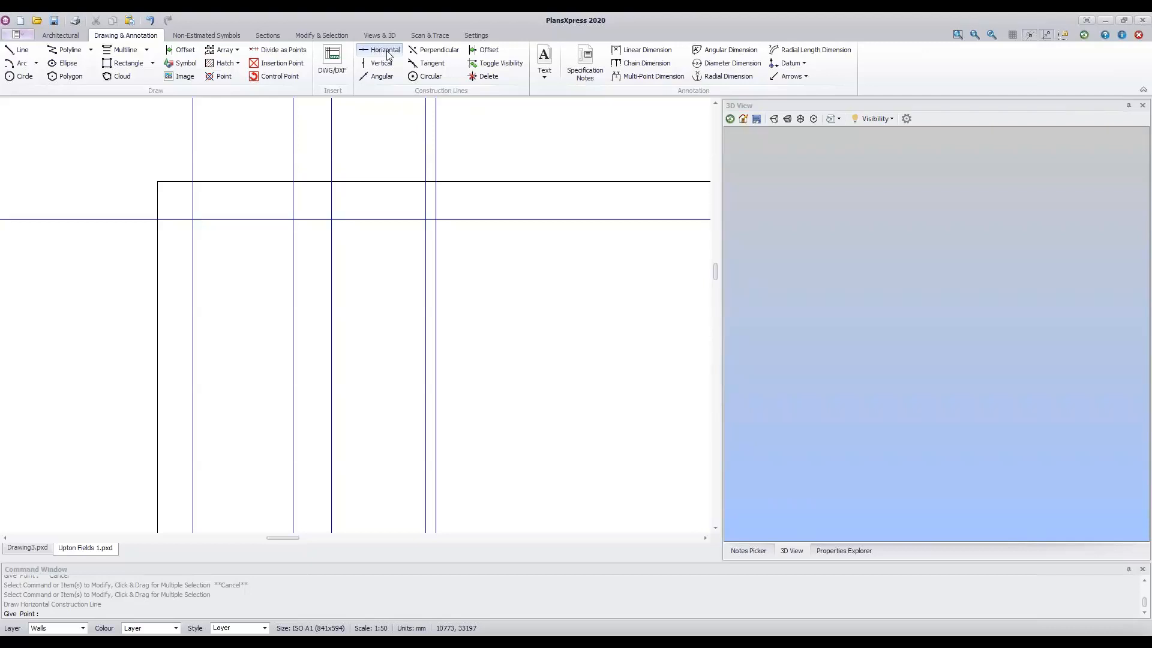
click(379, 219)
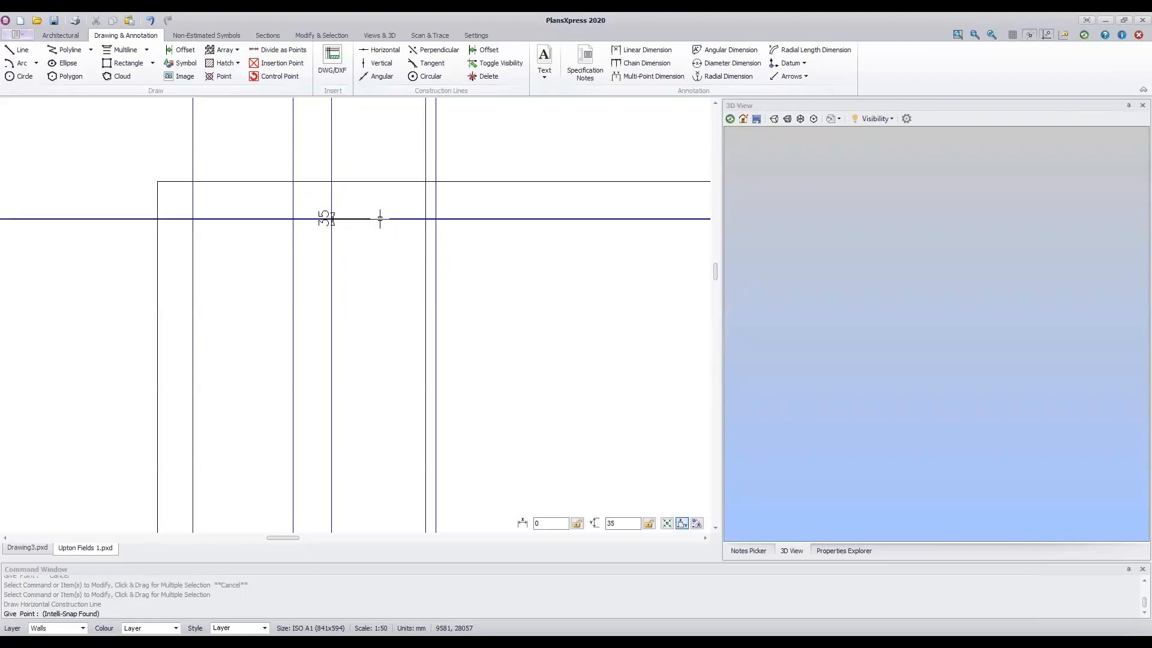
click(386, 268)
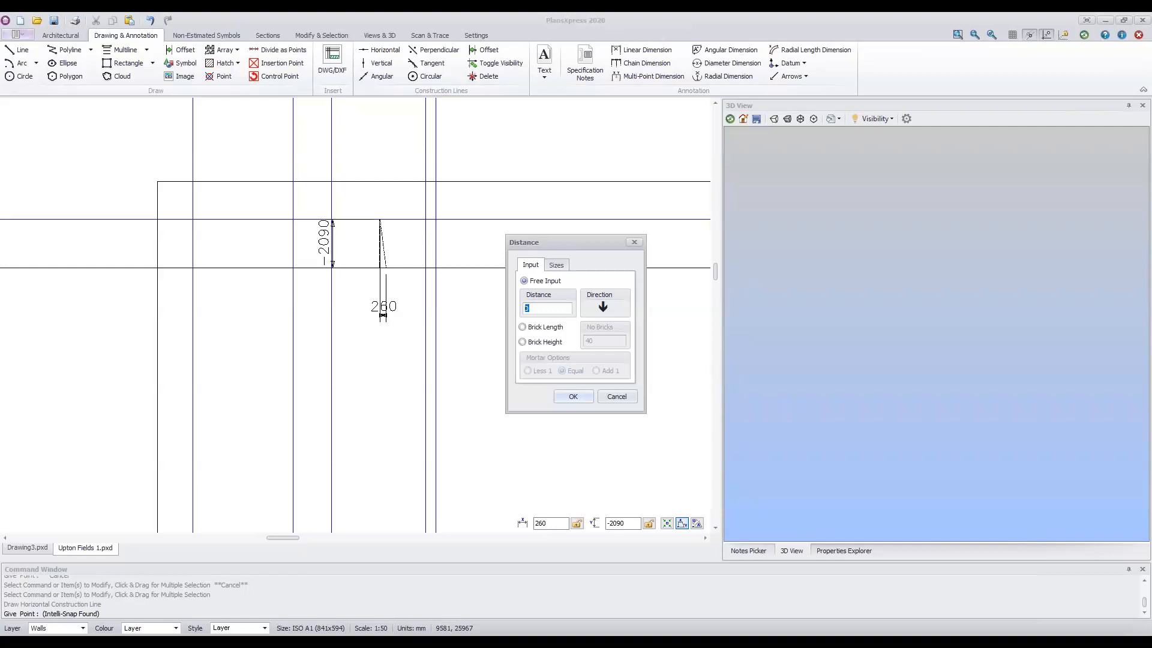
text(1000)
click(573, 396)
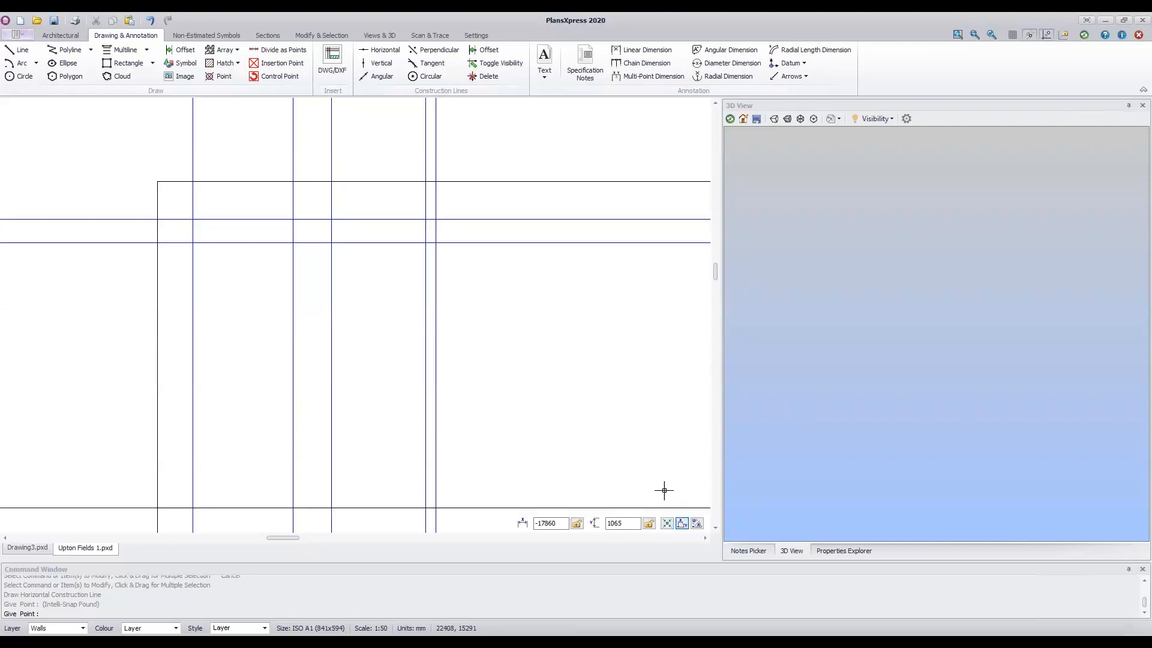
Reset the offset reference and place a third horizontal construction line 8500 mm below the second one.
click(667, 523)
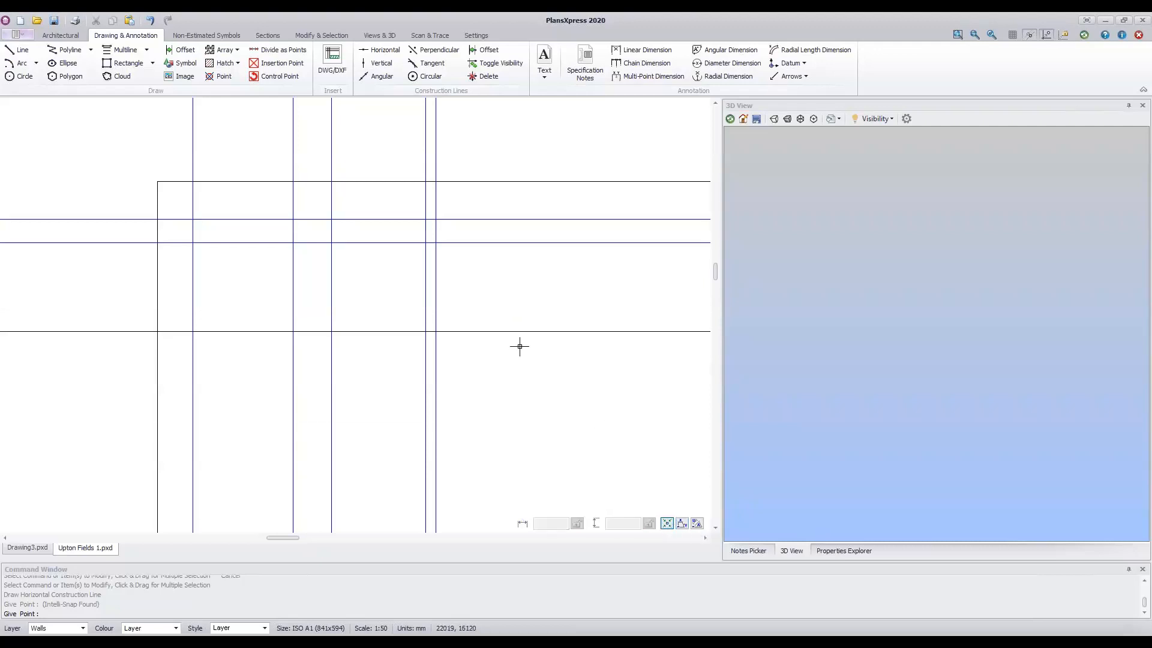
click(385, 243)
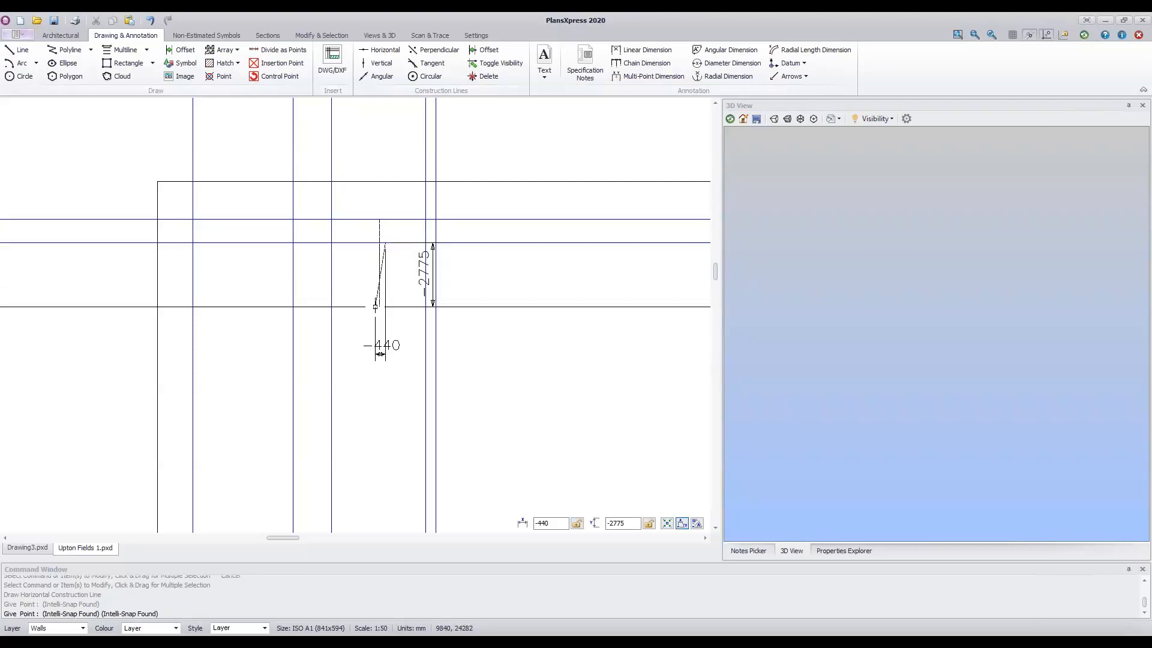
click(376, 307)
text(8500)
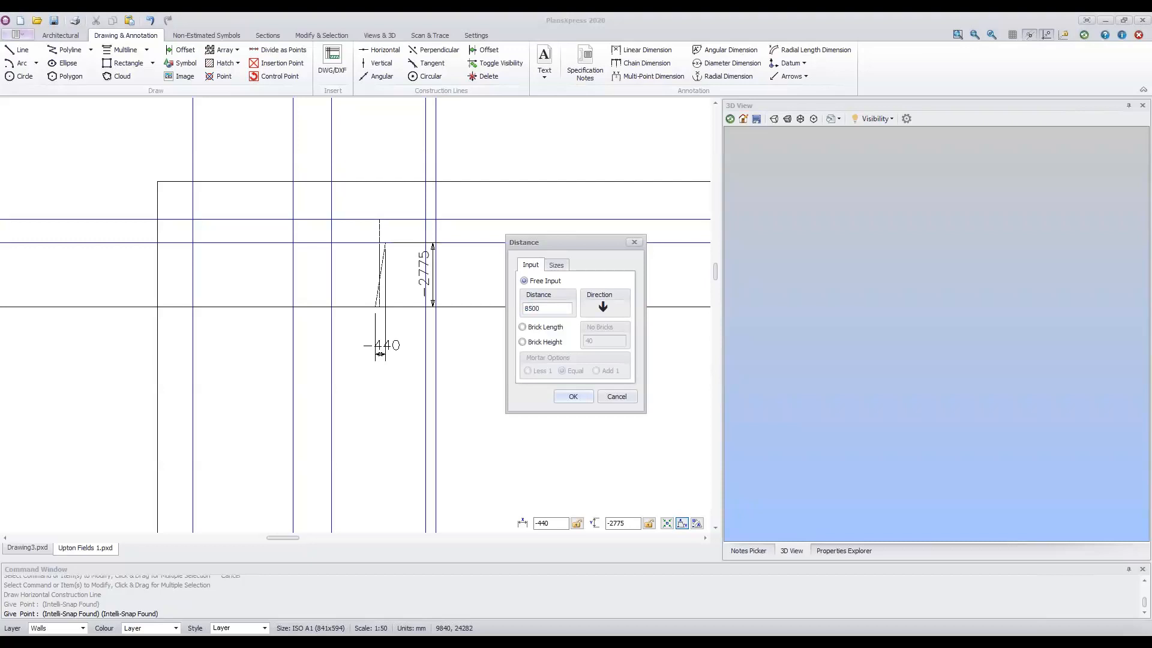
click(580, 395)
click(568, 378)
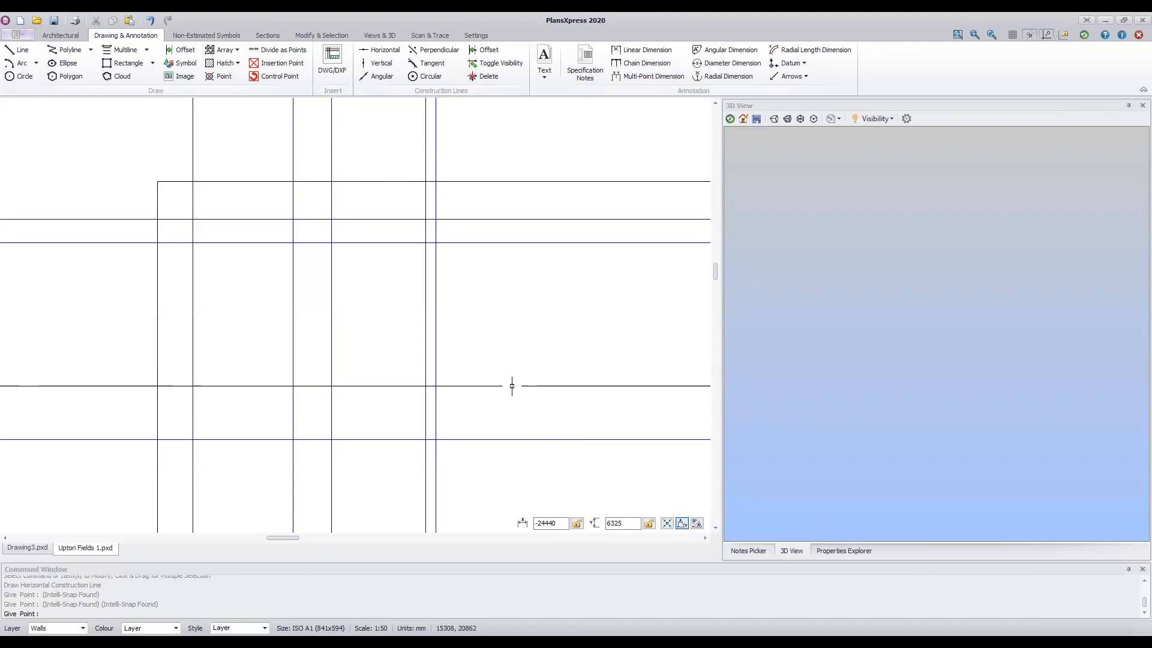
Place a fourth horizontal construction line 1350 mm below the third one.
middle_drag(509, 381, 509, 298)
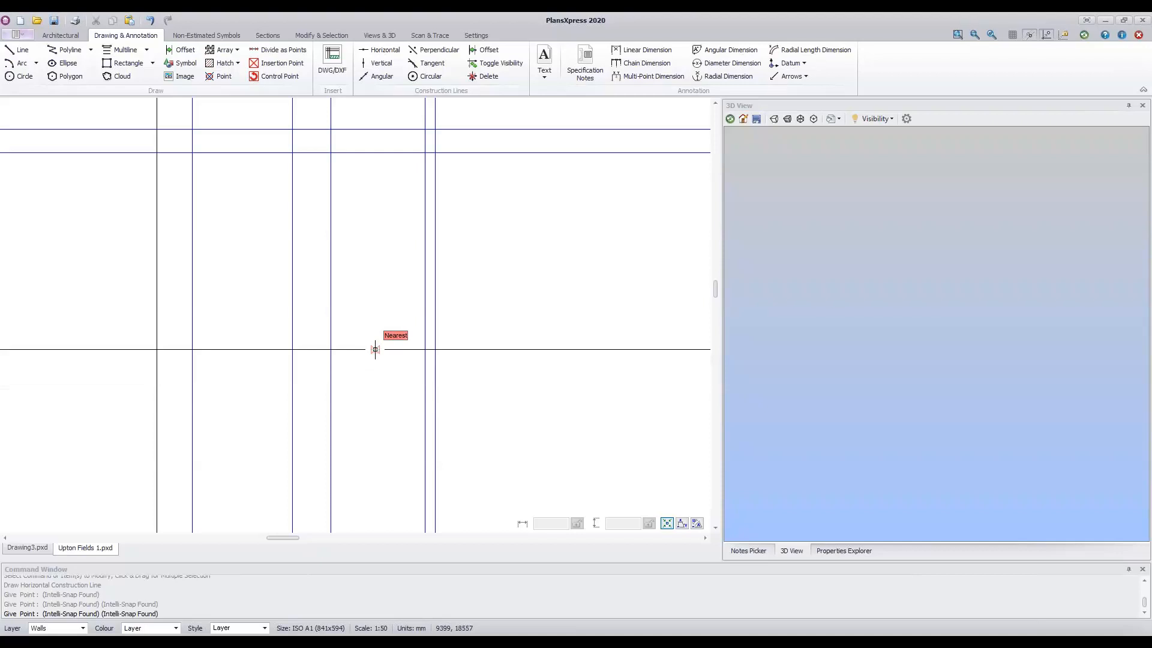
click(375, 349)
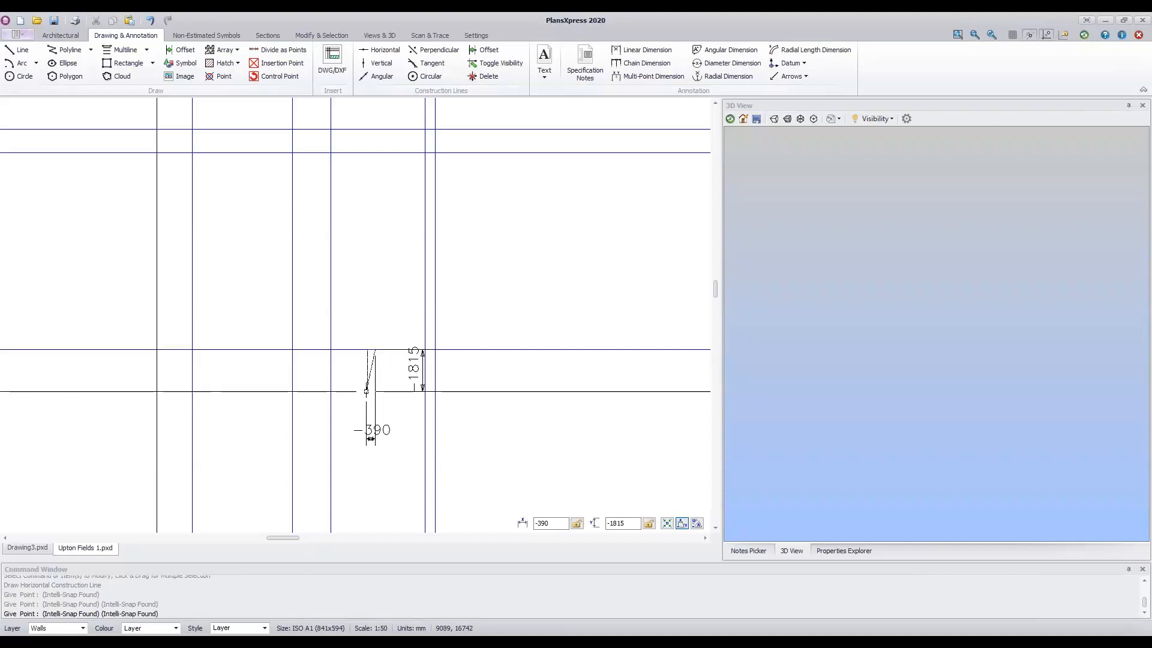
text(d)
text(1350)
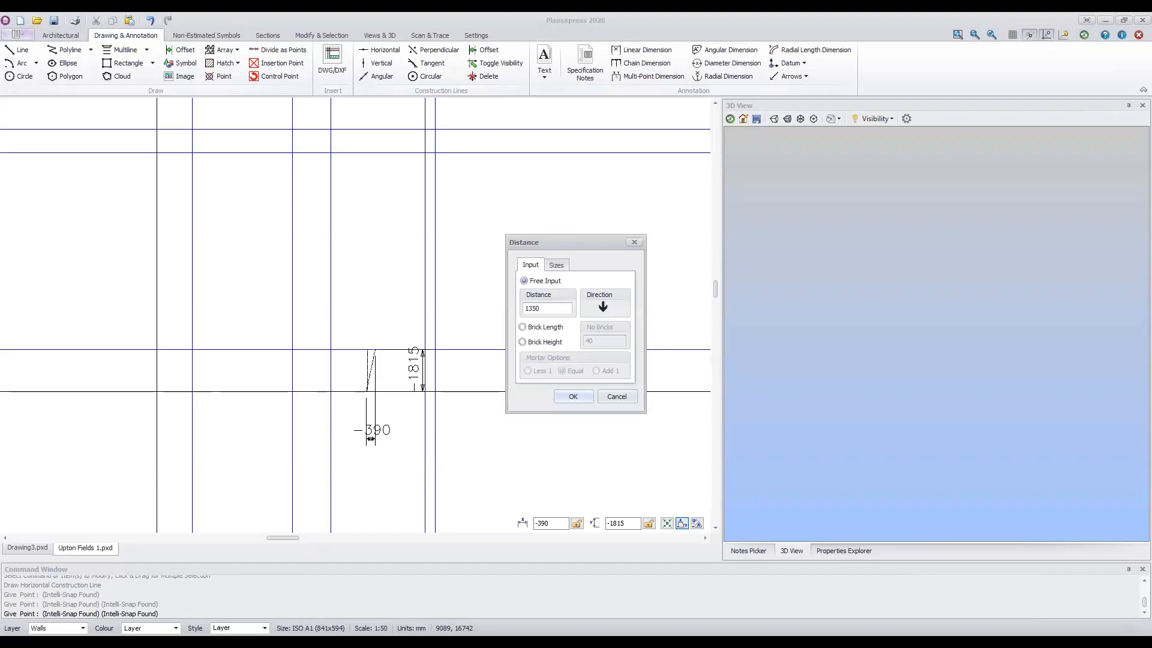
key(Return)
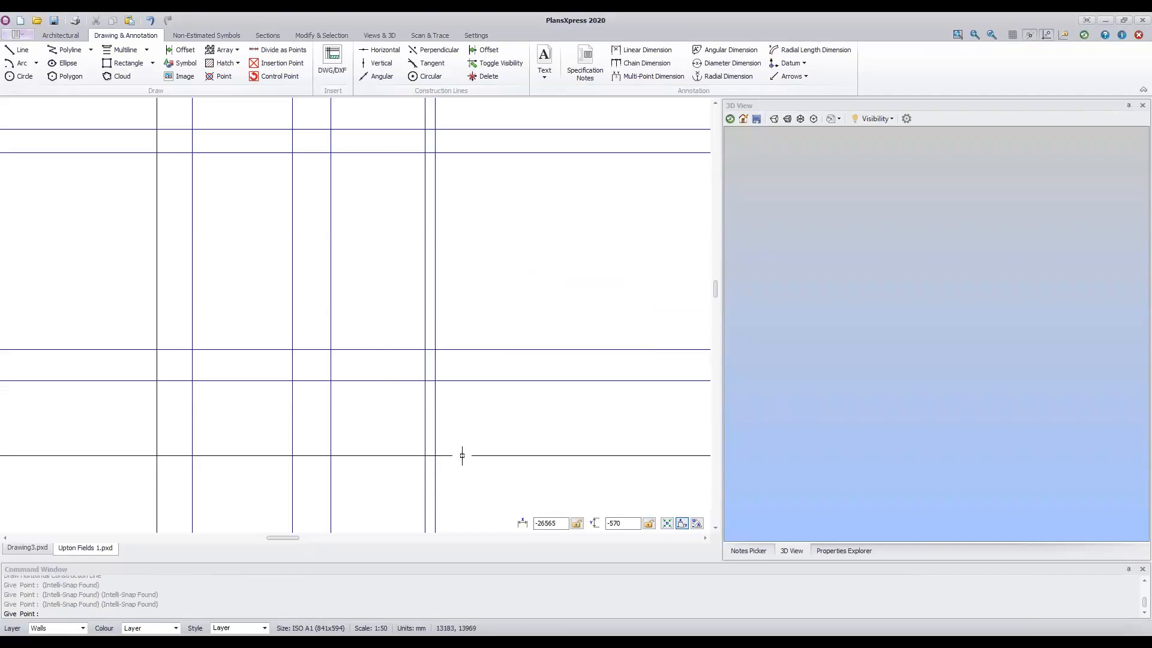
scroll(460, 448, down, 1)
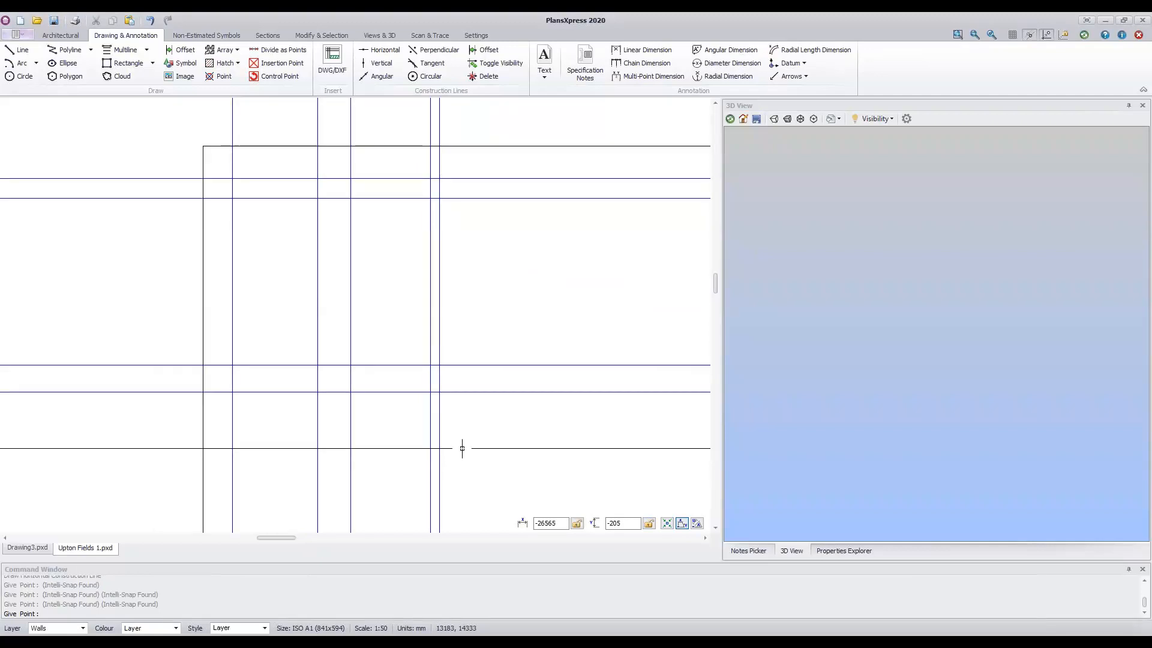
End the horizontal line command, then hide all construction lines and show them again, twice.
key(Escape)
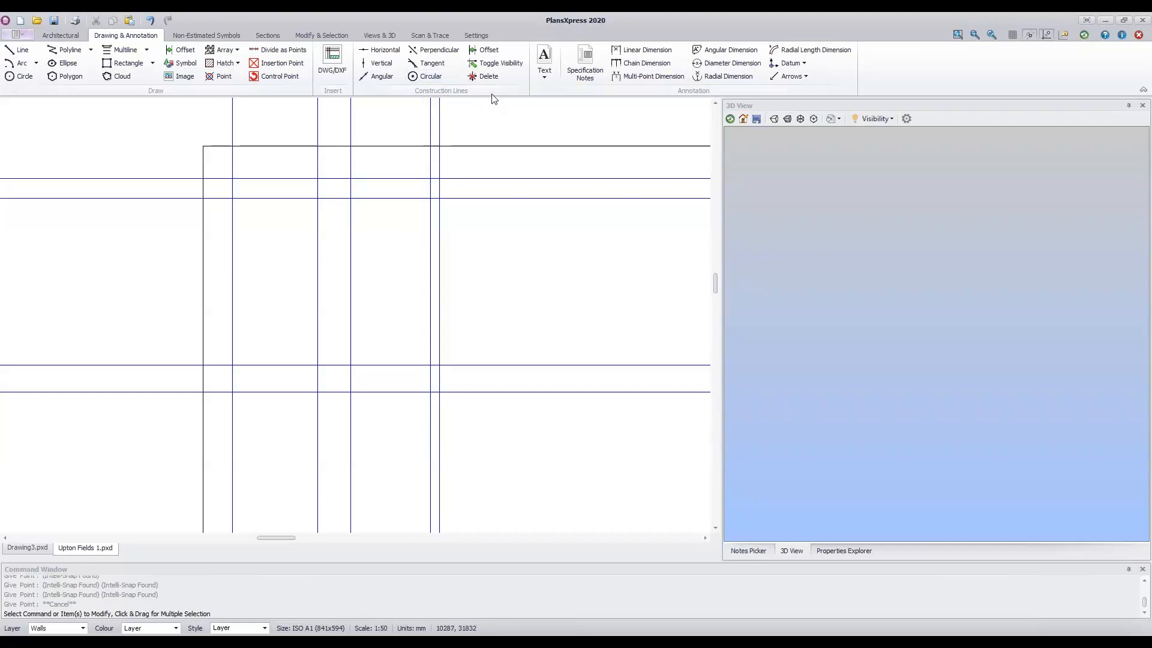
click(507, 65)
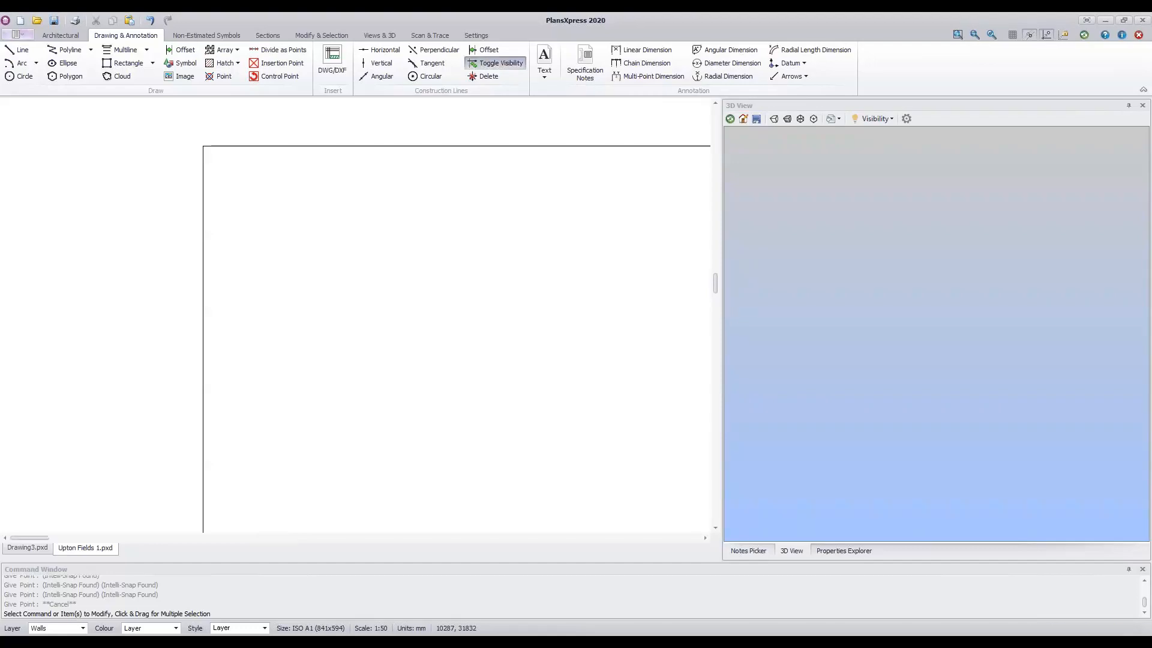
click(504, 63)
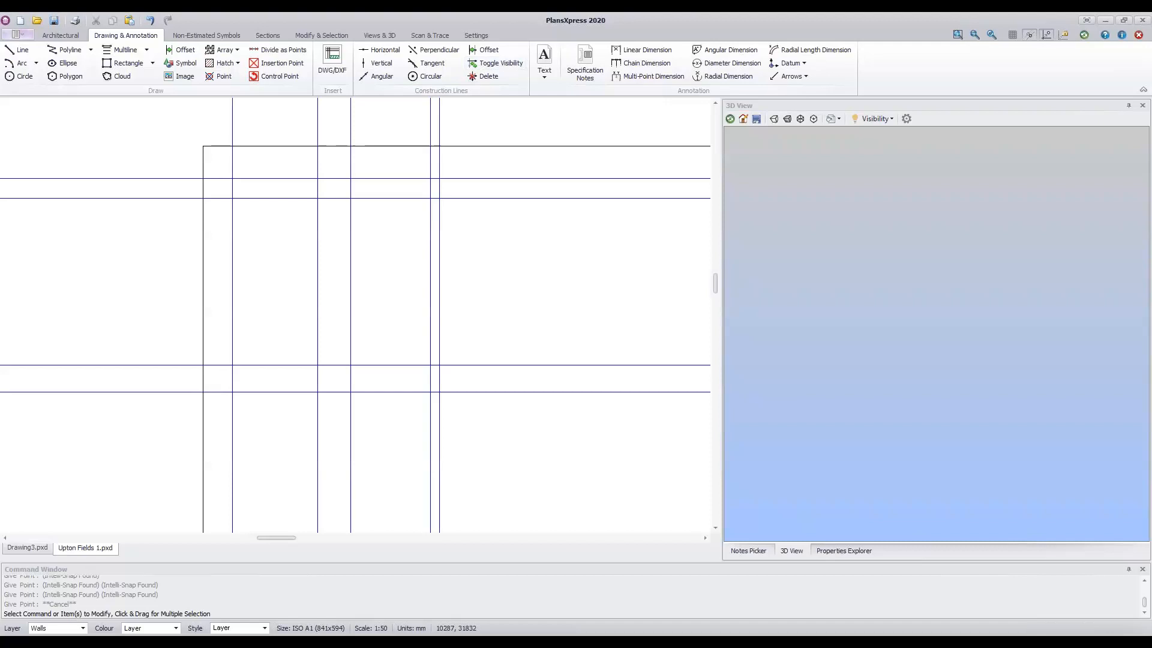
click(501, 63)
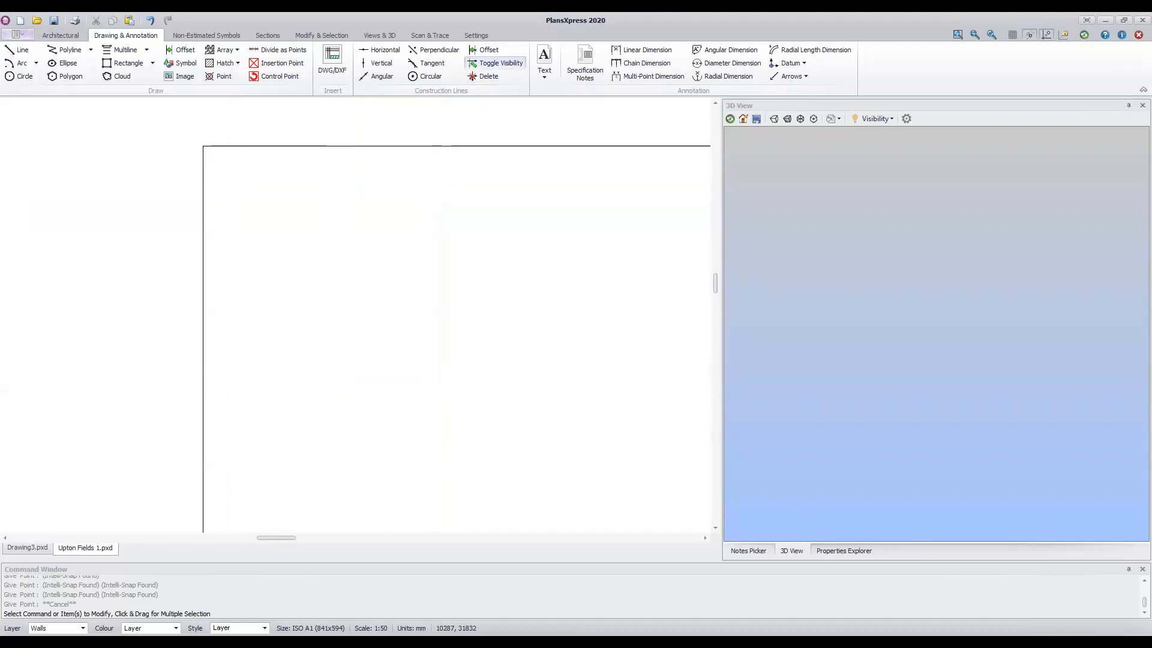
click(501, 63)
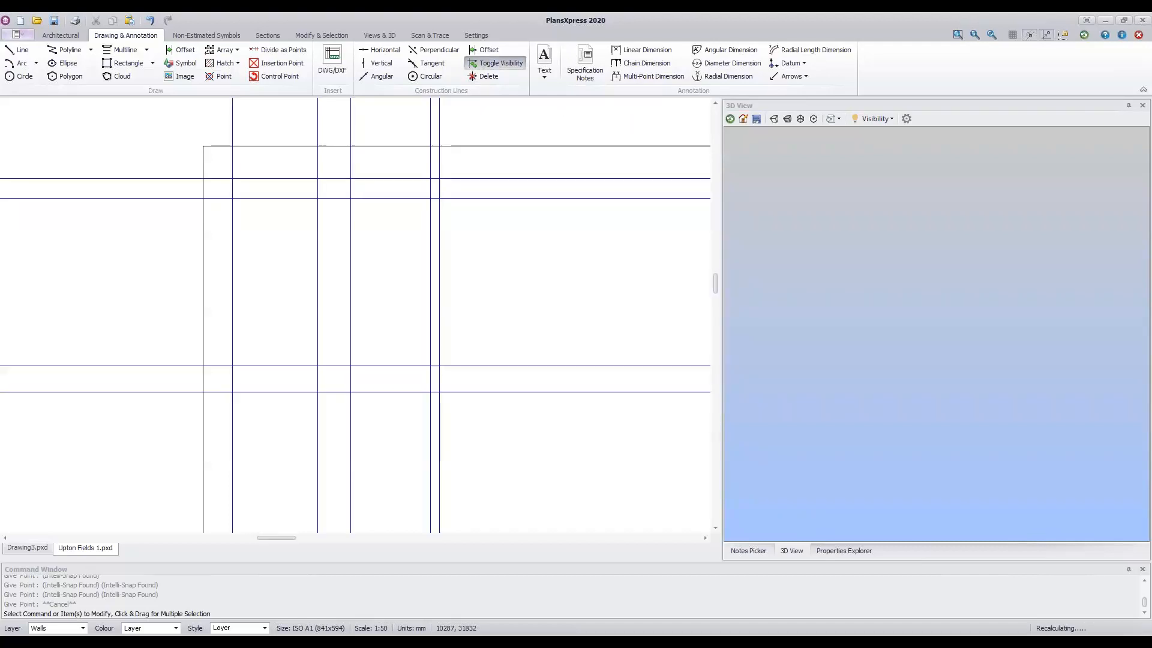
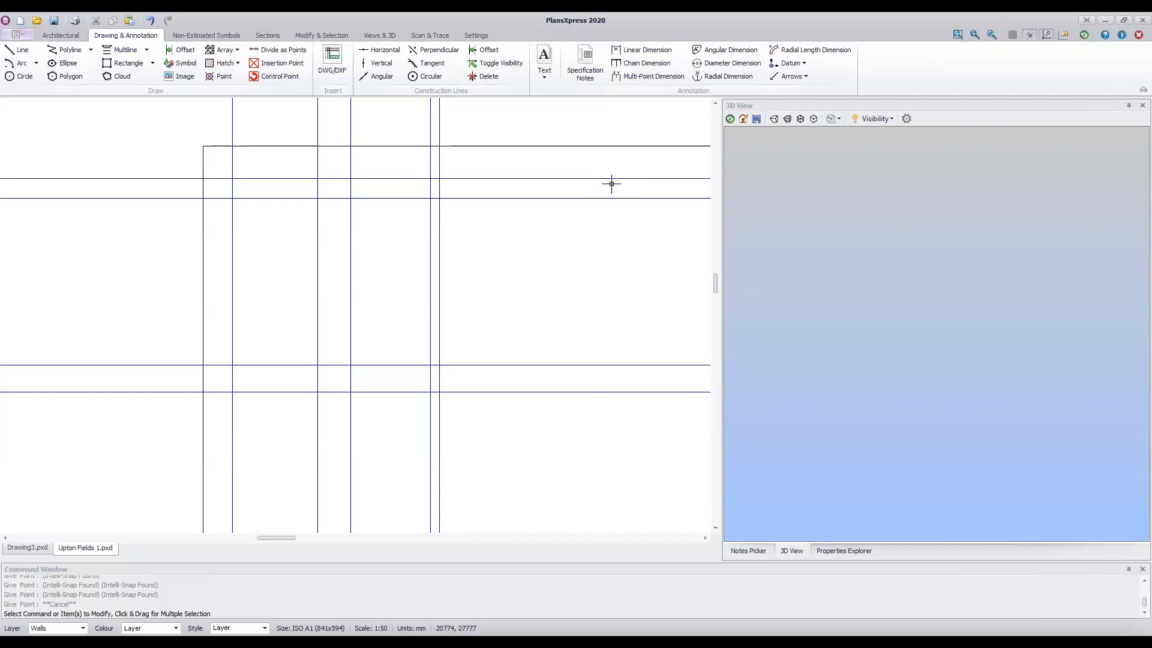
Select the topmost horizontal construction line, examine its grip point at several zoom levels and clear the selection.
drag(615, 184, 585, 170)
drag(555, 208, 519, 183)
click(555, 360)
click(535, 179)
key(Escape)
click(583, 178)
scroll(534, 214, up, 2)
middle_drag(552, 214, 434, 337)
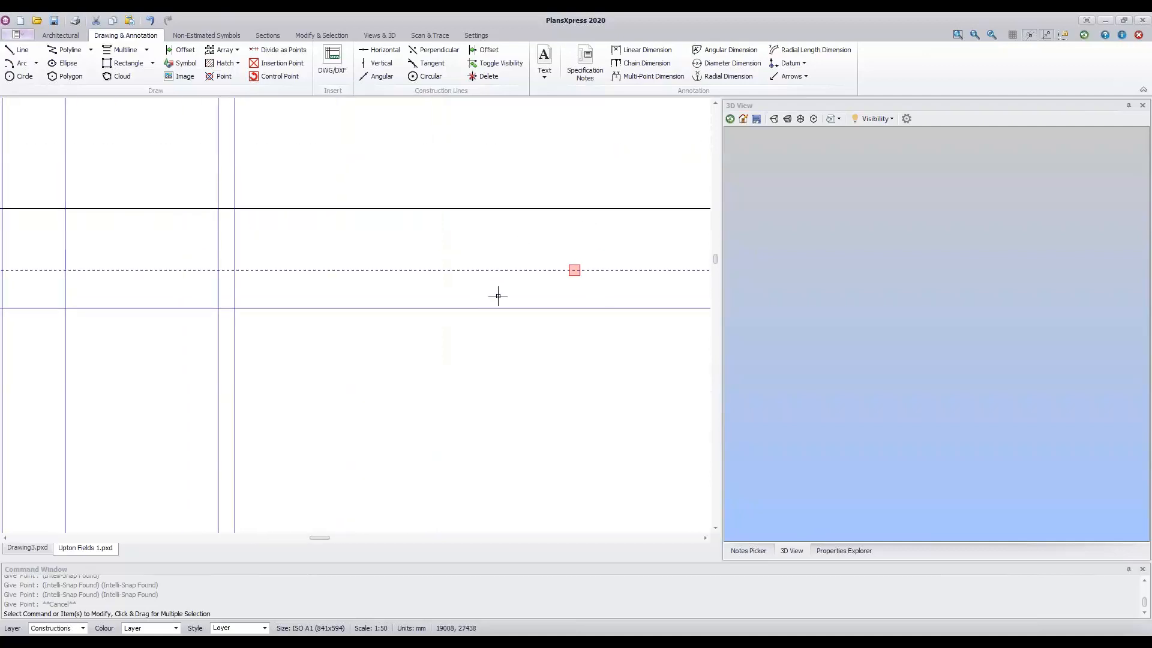
key(Escape)
drag(547, 281, 496, 249)
scroll(460, 420, down, 2)
scroll(504, 457, down, 2)
middle_drag(507, 408, 510, 279)
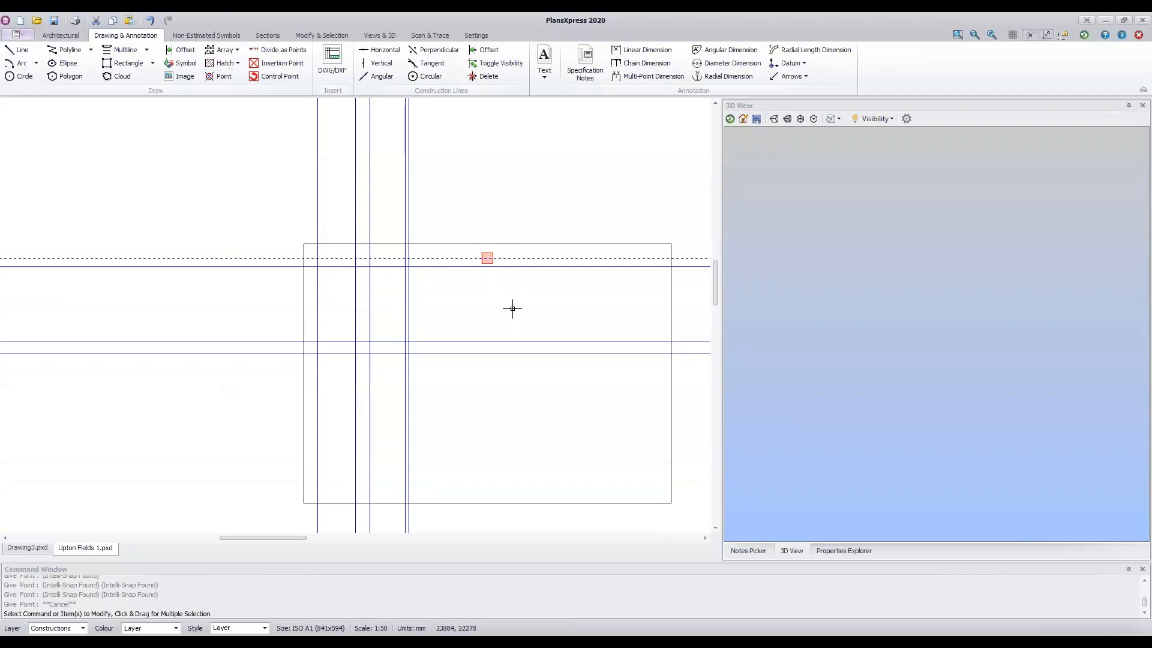
key(Escape)
scroll(516, 264, up, 3)
scroll(439, 278, up, 1)
middle_drag(438, 278, 589, 282)
scroll(576, 281, up, 1)
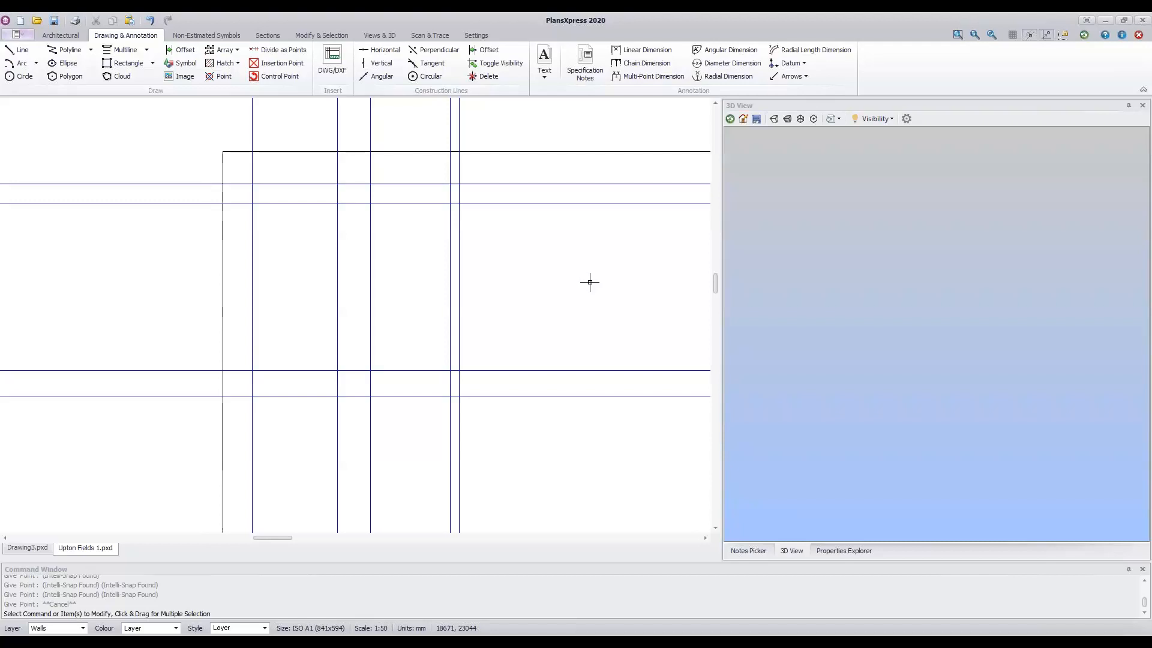
Save the drawing under the name Upton Fields 1.pxd in the Training Plans folder, replacing the existing file.
click(21, 37)
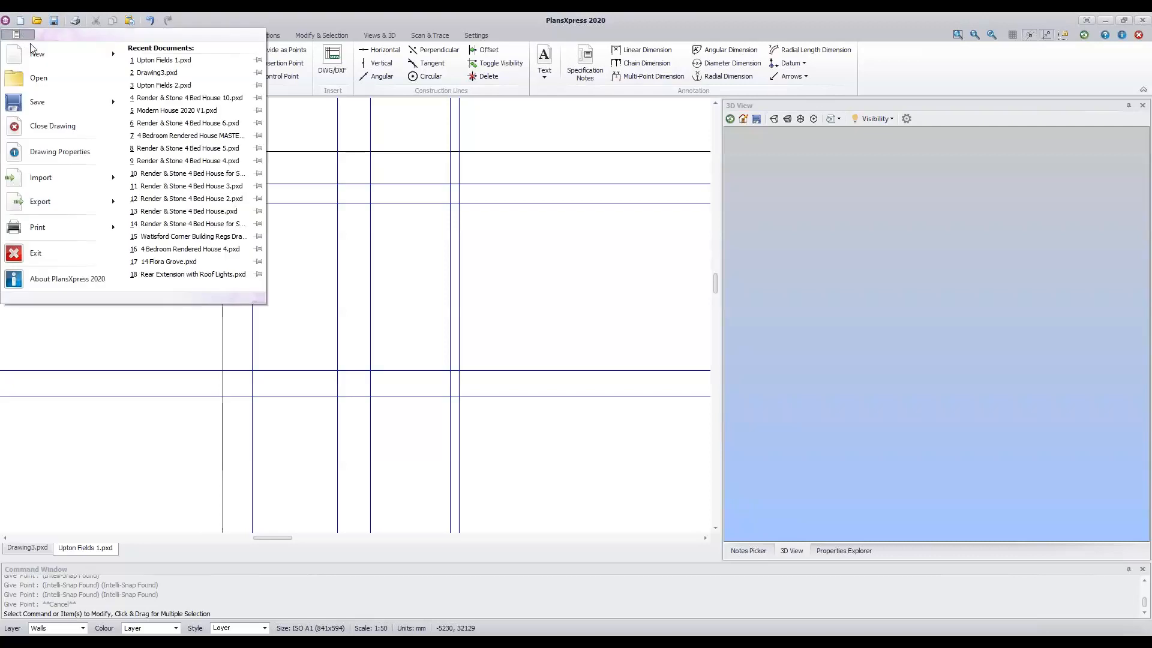
mouse_move(77, 102)
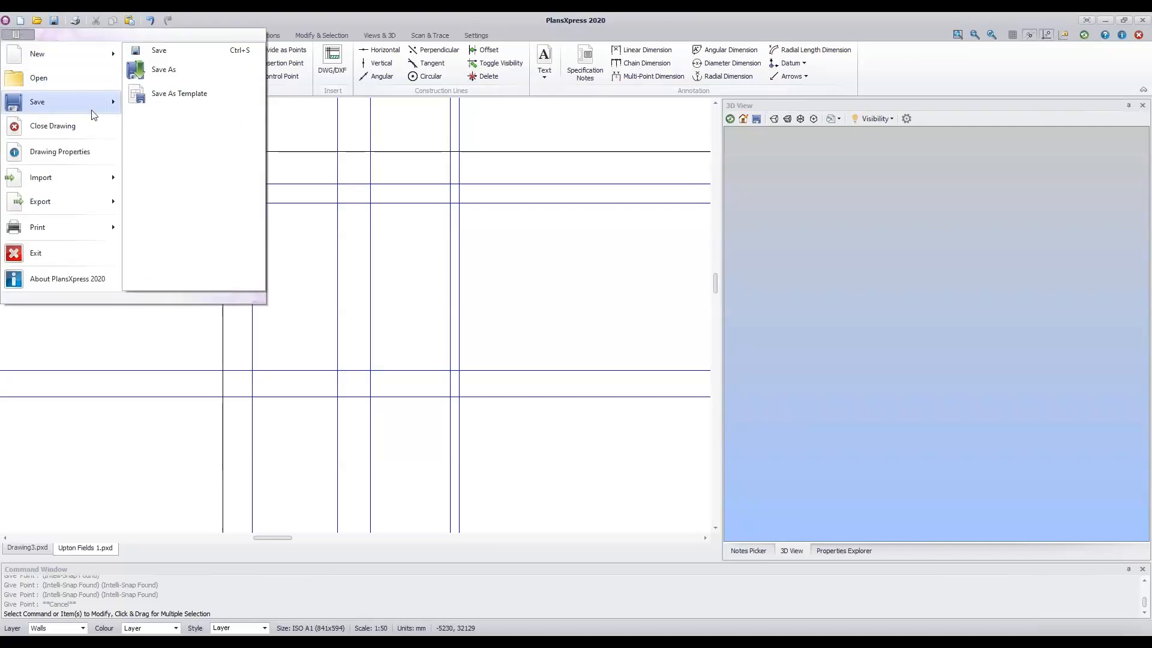
click(185, 72)
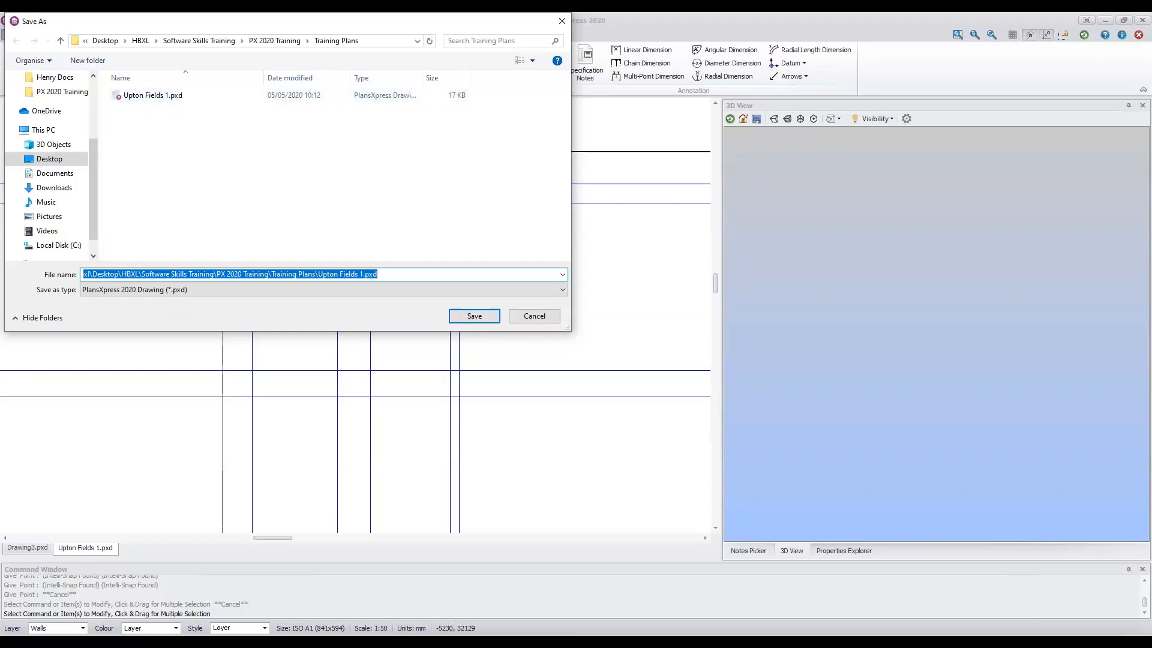
click(488, 317)
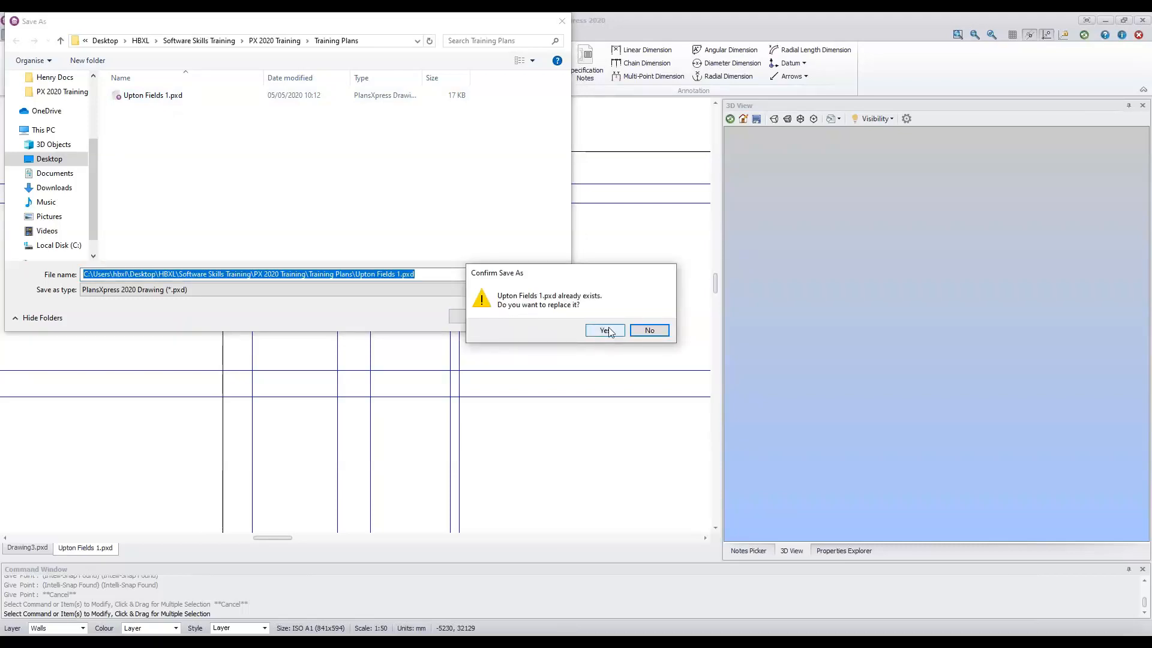
click(605, 331)
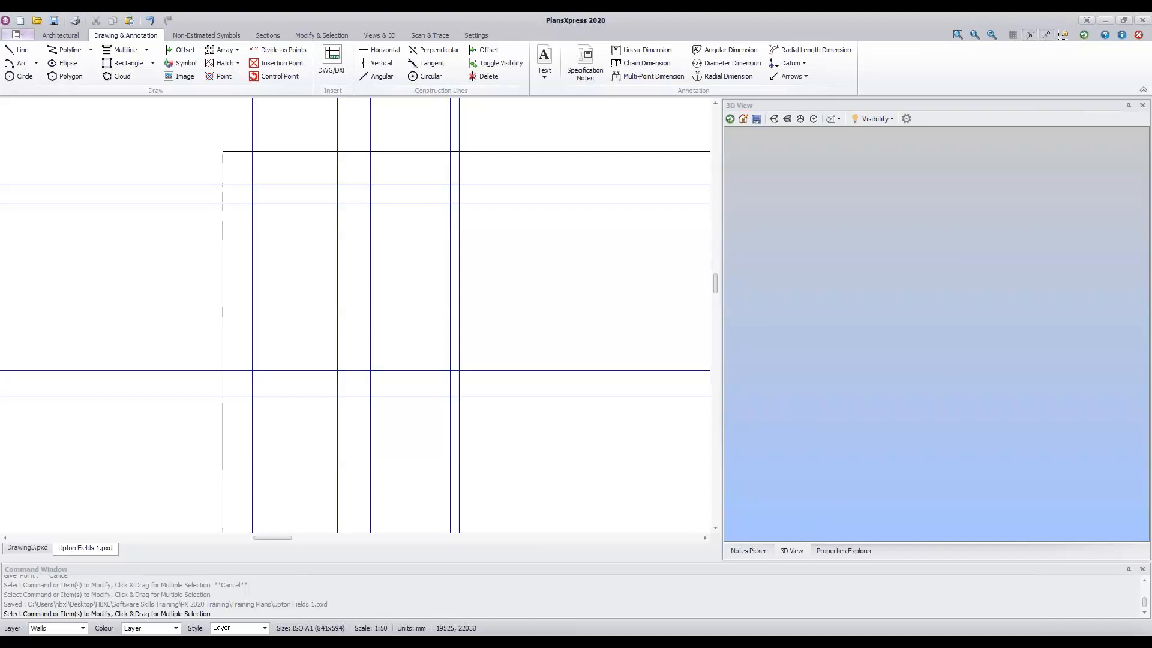
Choose the brick and block ground floor cavity wall for 2.475 high floor to joist height (Multi storey).
click(67, 38)
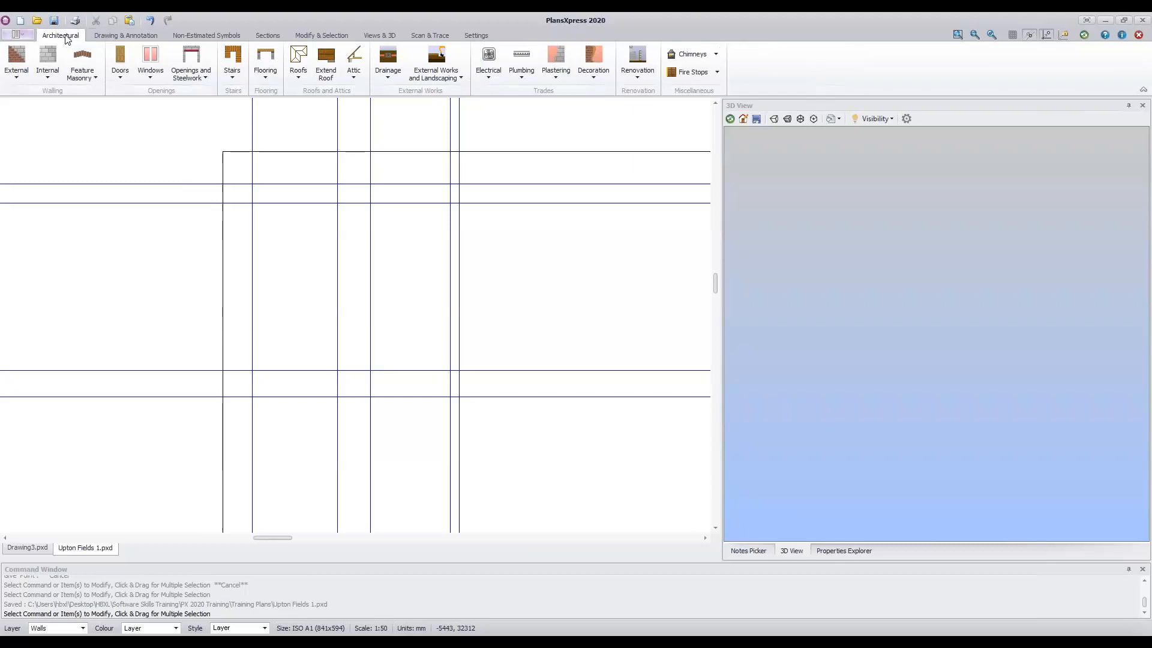
click(21, 77)
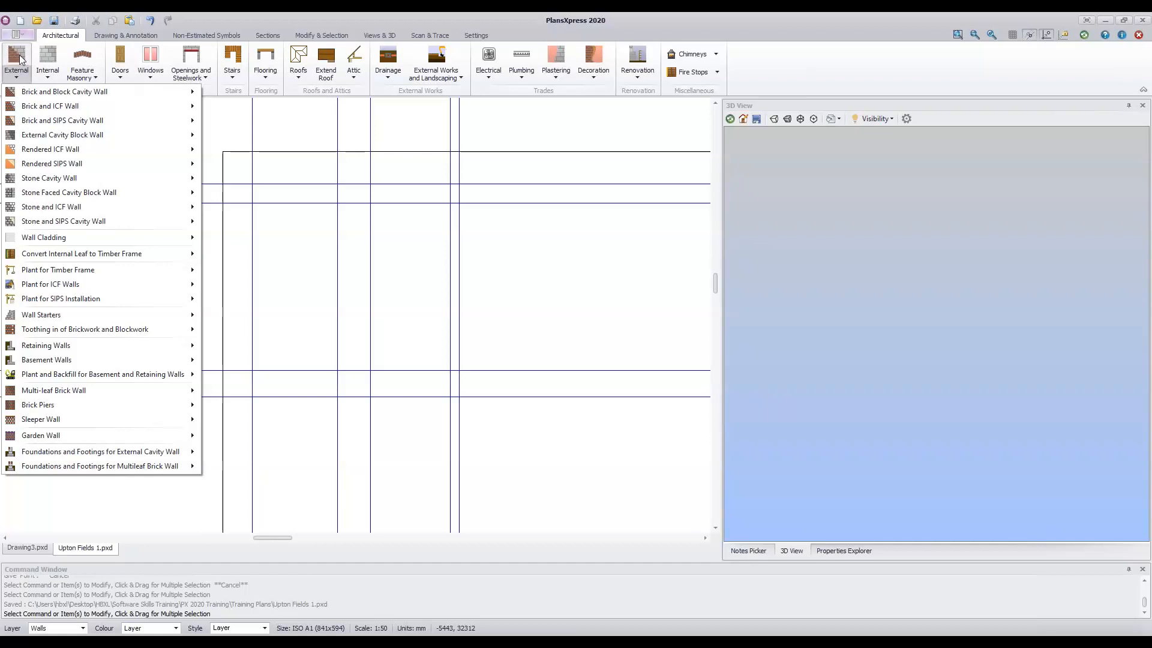
mouse_move(114, 94)
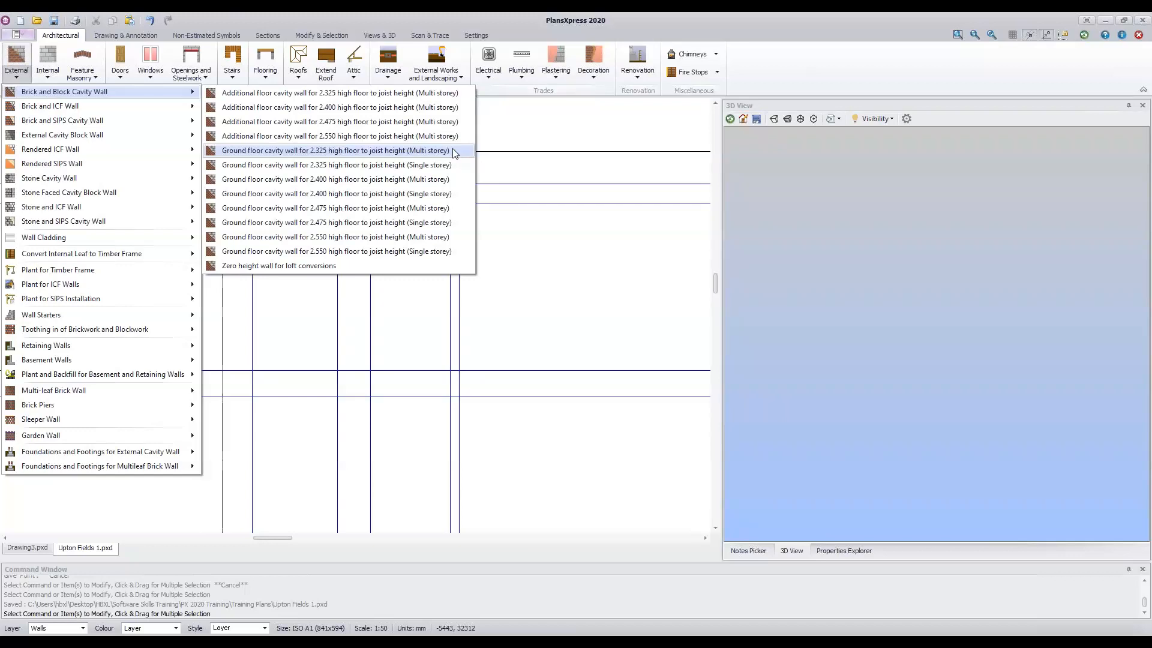
click(364, 211)
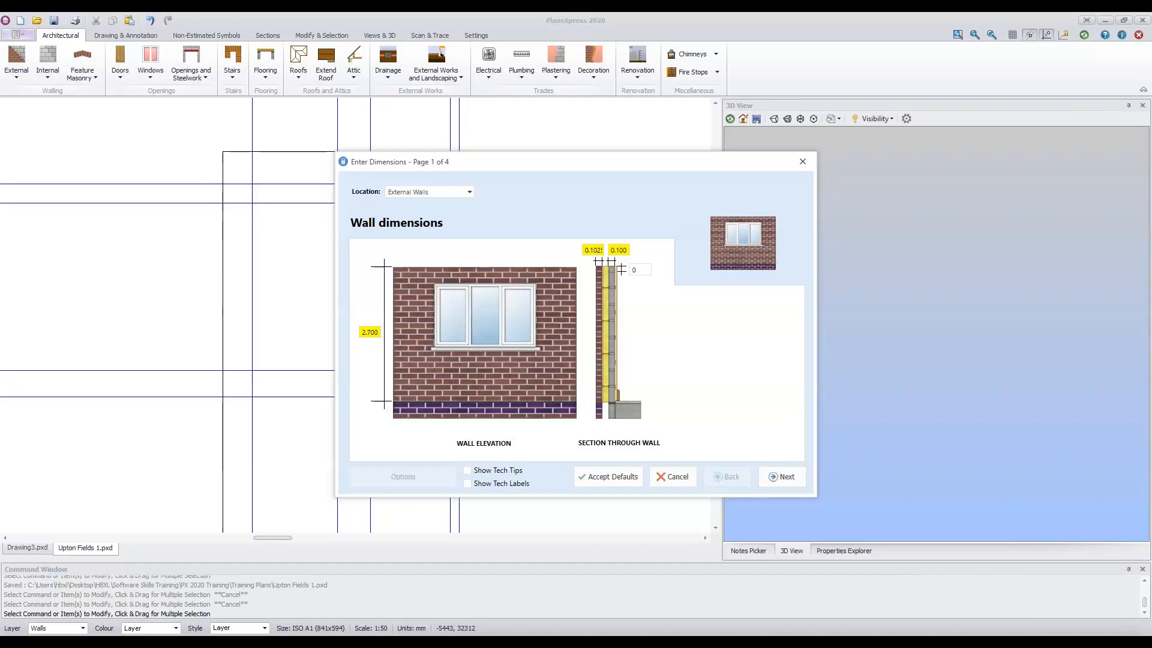
Go through the wall dimensions, foundation, footing, and plastering and decoration pages and finish the cavity wall setup.
mouse_move(378, 343)
mouse_move(598, 260)
click(787, 478)
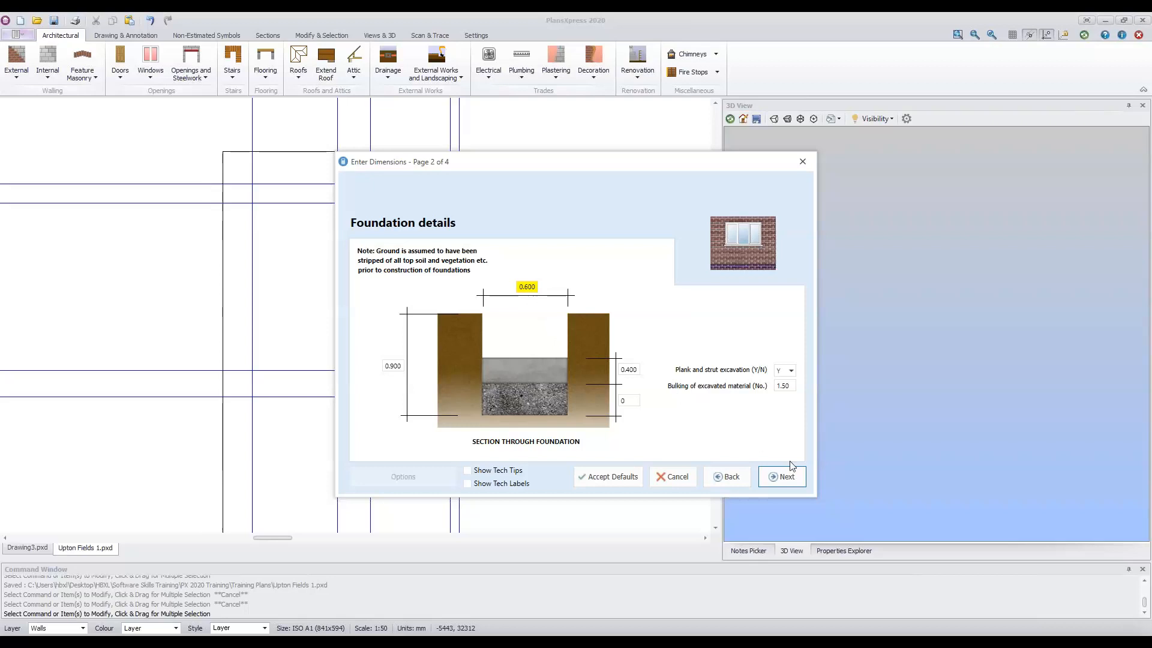
click(786, 477)
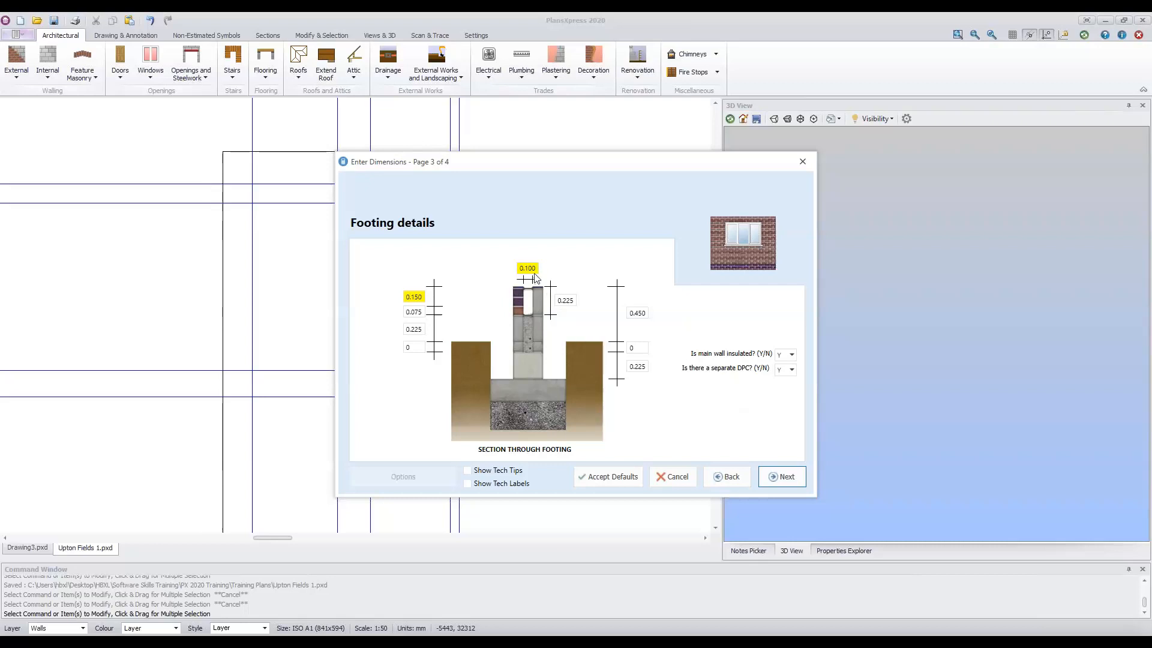
mouse_move(533, 270)
mouse_move(418, 296)
text(40)
click(786, 480)
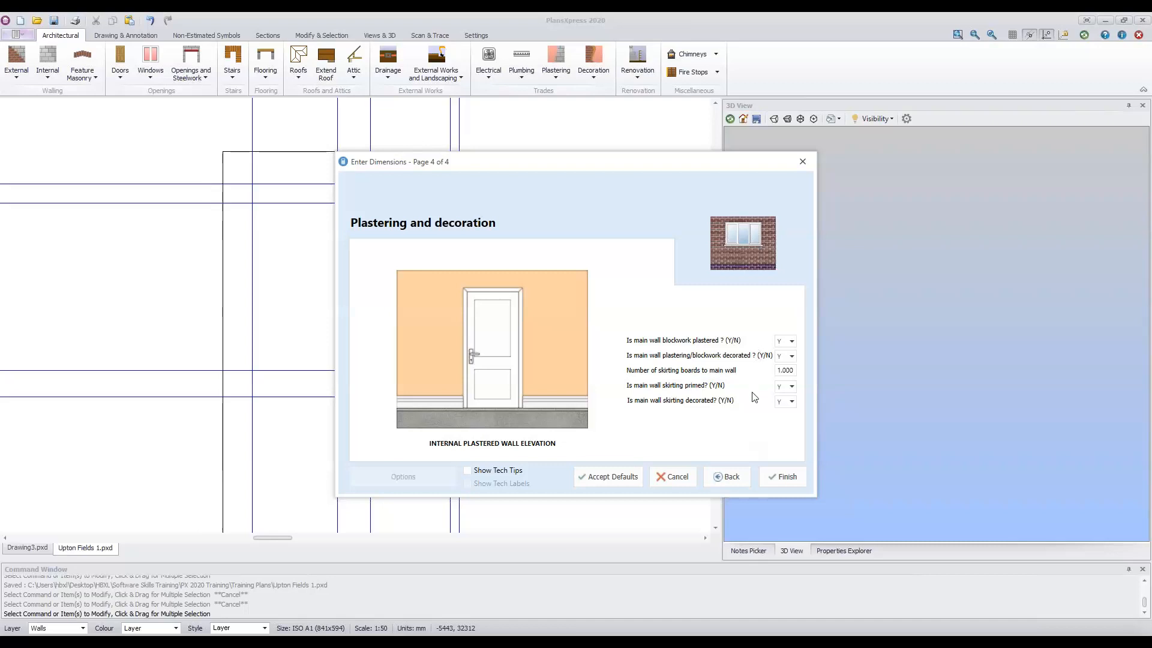
click(782, 478)
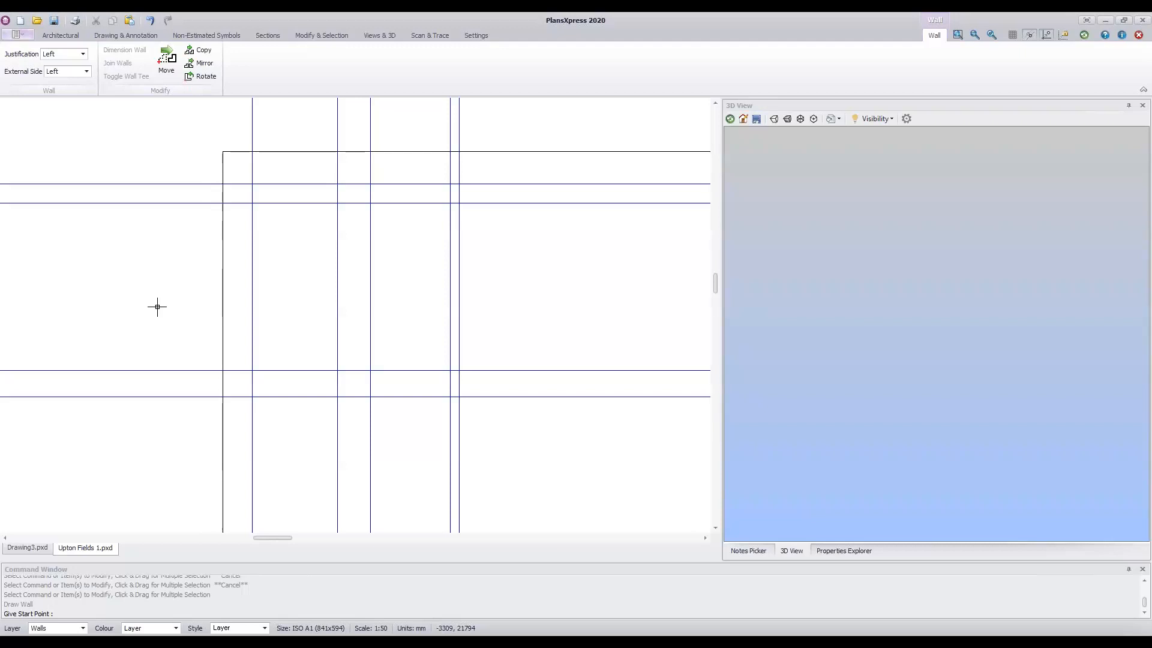
Start a wall at the first vertical and horizontal construction lines' intersection and preview its external side as Right and Left.
click(252, 184)
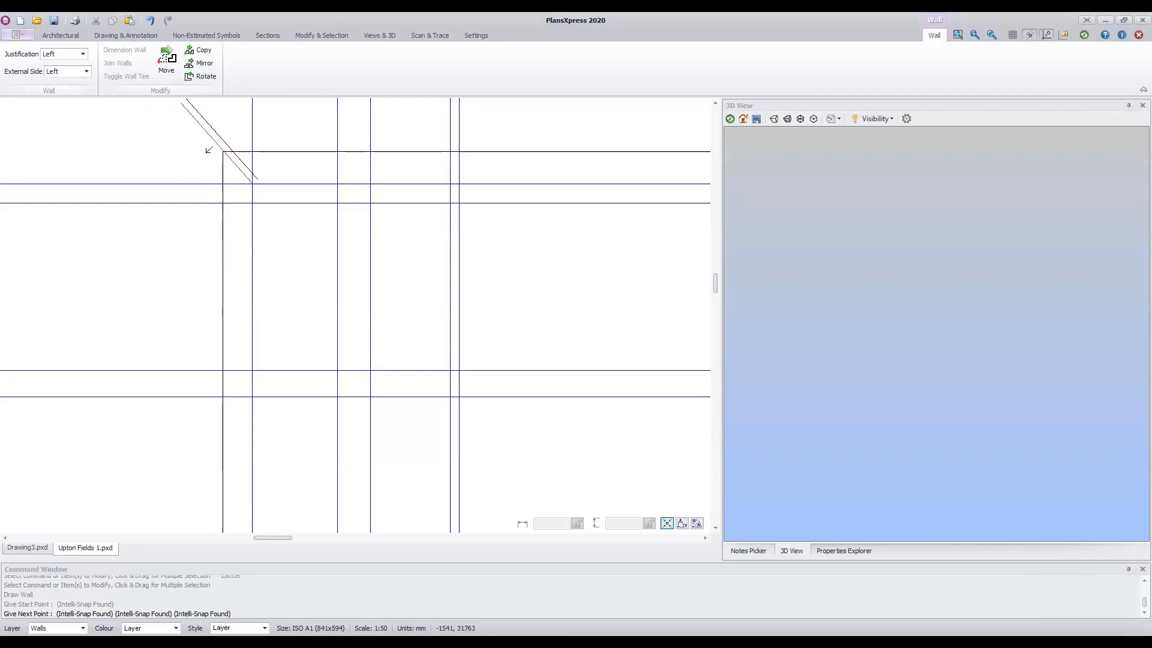
click(86, 71)
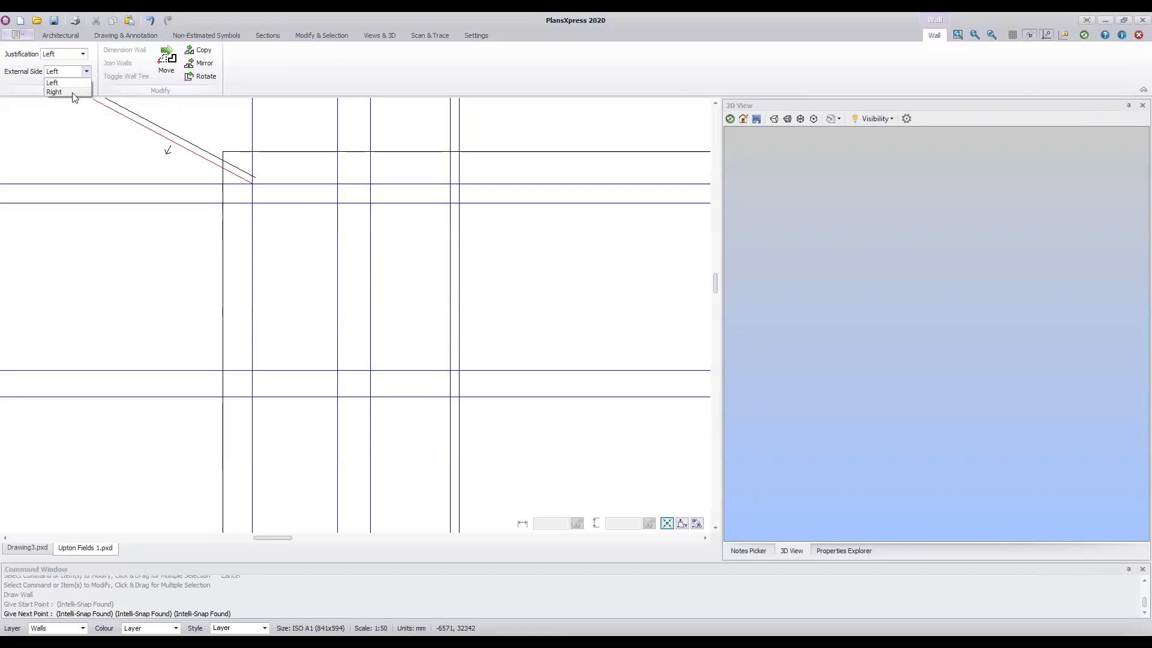
click(54, 91)
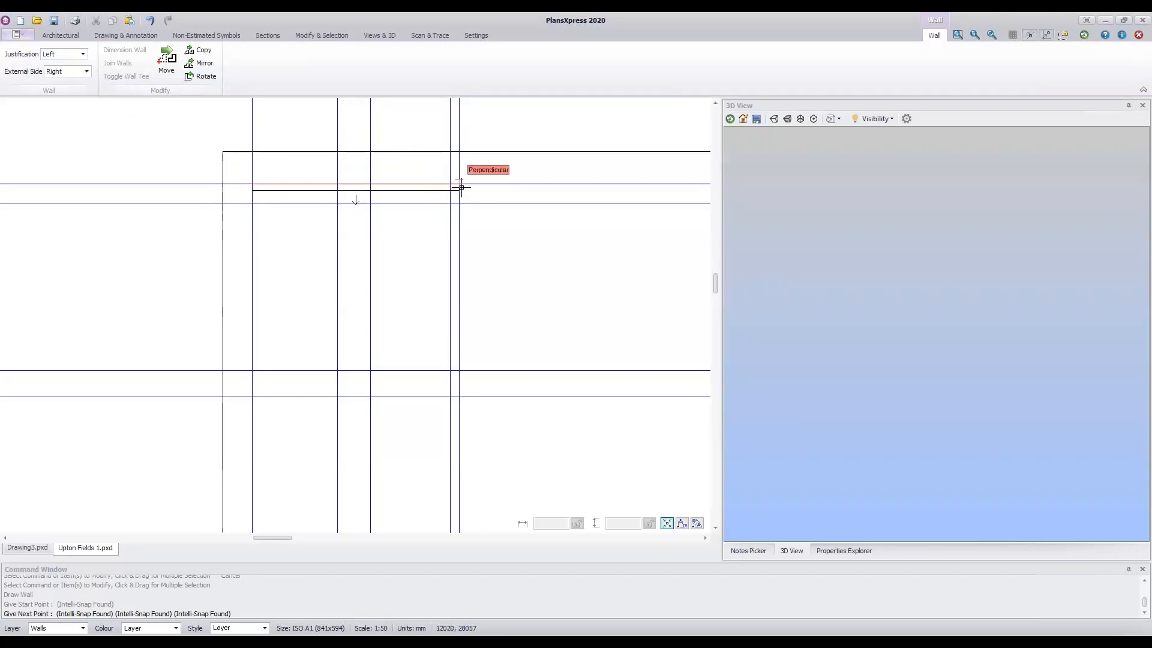
click(86, 71)
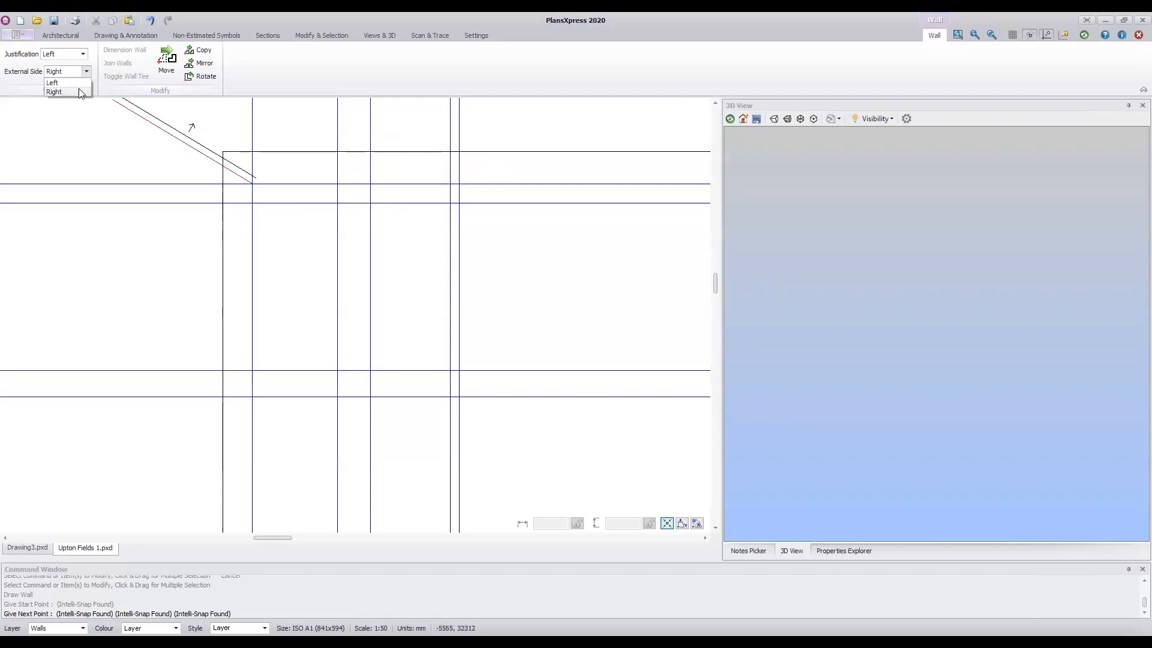
click(66, 83)
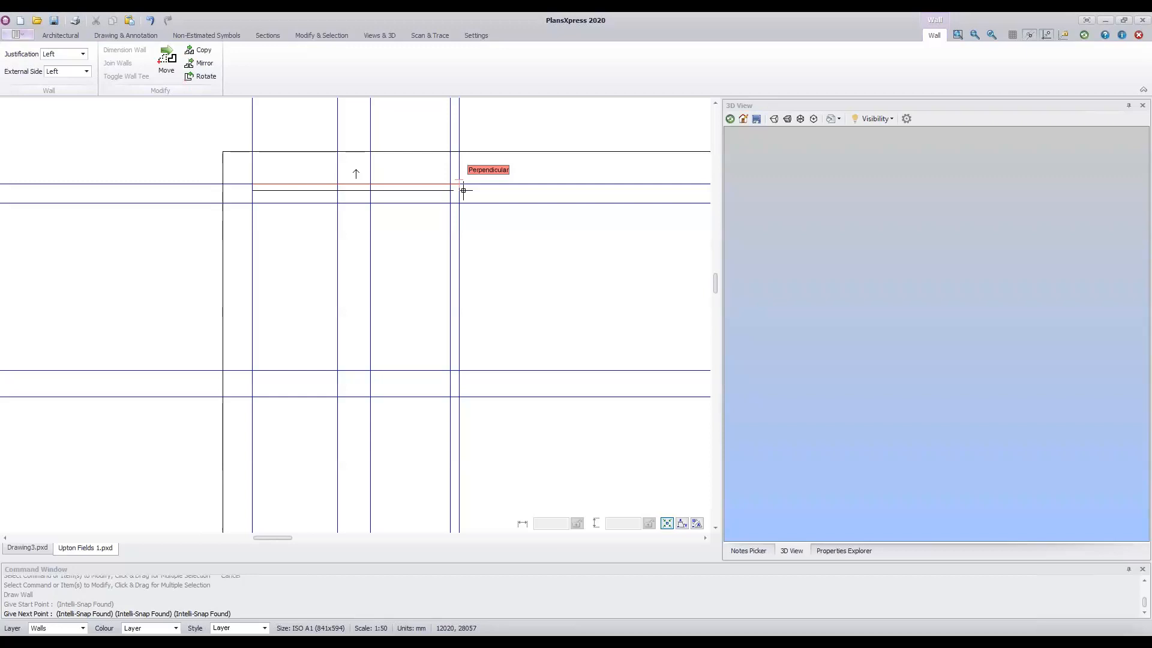
key(space)
key(space)
key(space)
key(space)
key(space)
key(space)
Preview the wall with Centre, Right and Left justification, cycle its placement options and cancel the wall.
click(83, 54)
click(60, 74)
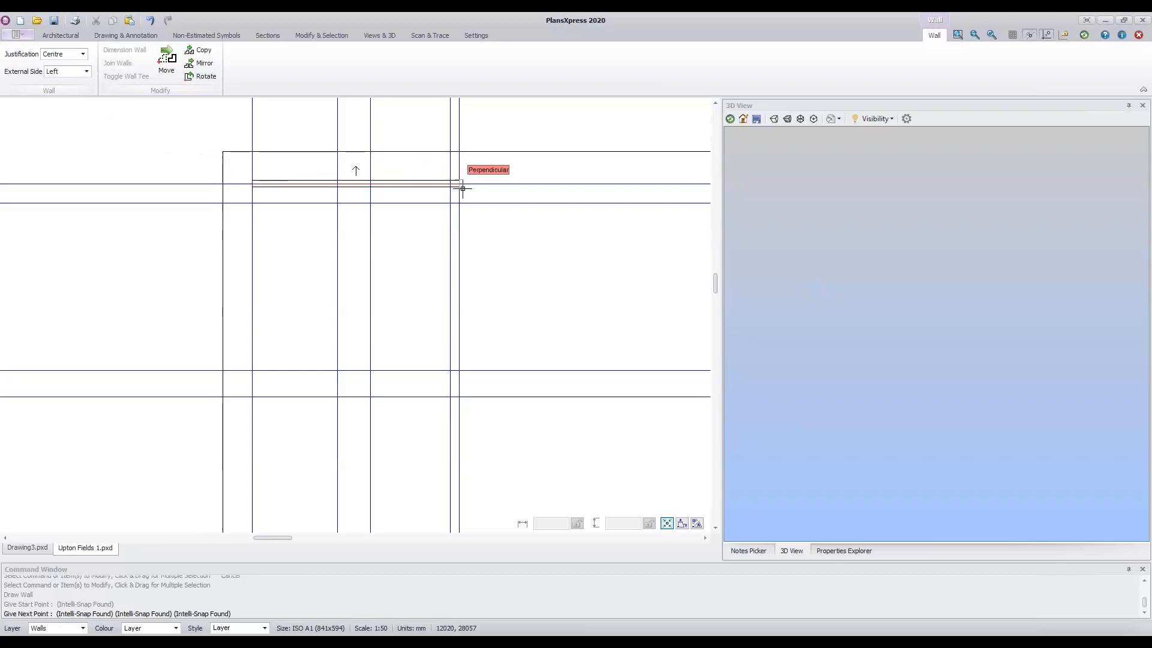
click(83, 54)
click(83, 84)
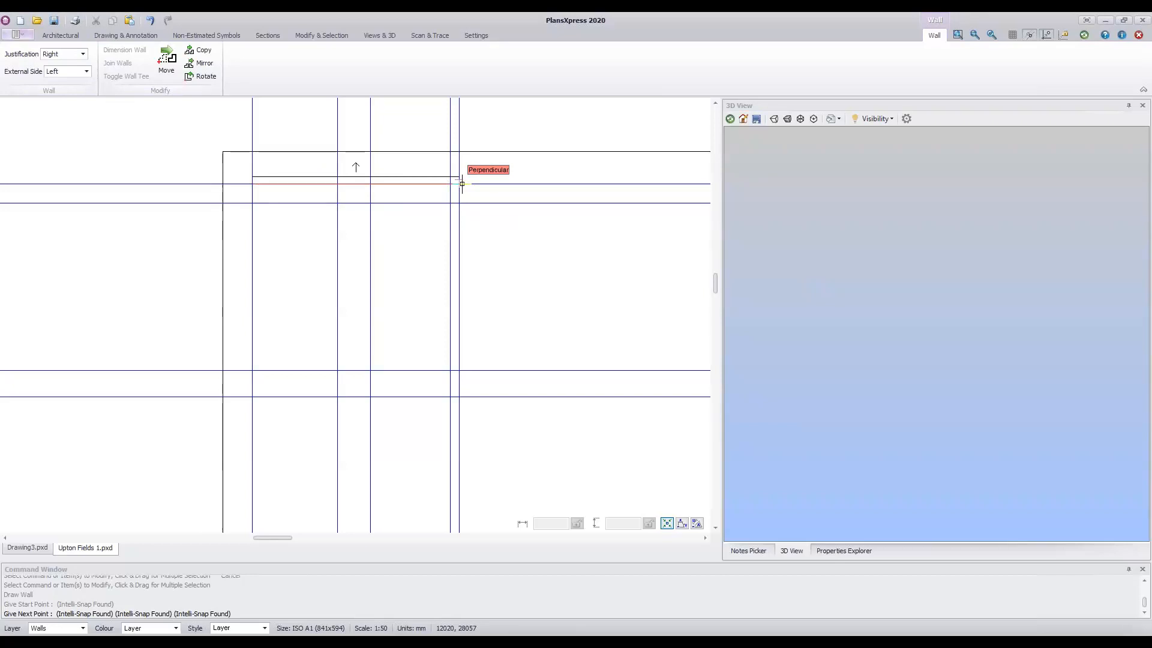
click(83, 54)
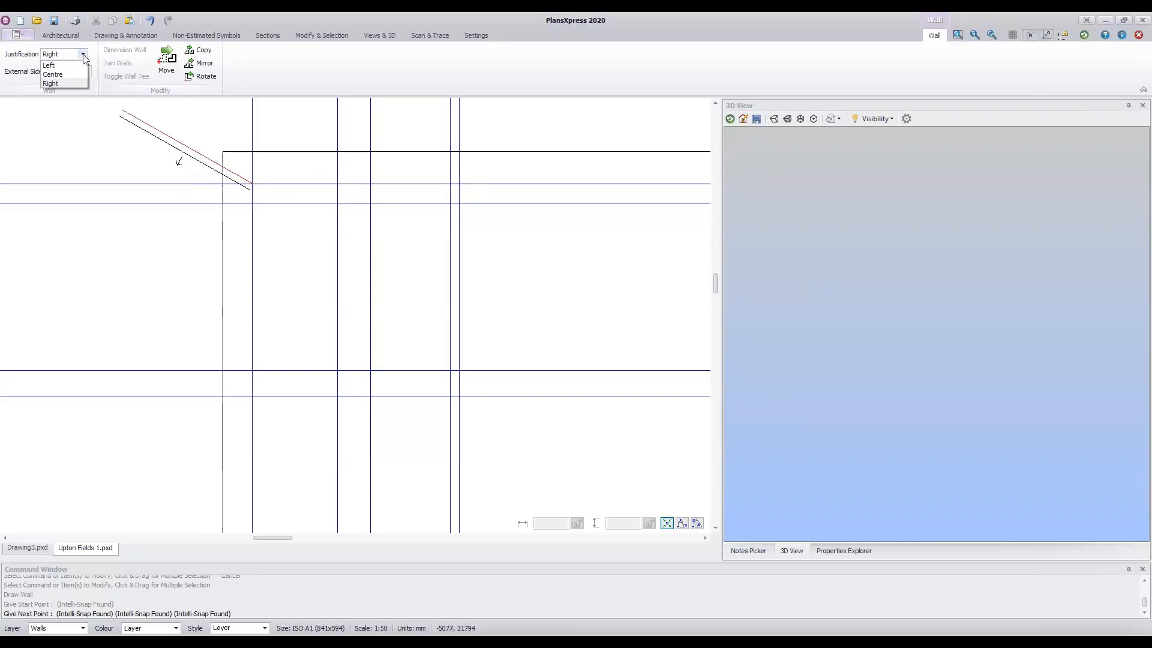
click(76, 65)
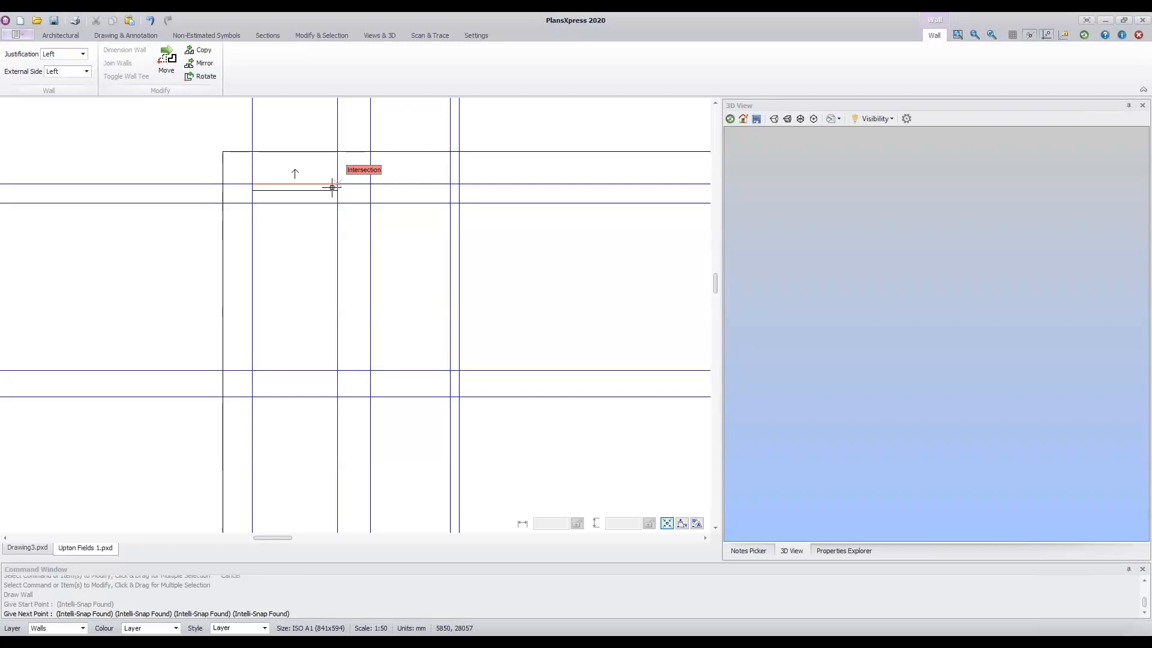
key(space)
key(space)
key(space)
key(space)
key(space)
key(space)
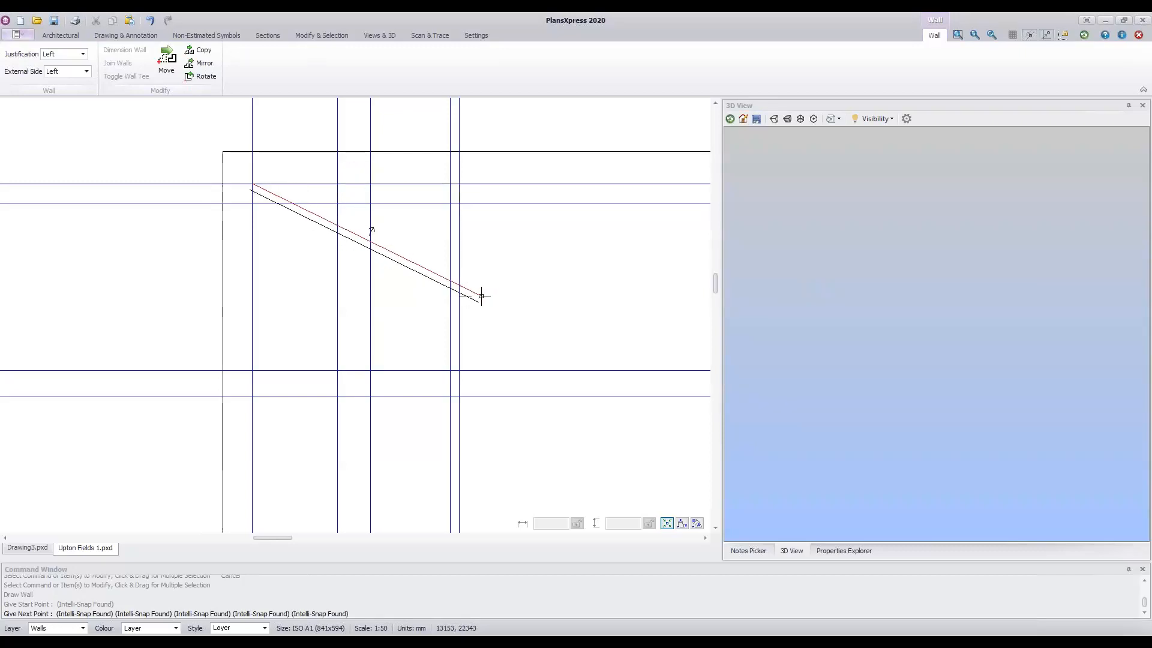
key(Escape)
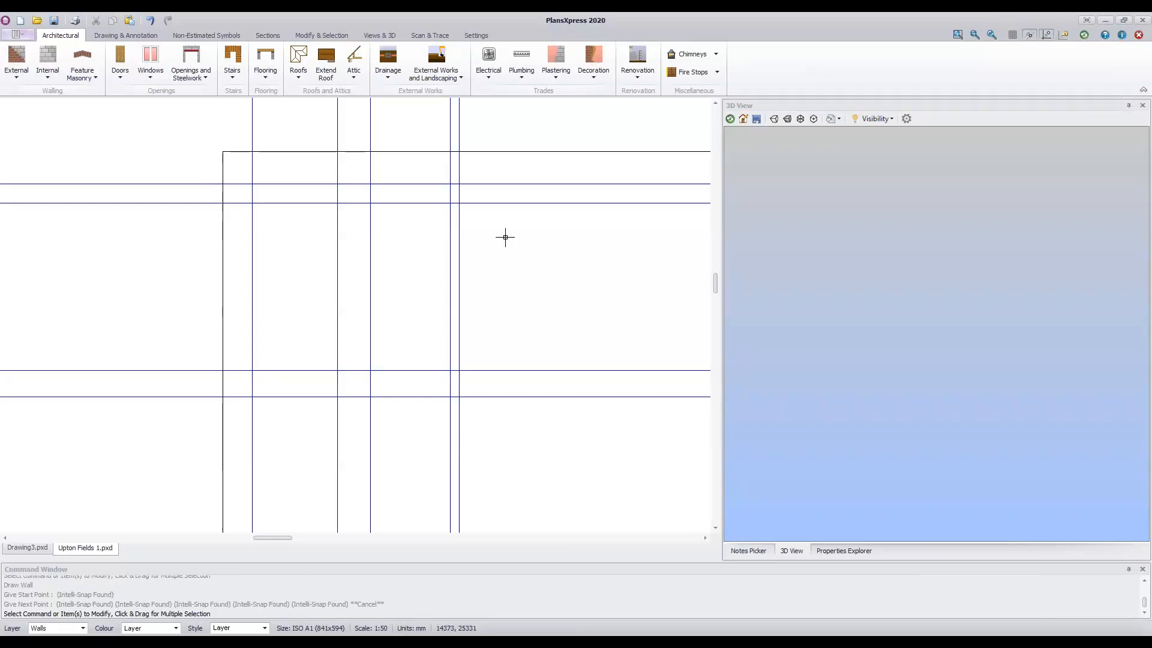
Draw cavity walls from the first grid intersection to the second vertical line, down to the second horizontal line and across to the fifth vertical line.
key(Escape)
key(Escape)
key(Escape)
key(Return)
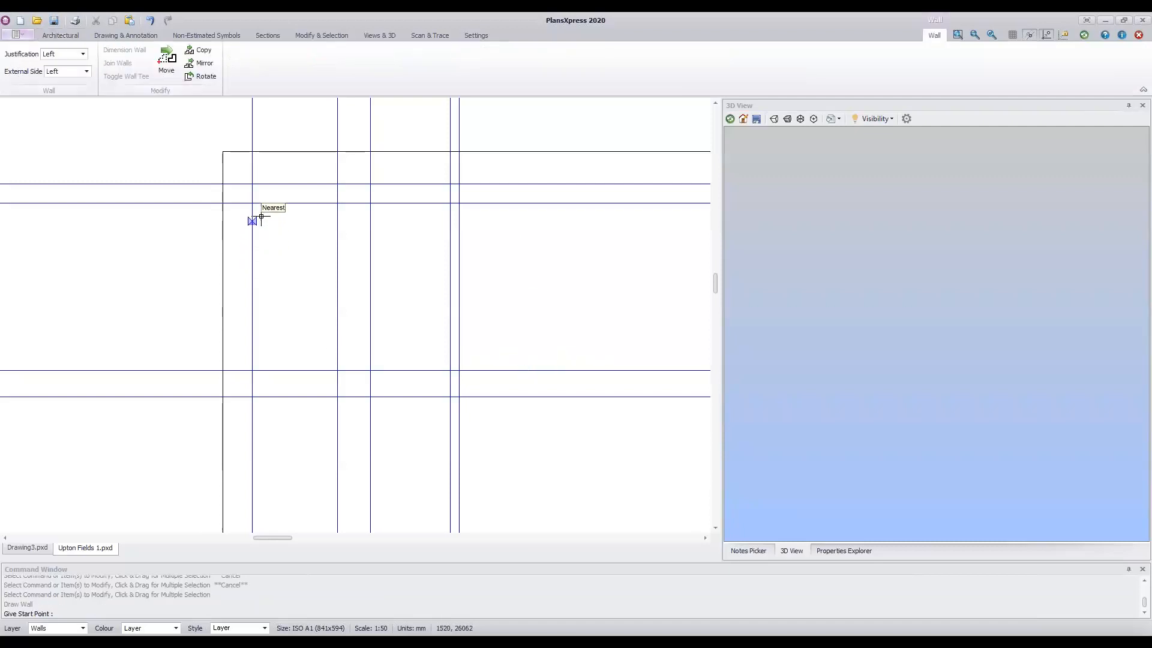
click(252, 184)
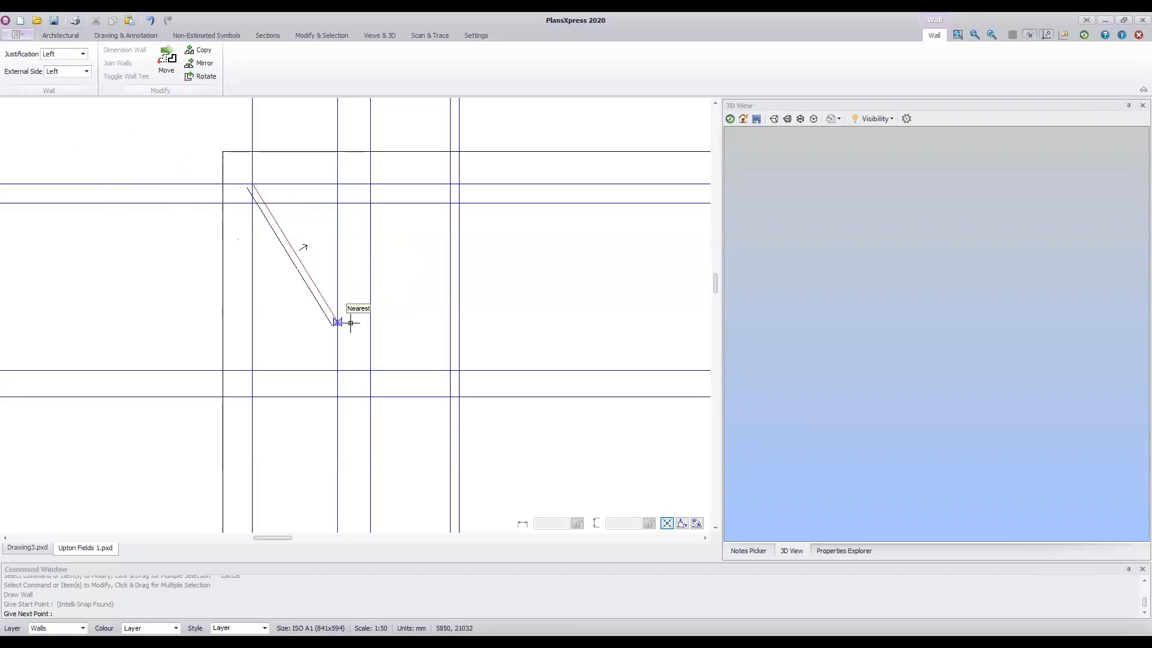
click(338, 186)
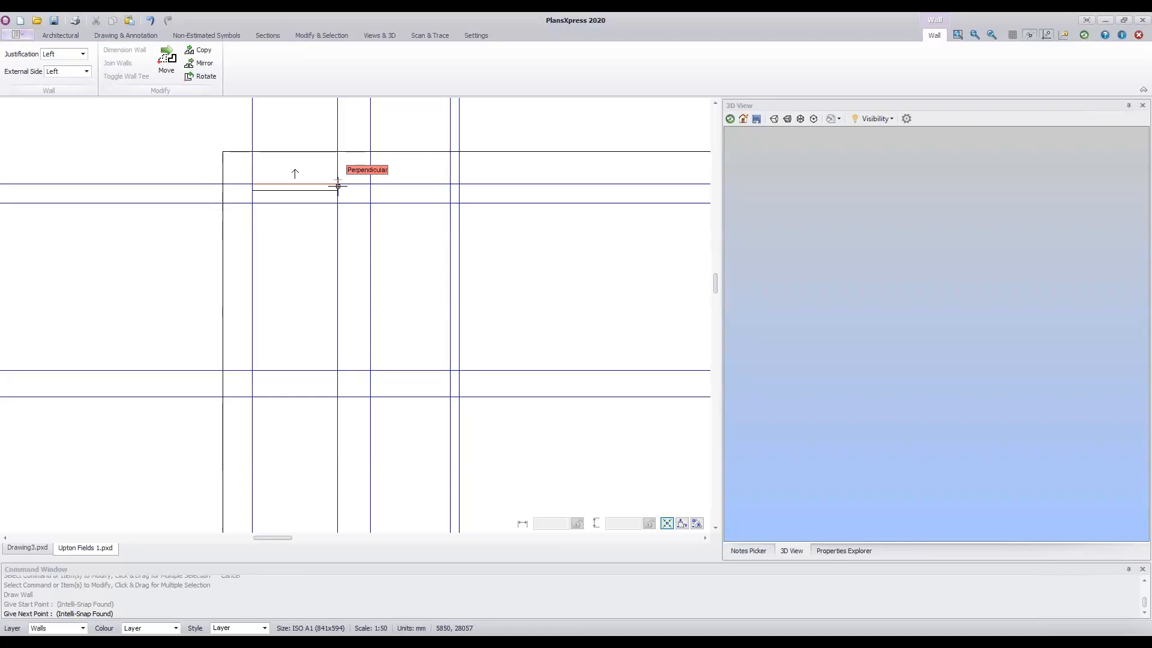
scroll(337, 187, up, 3)
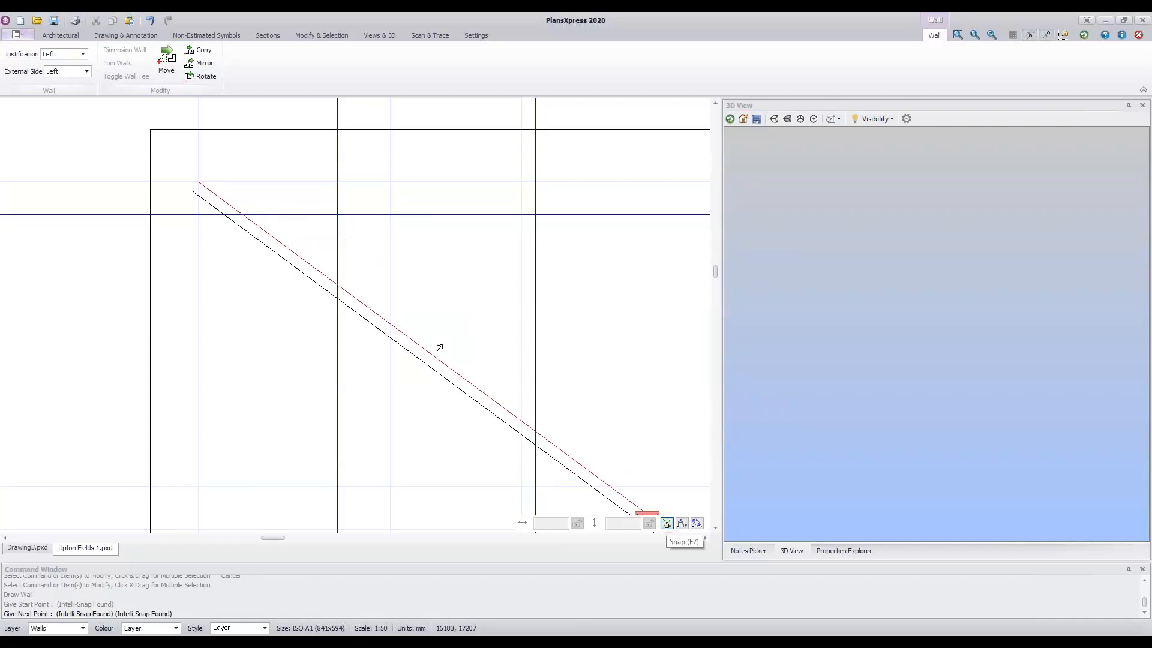
click(334, 182)
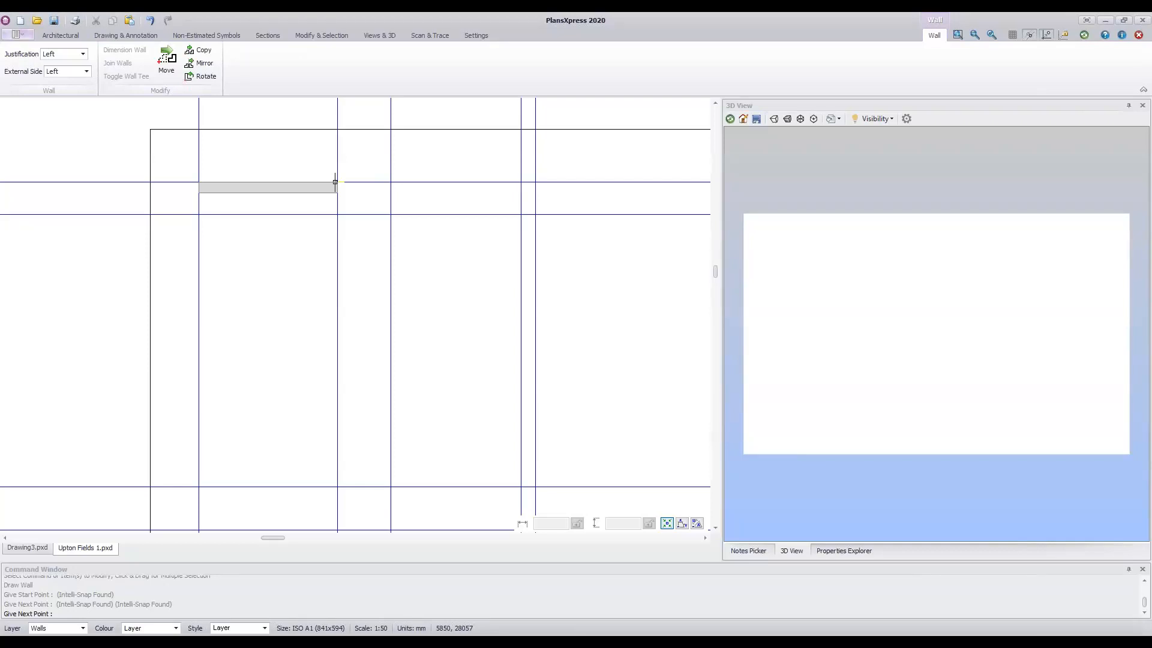
click(335, 215)
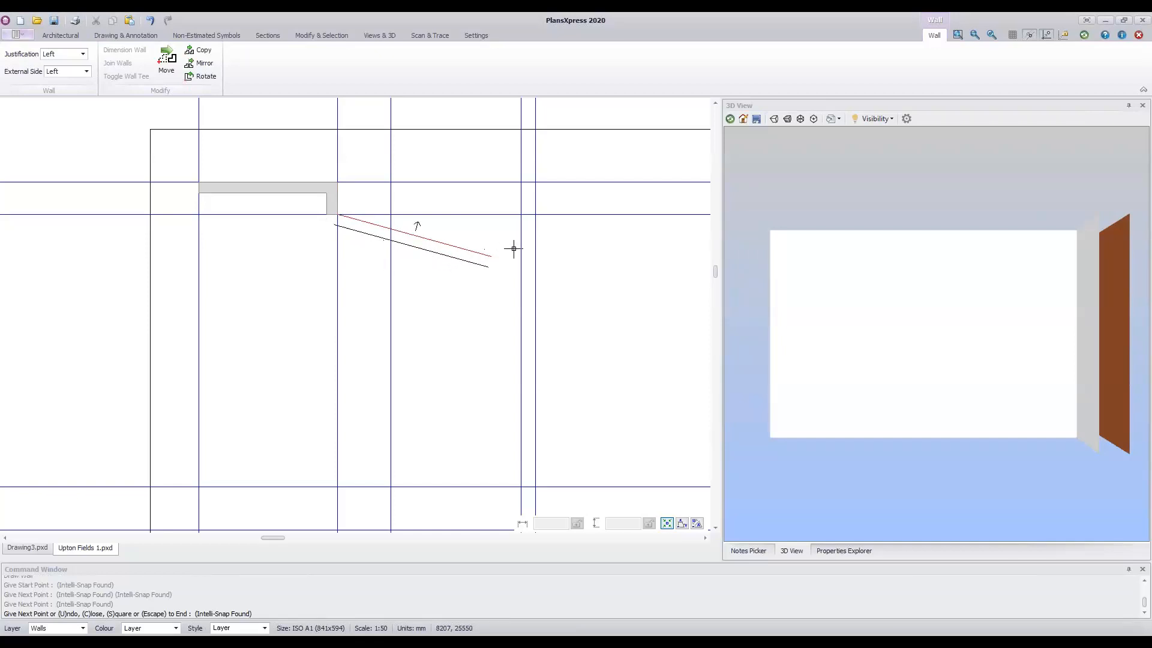
click(536, 216)
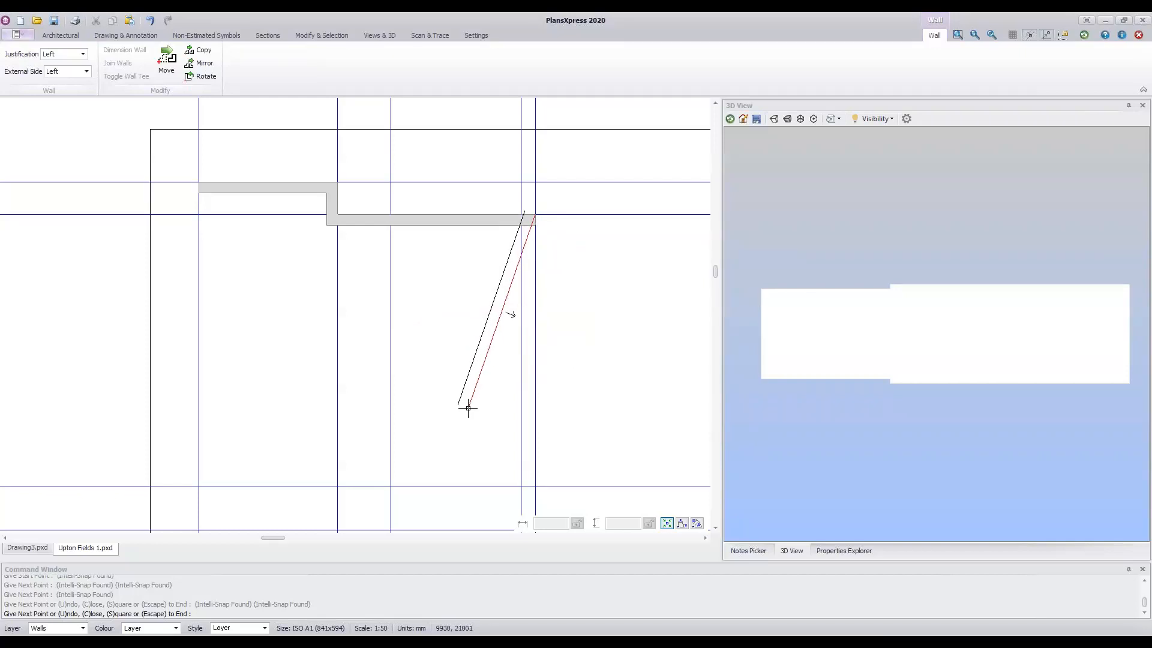
Continue the wall down to the third horizontal line, step in to the fourth vertical line and continue down to the fourth horizontal line.
middle_drag(468, 408, 468, 348)
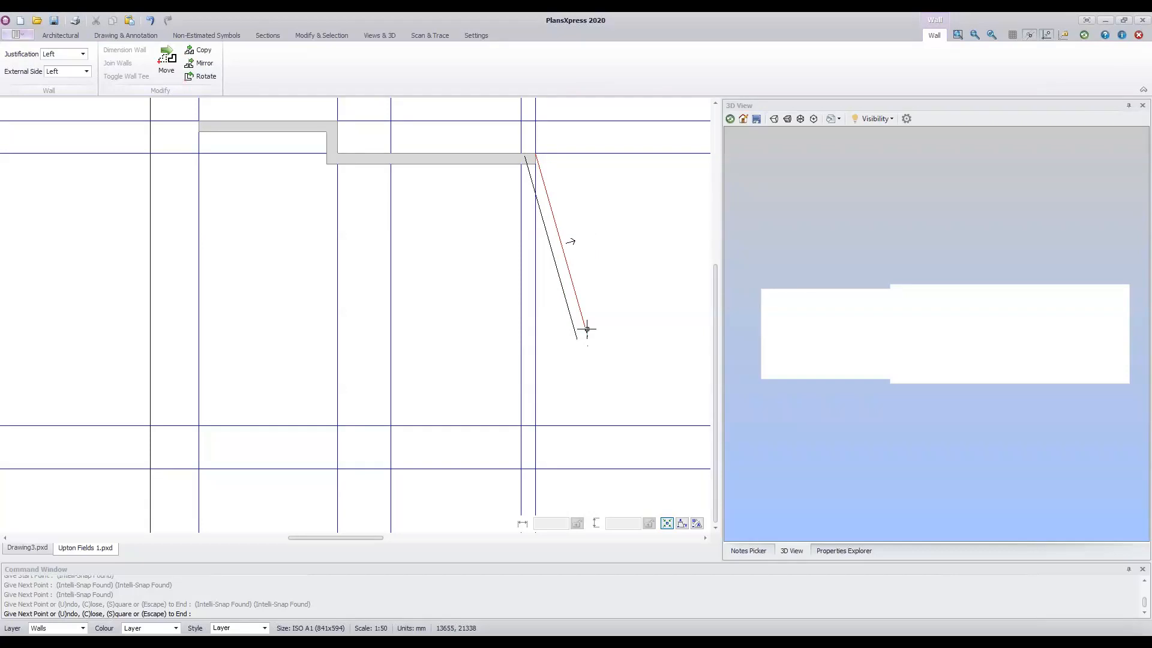
click(538, 425)
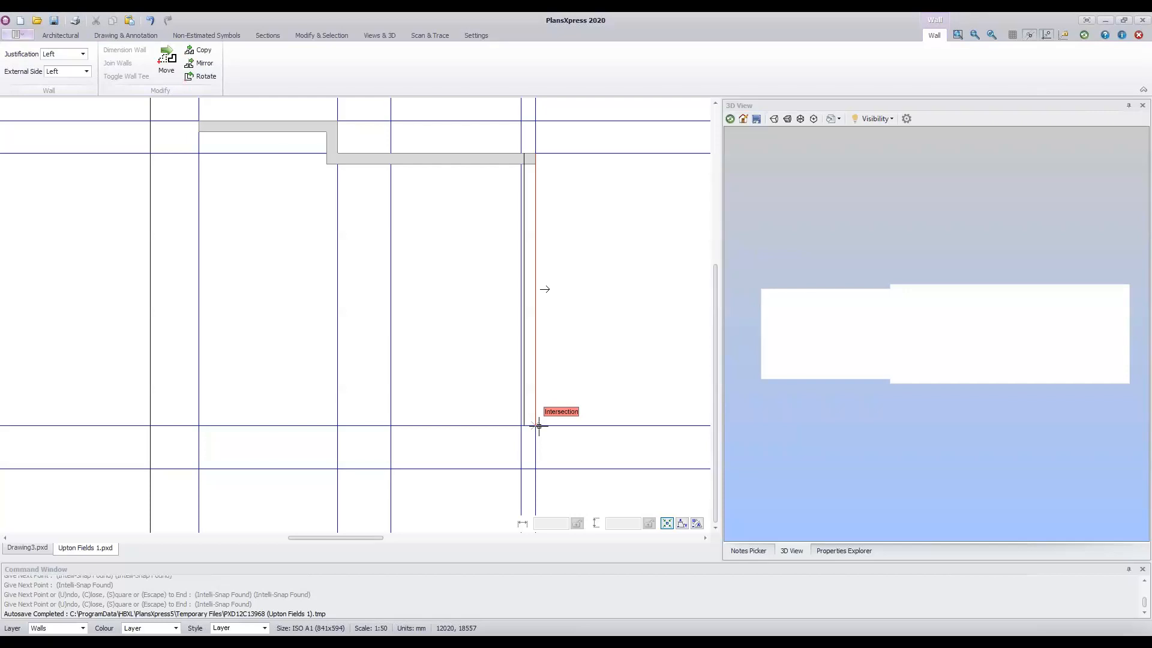
click(538, 425)
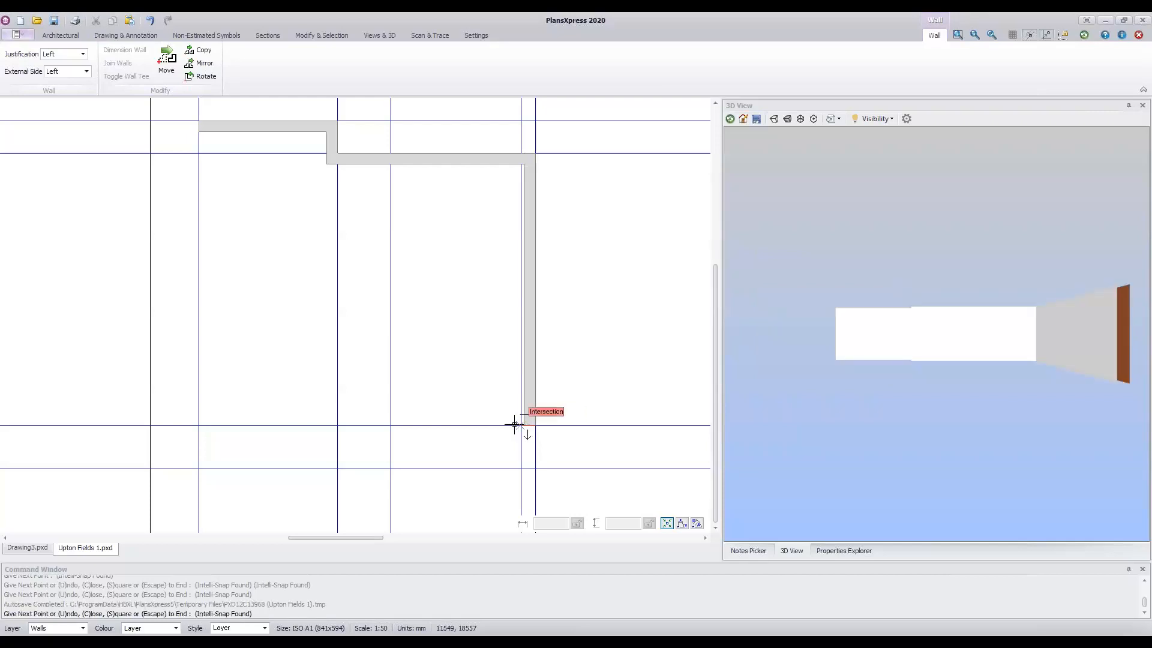
click(514, 424)
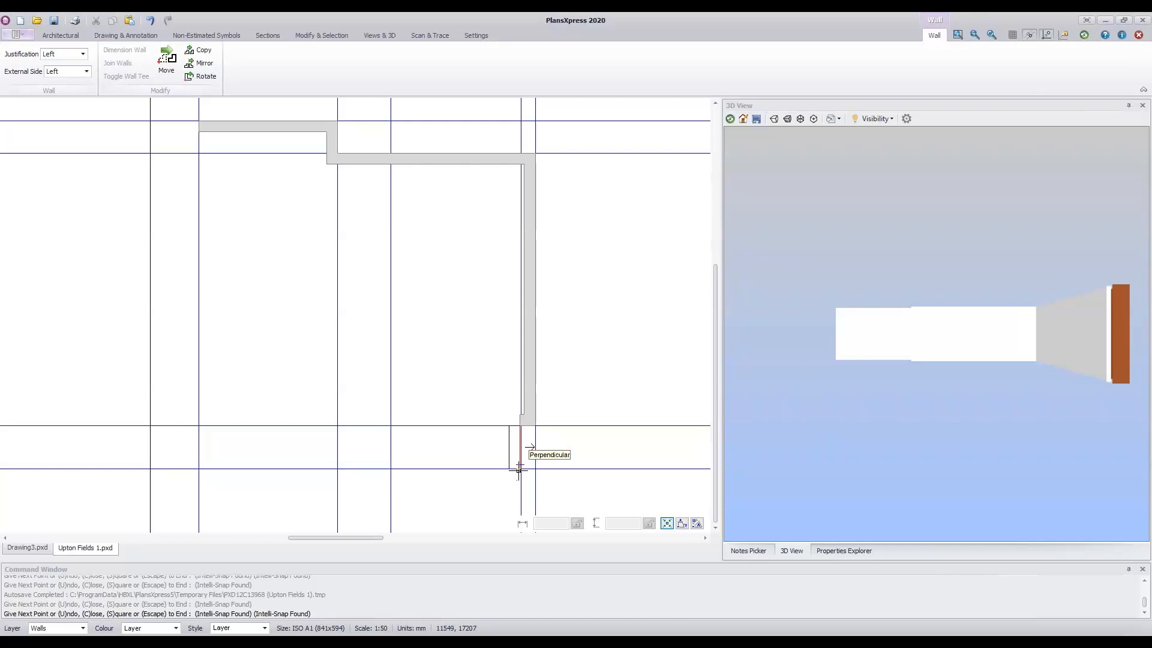
click(521, 469)
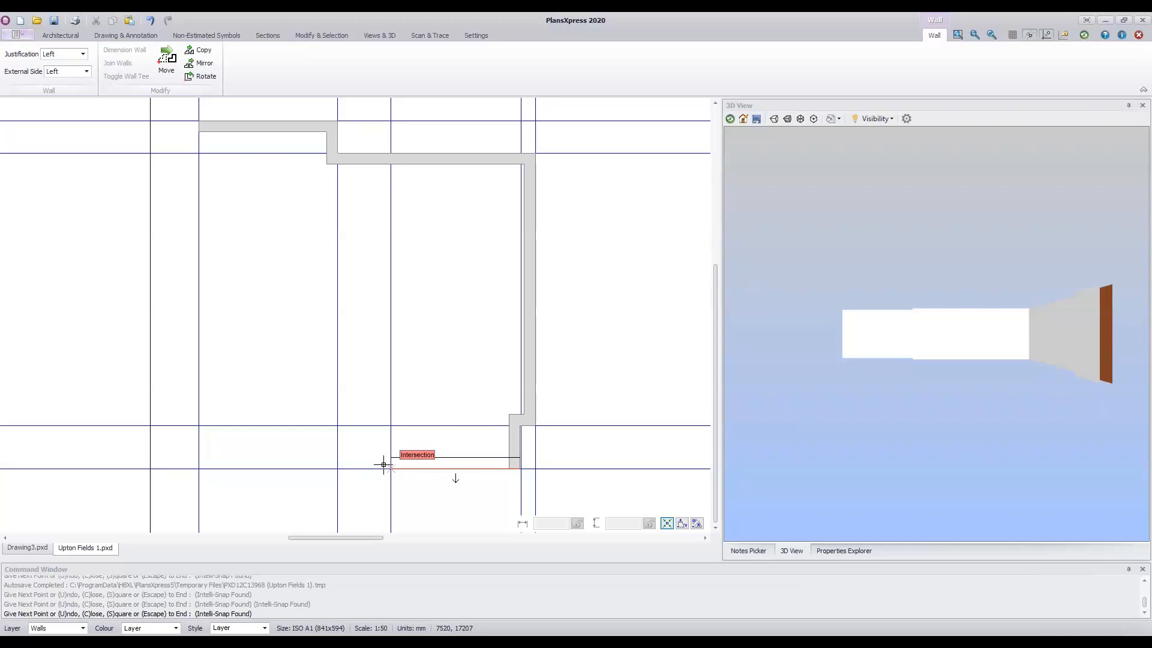
Complete the bay via the third vertical and horizontal lines, run the wall to the first vertical line and close the house outline.
click(390, 466)
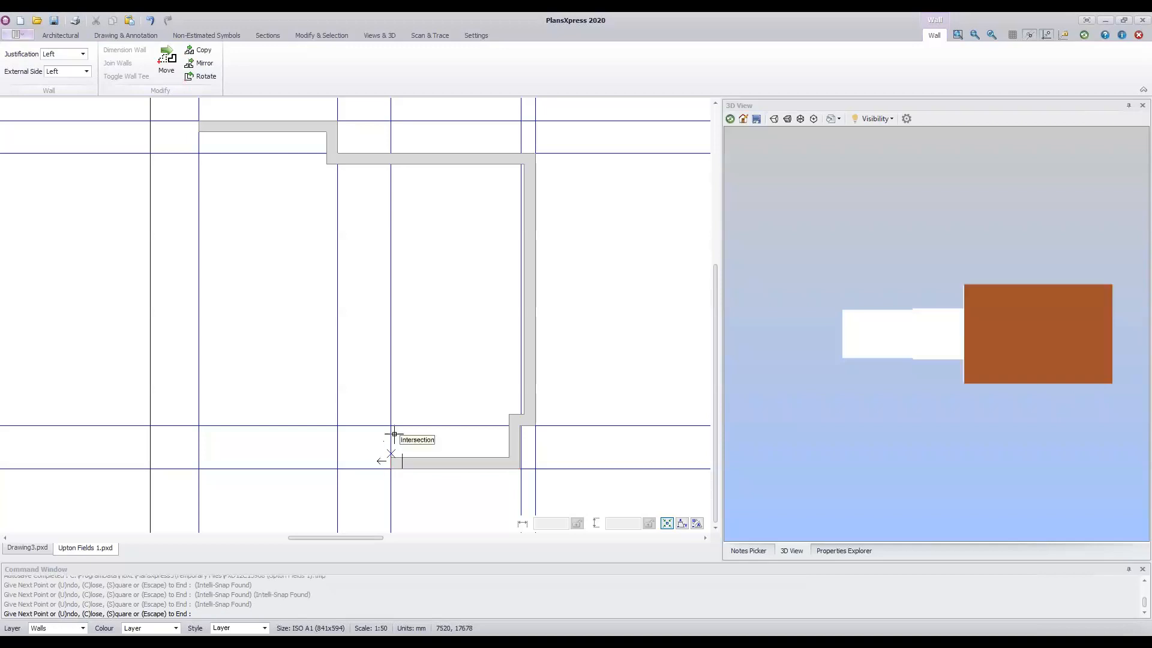
click(391, 426)
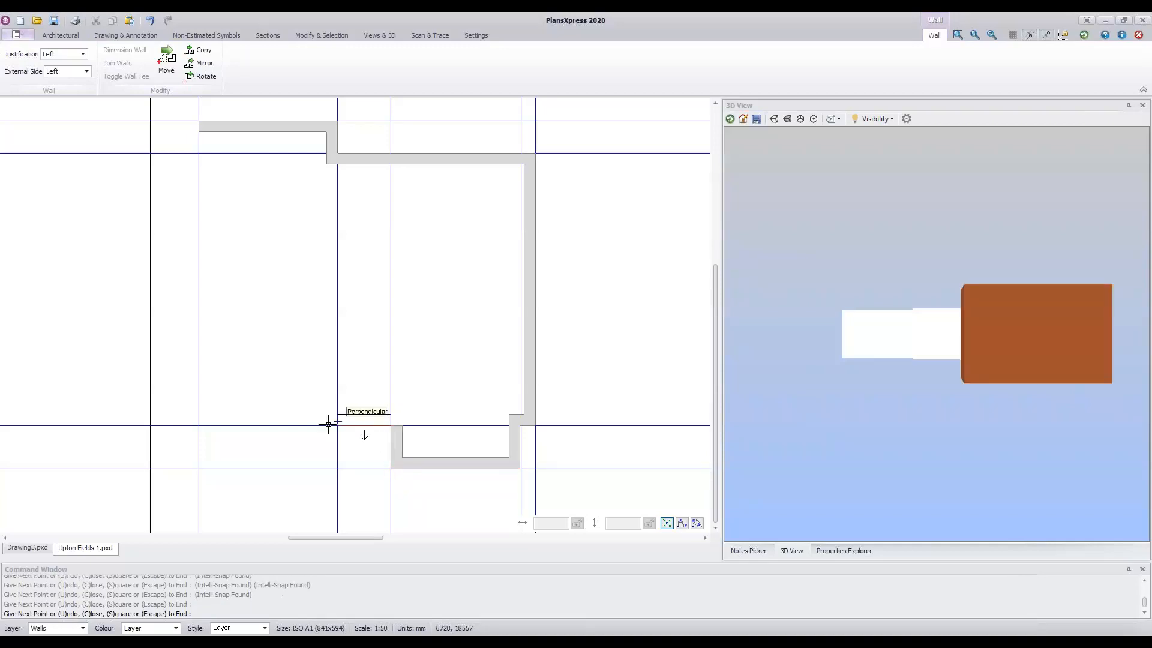
click(200, 420)
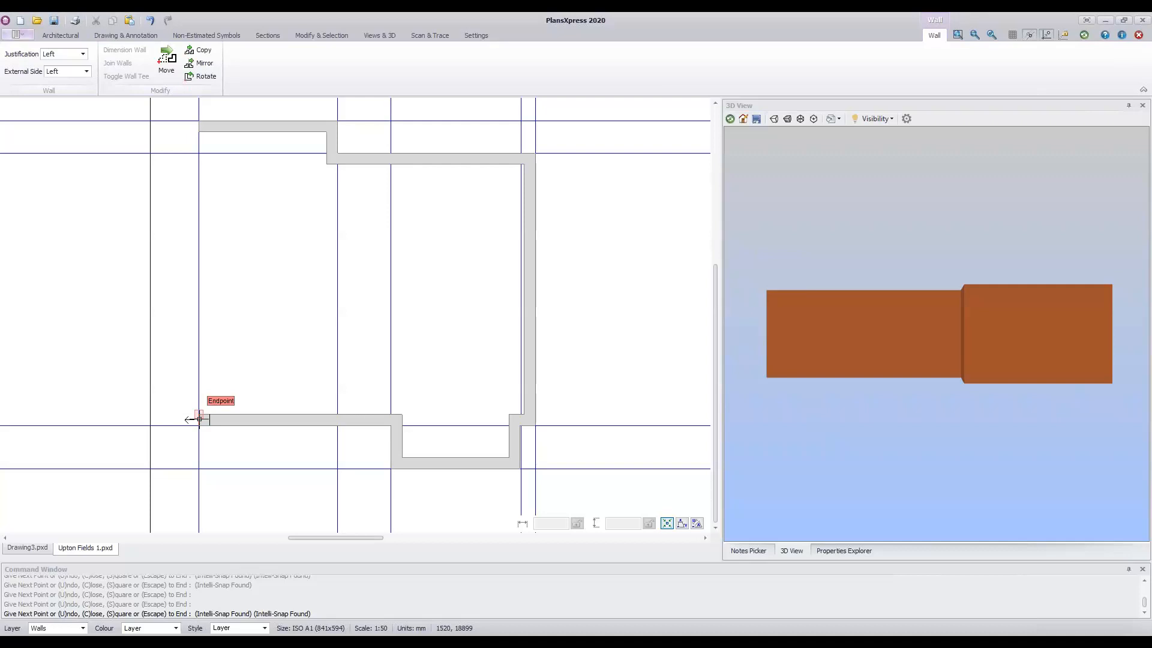
key(c)
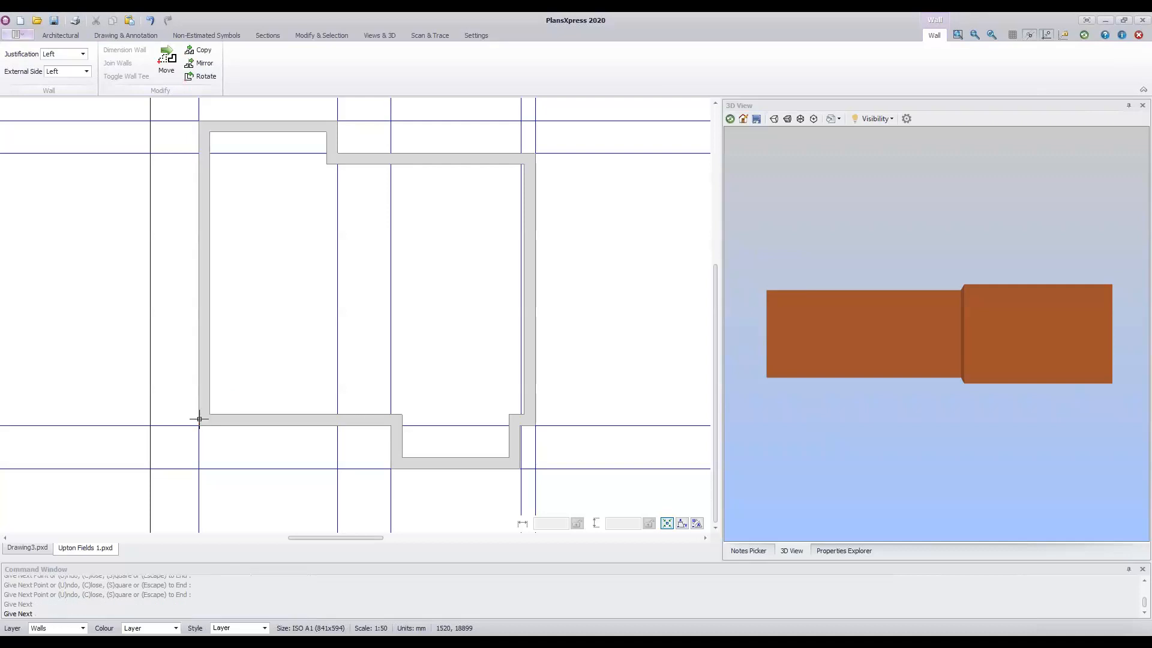
key(Escape)
key(Escape)
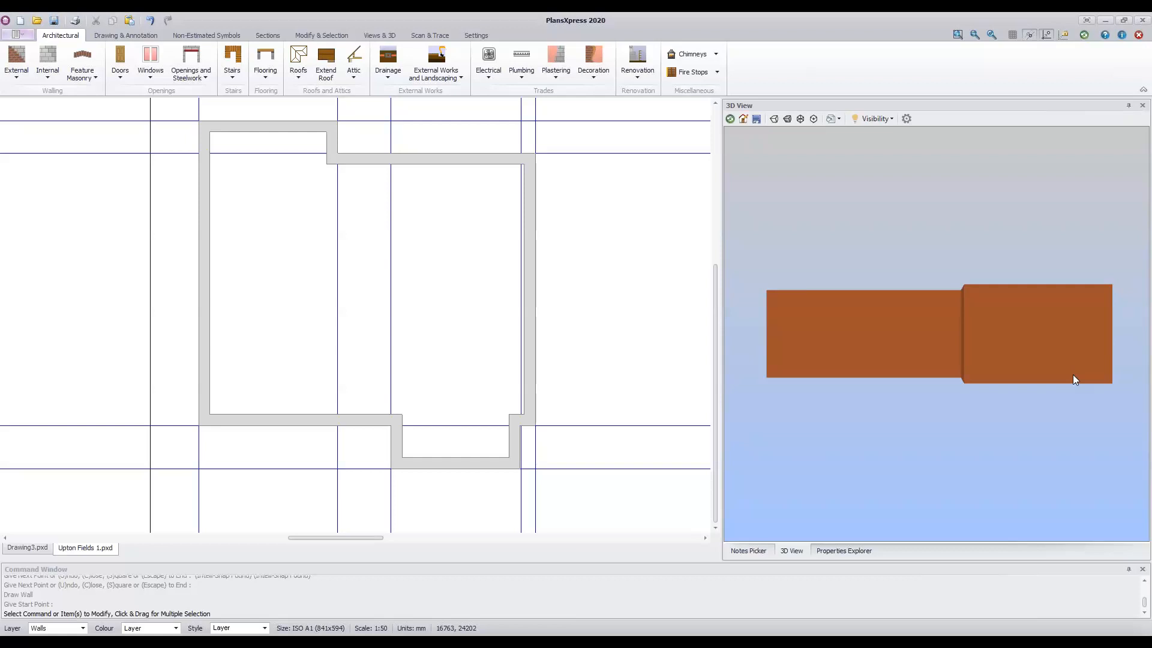
Examine the closed external walls in the 3D view from several angles and distances, checking the outer brick and inner faces.
click(204, 259)
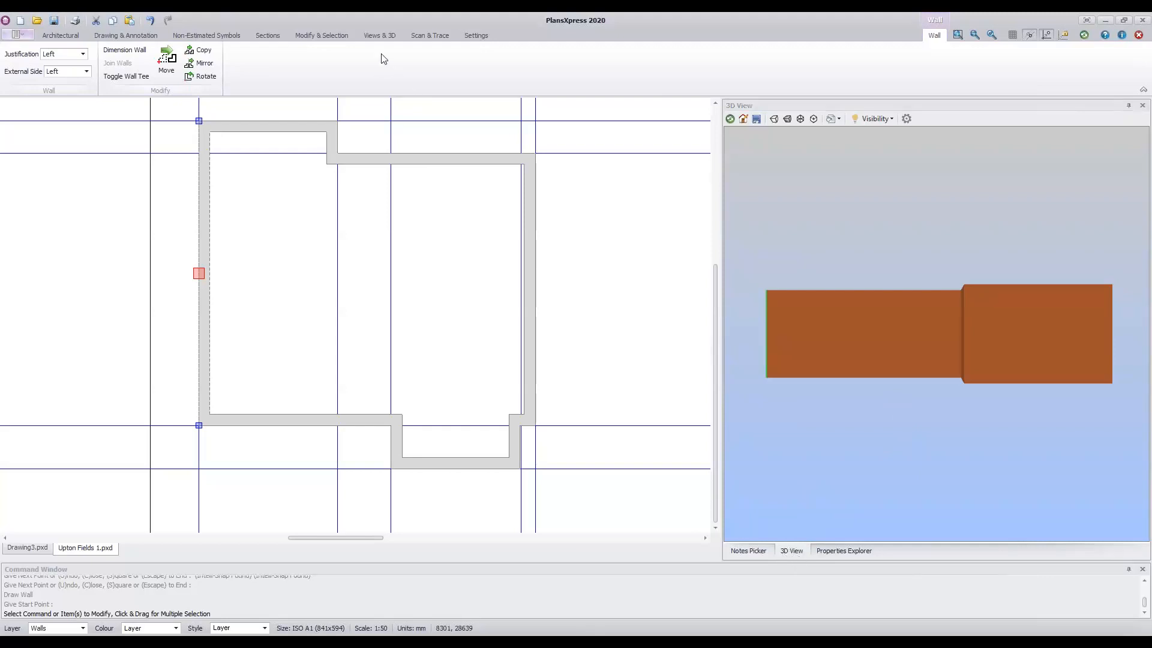
click(381, 36)
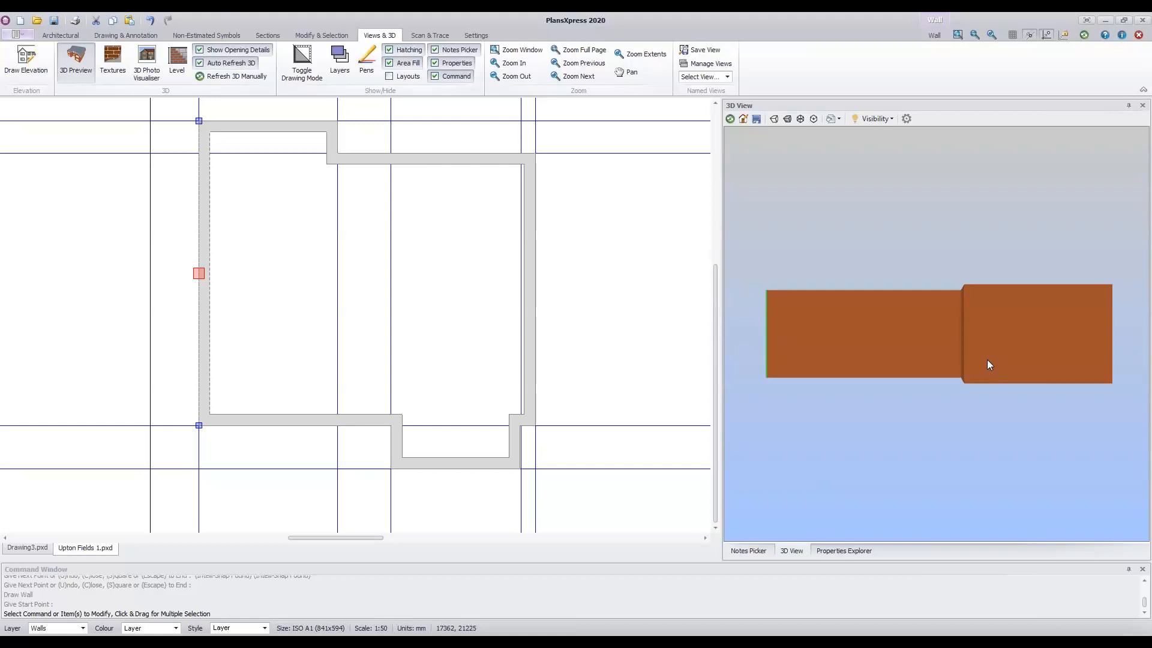
drag(1070, 365, 995, 472)
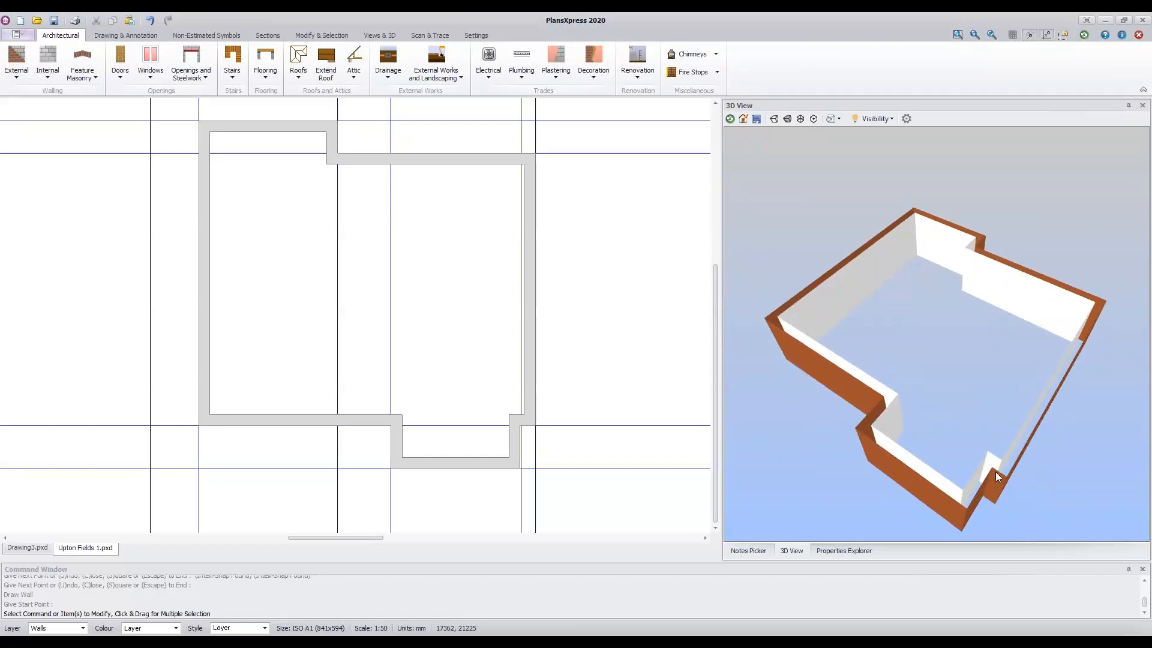
drag(765, 384, 889, 385)
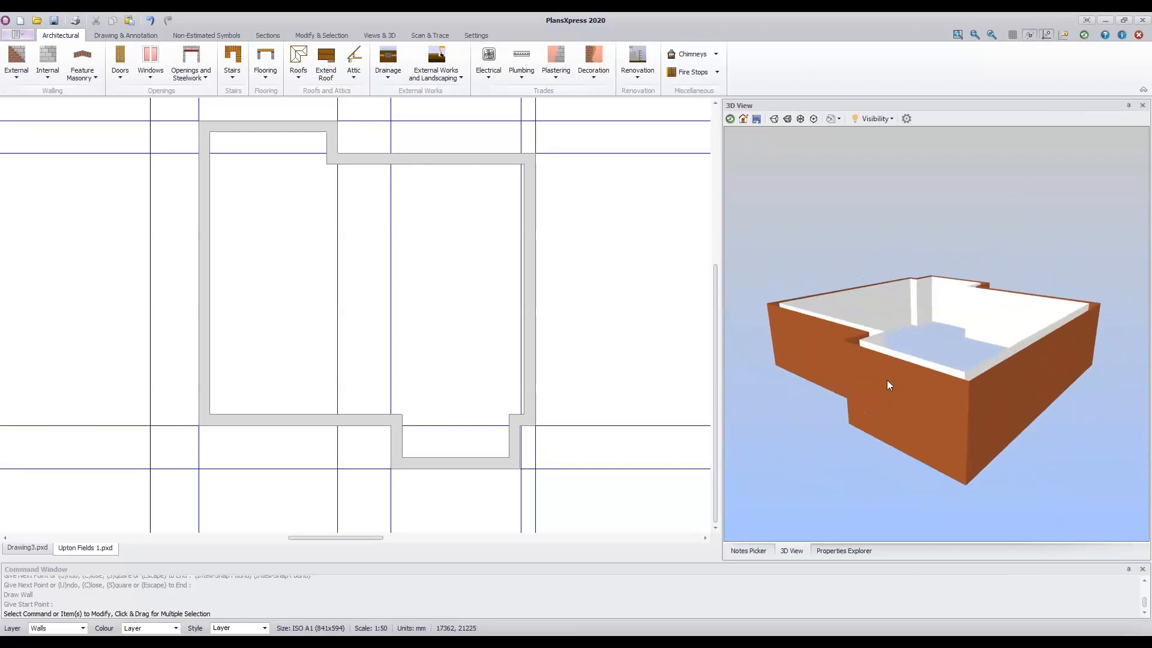
drag(1108, 428, 957, 532)
scroll(956, 383, down, 1)
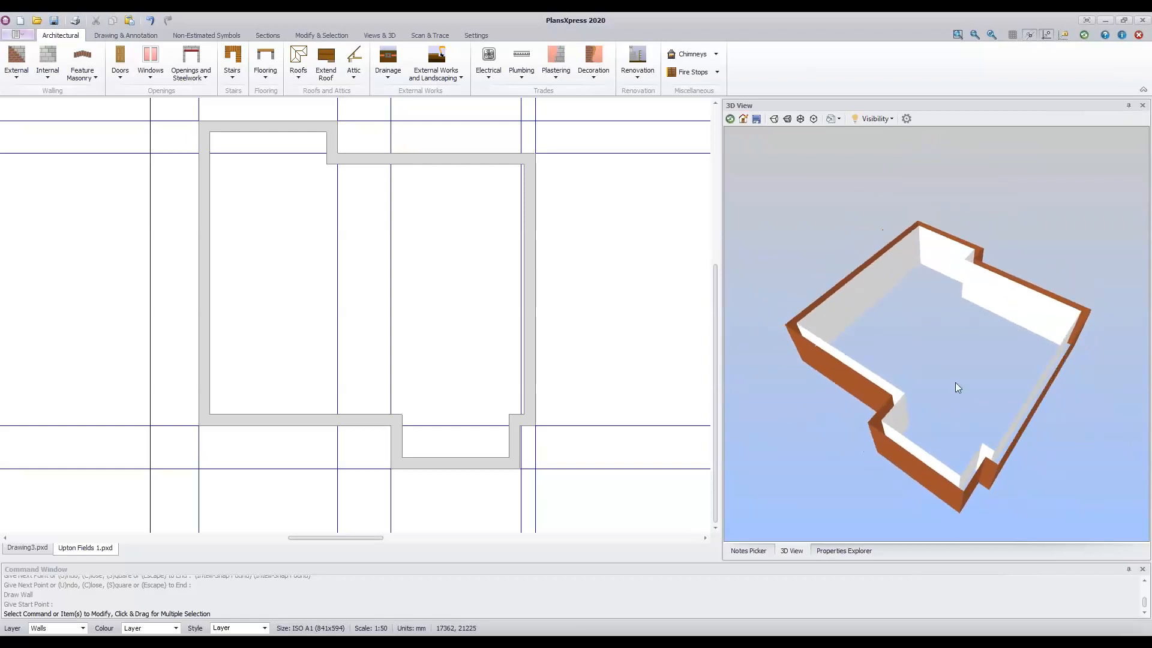
scroll(938, 338, down, 2)
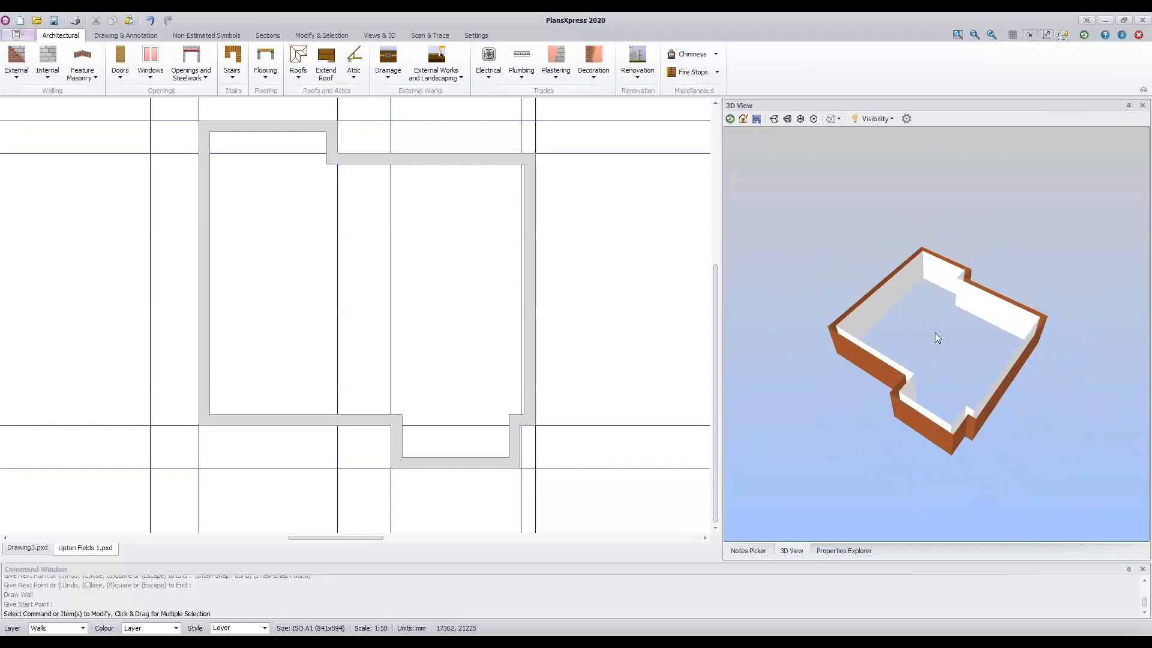
scroll(935, 337, up, 3)
scroll(934, 339, down, 2)
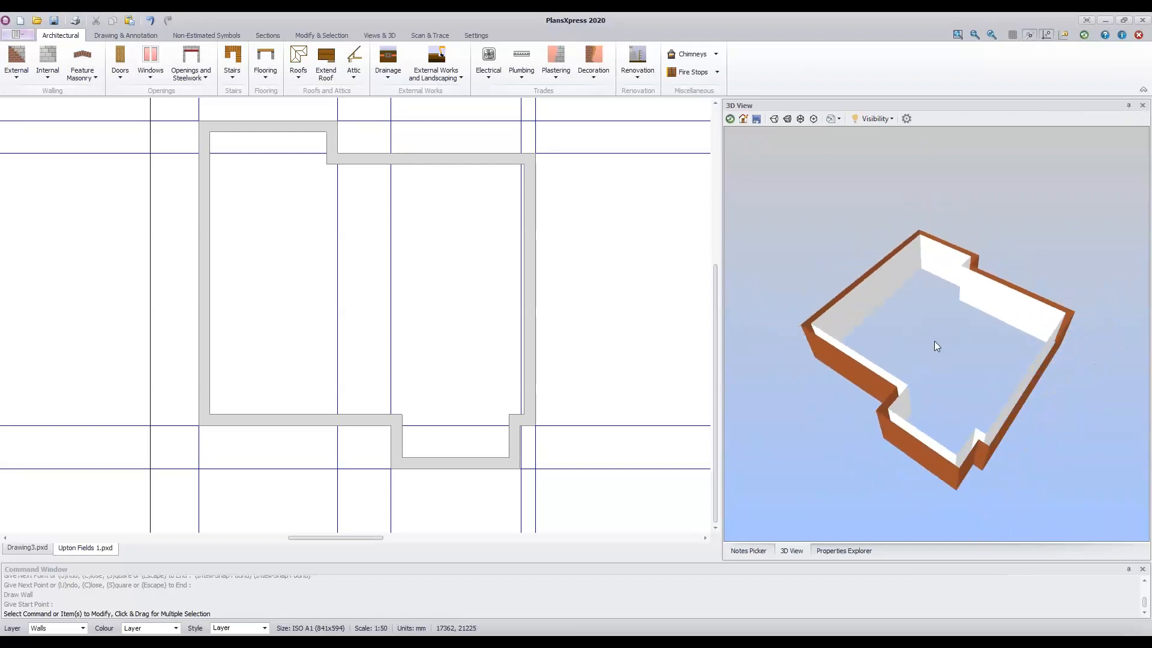
scroll(934, 342, up, 4)
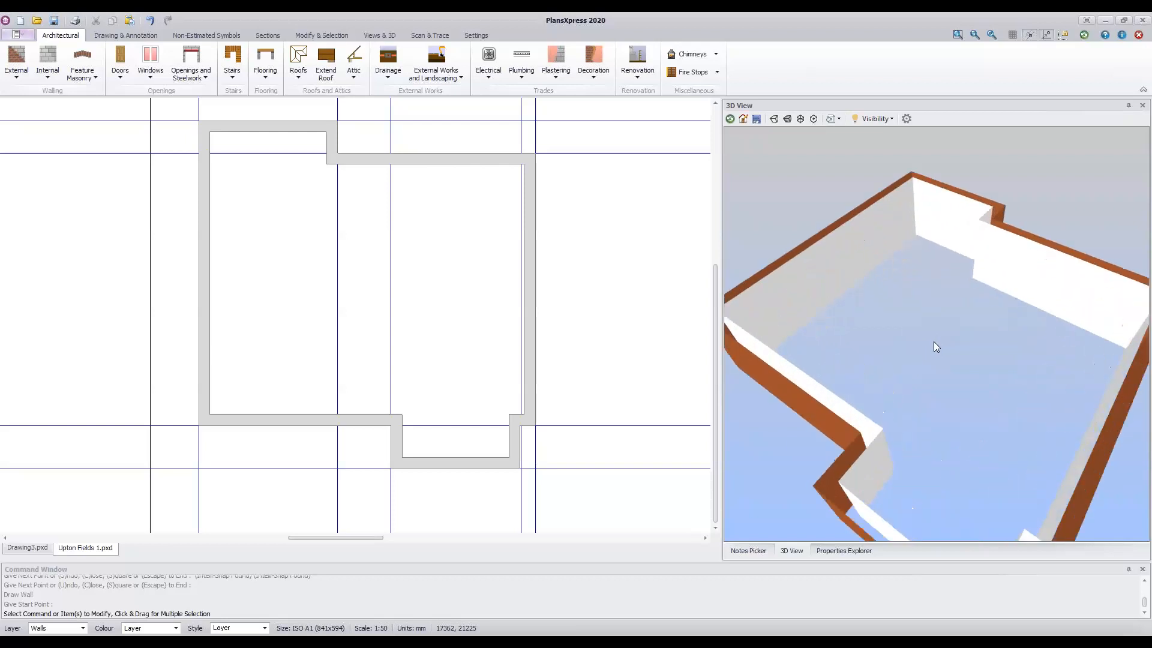
scroll(931, 340, down, 2)
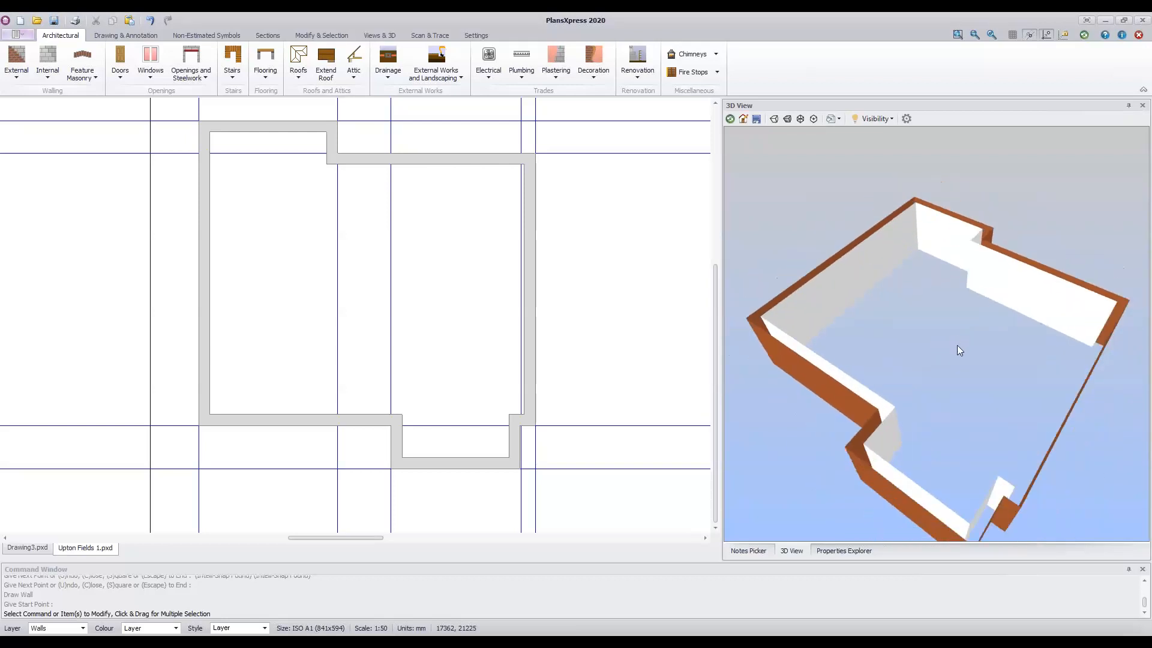
scroll(958, 347, up, 4)
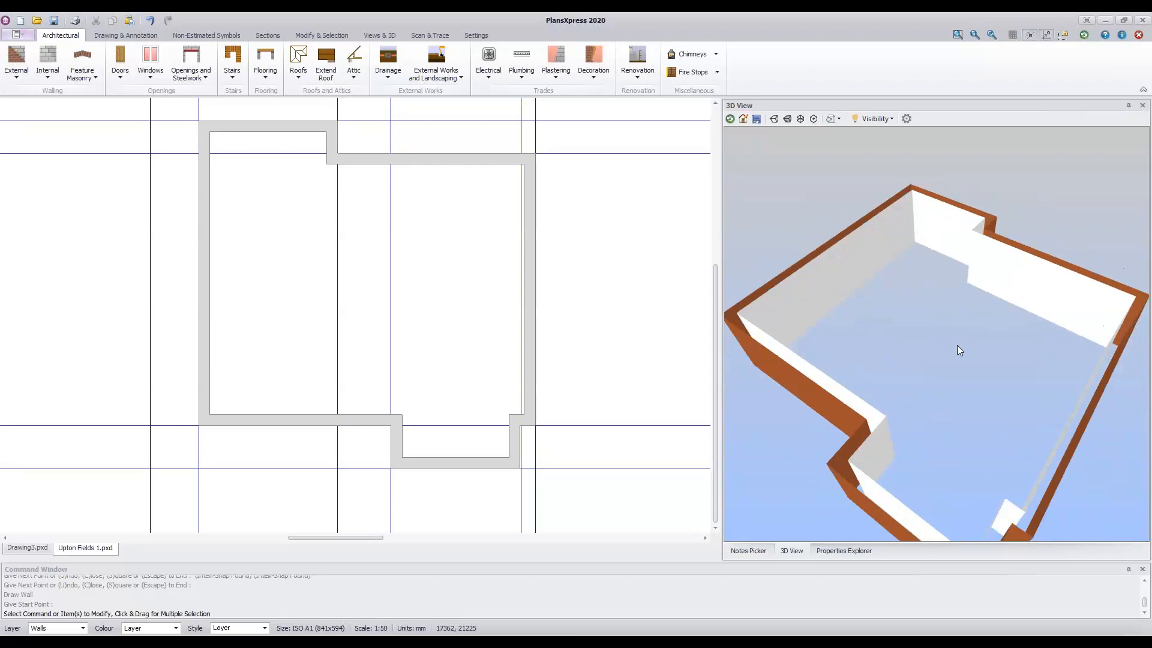
scroll(957, 345, down, 4)
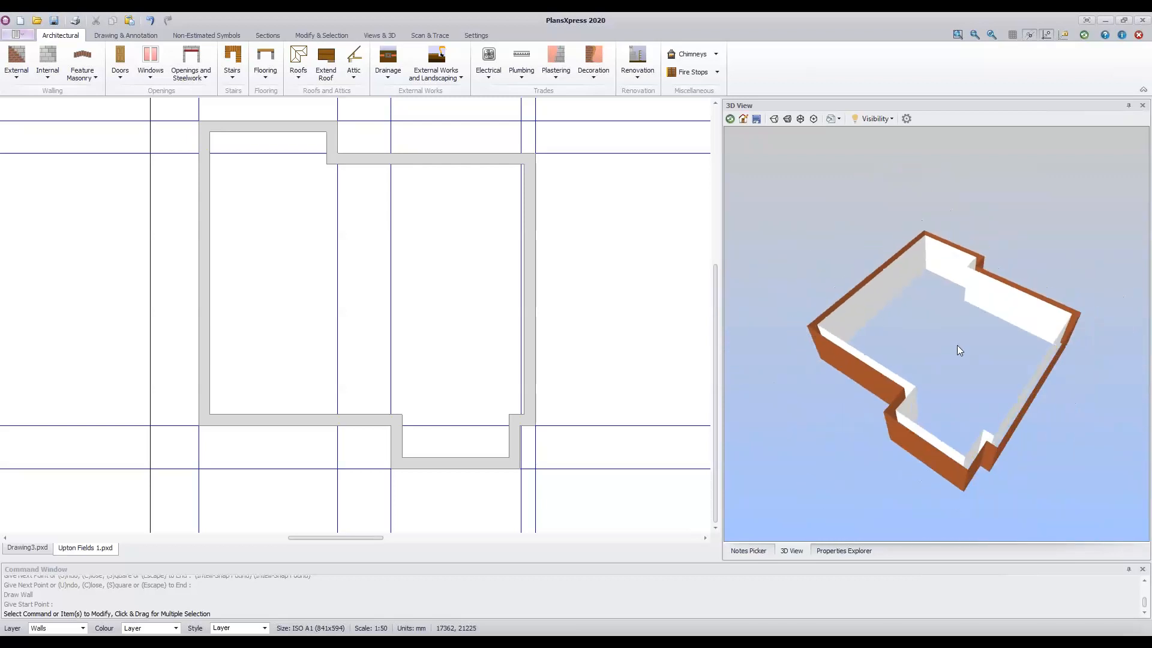
drag(938, 418, 746, 384)
drag(962, 349, 972, 378)
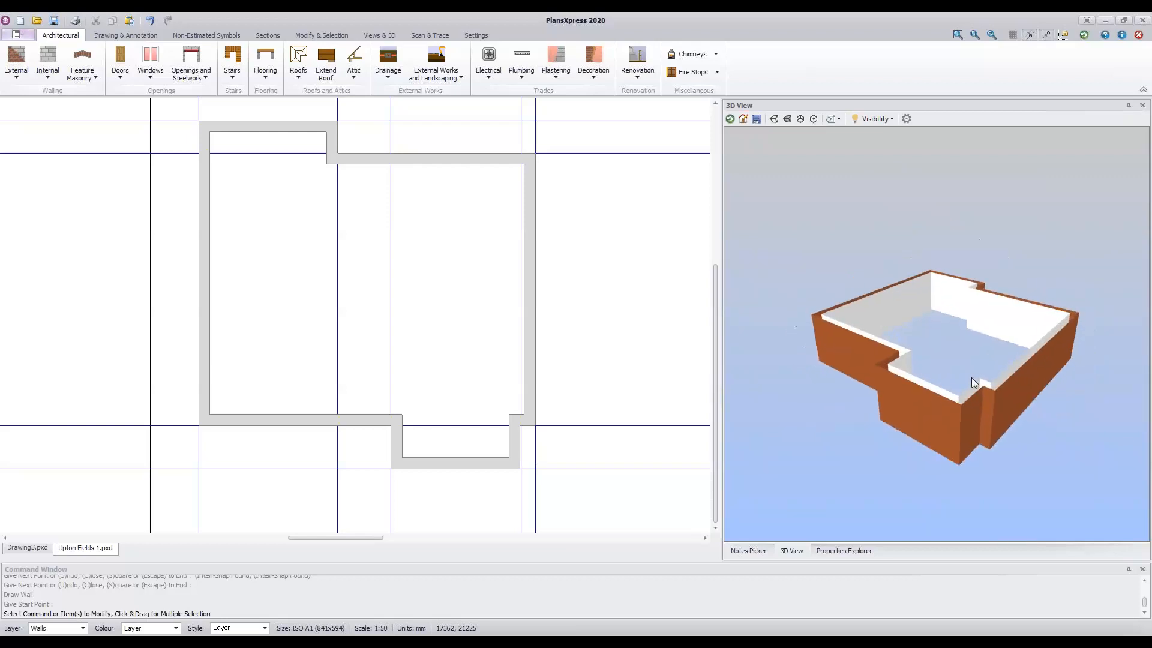
scroll(985, 359, up, 1)
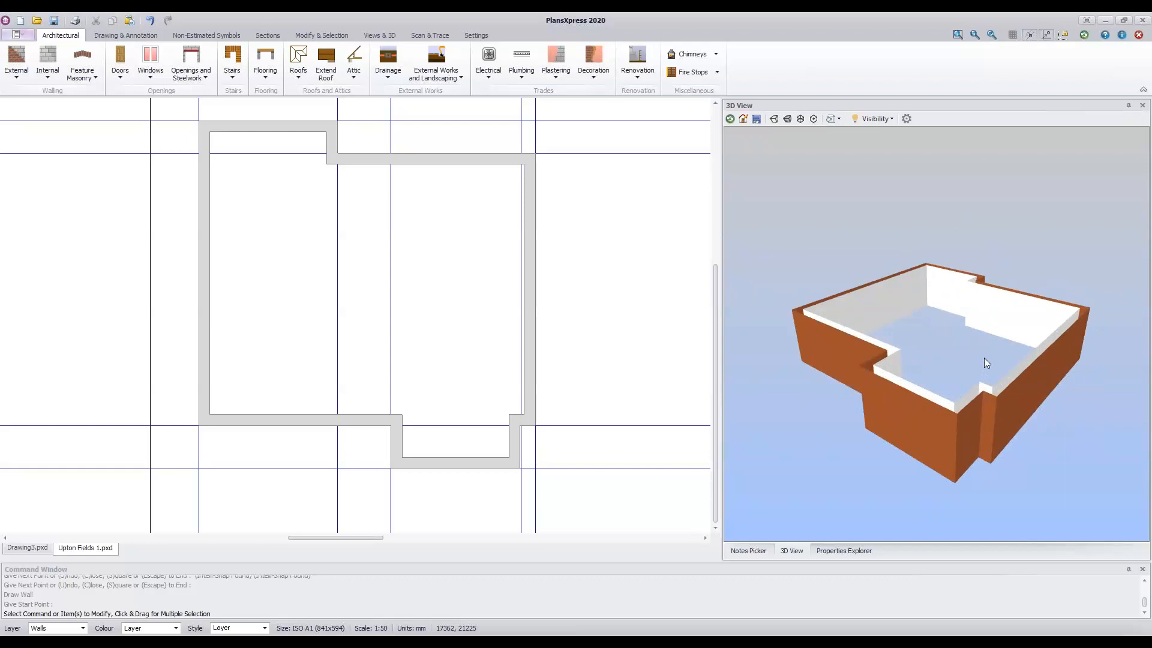
Show the 3D model with textures and view the brickwork from a lower angle.
click(787, 119)
drag(844, 412, 978, 459)
drag(1084, 467, 952, 450)
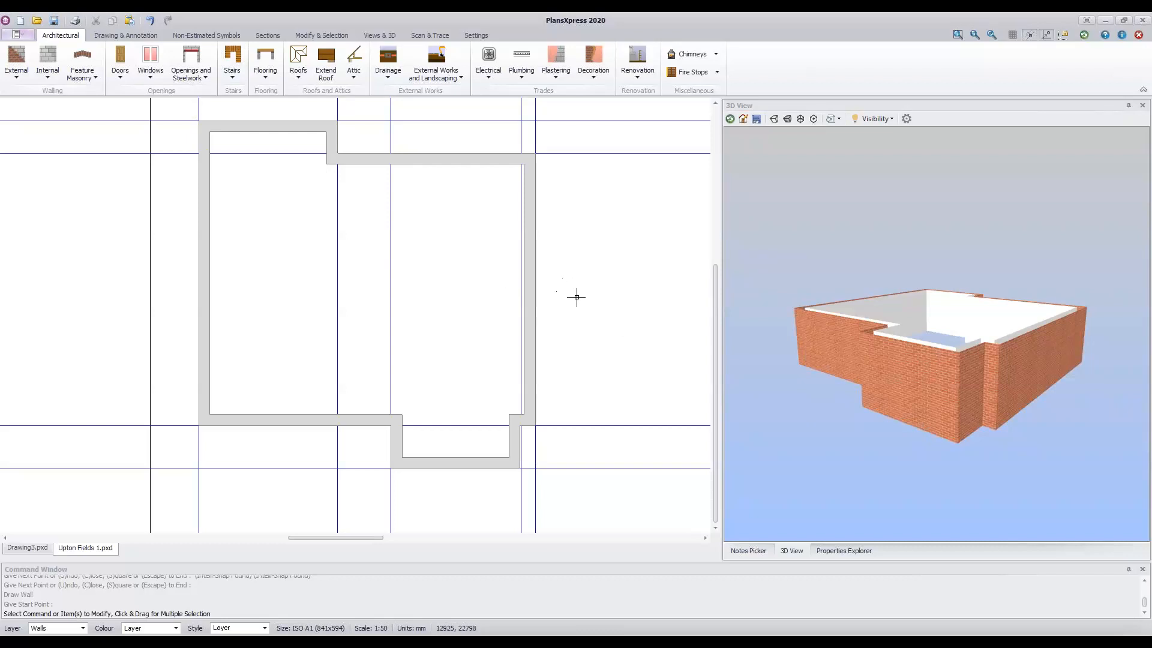
Draw a separate square of cavity walls anticlockwise beside the house, between the second and third horizontal construction lines.
scroll(578, 298, down, 2)
middle_drag(610, 313, 419, 329)
click(16, 60)
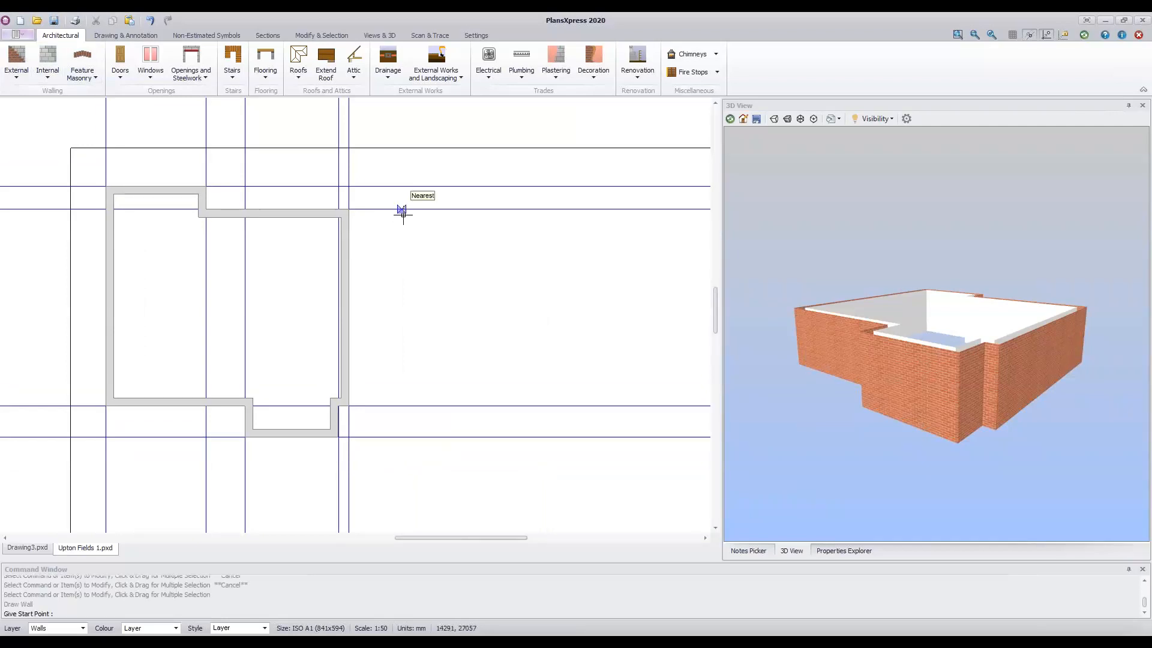
click(394, 213)
click(396, 405)
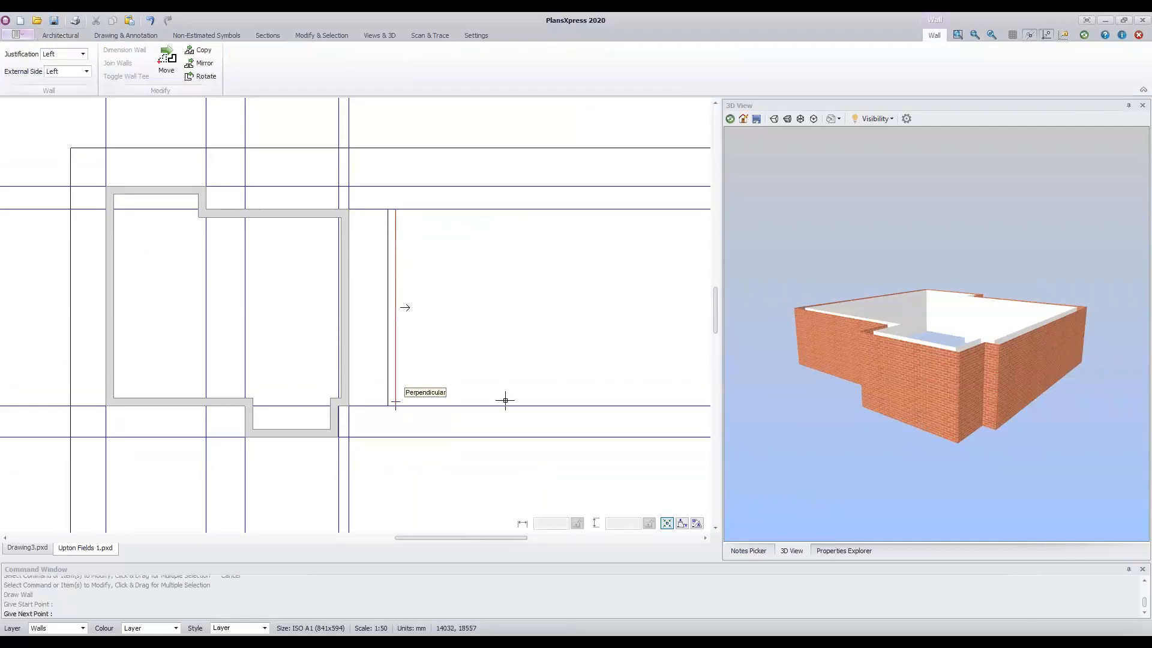
click(586, 390)
click(415, 213)
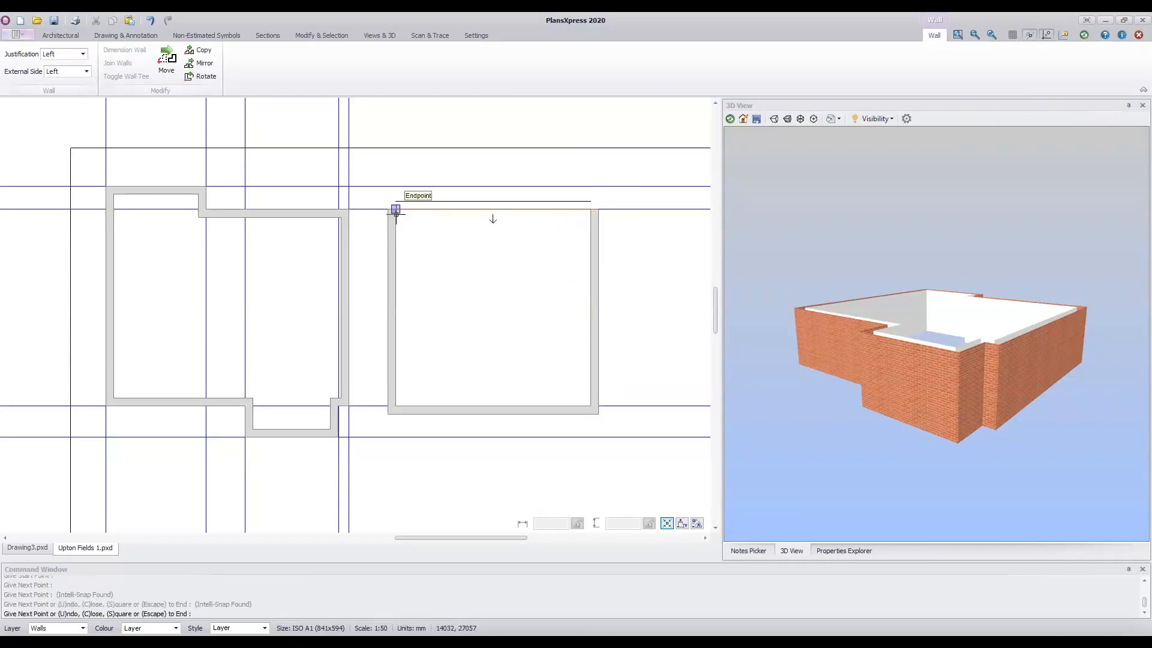
click(393, 210)
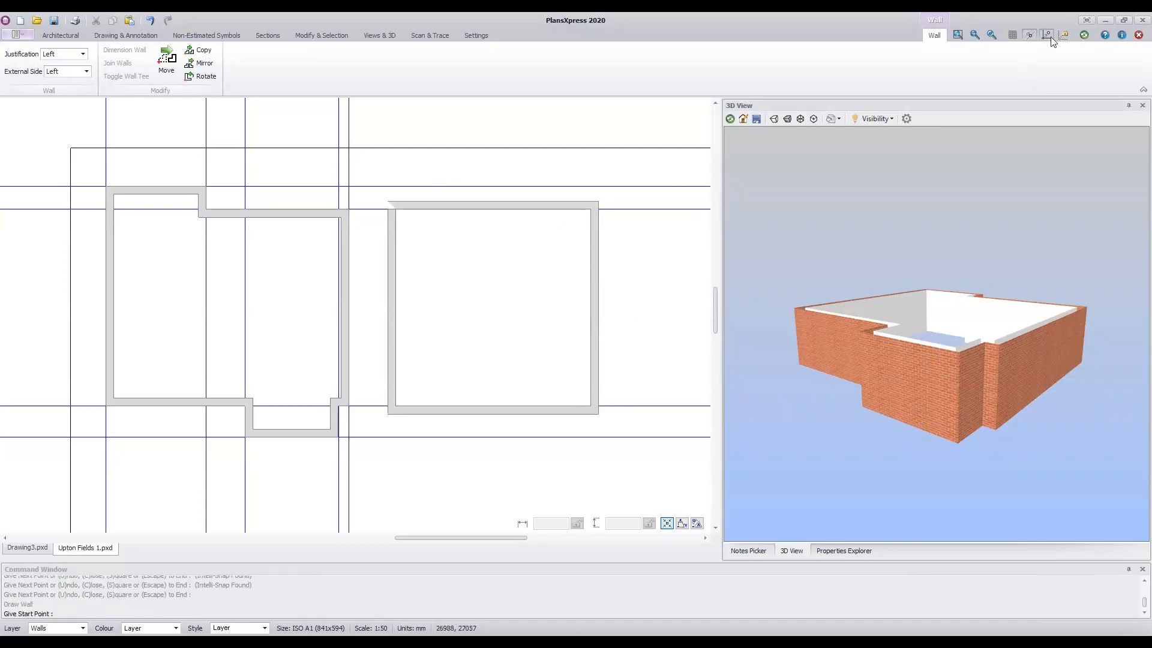
Finish the square of walls and compare its outer and inner faces with the house's in the 3D view.
key(Escape)
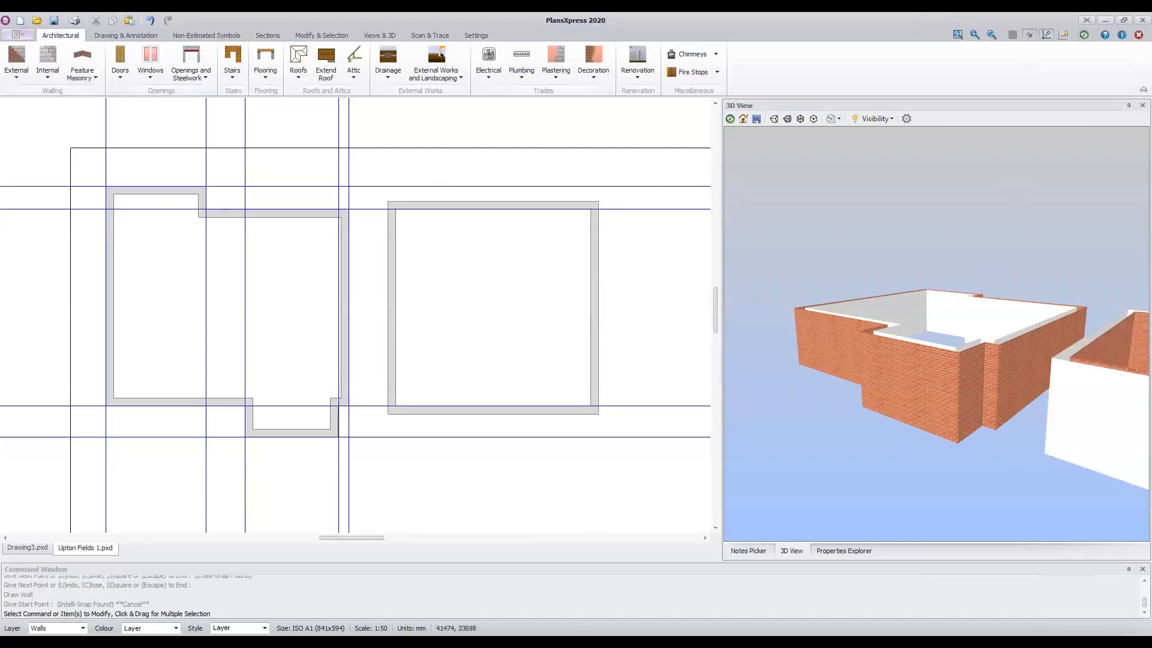
scroll(1029, 357, down, 1)
drag(1071, 360, 902, 412)
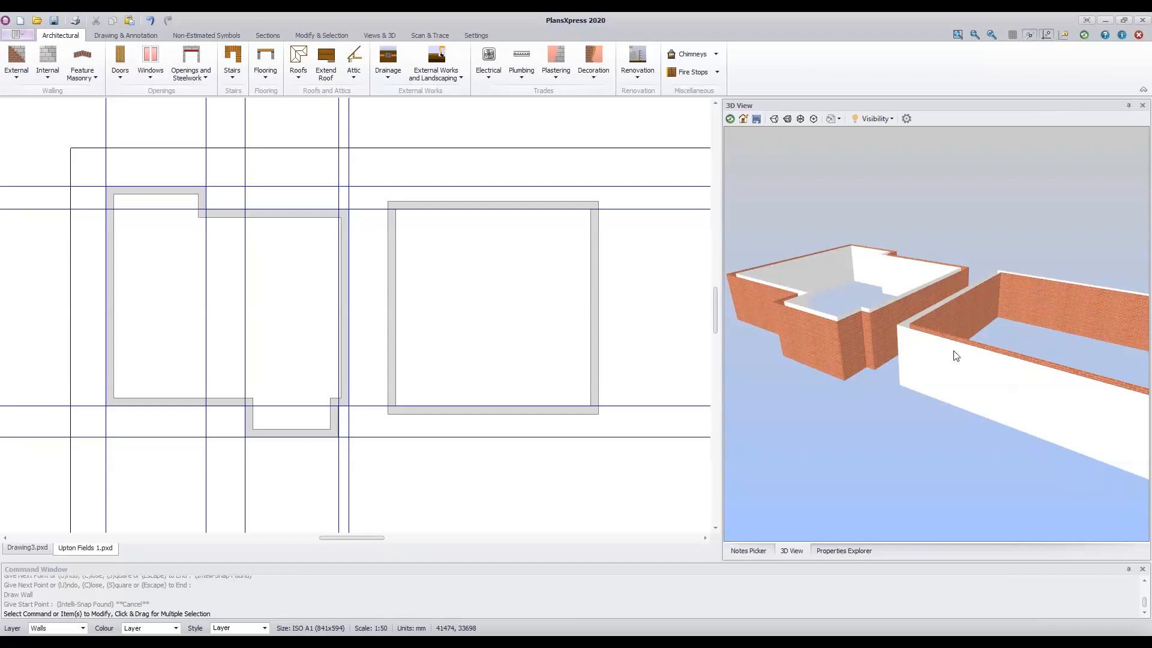
Delete all four walls of the separate square beside the house and reset the 3D view to its home view.
drag(382, 194, 623, 427)
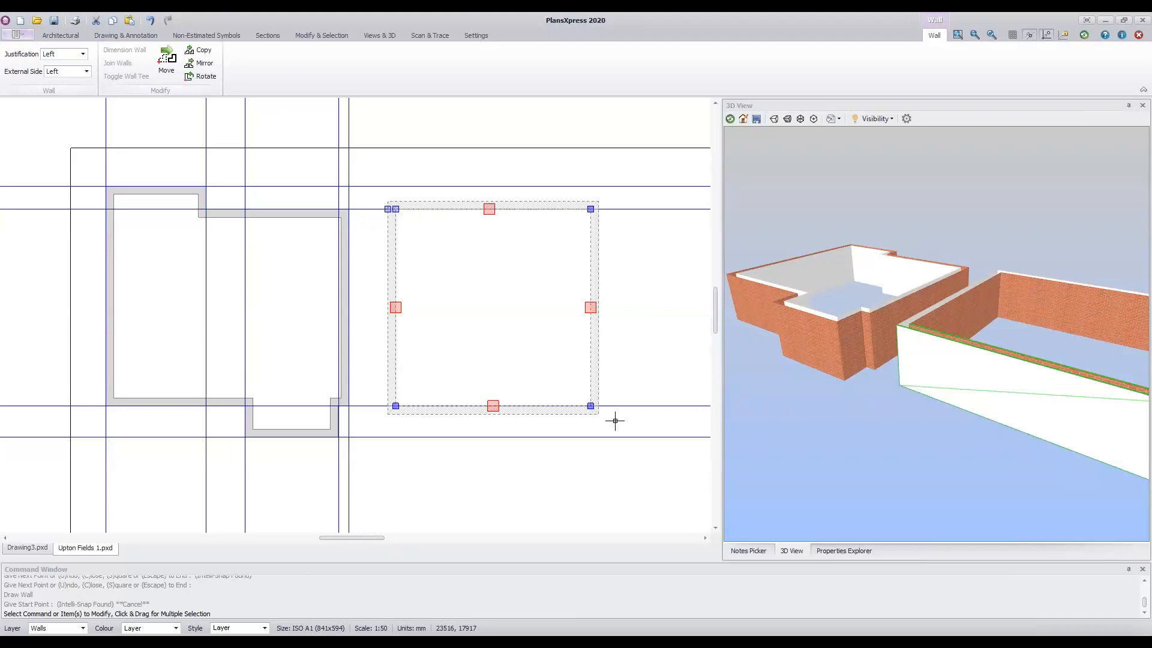
key(Delete)
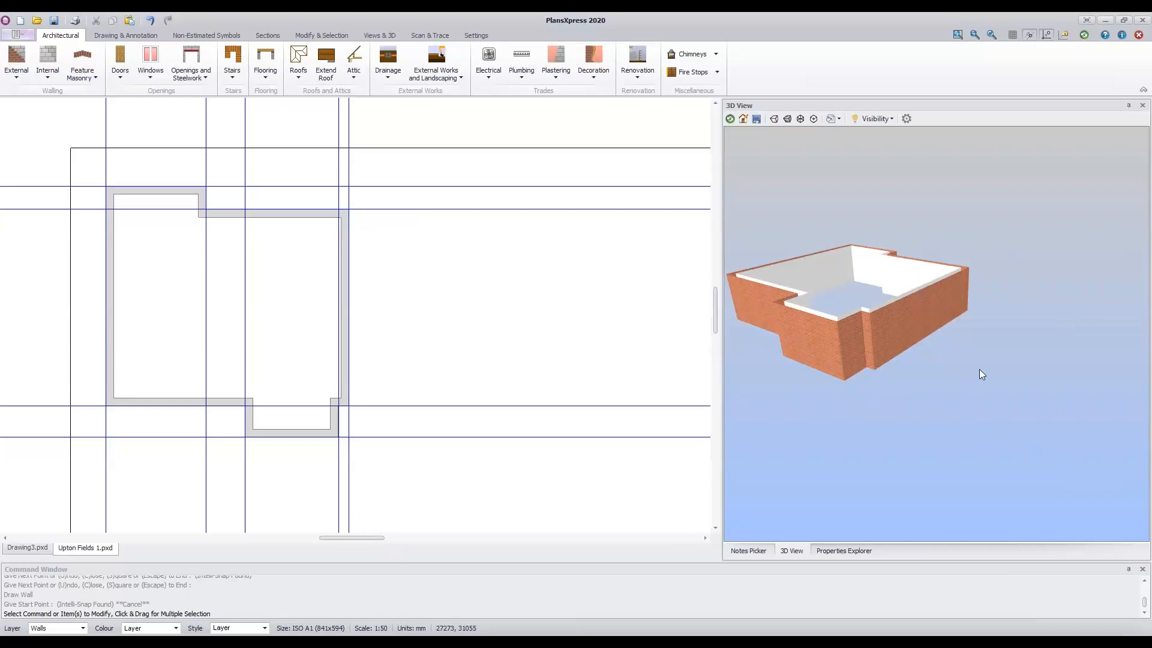
click(743, 119)
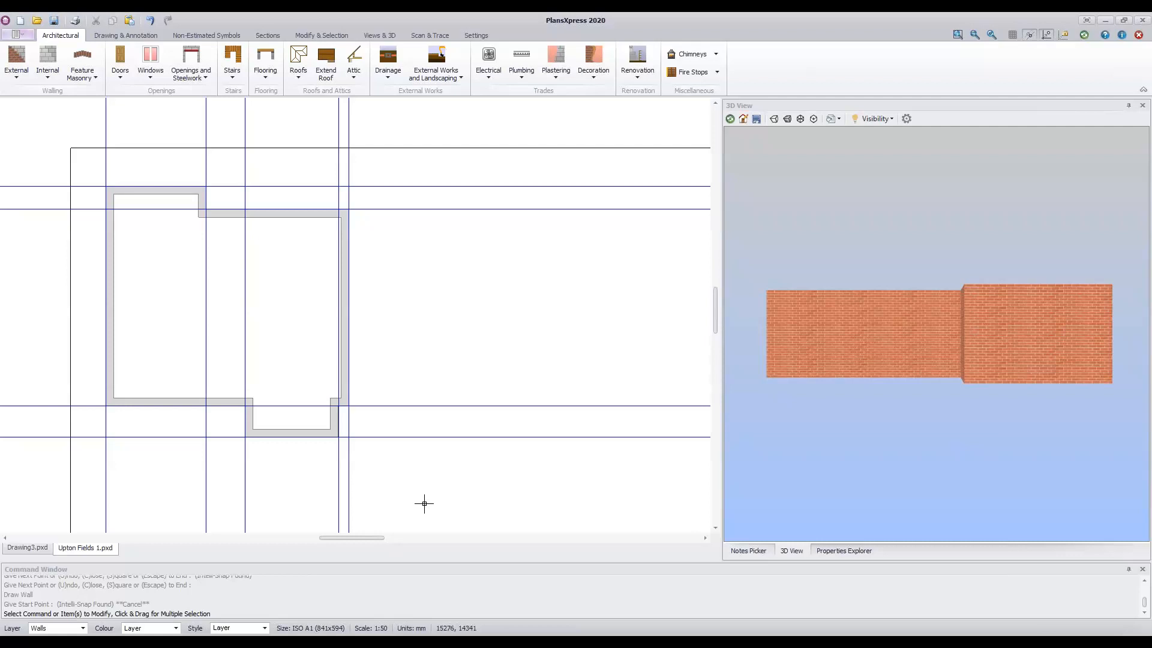
mouse_move(454, 314)
middle_down()
mouse_move(637, 293)
mouse_move(606, 300)
middle_up()
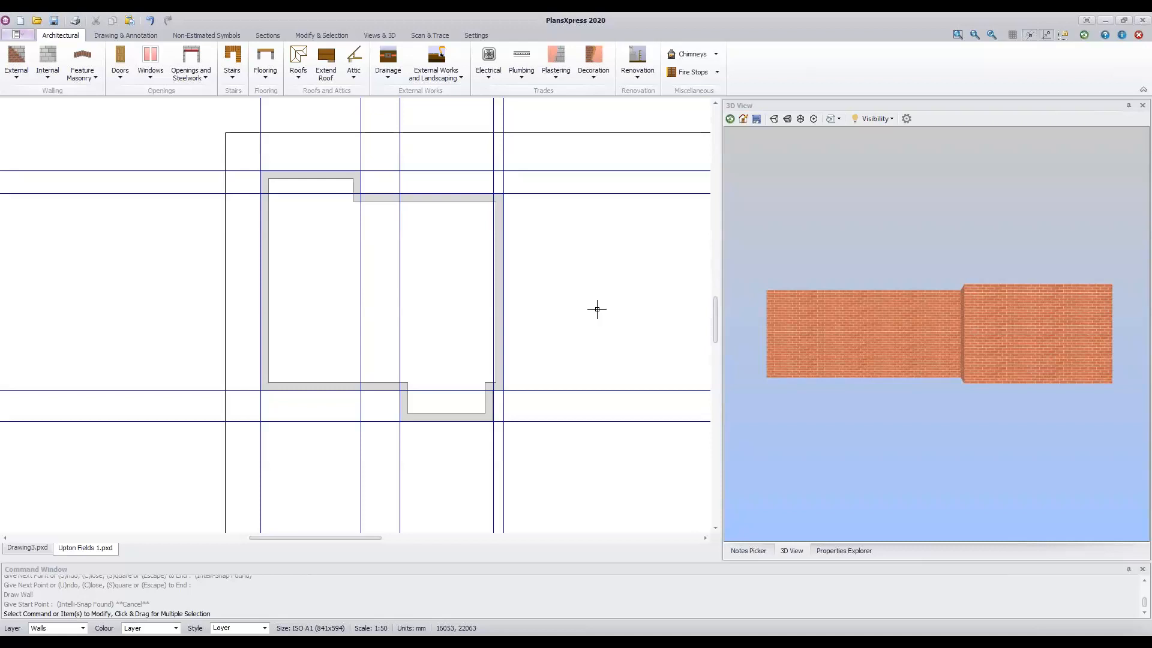
Save the drawing as a new copy named Upton Fields 2.pxd in the Training Plans folder.
click(23, 33)
mouse_move(31, 105)
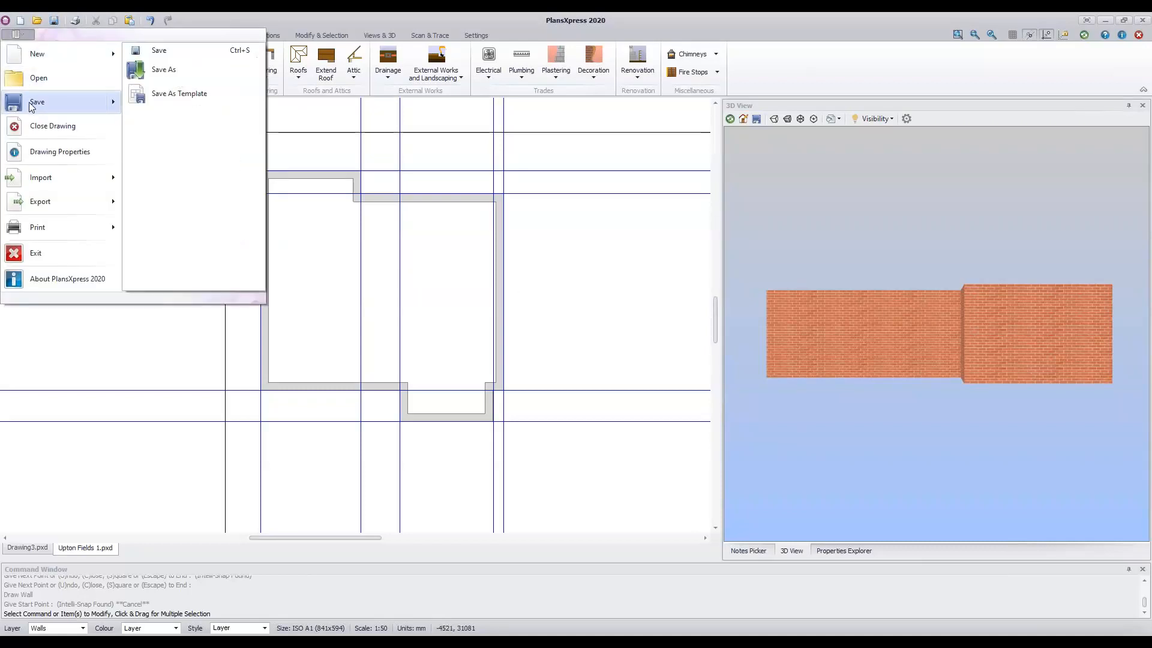
click(181, 72)
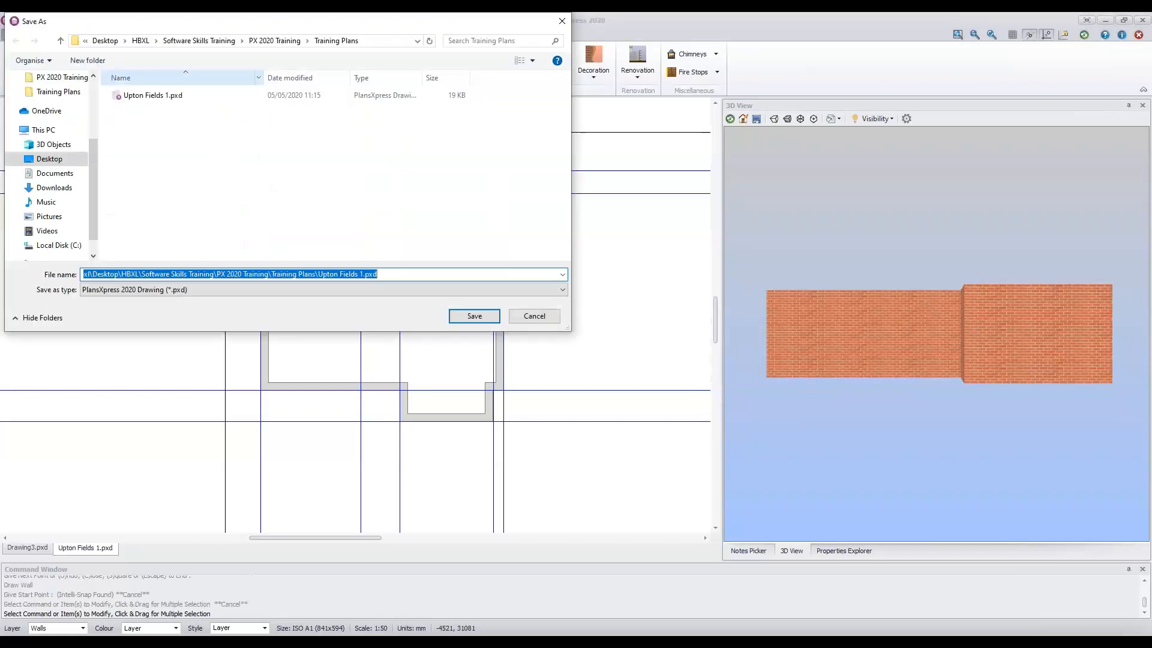
click(372, 275)
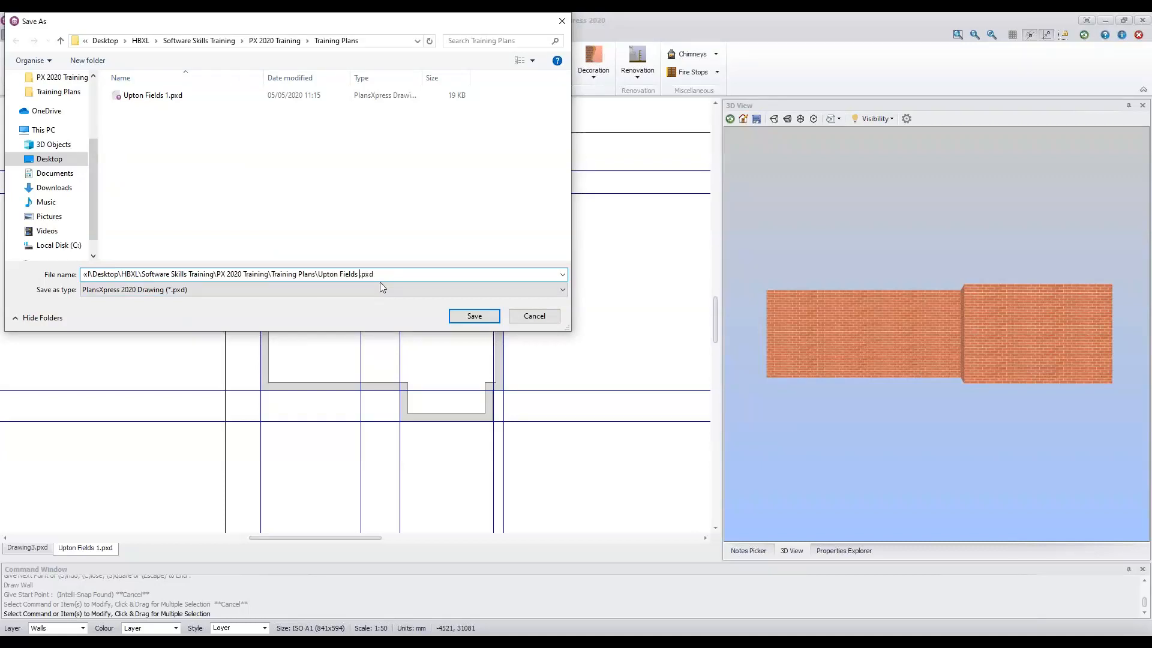
click(474, 316)
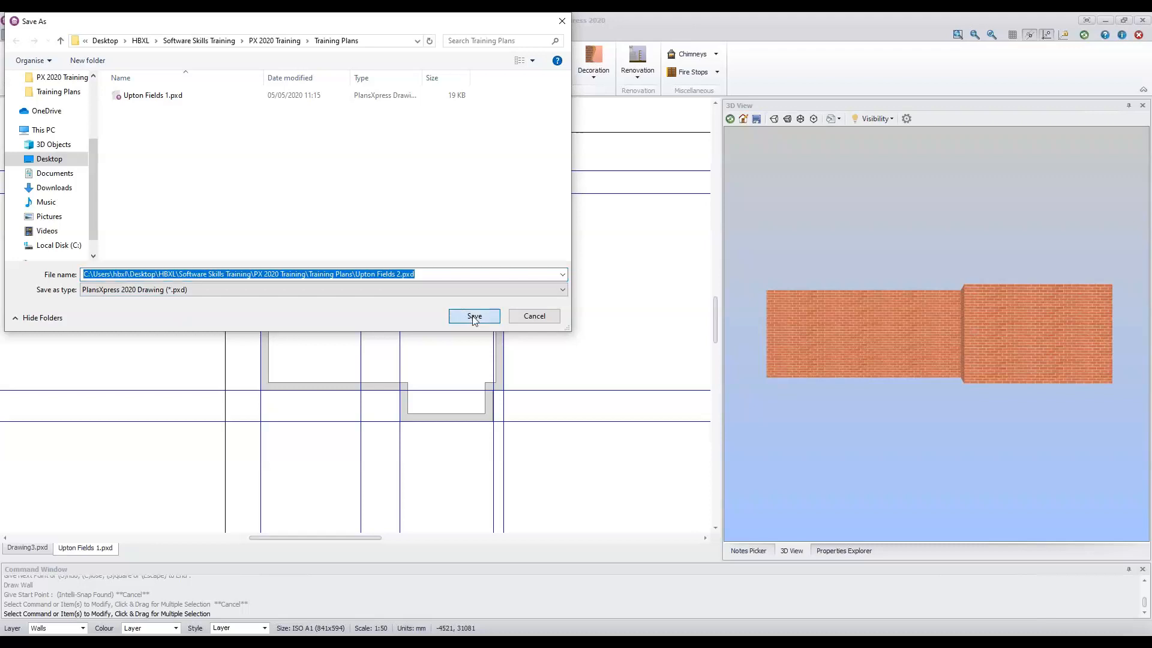